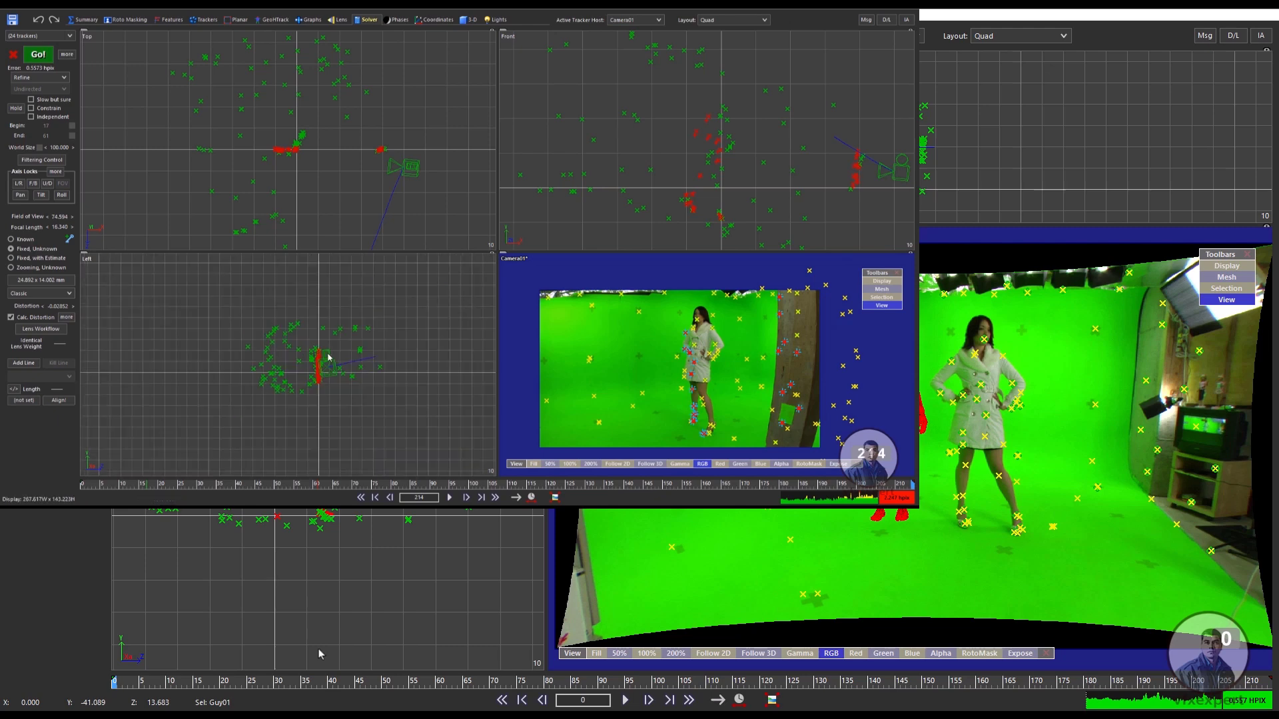
# Scrub the solved shot back to frame 0 to check the red figure's placement against the footage.
pyautogui.click(41, 329)
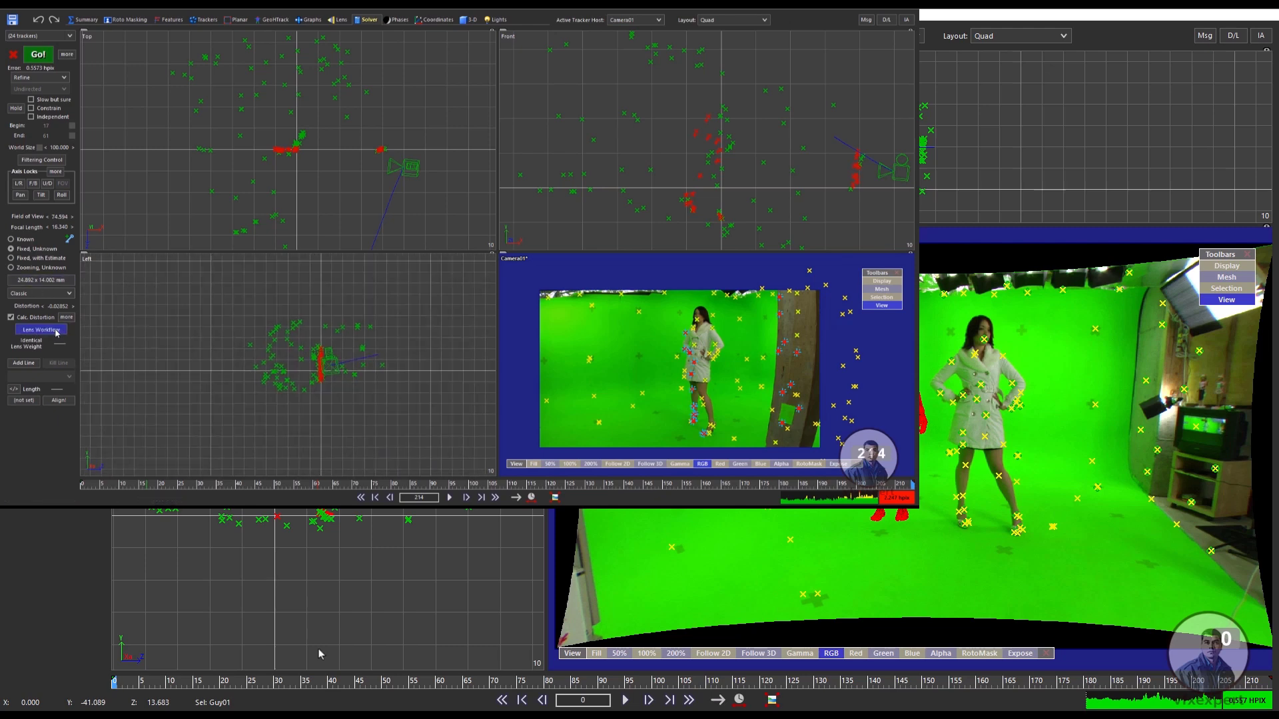
pyautogui.click(283, 44)
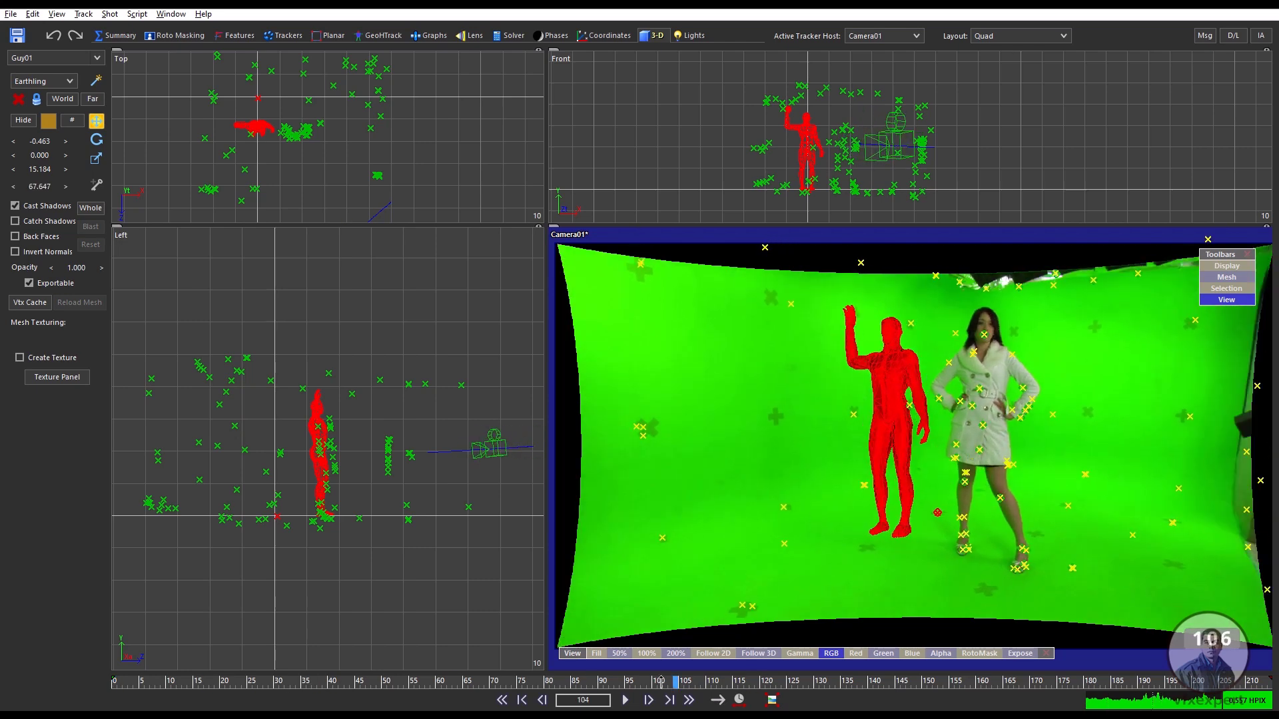
pyautogui.moveTo(660, 681); pyautogui.dragTo(113, 681)
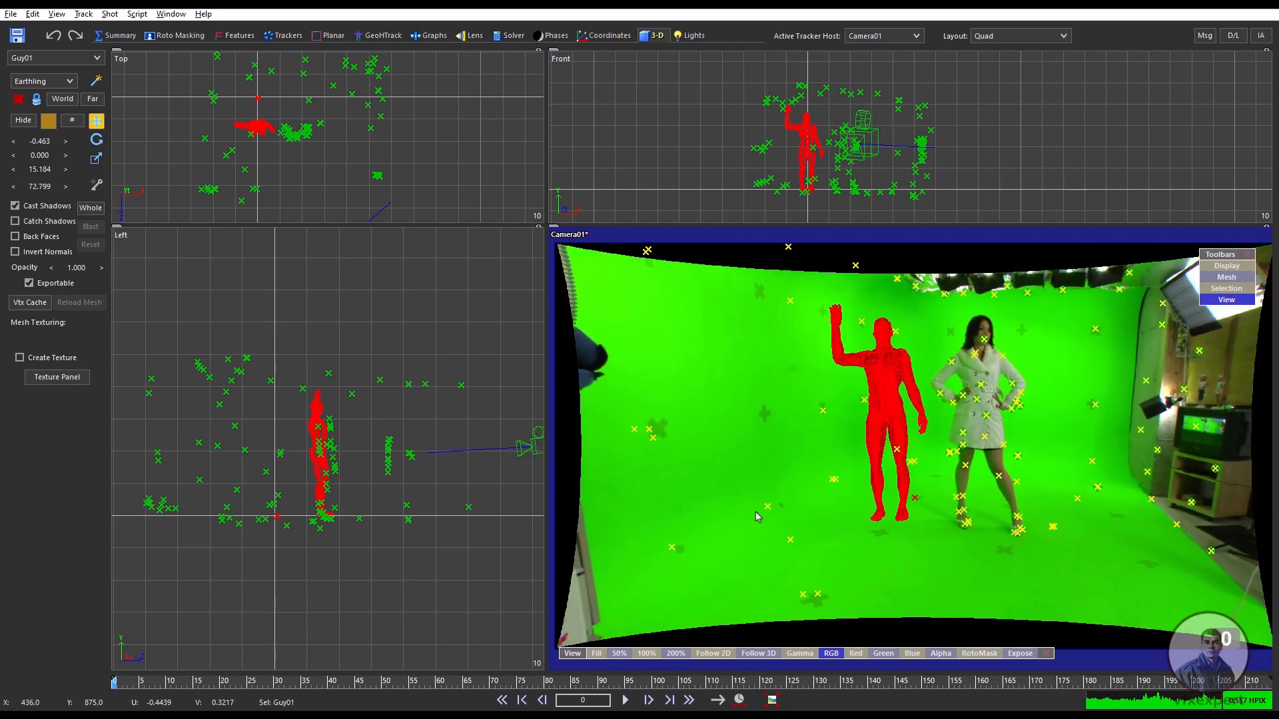
# Export the scene as a Blender (Python) file named "cam_for blender" into the Export & Render folder inside Syntheyes.
pyautogui.click(12, 15)
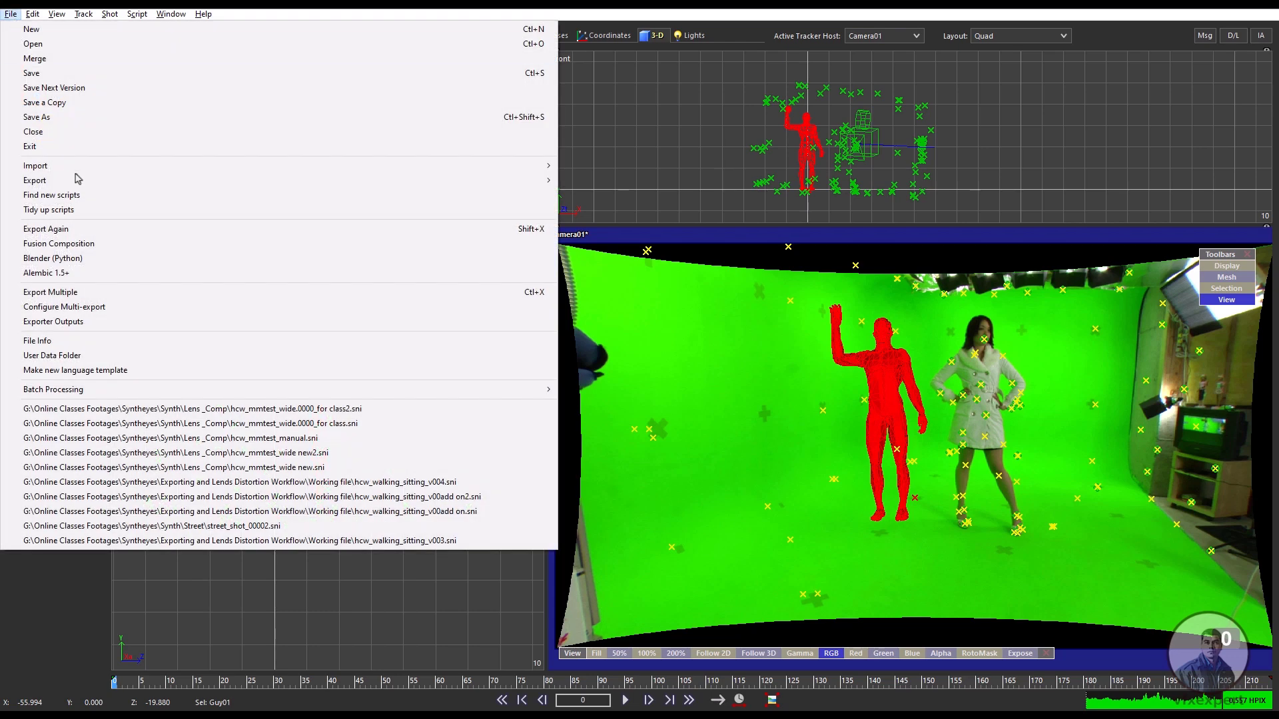
pyautogui.moveTo(98, 184)
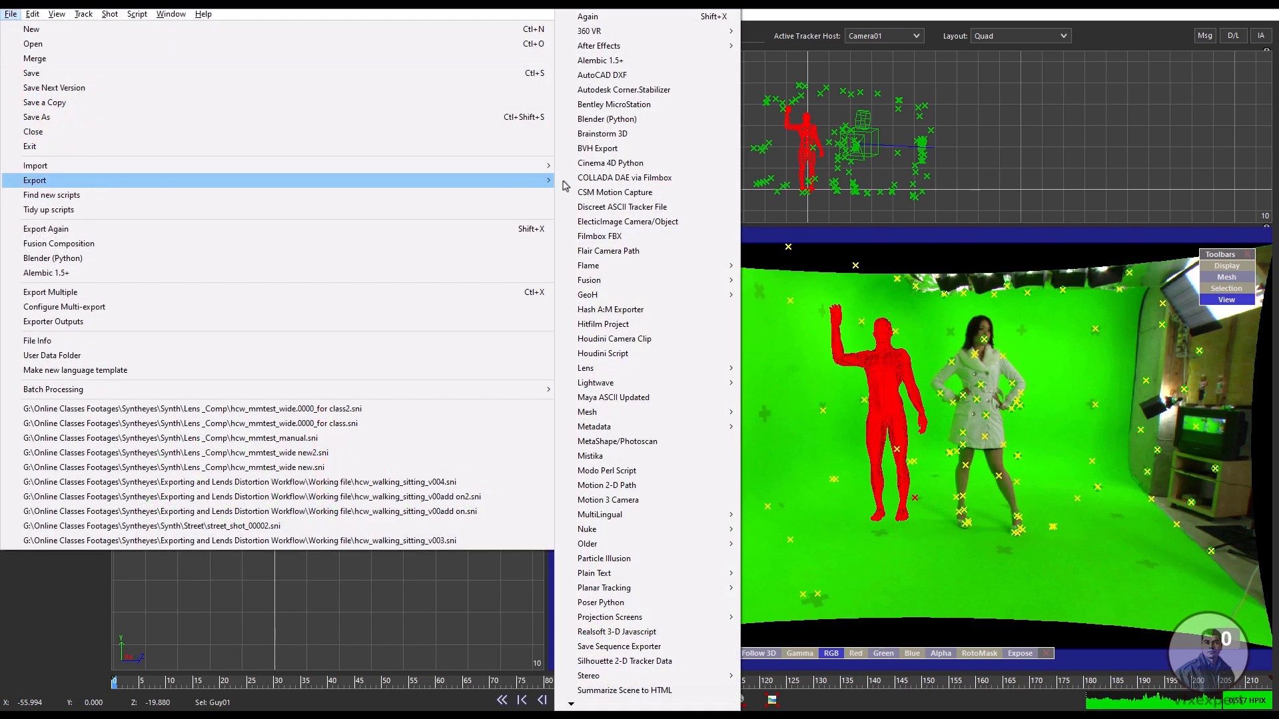
pyautogui.click(620, 121)
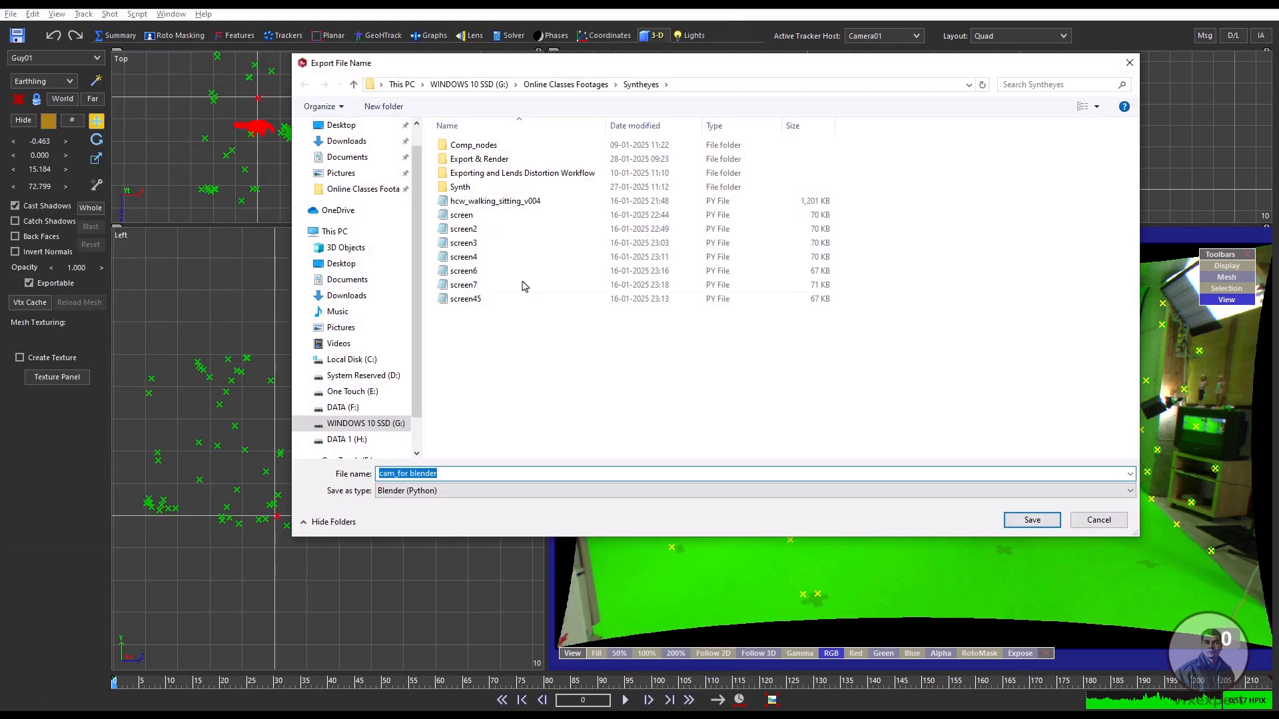
pyautogui.click(363, 189)
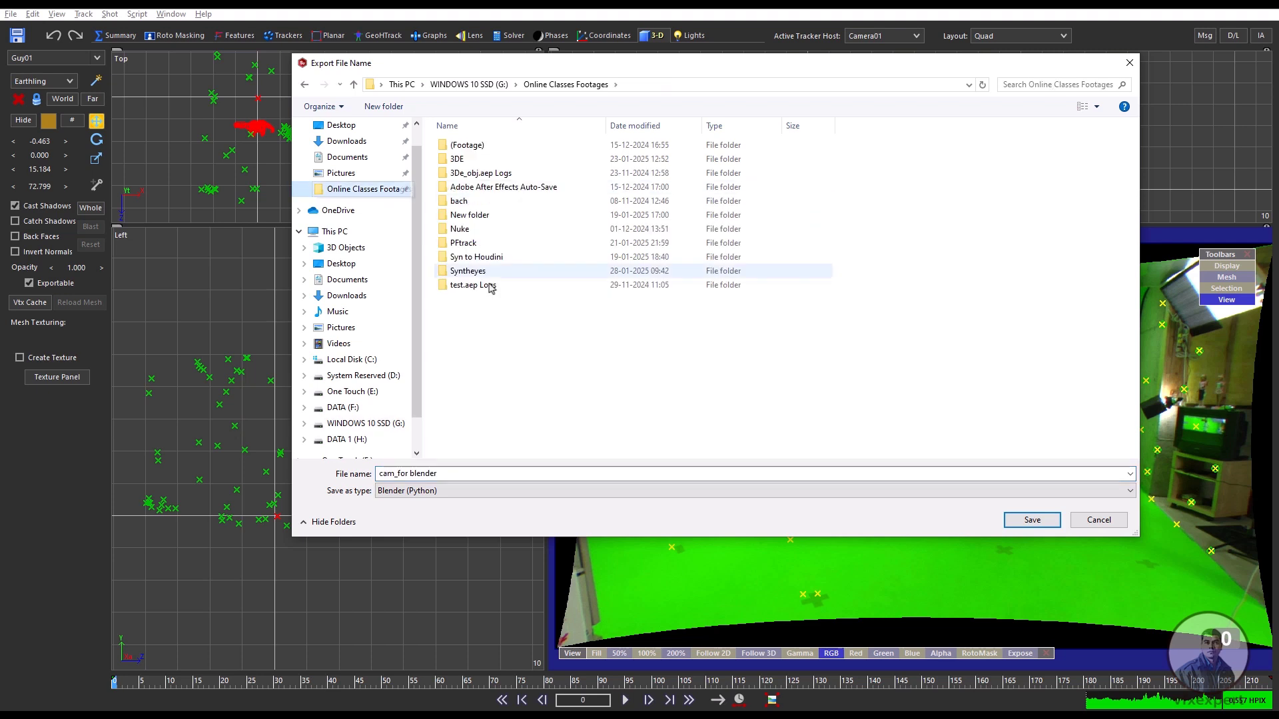
pyautogui.doubleClick(466, 272)
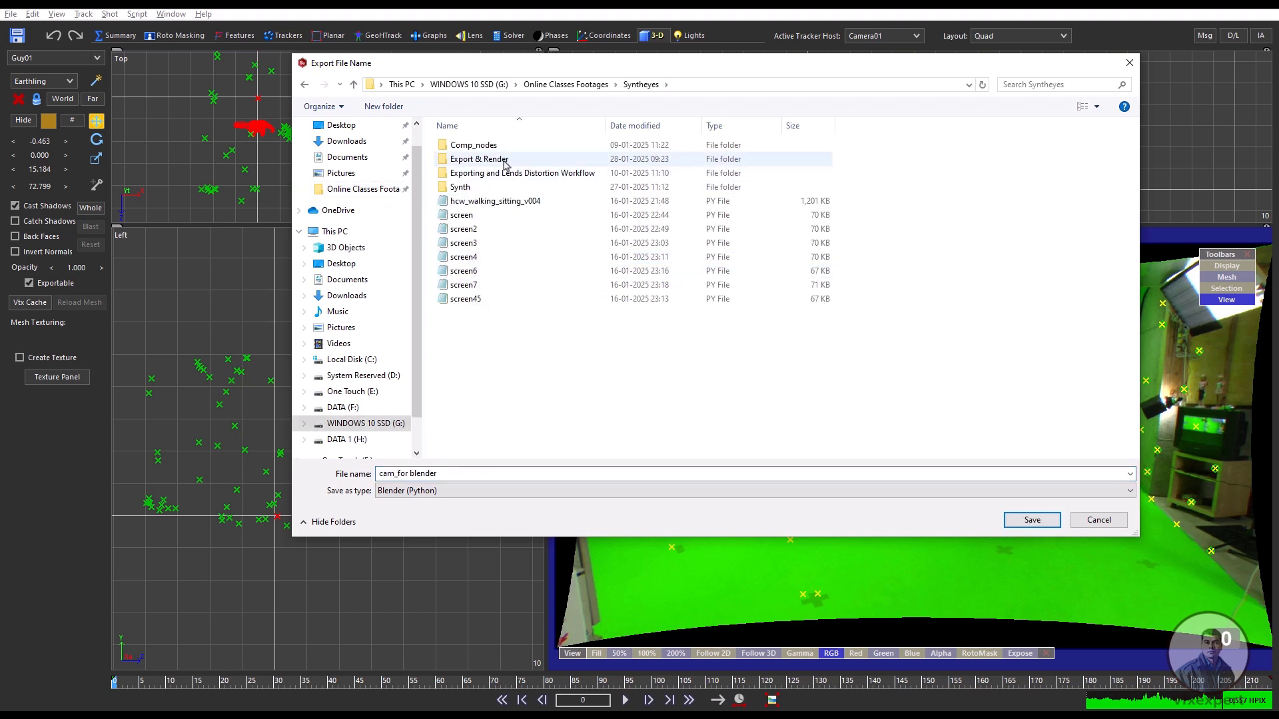
pyautogui.doubleClick(478, 163)
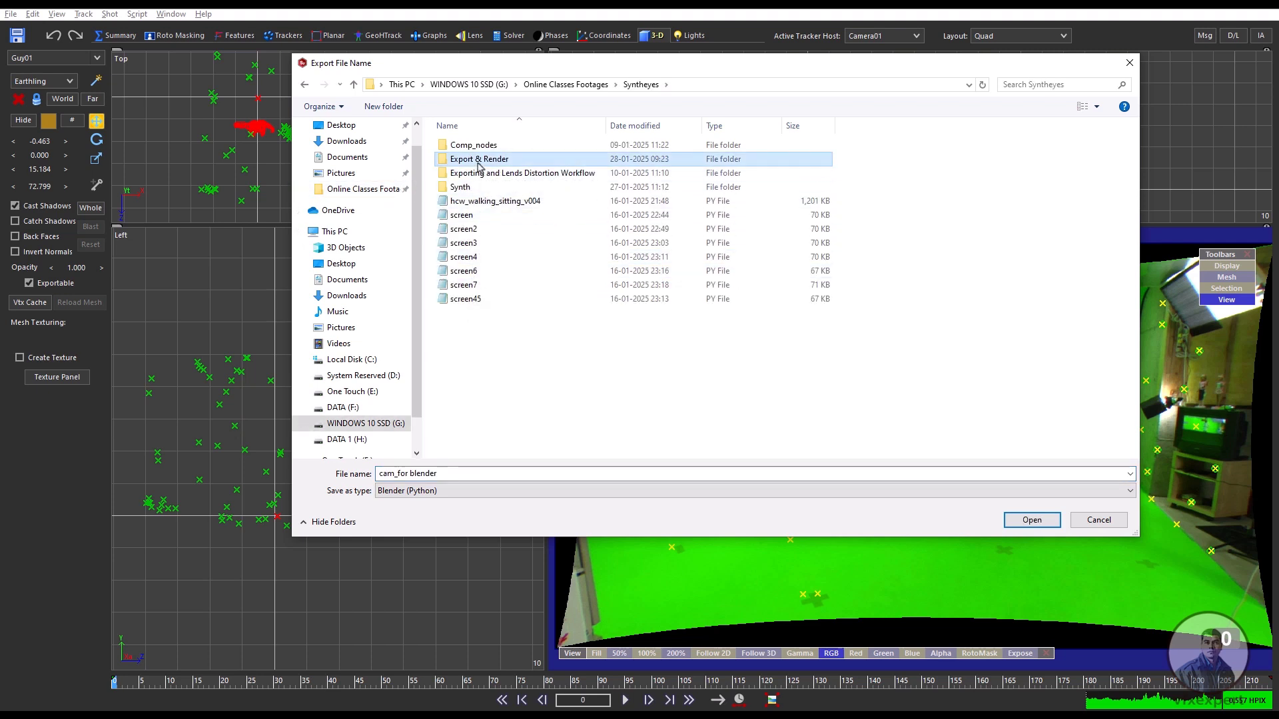
pyautogui.moveTo(448, 474); pyautogui.dragTo(377, 474)
pyautogui.click(455, 475)
pyautogui.click(439, 475)
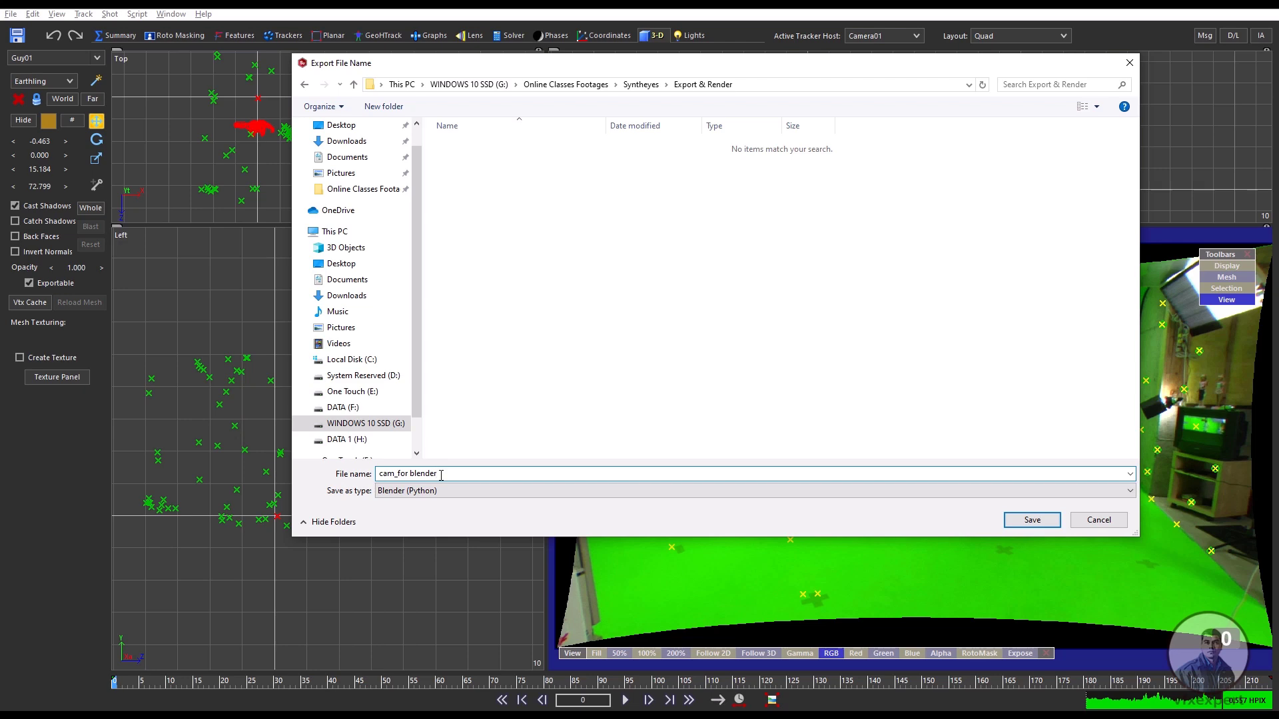
pyautogui.click(1034, 521)
# Choose Blender version 4.0+ in the Blender (Python) export settings and confirm the export.
pyautogui.moveTo(302, 35); pyautogui.dragTo(533, 99)
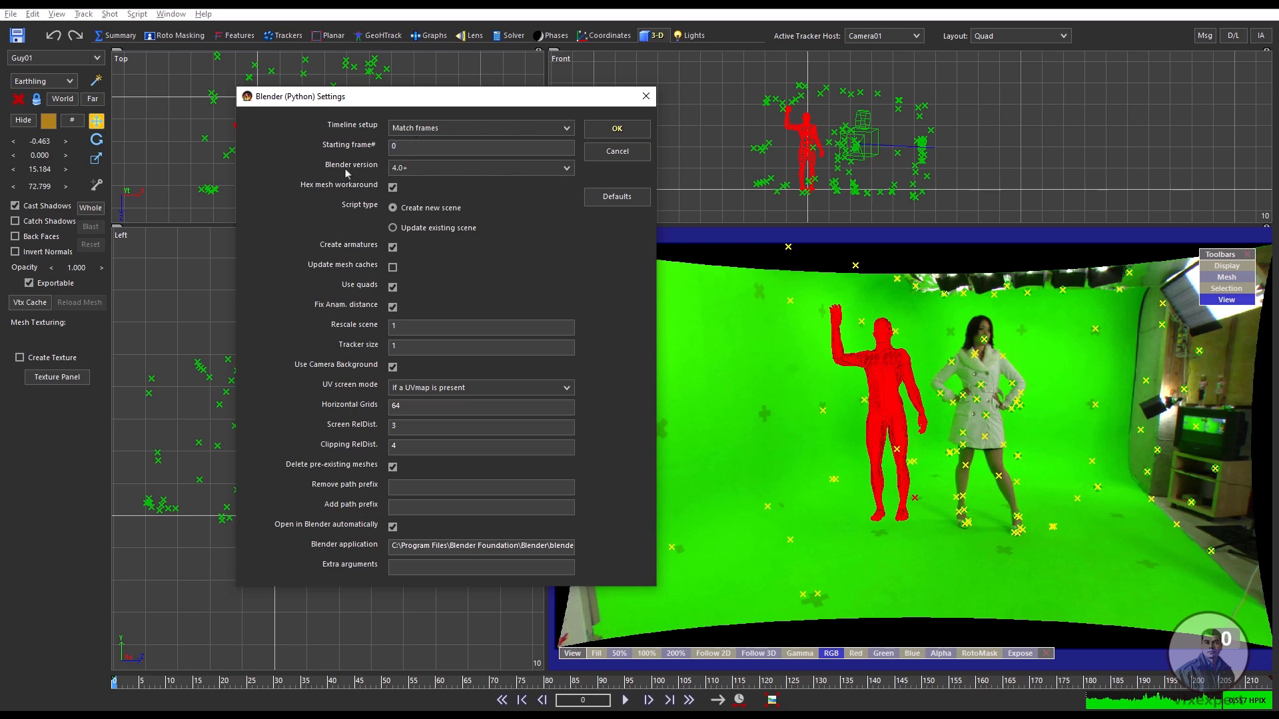
pyautogui.click(439, 169)
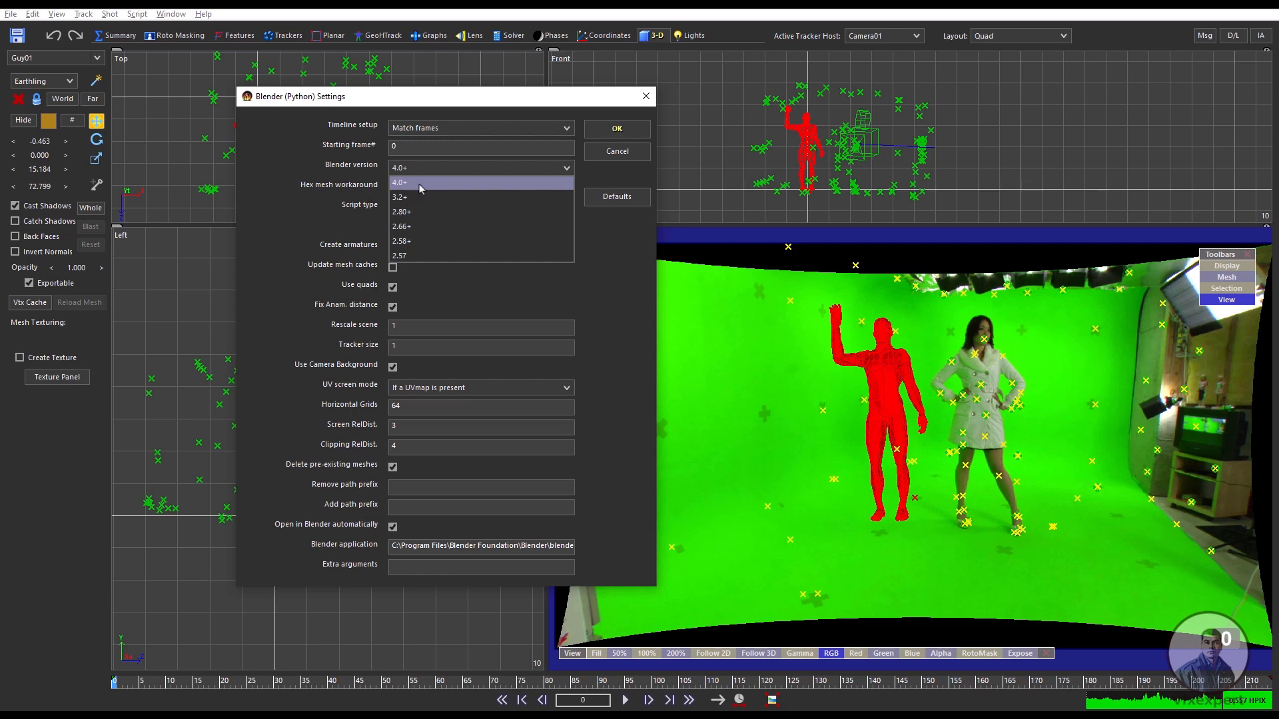
pyautogui.click(420, 183)
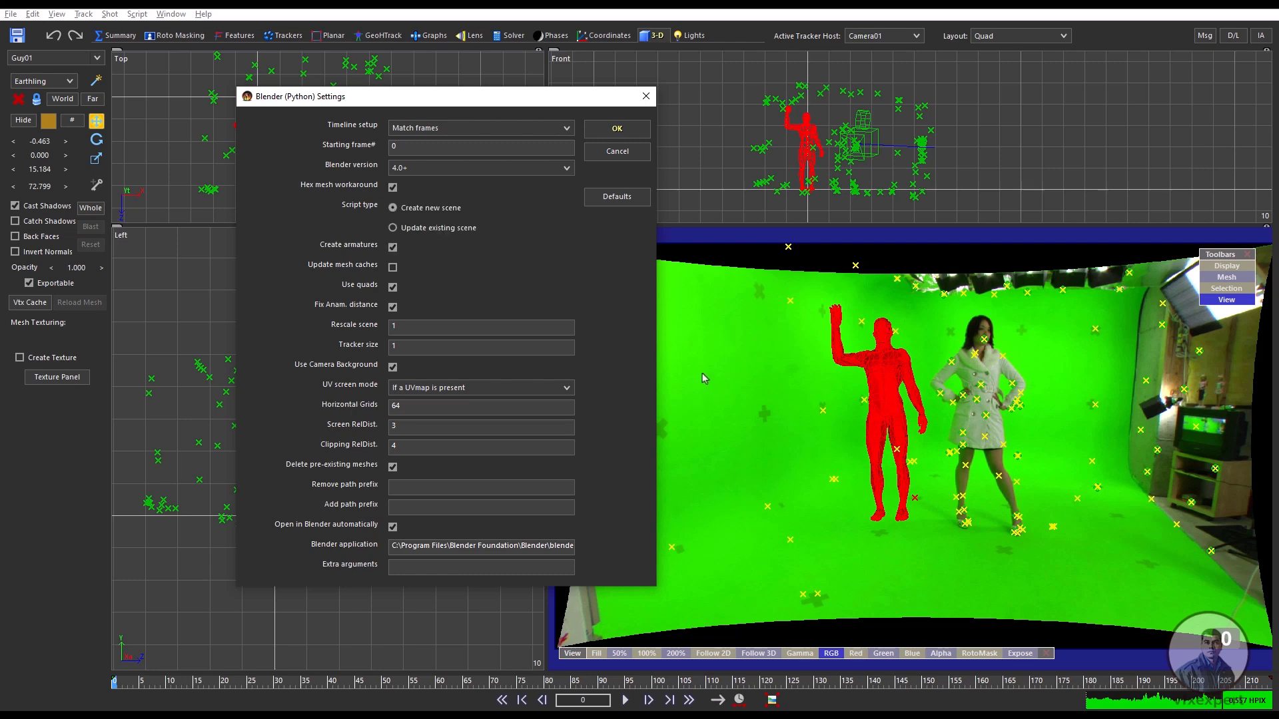
pyautogui.click(616, 130)
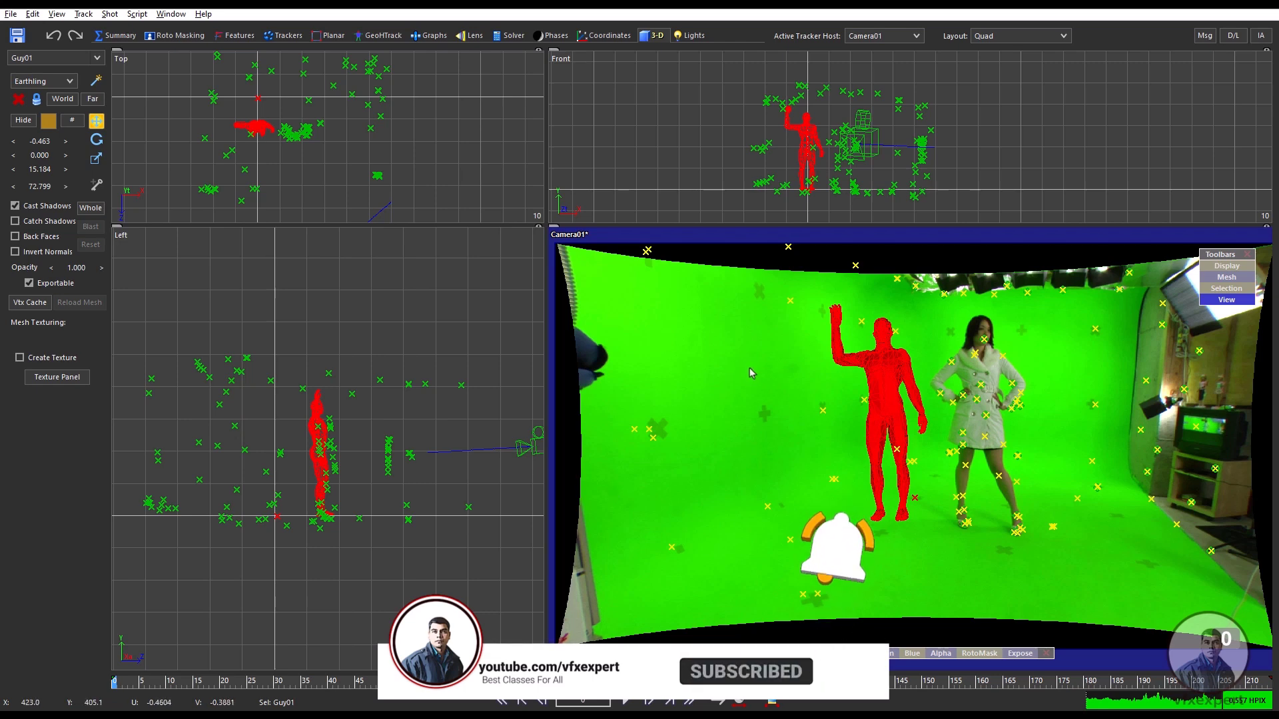
# Start saving the processed image sequence and browse to Syntheyes > Export & Render for its output file.
pyautogui.click(124, 36)
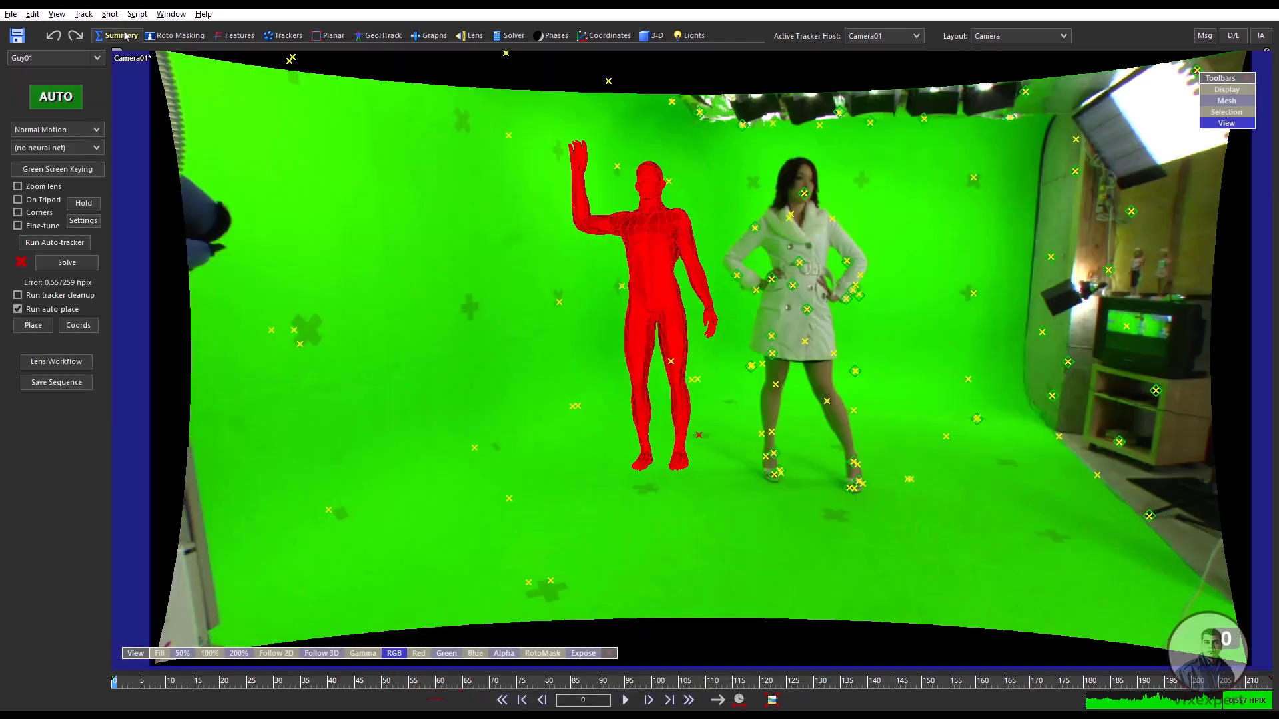
pyautogui.click(57, 382)
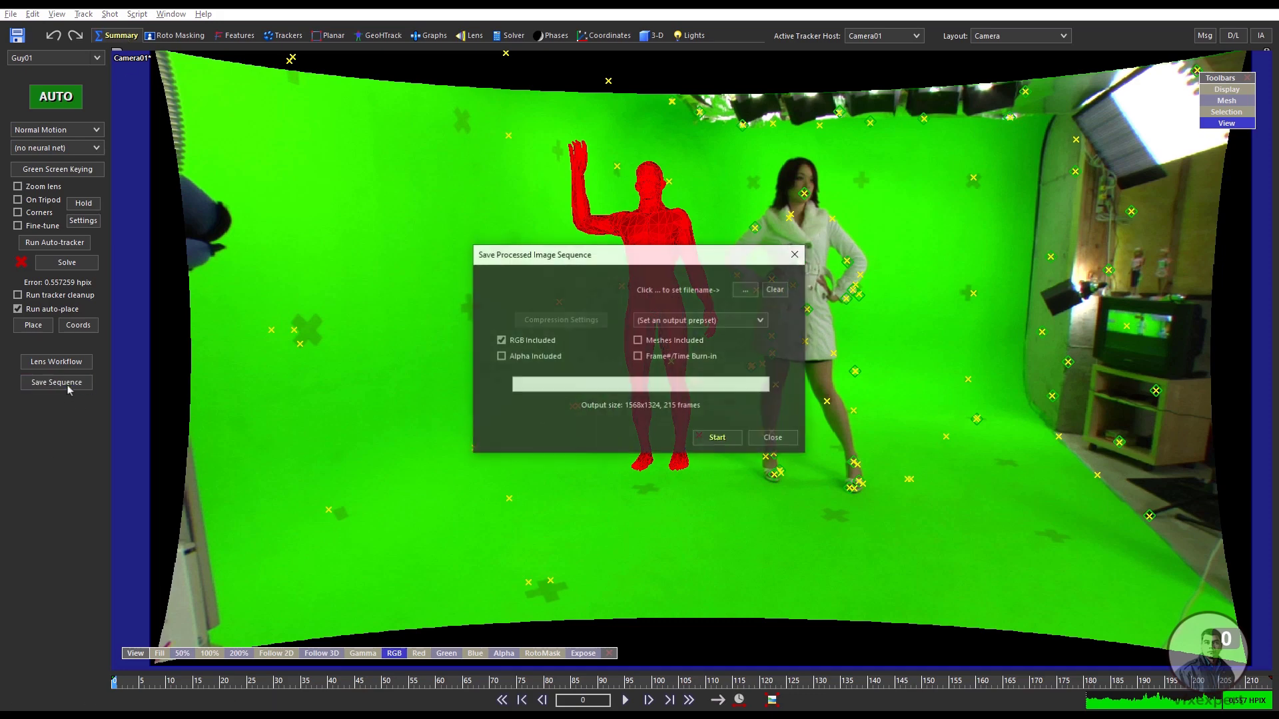
pyautogui.click(745, 290)
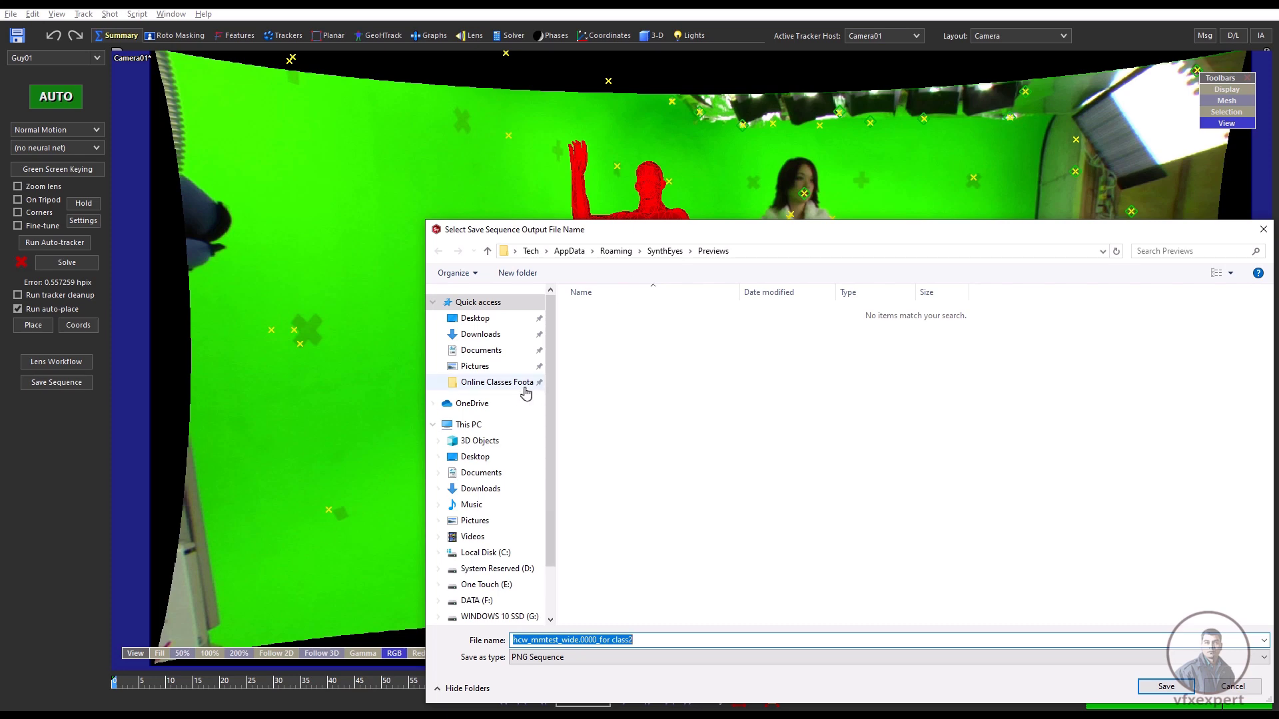
pyautogui.click(496, 382)
pyautogui.doubleClick(602, 440)
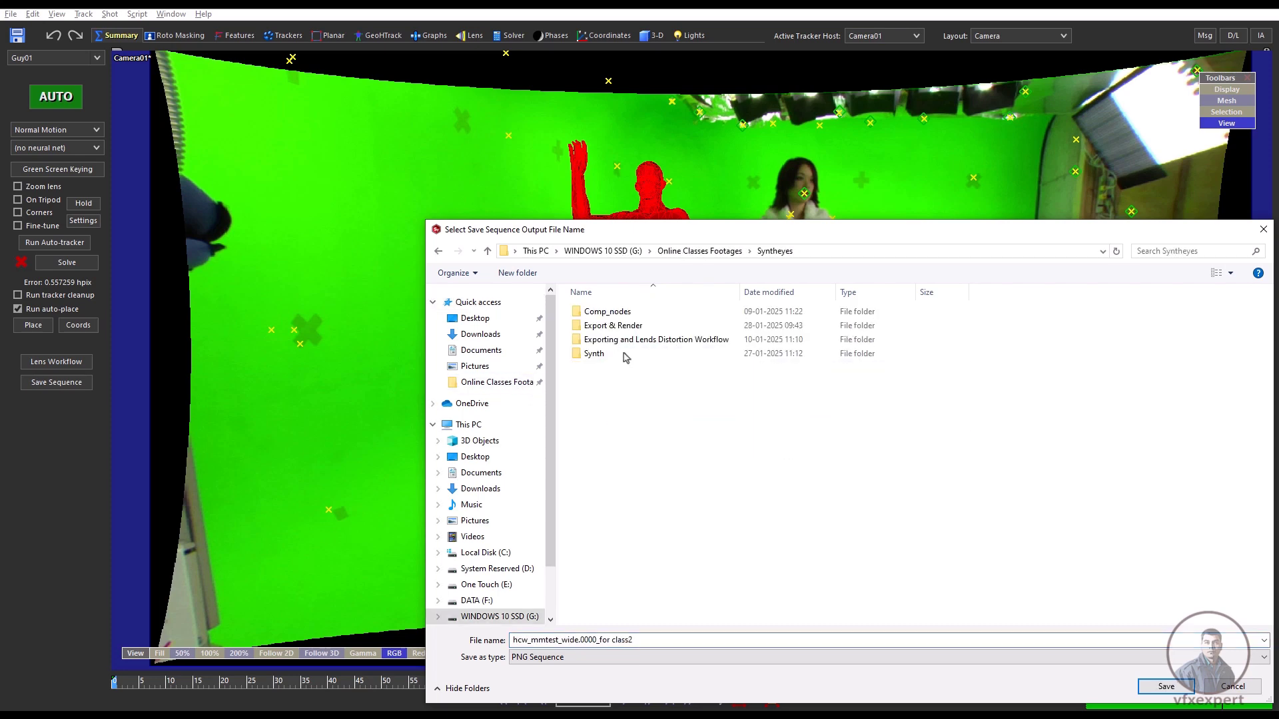
pyautogui.doubleClick(600, 326)
# Create a folder named "udplate" inside Export & Render and open it.
pyautogui.rightClick(621, 411)
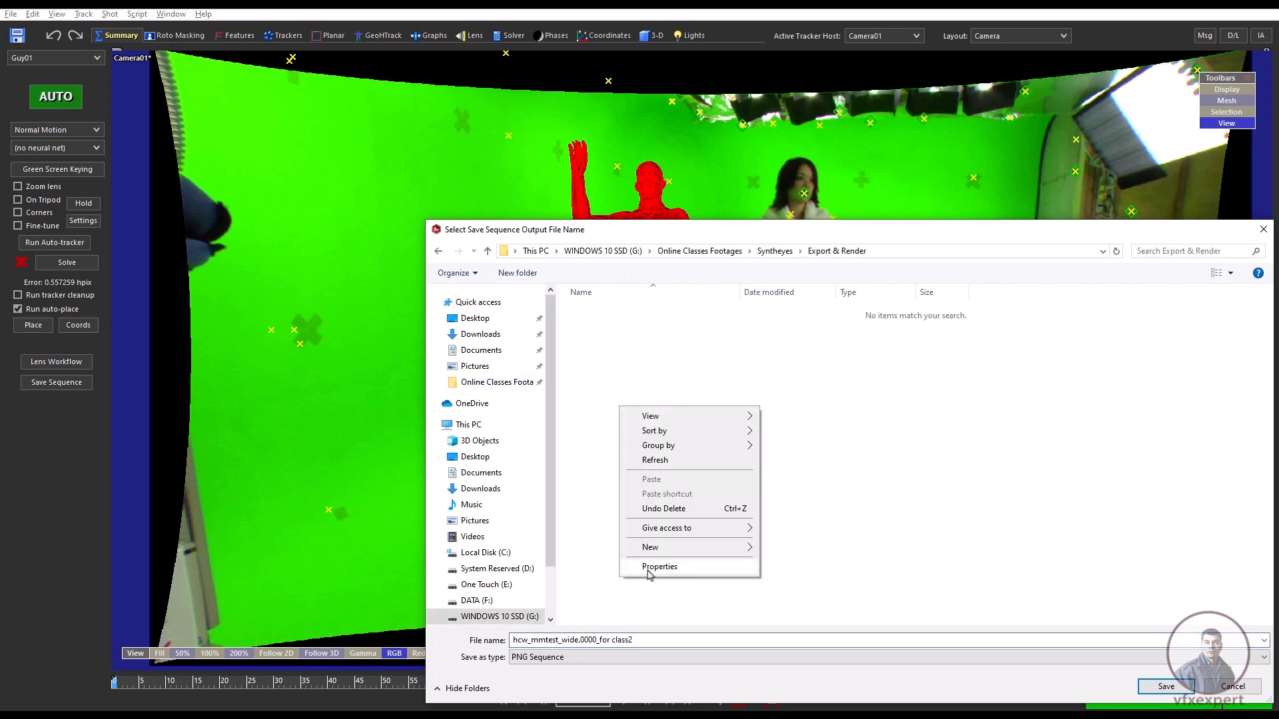
pyautogui.moveTo(732, 548)
pyautogui.click(792, 550)
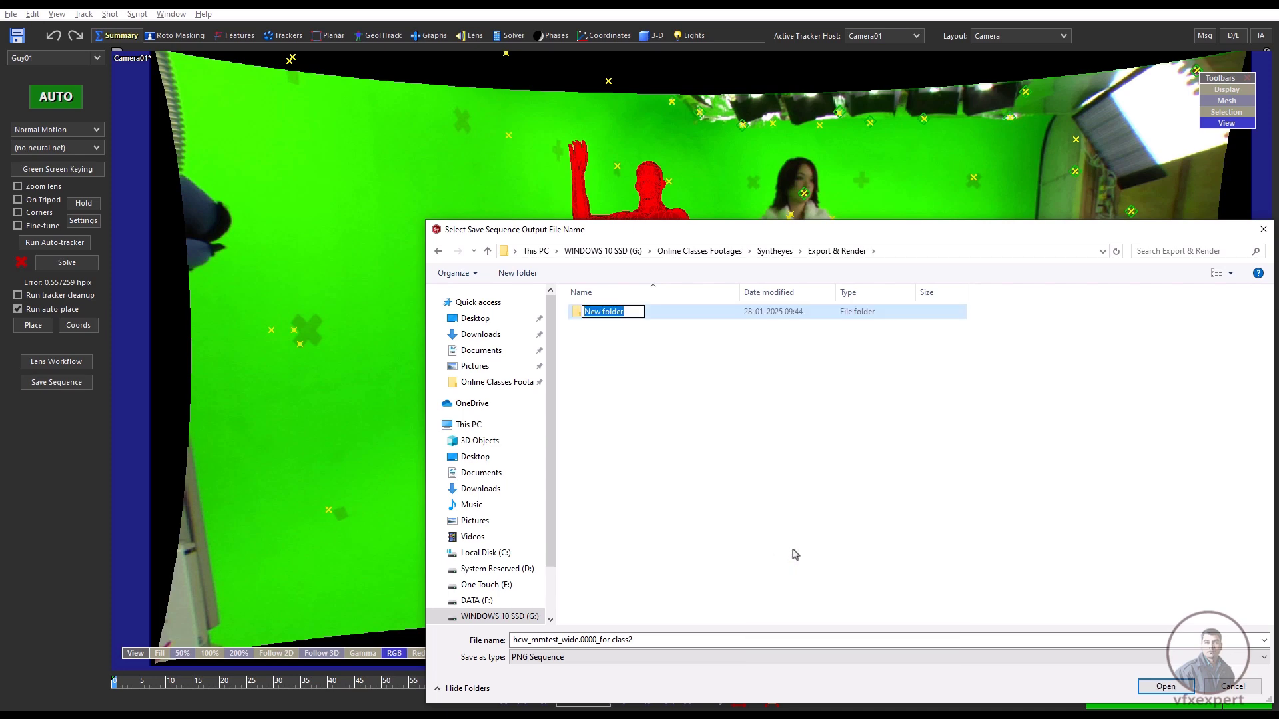
pyautogui.write('udplate')
pyautogui.press('Return')
pyautogui.doubleClick(598, 311)
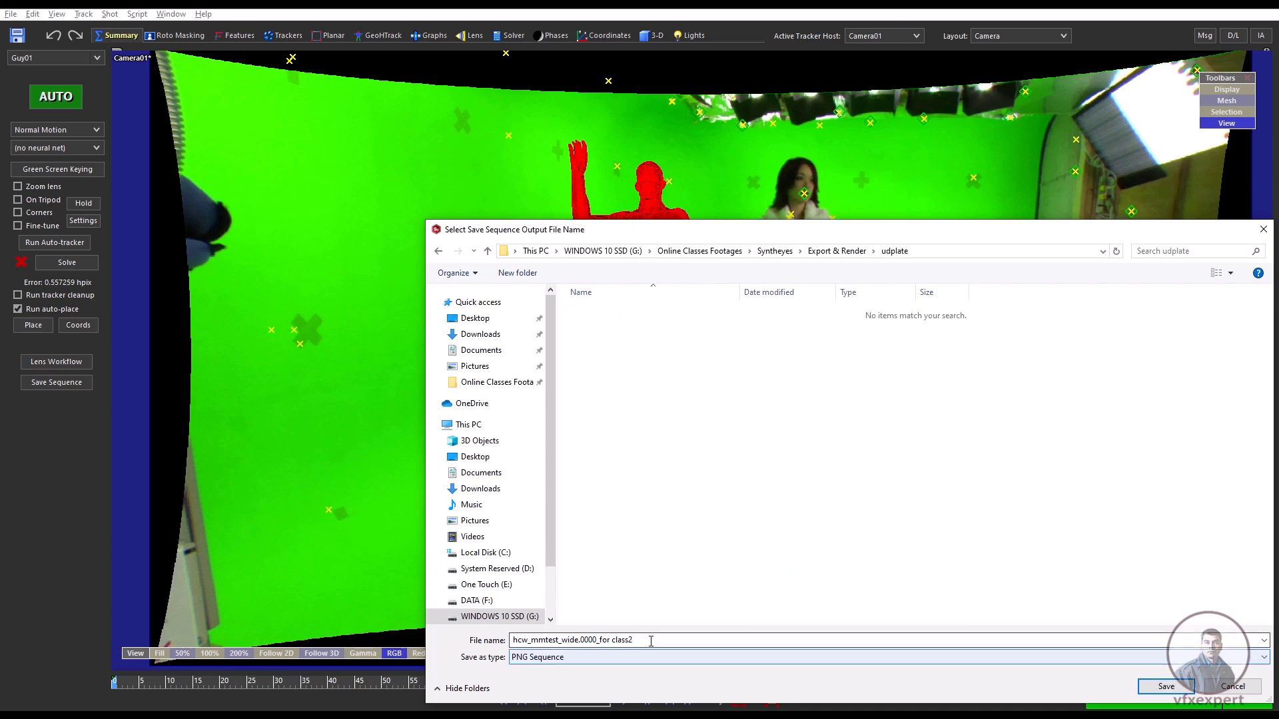
# Name the output hcw_mmtest_wide.0000, set its type to PNG Sequence, and start writing the processed sequence.
pyautogui.click(555, 641)
pyautogui.click(560, 639)
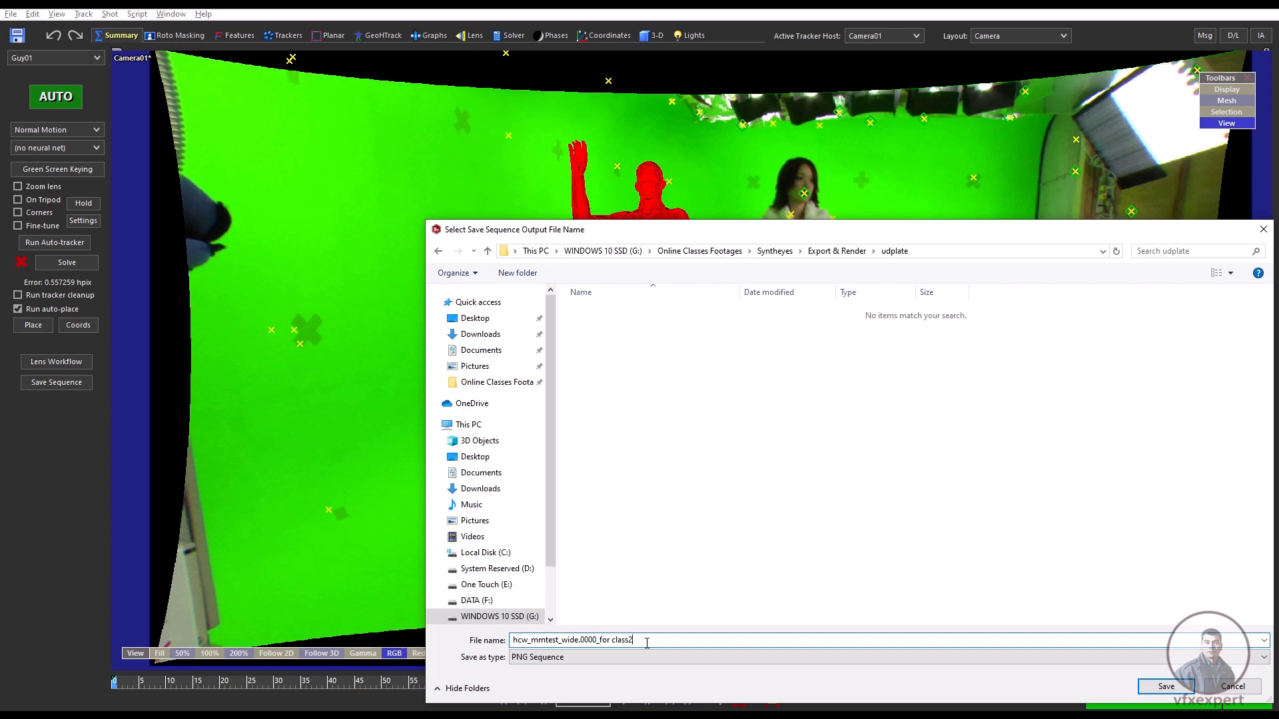
pyautogui.moveTo(647, 642); pyautogui.dragTo(580, 642)
pyautogui.press('BackSpace')
pyautogui.click(651, 658)
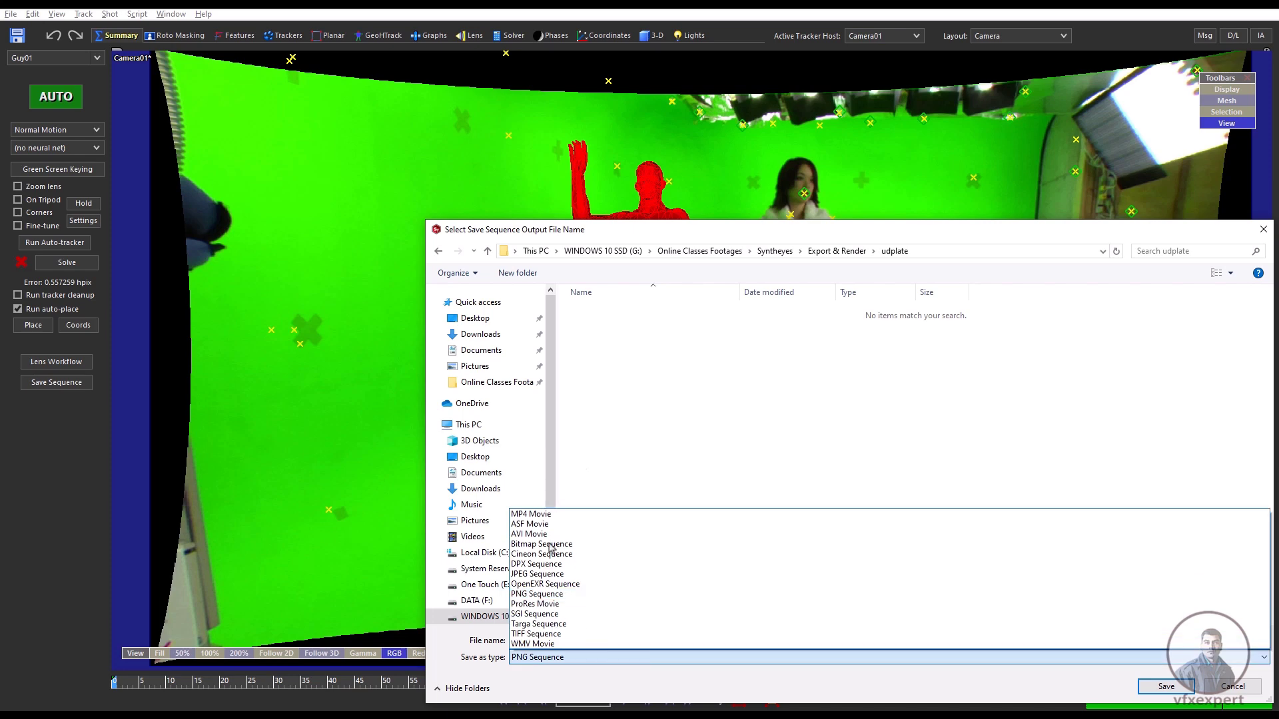
pyautogui.click(550, 595)
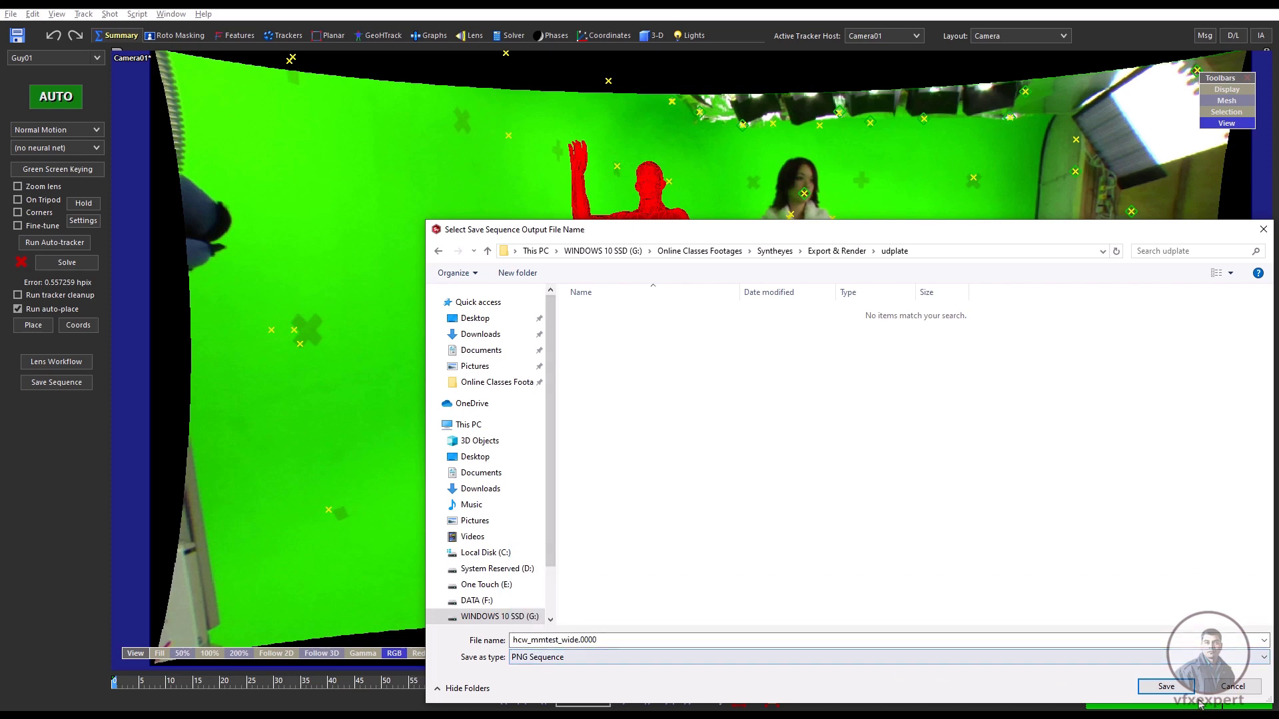
pyautogui.click(1160, 688)
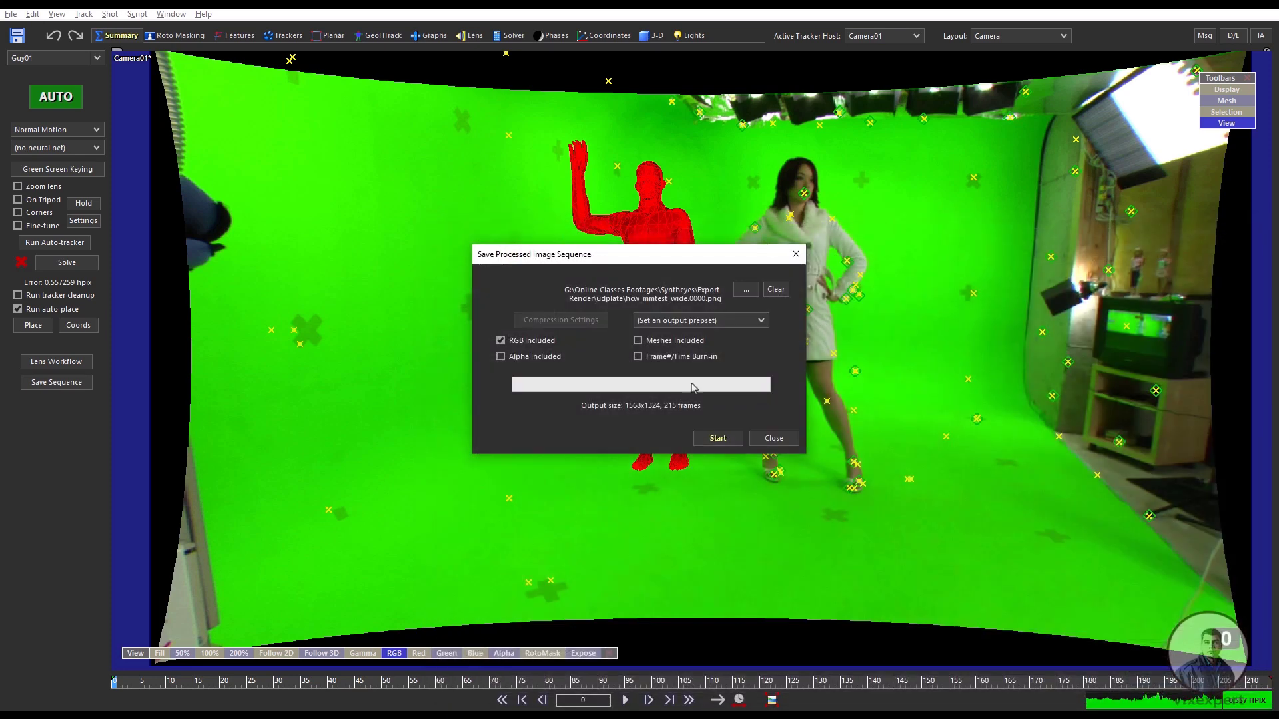
pyautogui.click(724, 437)
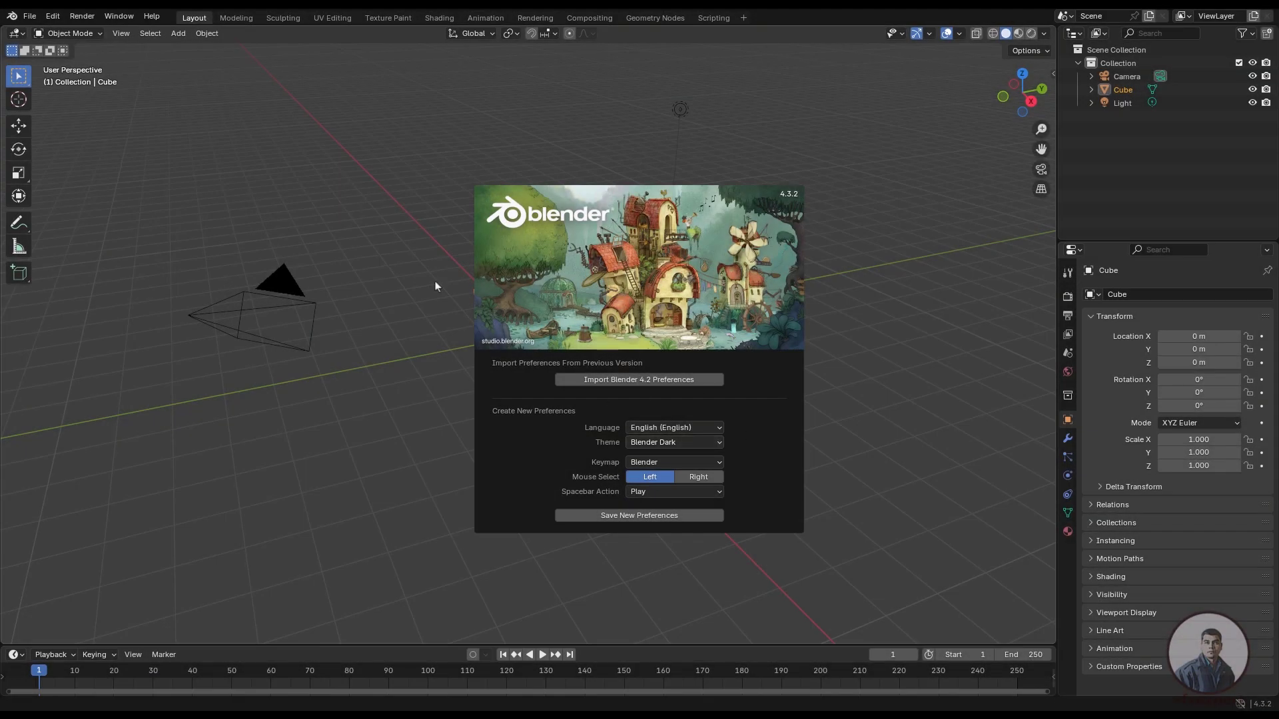
# Switch to Blender, dismiss the splash screen and delete all default objects from the scene.
pyautogui.click(441, 191)
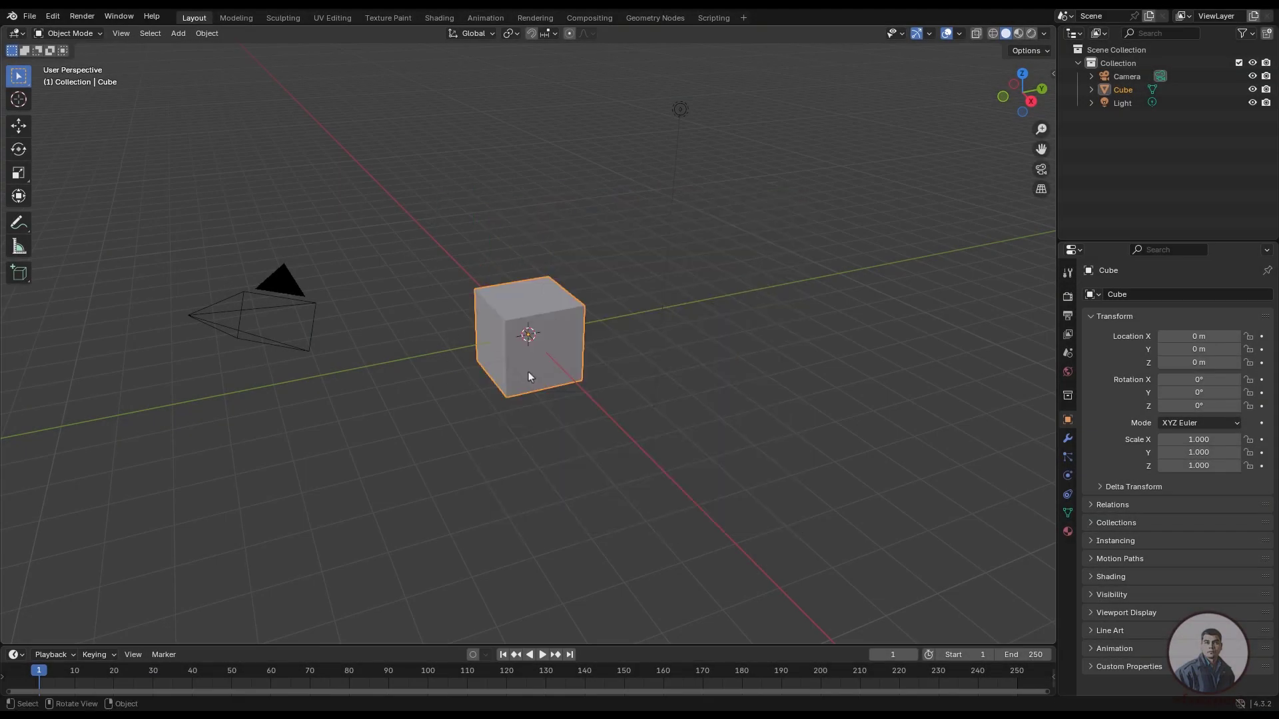
pyautogui.hotkey('alt', 'a')
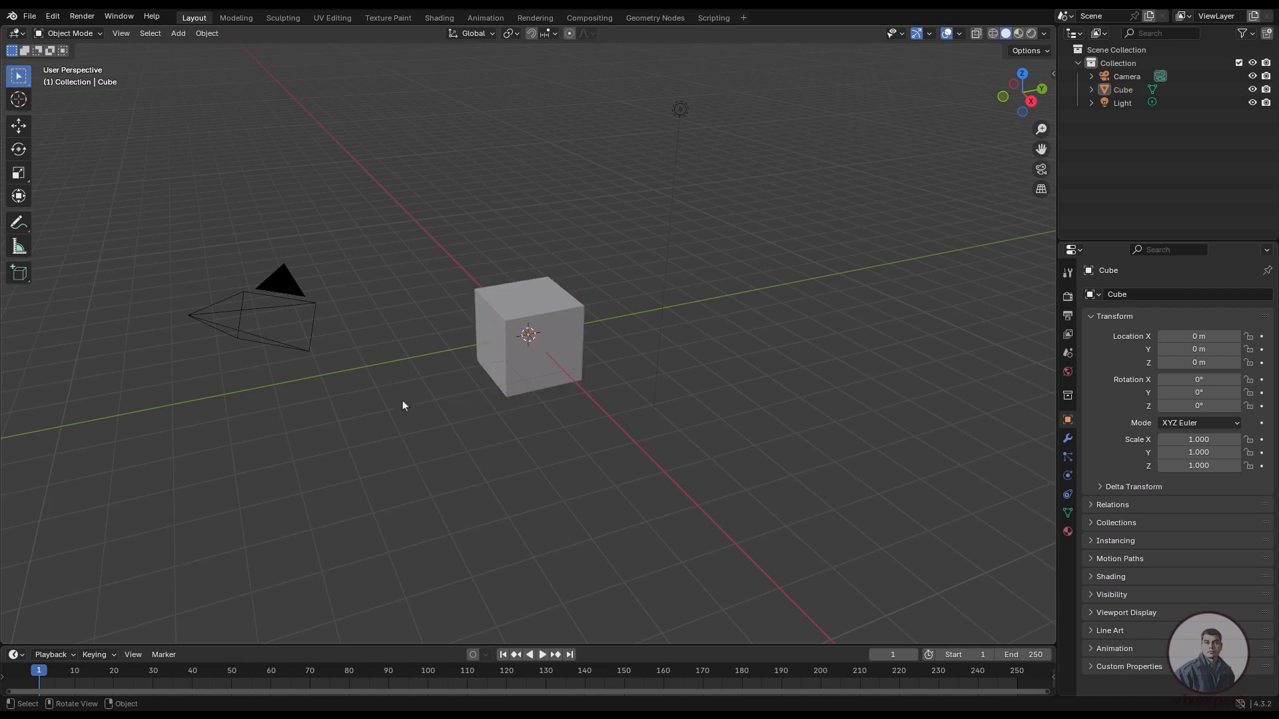
pyautogui.press('a')
pyautogui.press('Delete')
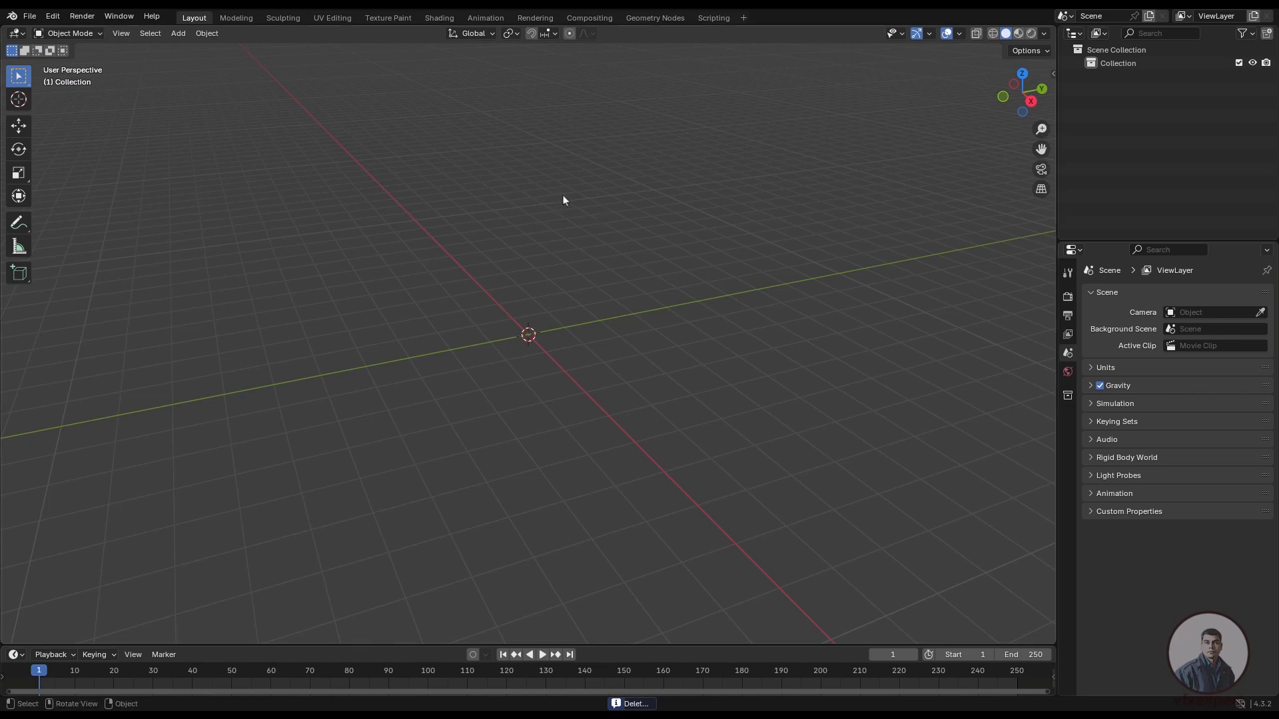
# Open the script "cam_for blender.py" from Syntheyes > Export & Render in the Scripting workspace's text editor.
pyautogui.click(709, 18)
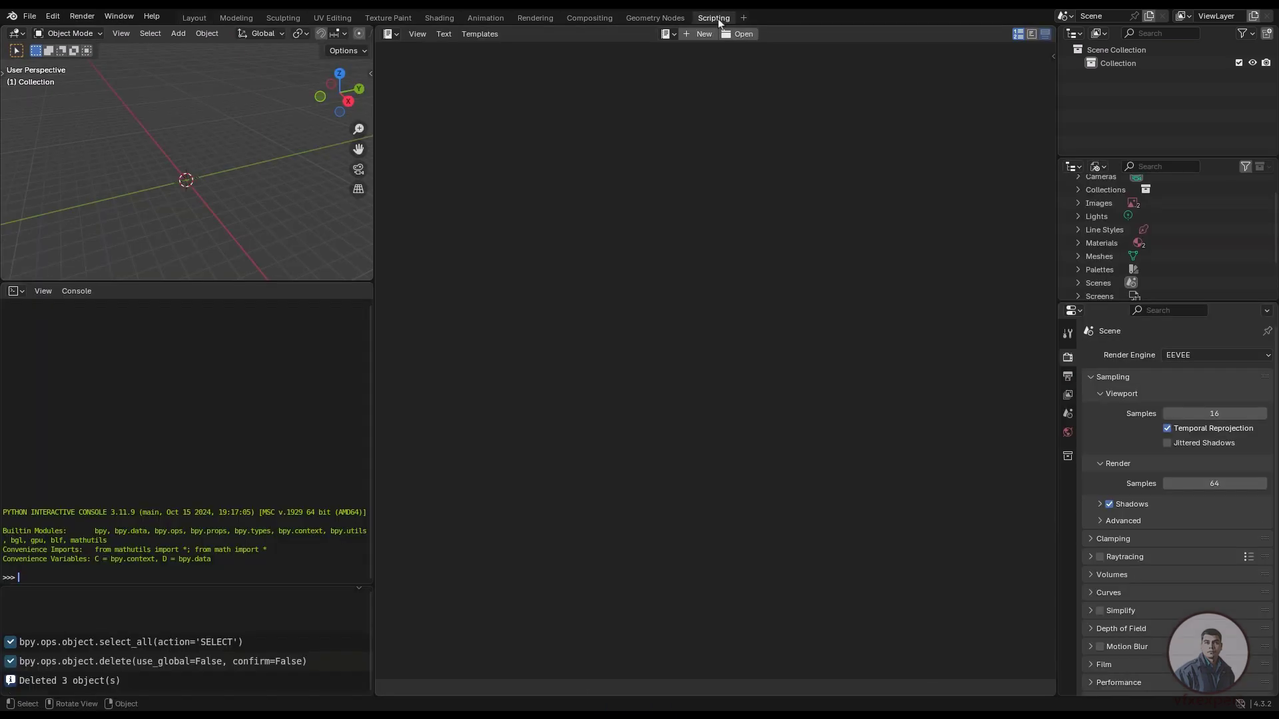
pyautogui.click(736, 35)
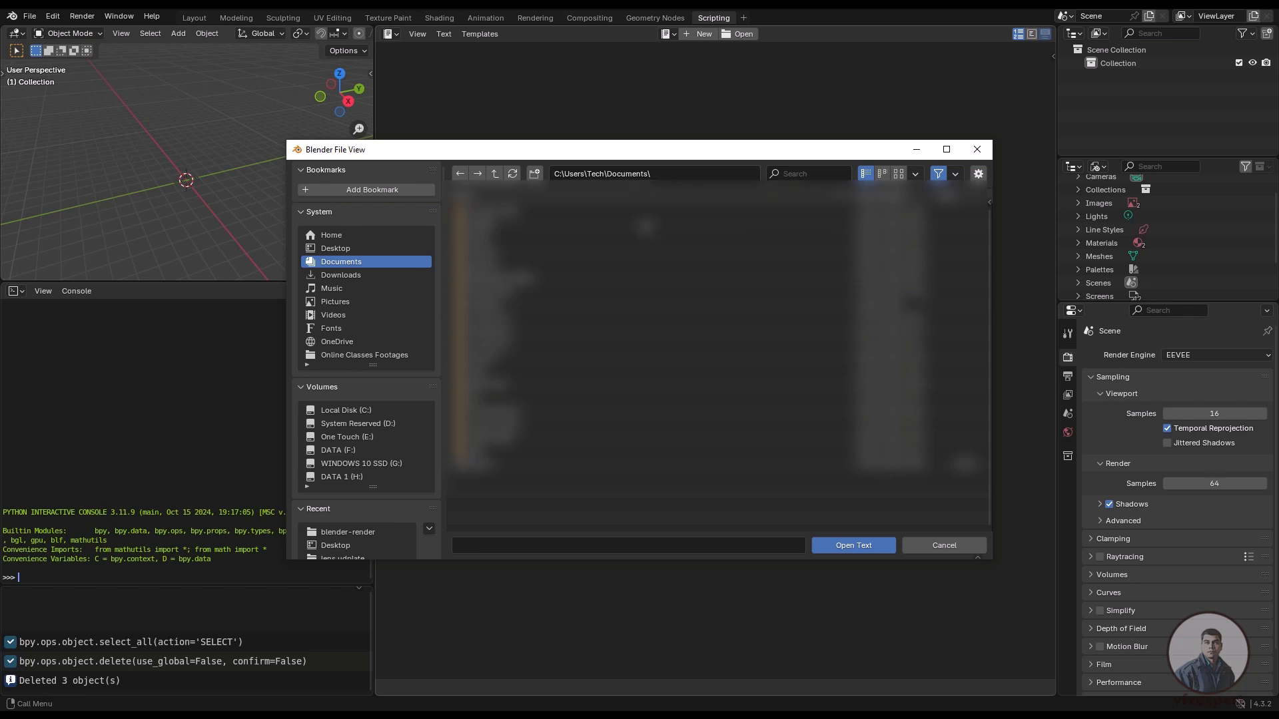
pyautogui.scroll(-1, 357, 533)
pyautogui.click(357, 543)
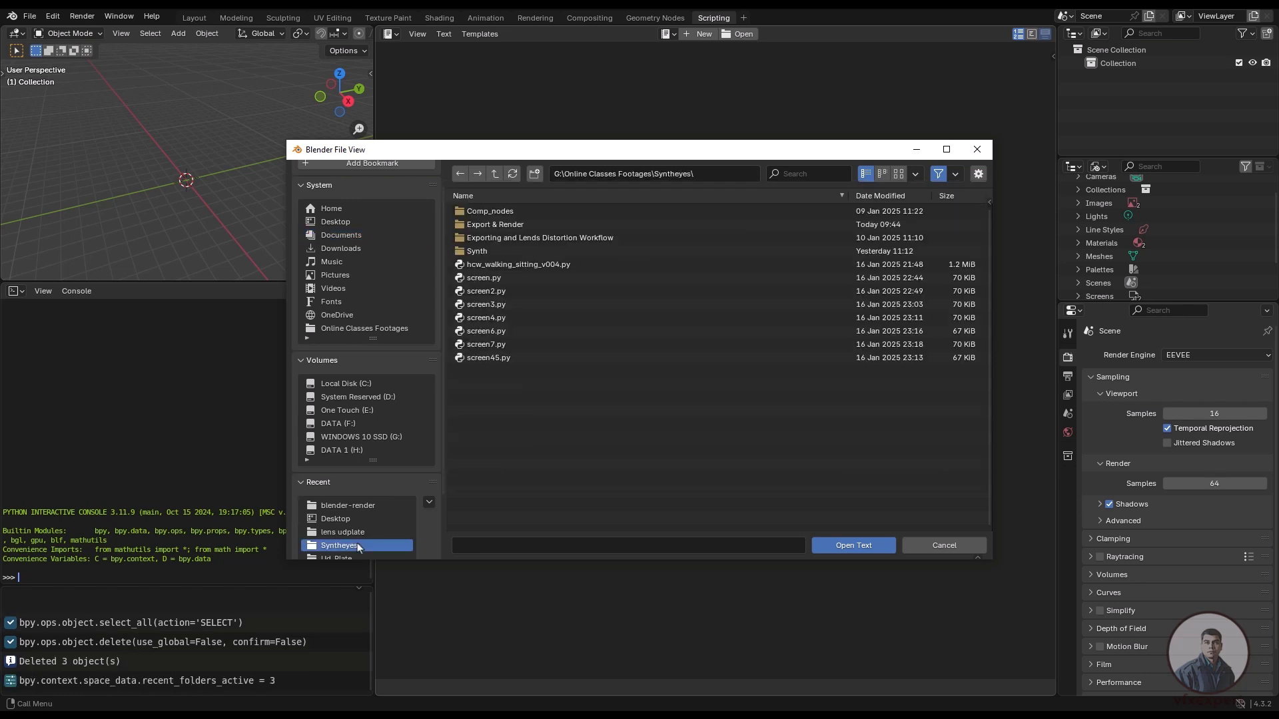
pyautogui.doubleClick(496, 225)
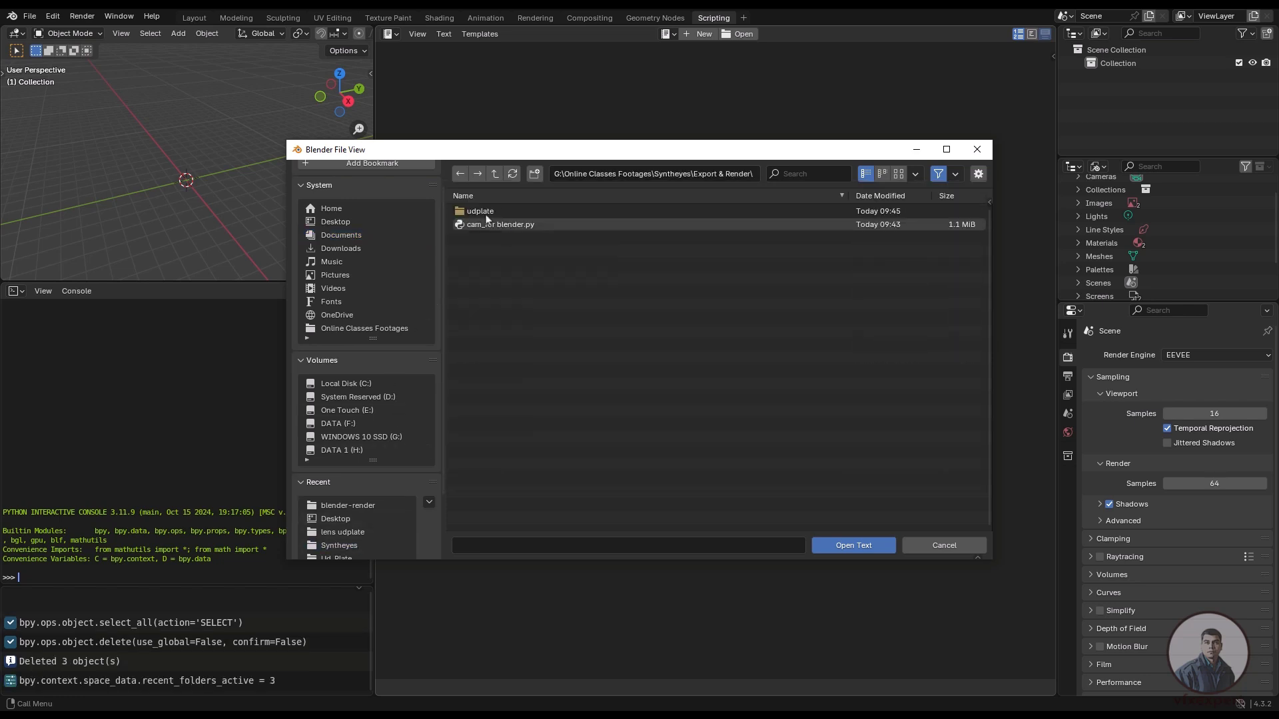
pyautogui.click(521, 226)
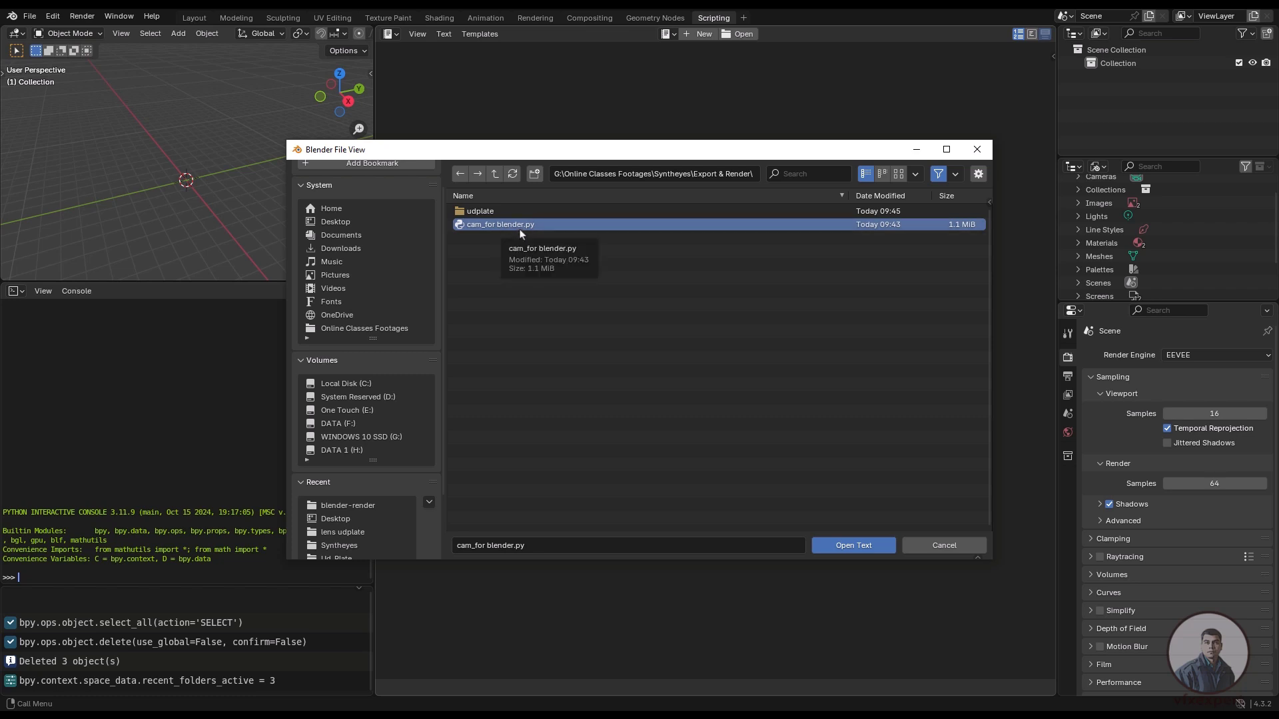
pyautogui.click(853, 546)
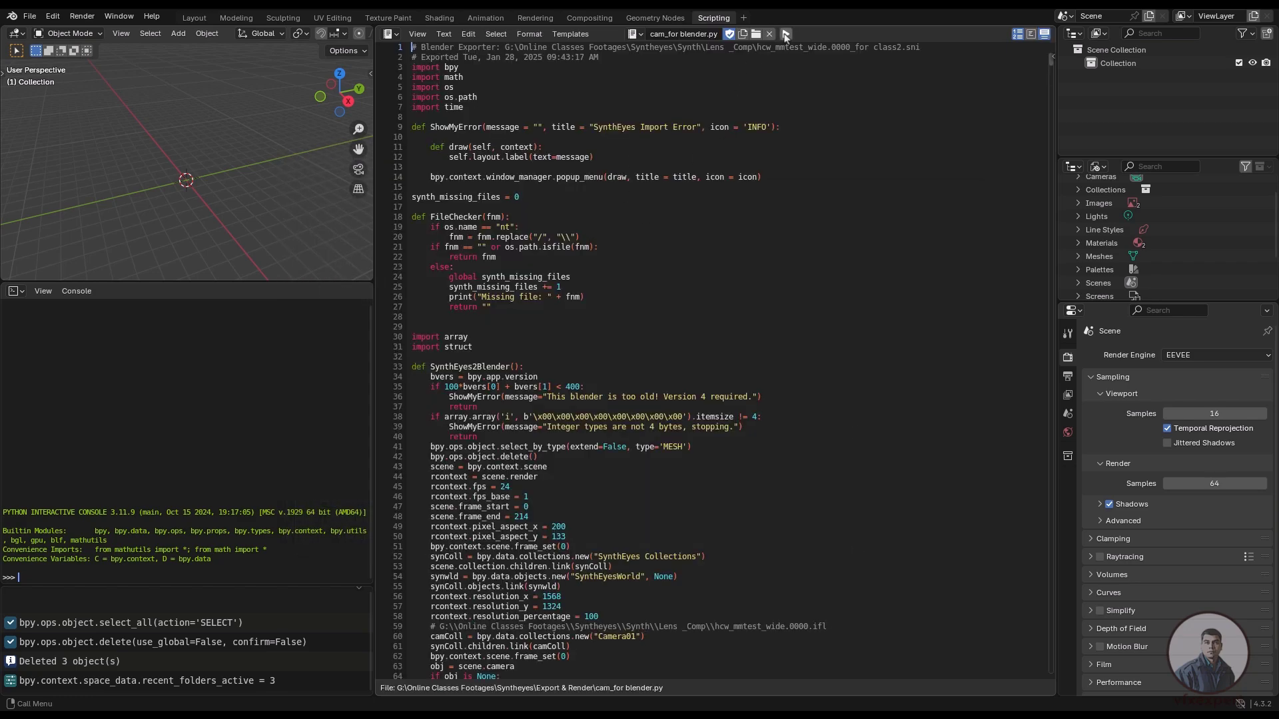
# Run the SynthEyes export script to build the tracked scene, and go to the Layout workspace.
pyautogui.click(785, 34)
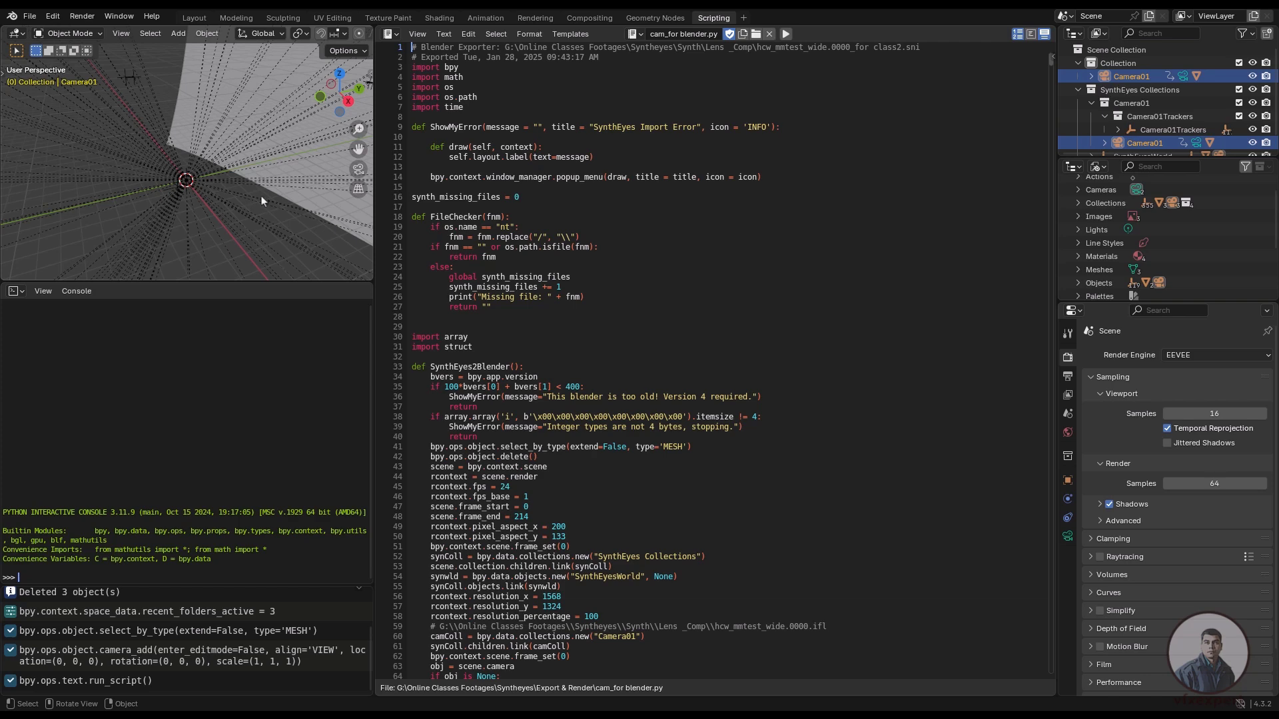
pyautogui.click(194, 18)
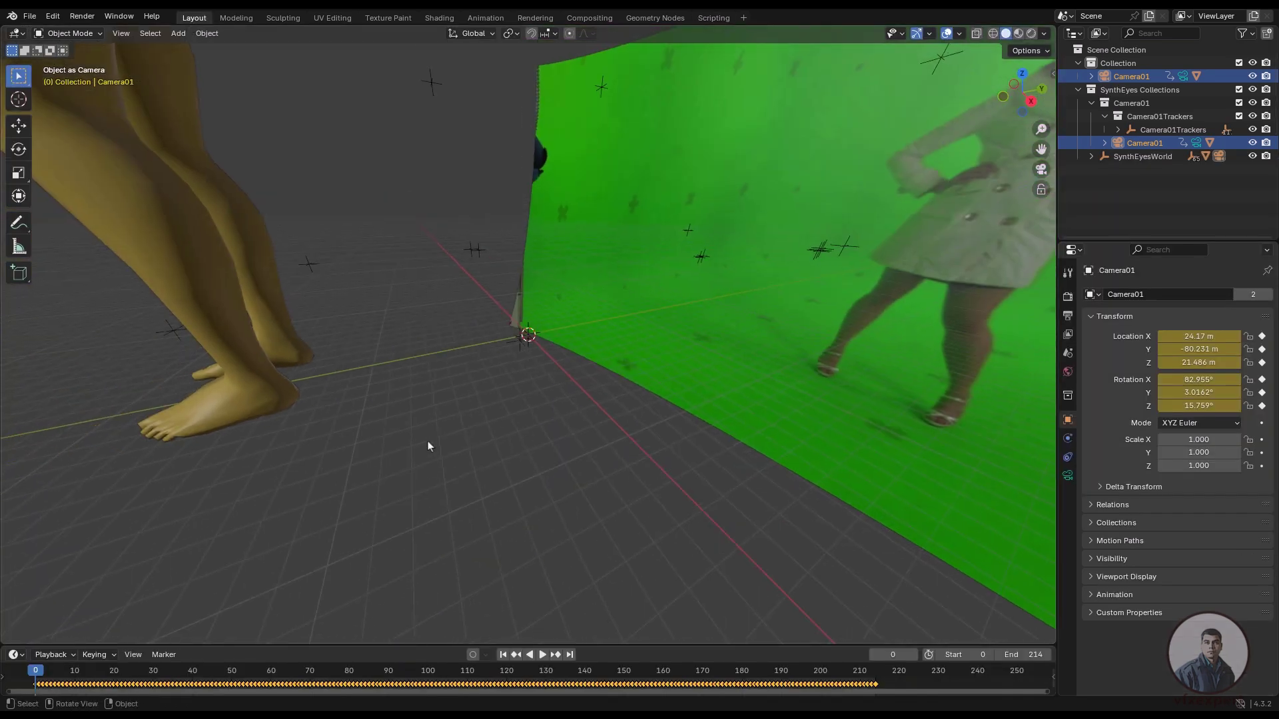
# Play and scrub the imported camera animation, and view the scene through Camera01.
pyautogui.press('space')
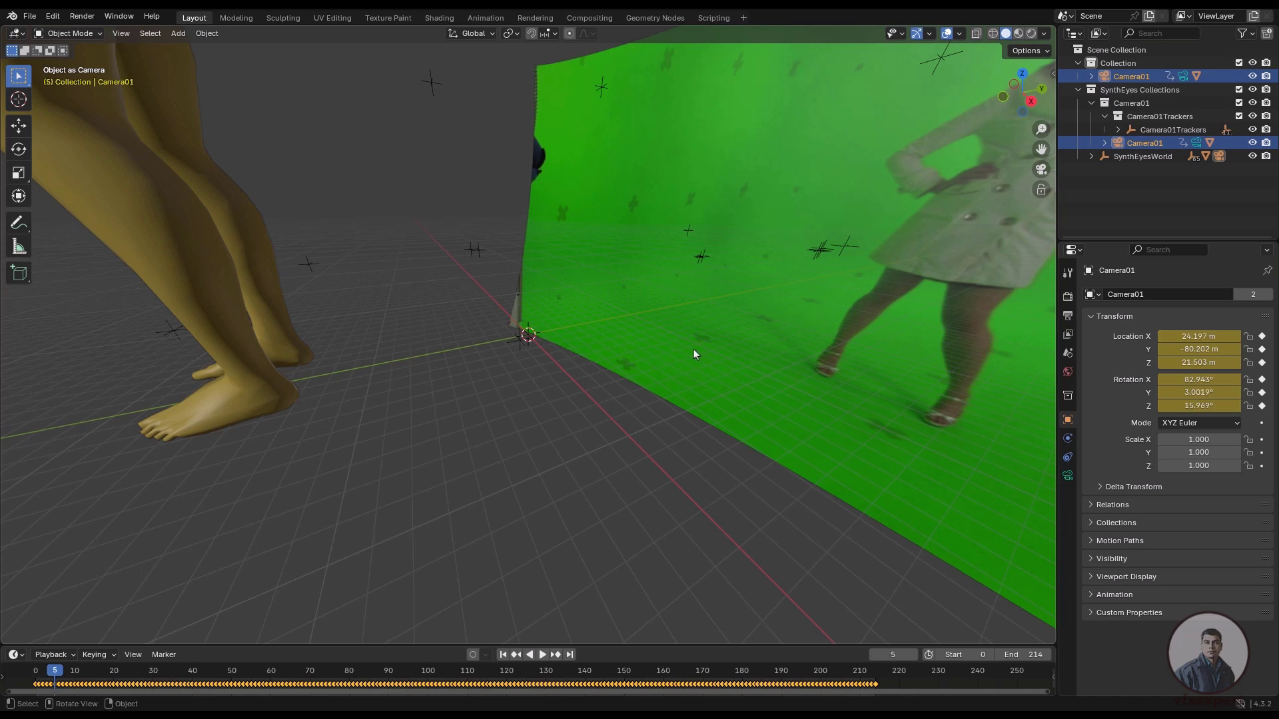
pyautogui.press('Left')
pyautogui.press('Left')
pyautogui.press('Left')
pyautogui.moveTo(45, 674); pyautogui.dragTo(241, 679)
pyautogui.press('space')
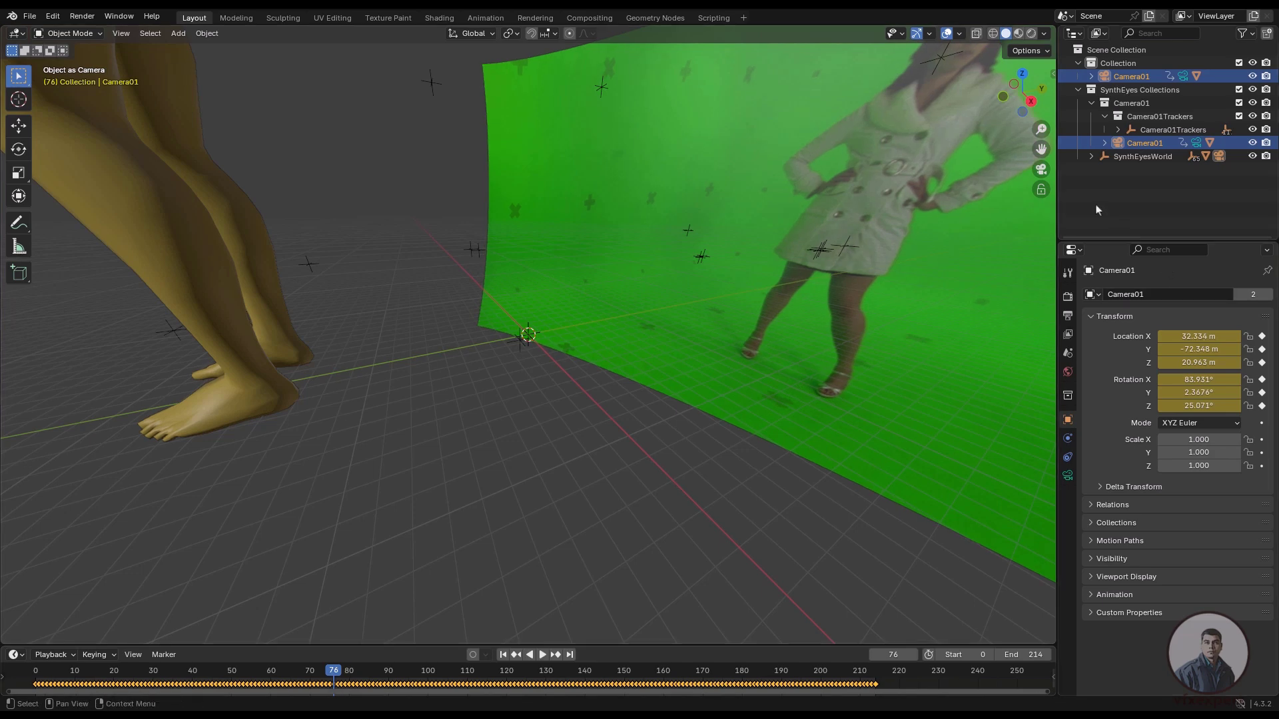
pyautogui.click(1040, 170)
pyautogui.click(1040, 170)
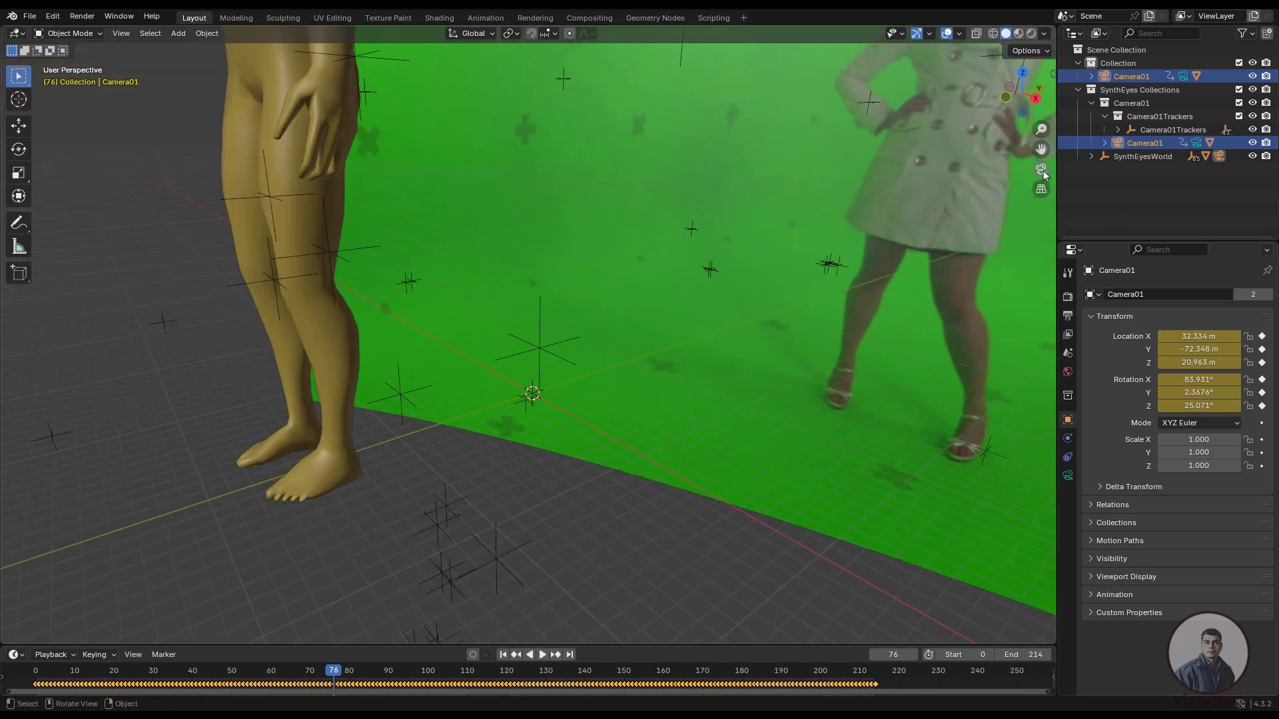
pyautogui.scroll(6, 517, 359)
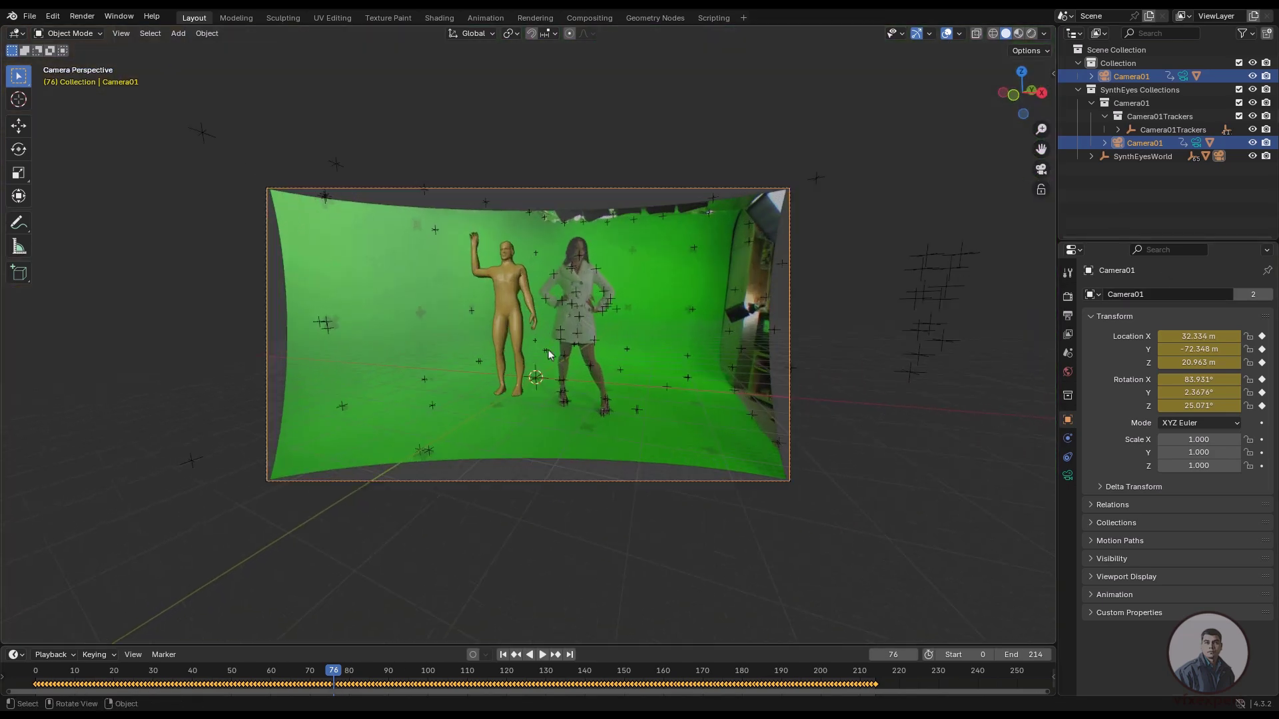
# Play the tracked shot through the camera, select the mannequin figure, and return to frame 0.
pyautogui.hotkey('shift', 'Left')
pyautogui.press('space')
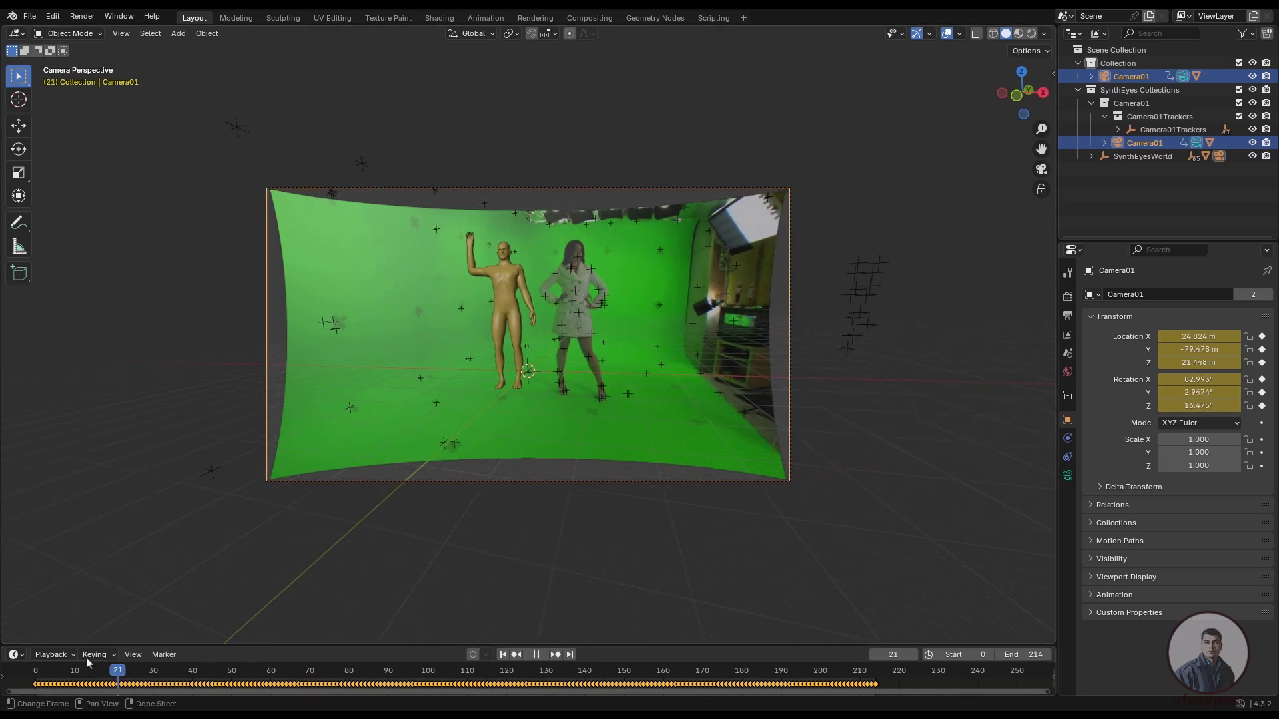
pyautogui.press('space')
pyautogui.click(509, 274)
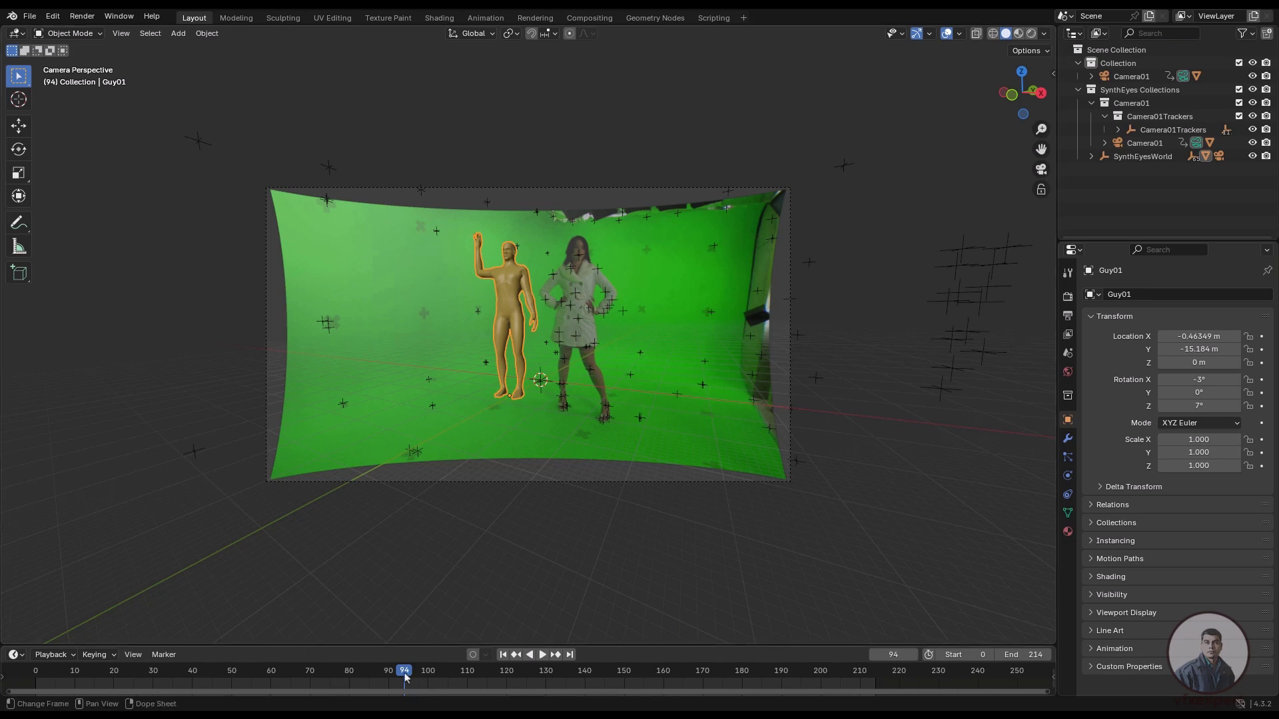
pyautogui.moveTo(405, 674); pyautogui.dragTo(34, 656)
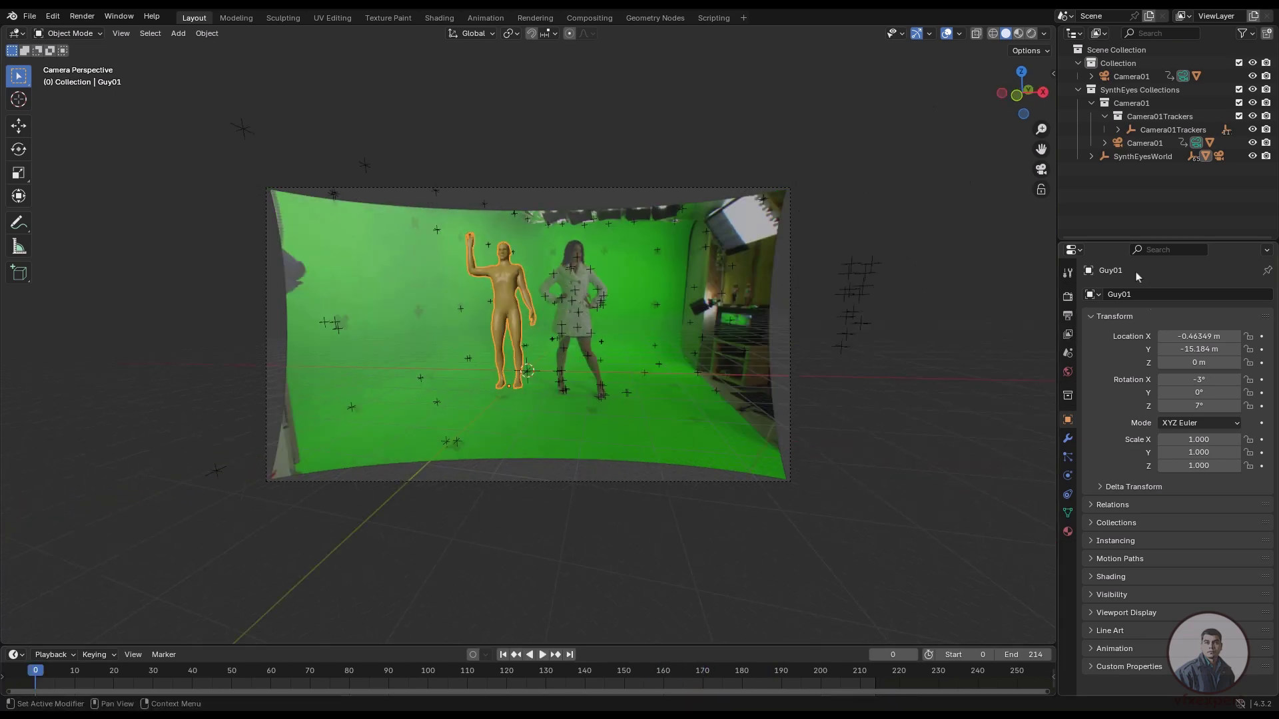
# Check the scene's output resolution and frame range settings, and replay the opening of the shot.
pyautogui.click(1069, 321)
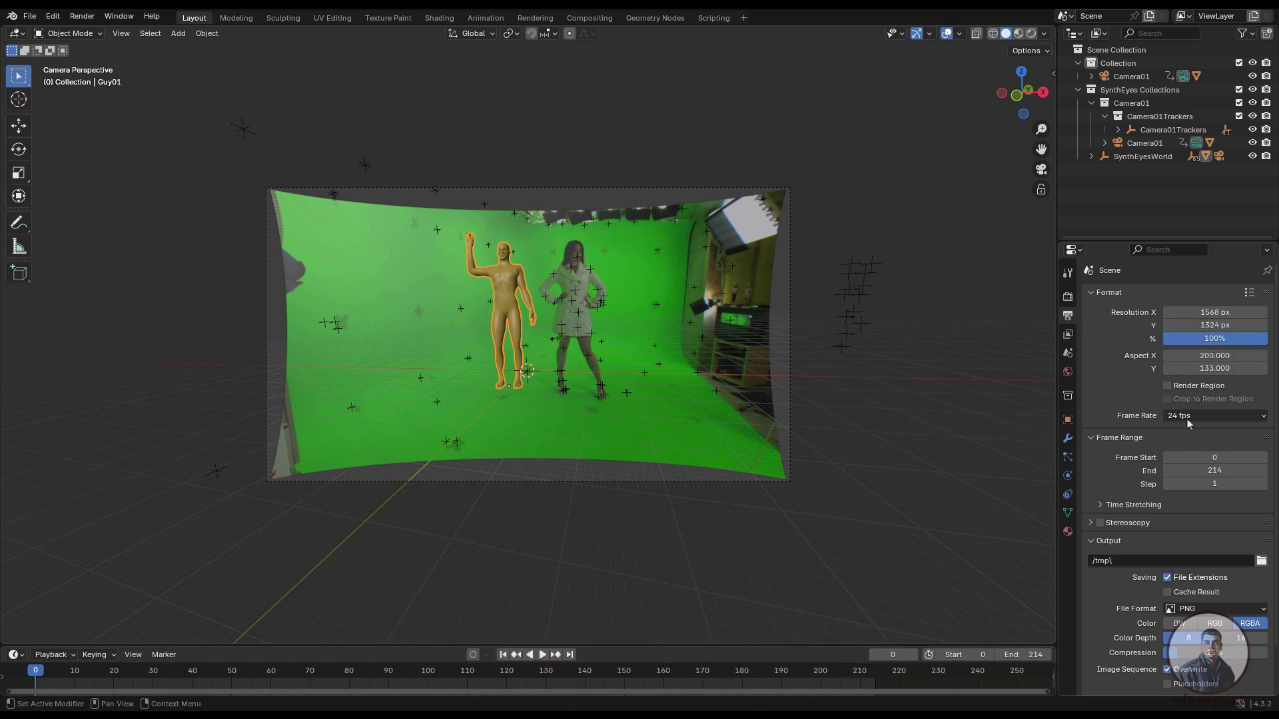
pyautogui.press('space')
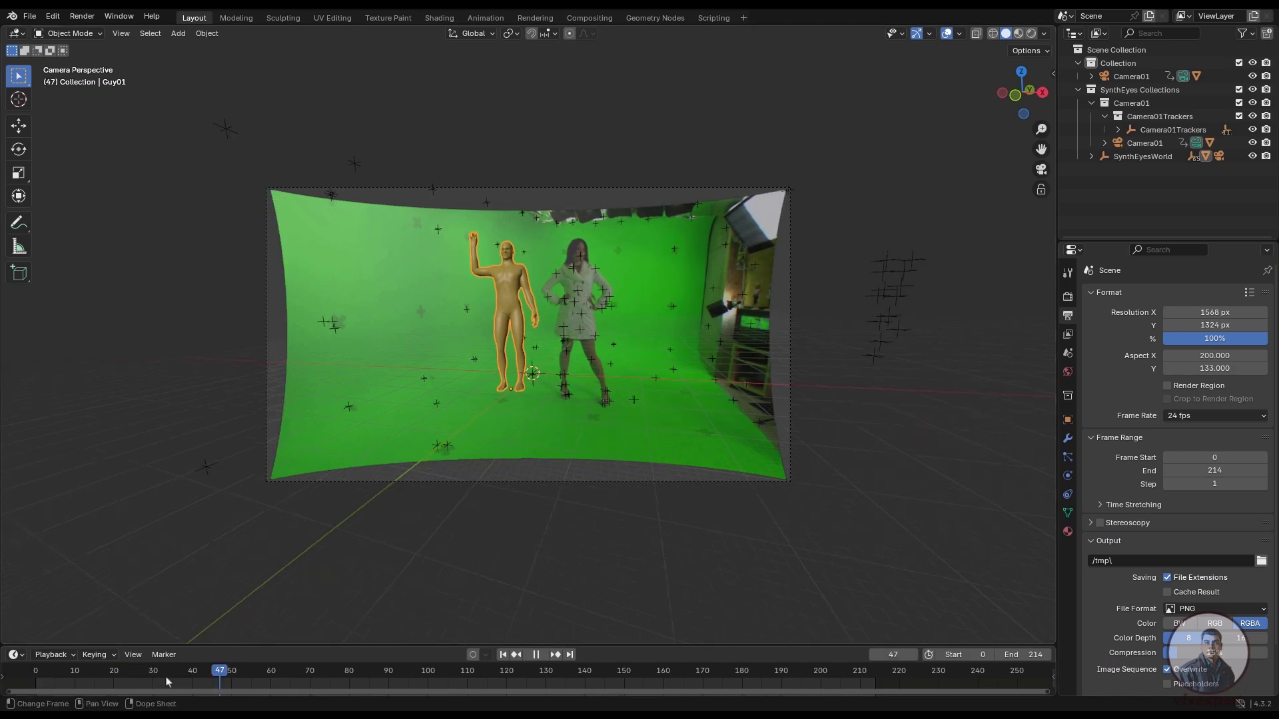
pyautogui.press('space')
pyautogui.moveTo(166, 678); pyautogui.dragTo(70, 681)
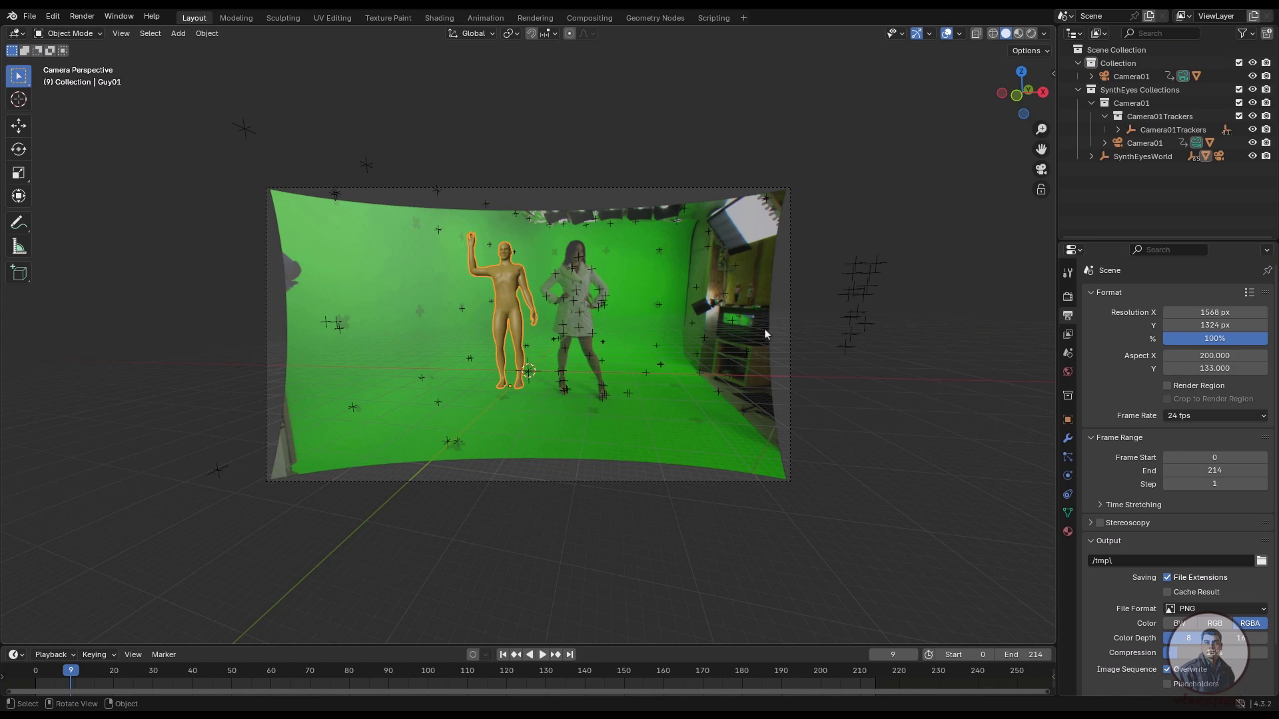
# Select the curved Camera01Screen plate mesh, inspect it during playback and in wireframe, and delete it.
pyautogui.scroll(3, 647, 375)
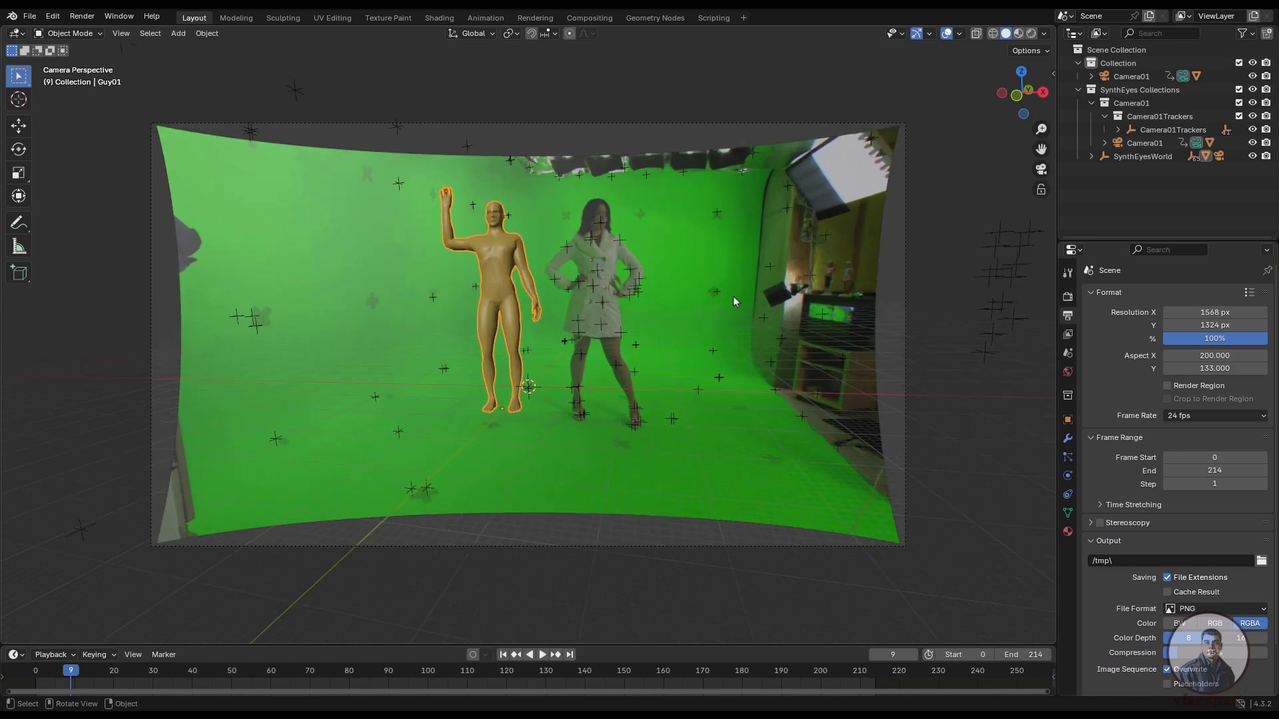
pyautogui.click(871, 253)
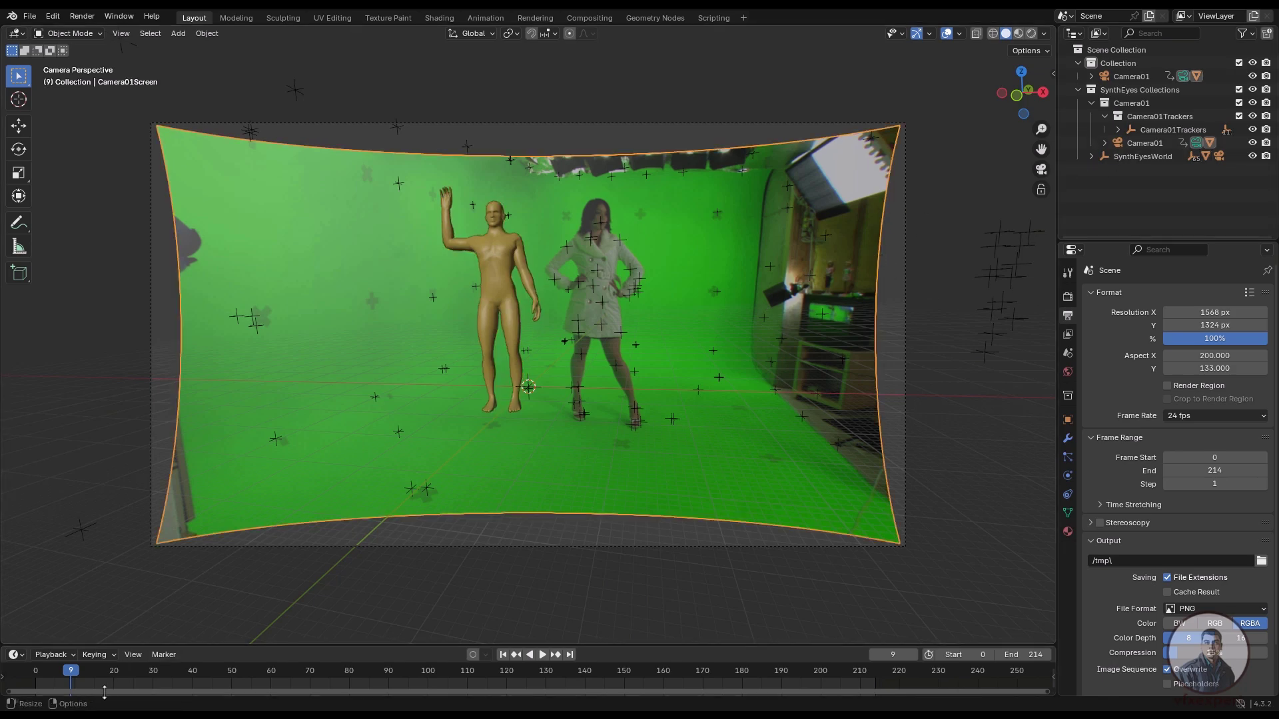
pyautogui.press('space')
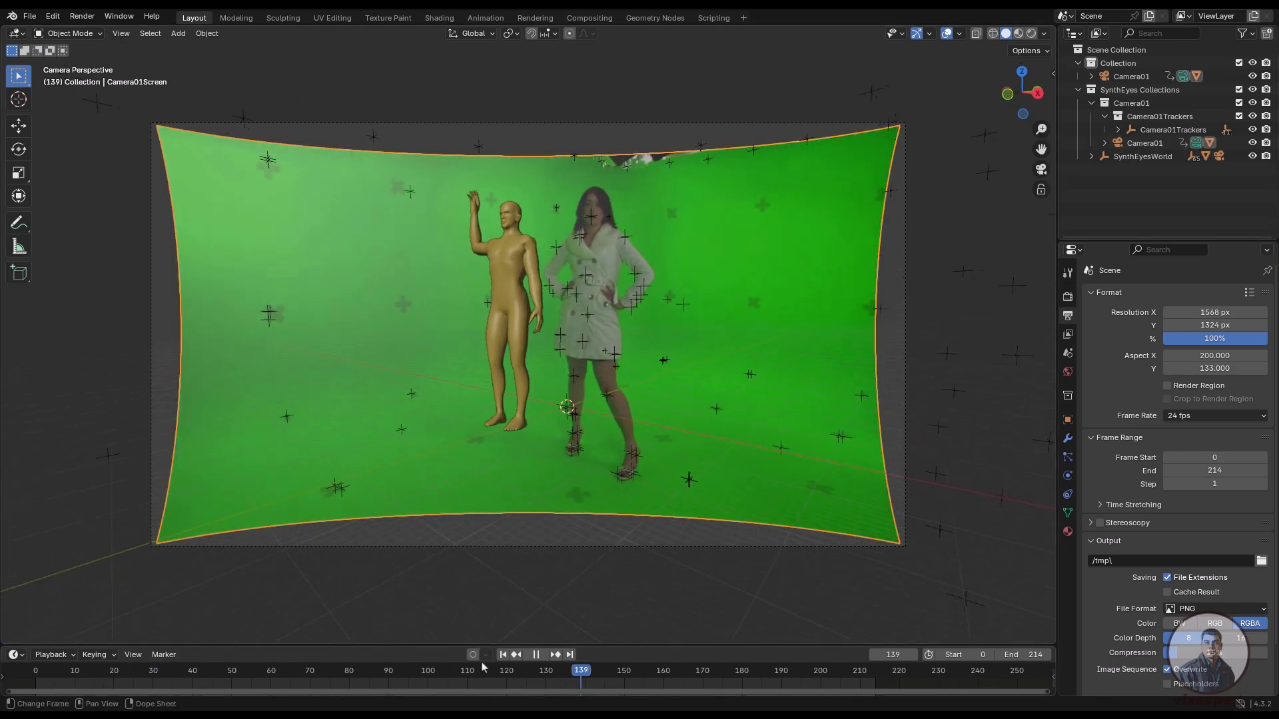
pyautogui.moveTo(481, 664); pyautogui.dragTo(410, 659)
pyautogui.press('space')
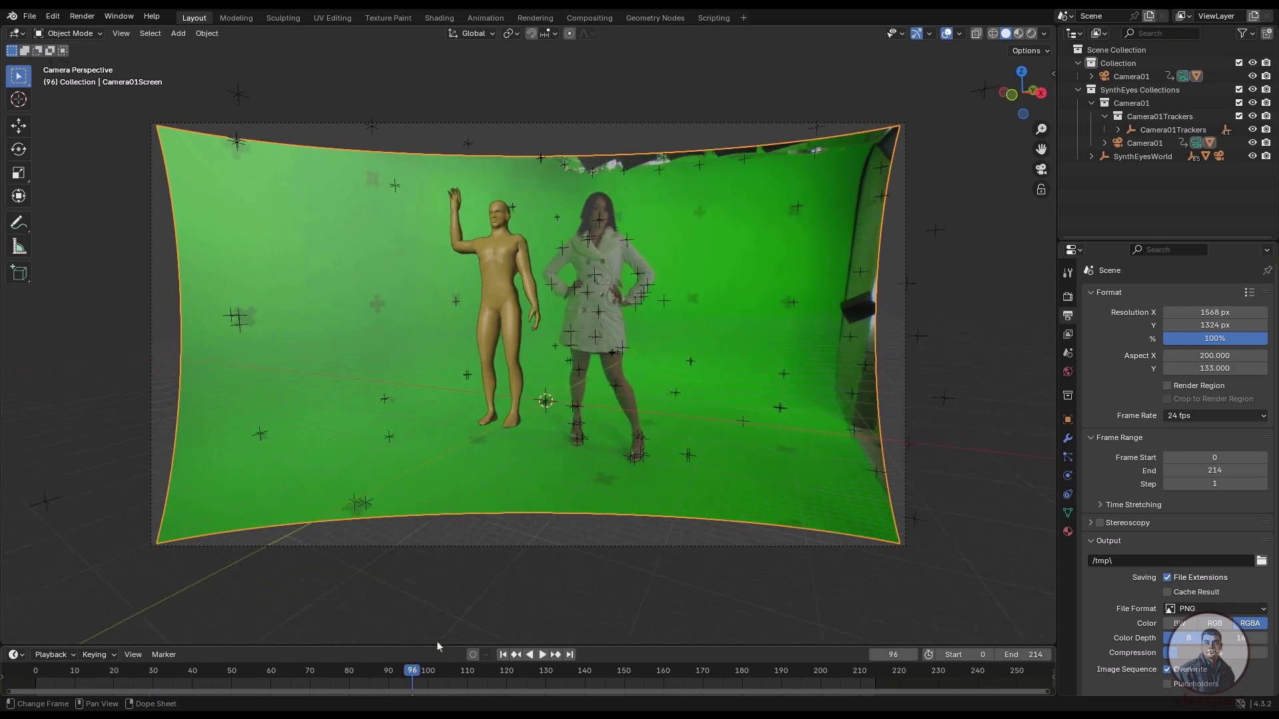
pyautogui.moveTo(349, 660); pyautogui.dragTo(215, 652)
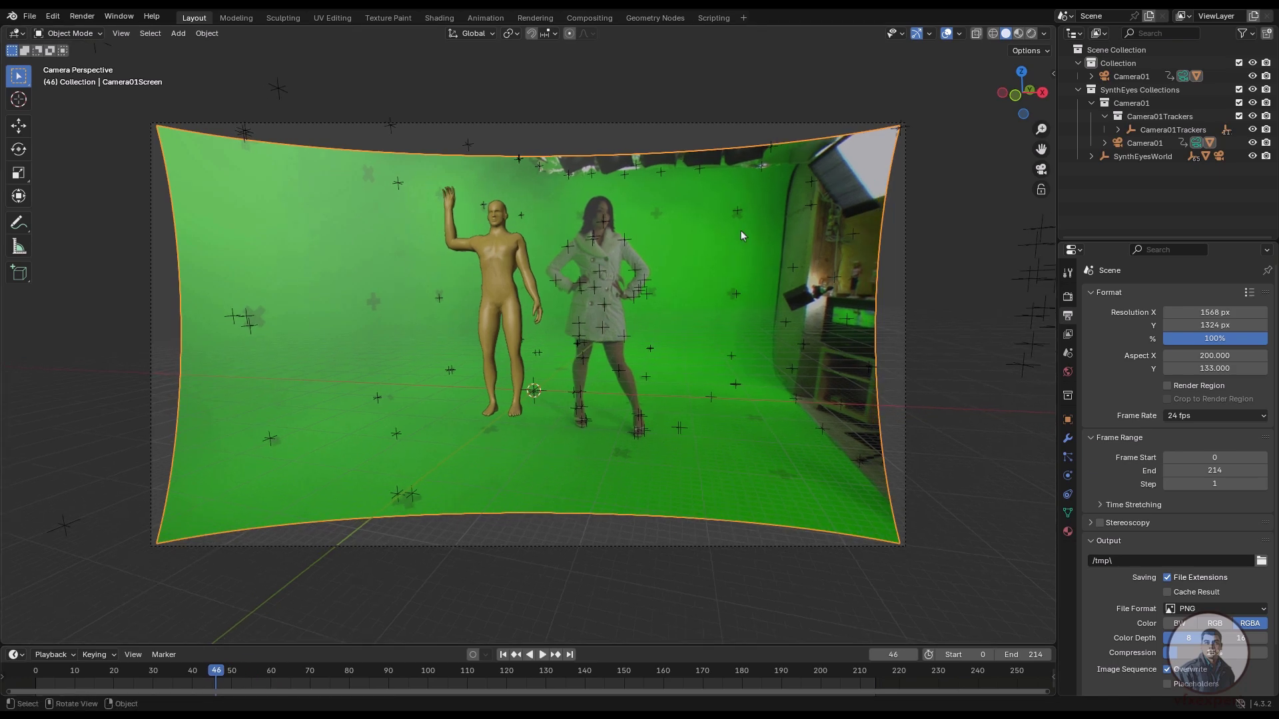
pyautogui.click(992, 34)
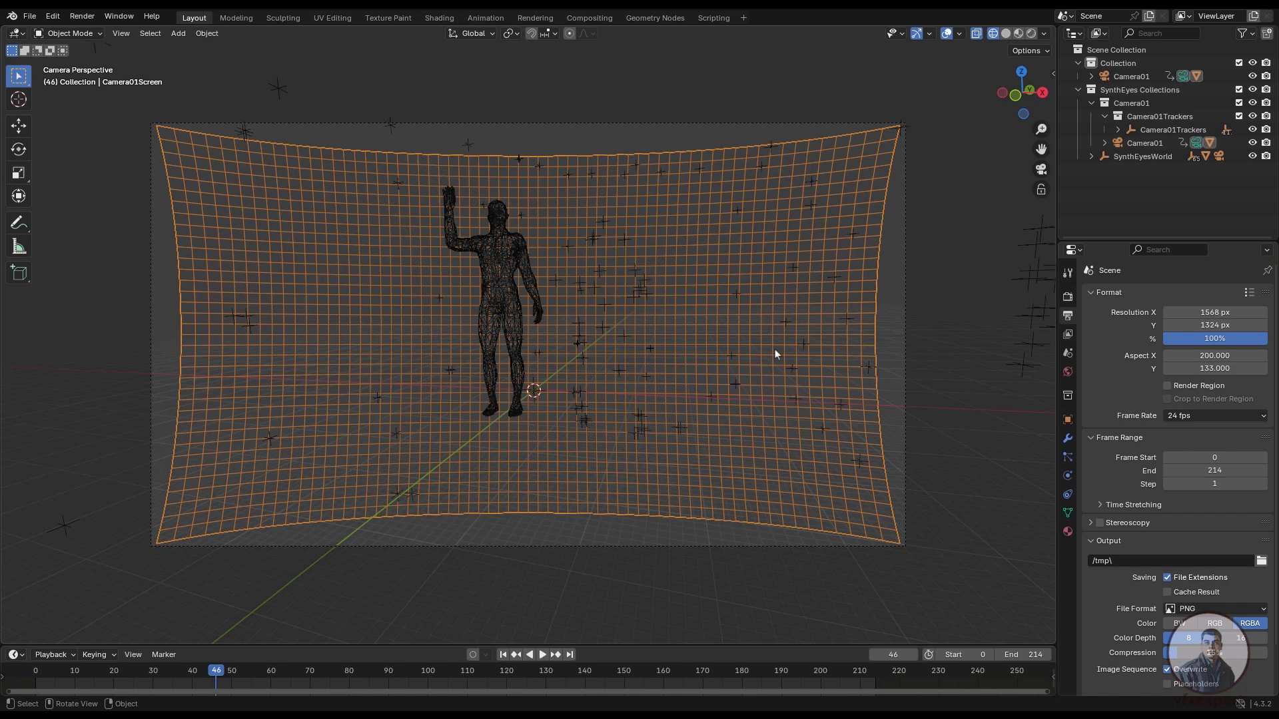
pyautogui.click(1006, 34)
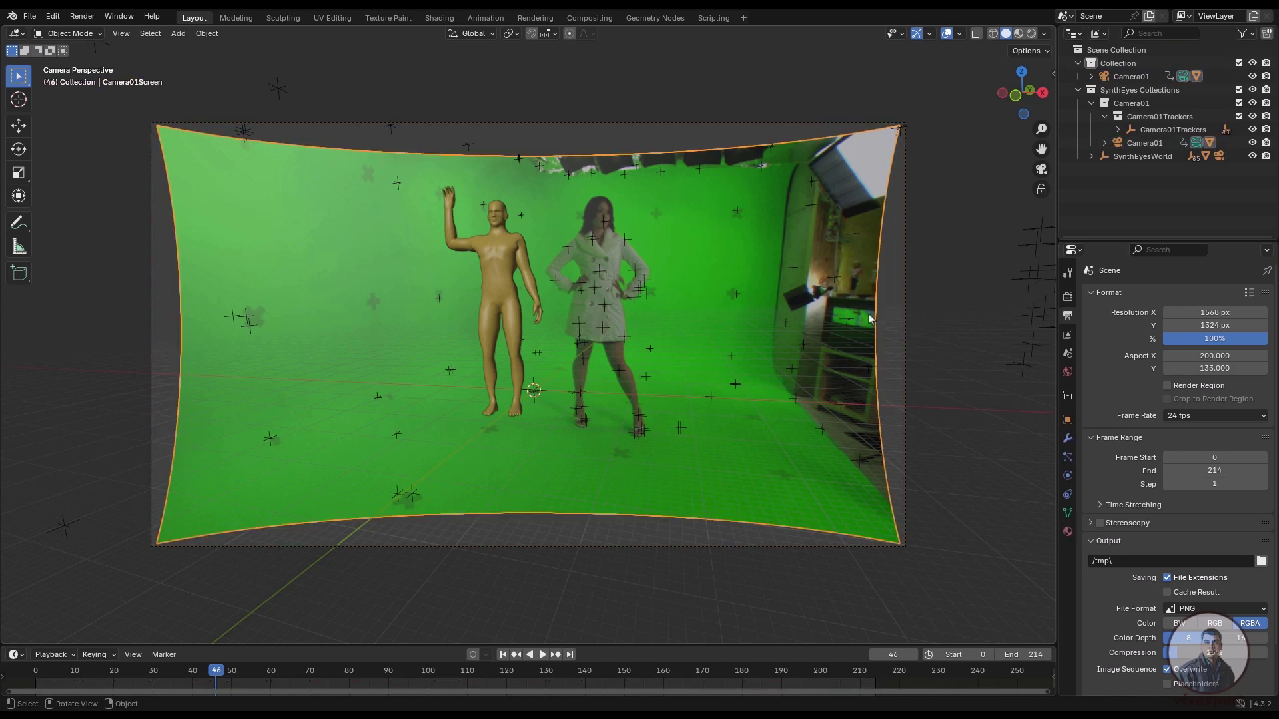
pyautogui.press('Delete')
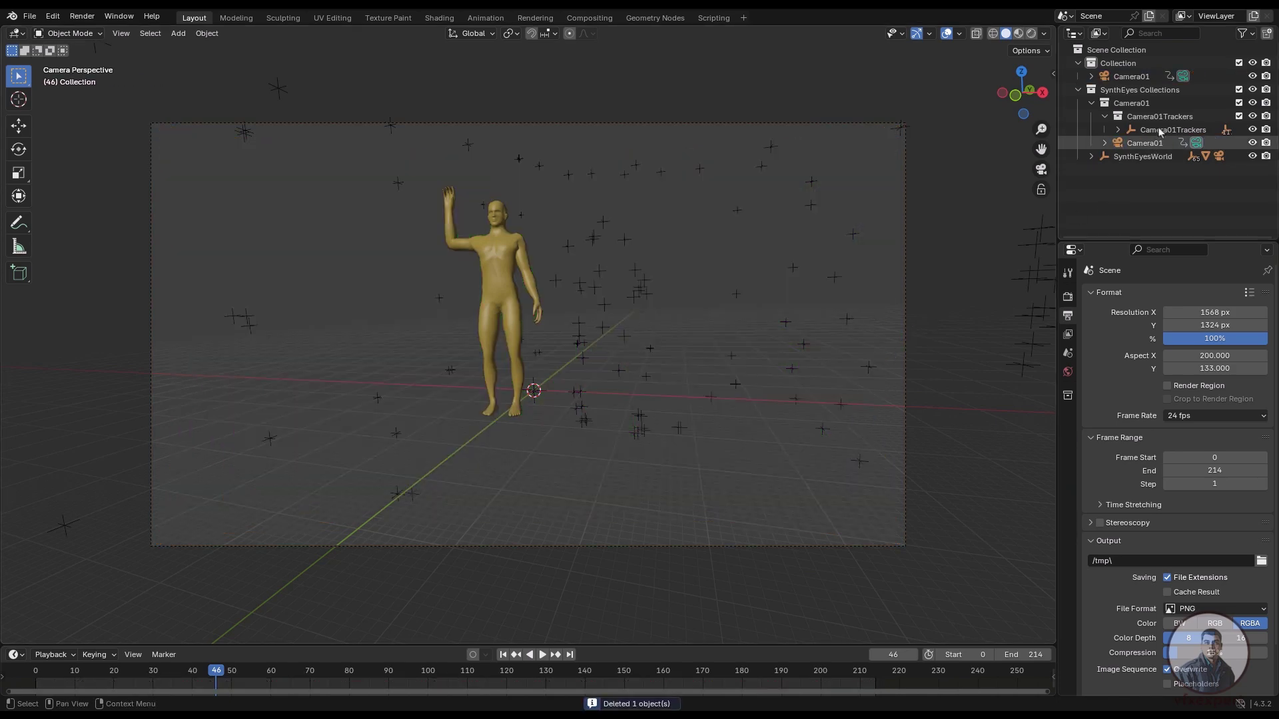
# Enable background images for Camera01 and add an empty image slot.
pyautogui.click(1130, 77)
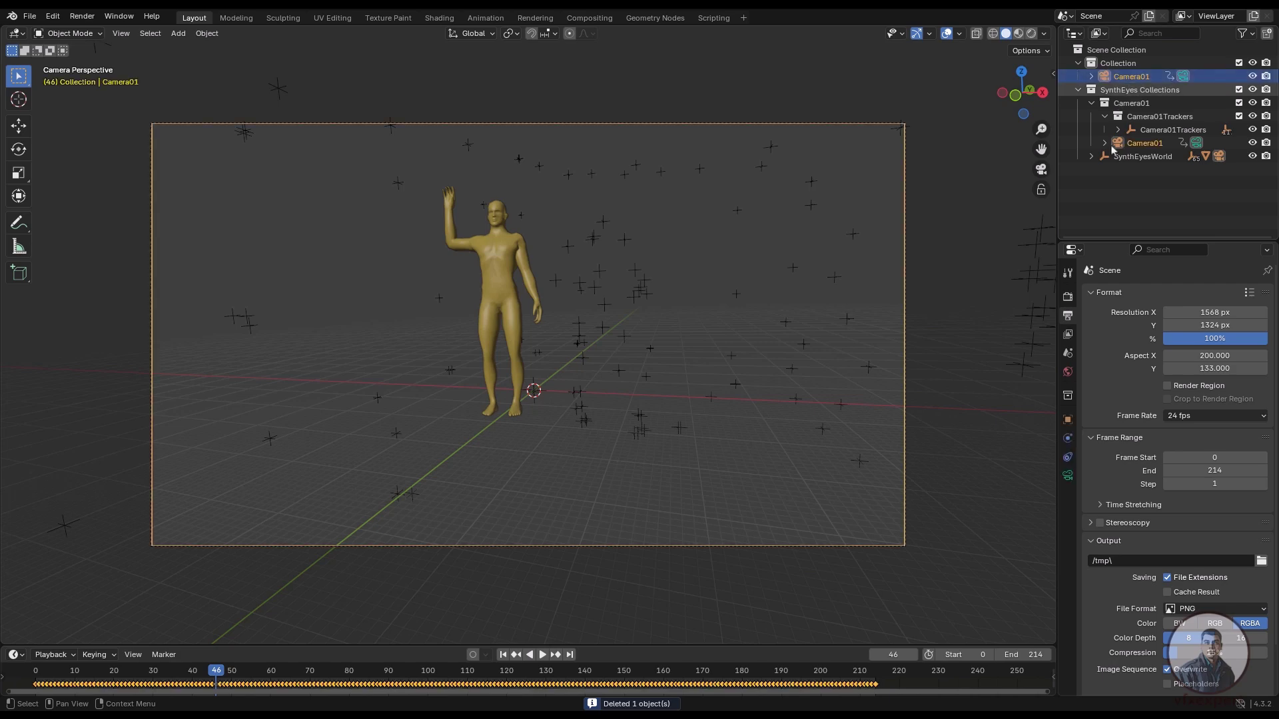
pyautogui.click(1068, 476)
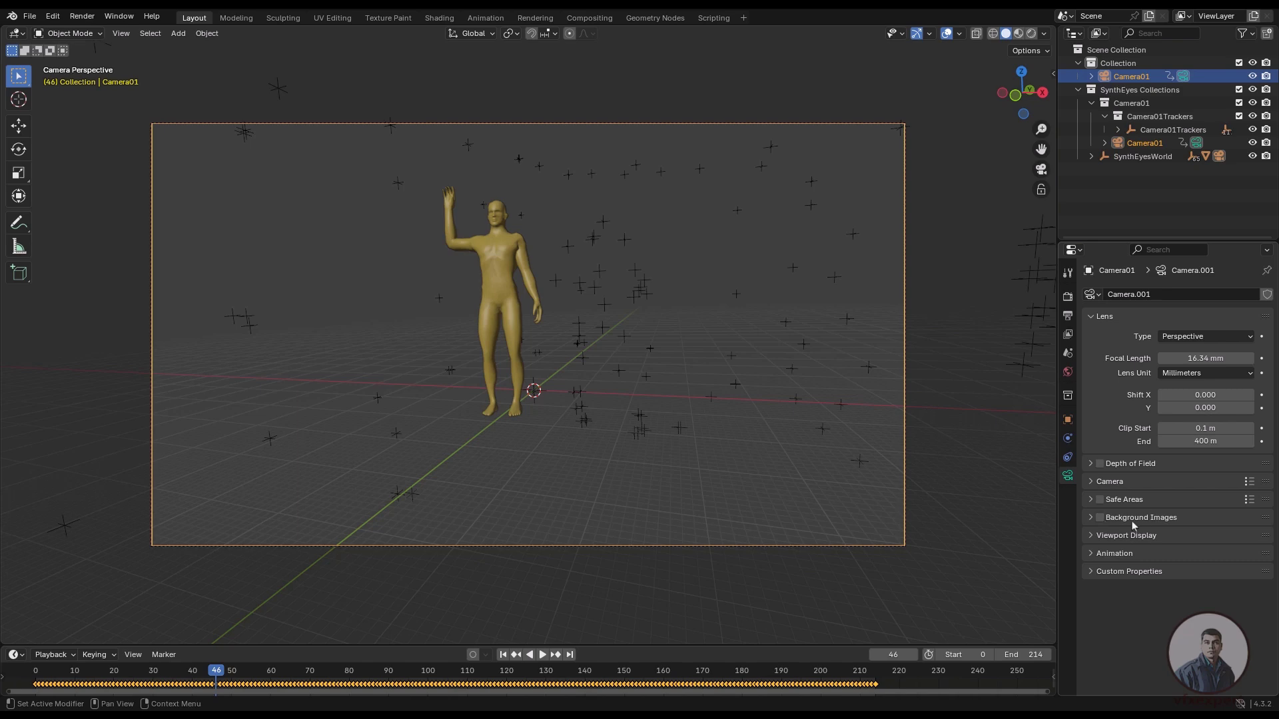
pyautogui.click(1091, 517)
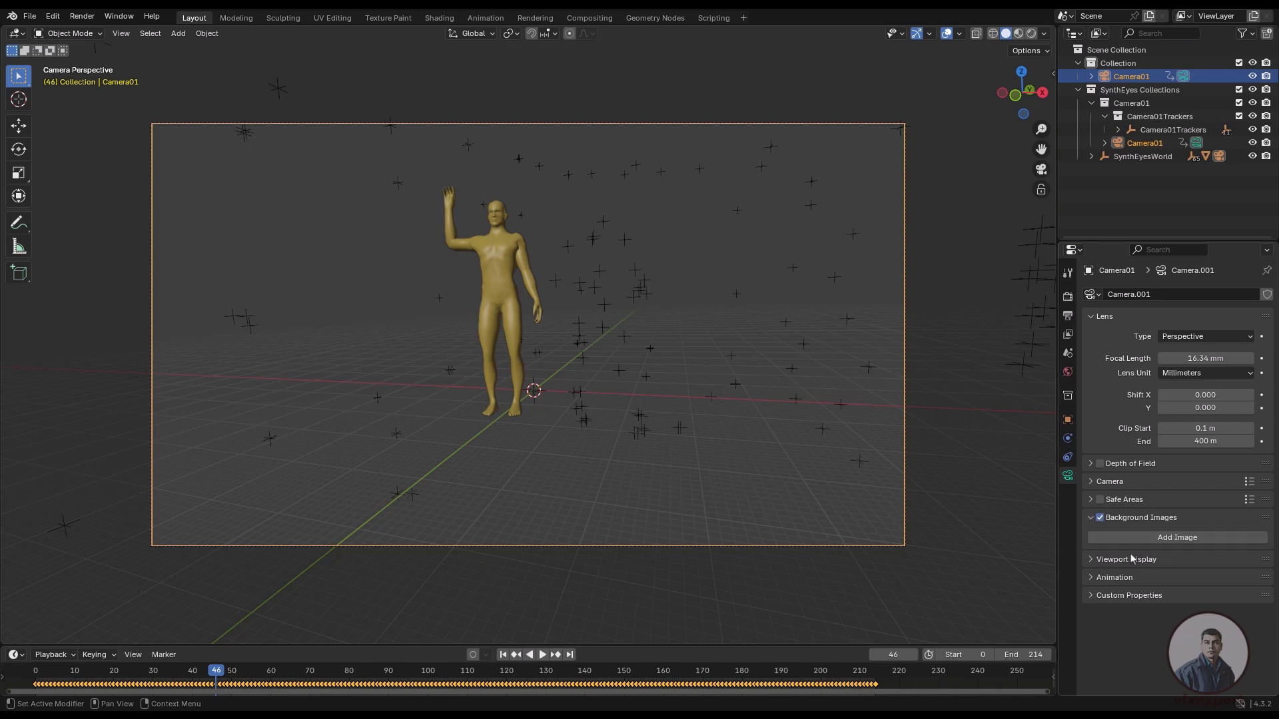
pyautogui.click(1169, 538)
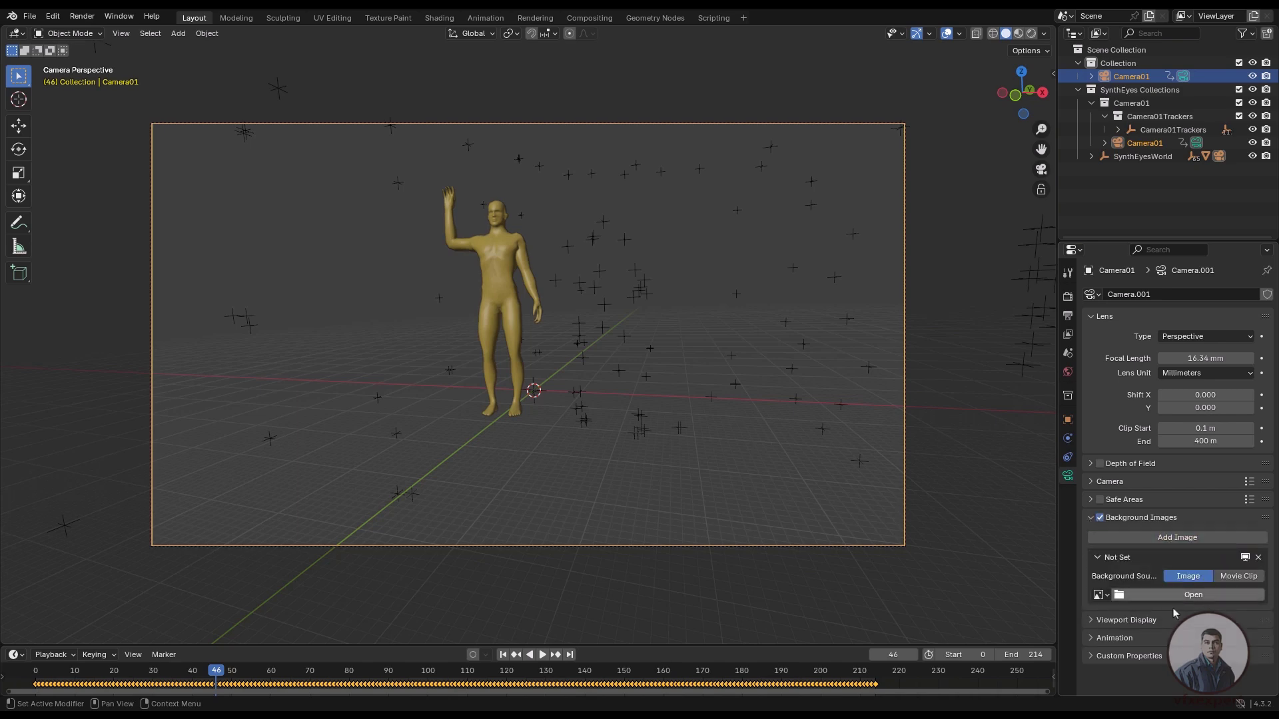
# Load the whole hcw_mmtest_wide PNG sequence from Export & Render\udplate as the camera's background image.
pyautogui.click(1177, 595)
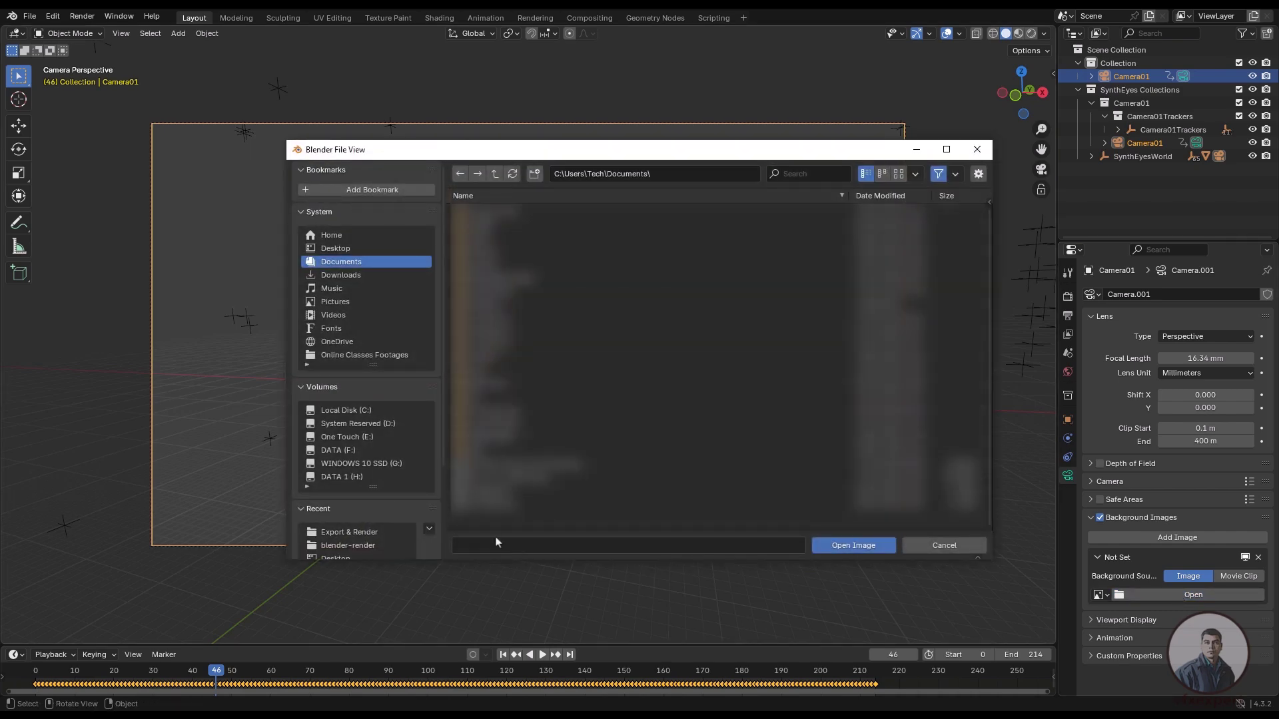
pyautogui.click(369, 533)
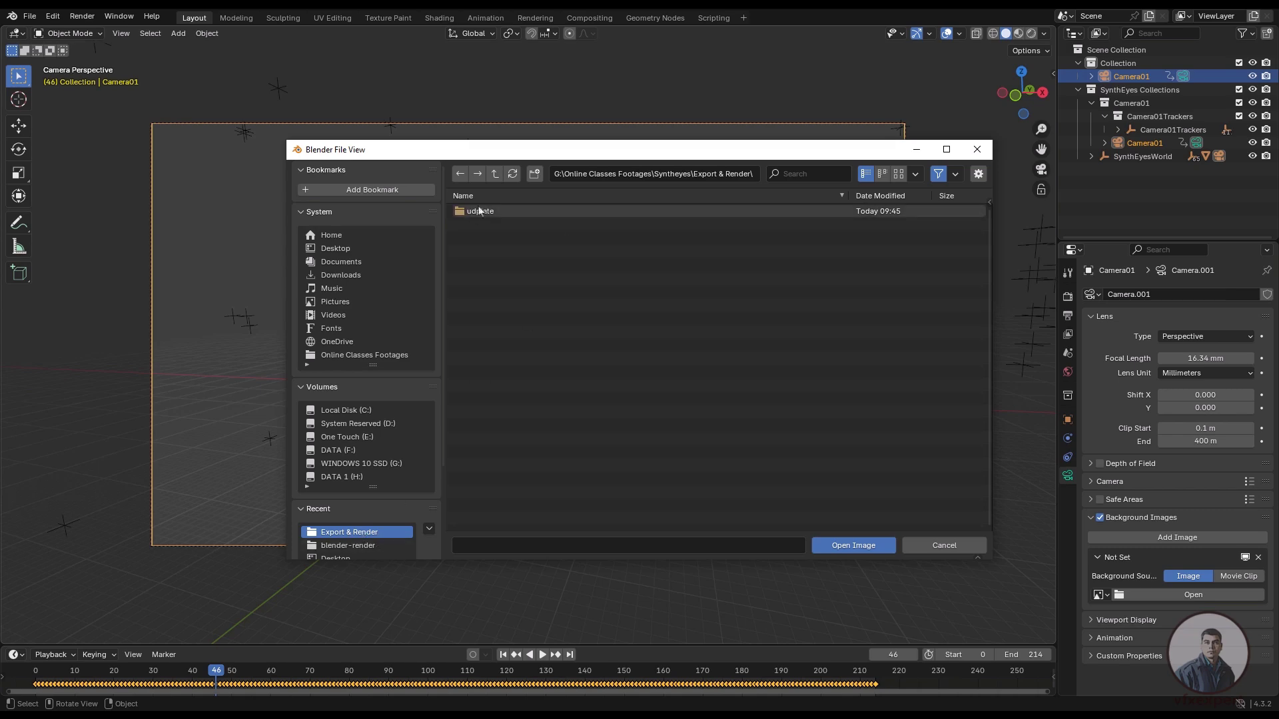
pyautogui.doubleClick(482, 212)
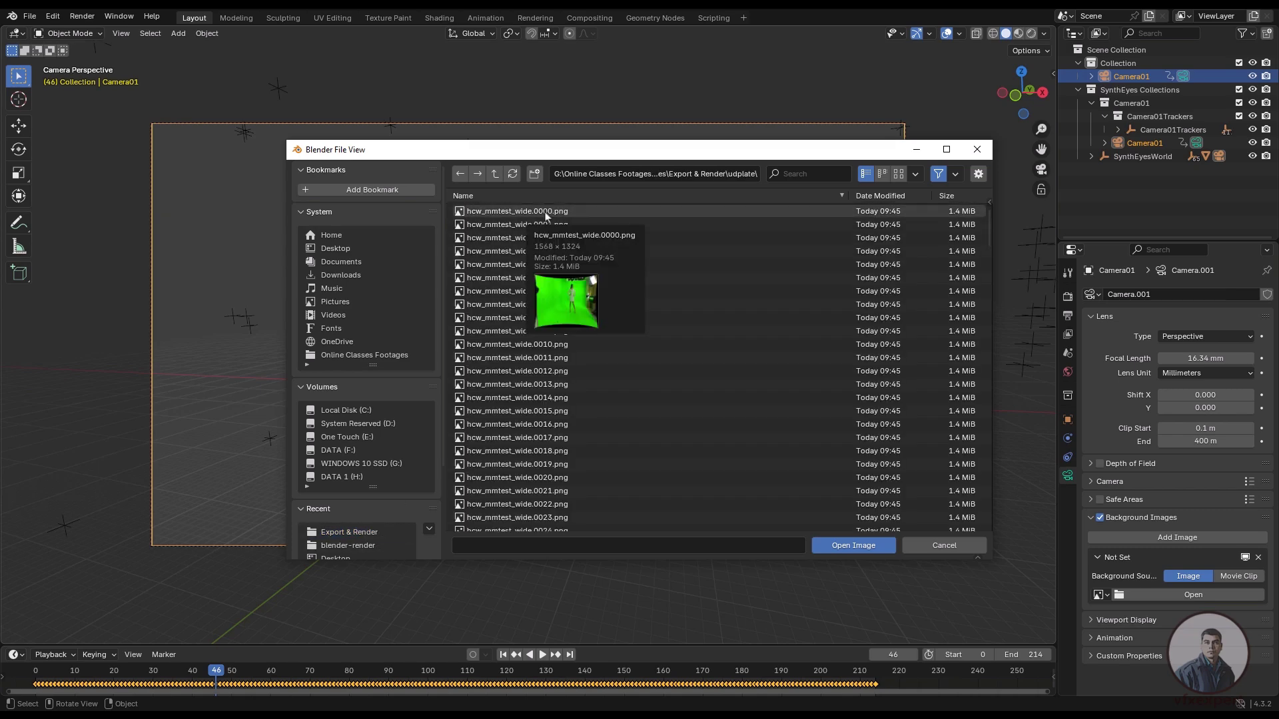
pyautogui.press('a')
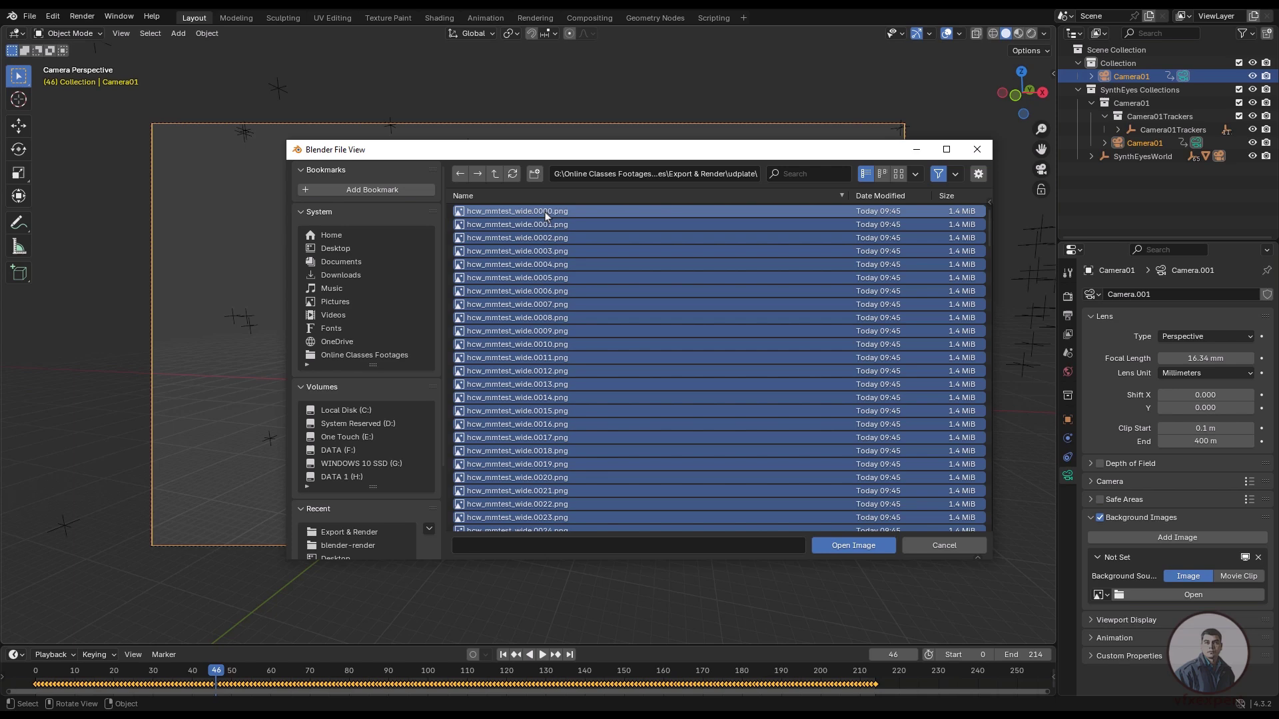
pyautogui.click(853, 550)
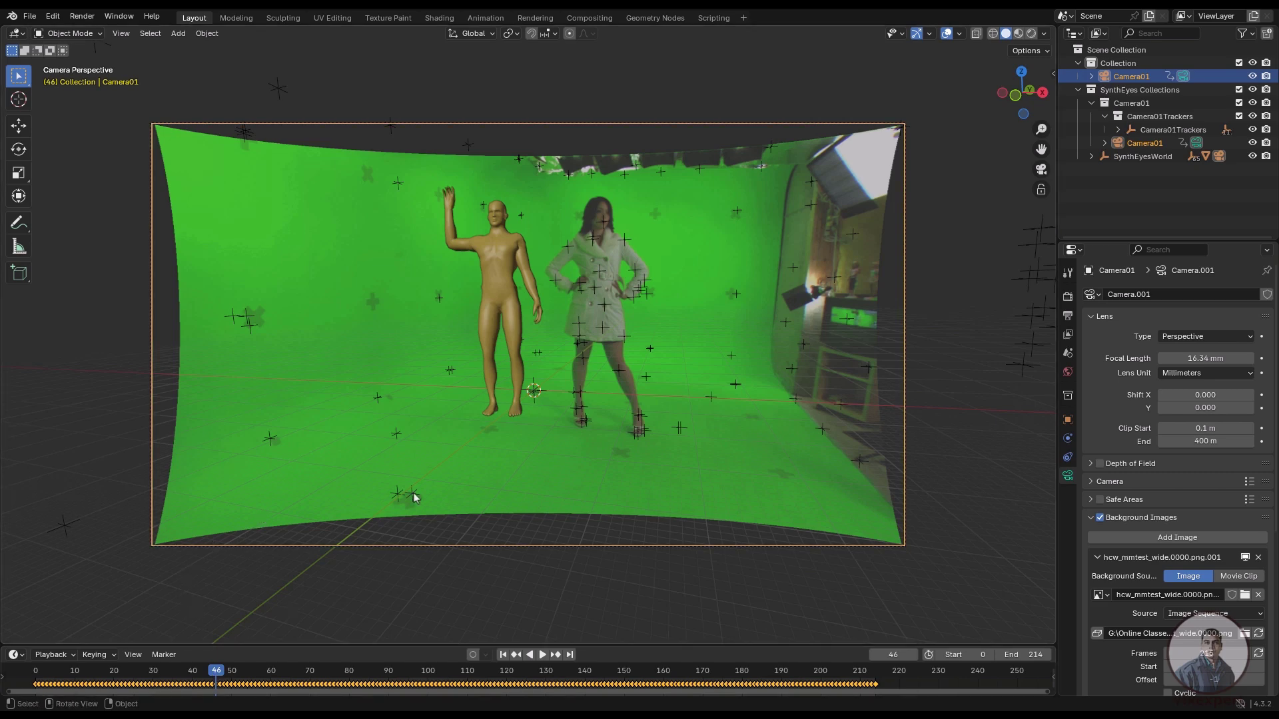
# Play the shot over the new background, display the scene in wireframe, and return to frame 0.
pyautogui.press('space')
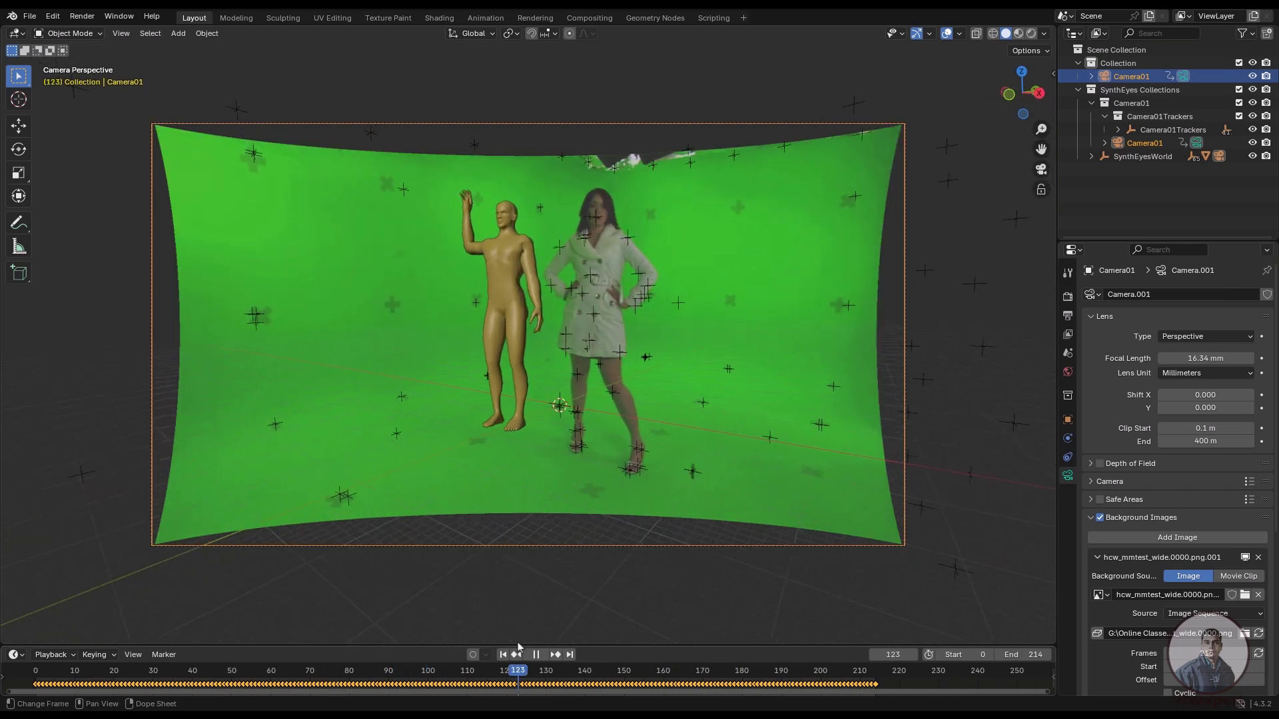
pyautogui.press('space')
pyautogui.click(993, 34)
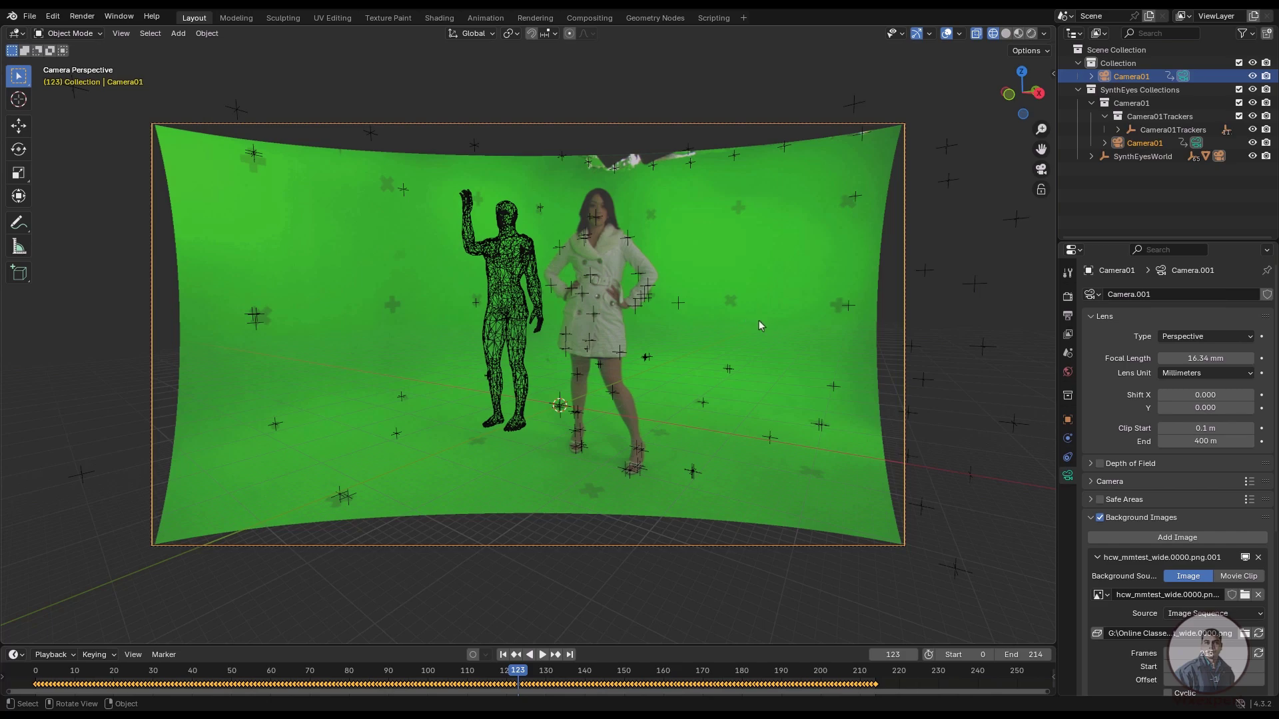
pyautogui.press('space')
pyautogui.moveTo(641, 663); pyautogui.dragTo(87, 659)
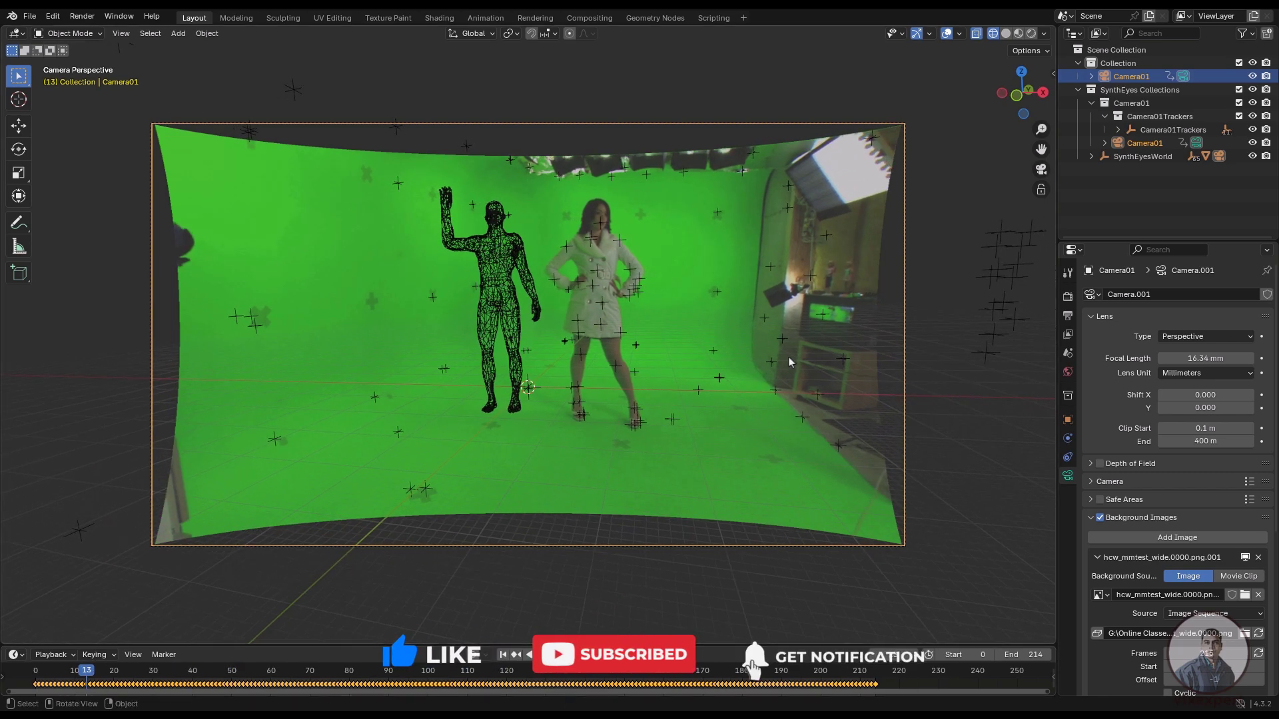
pyautogui.click(502, 654)
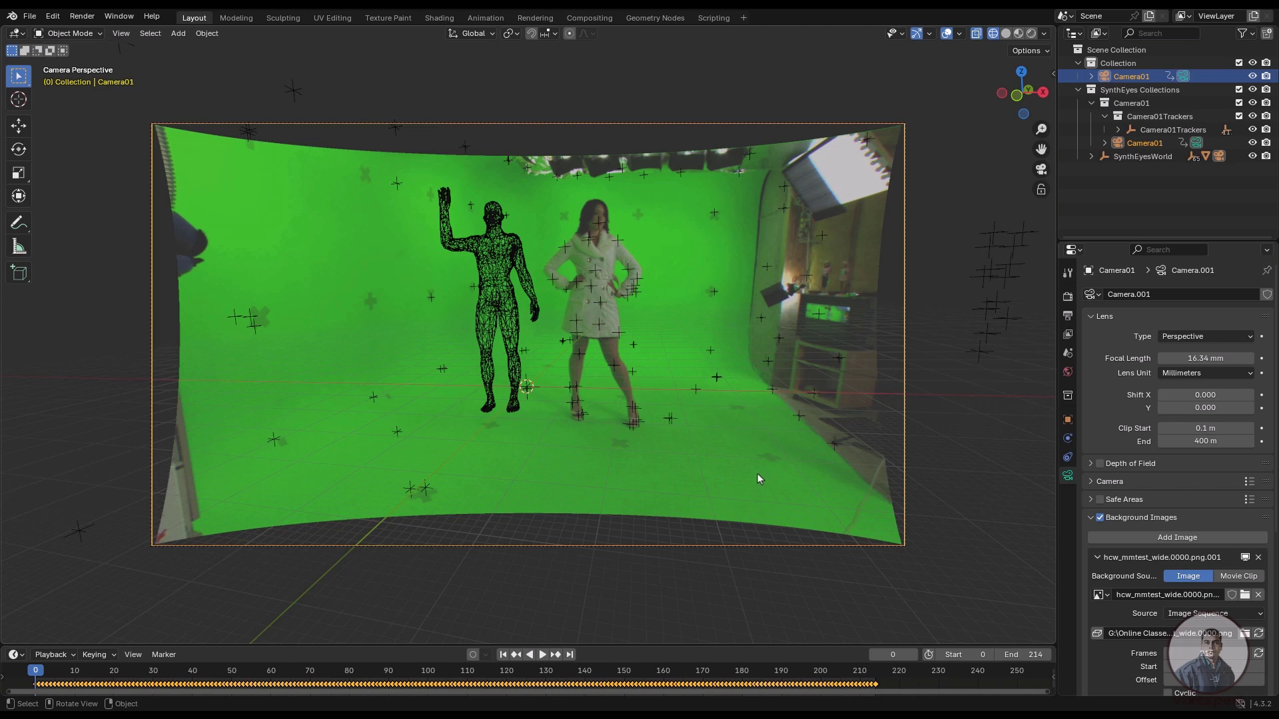
# Save the scene as blender_scene_v001.blend in the Export & Render folder.
pyautogui.click(34, 15)
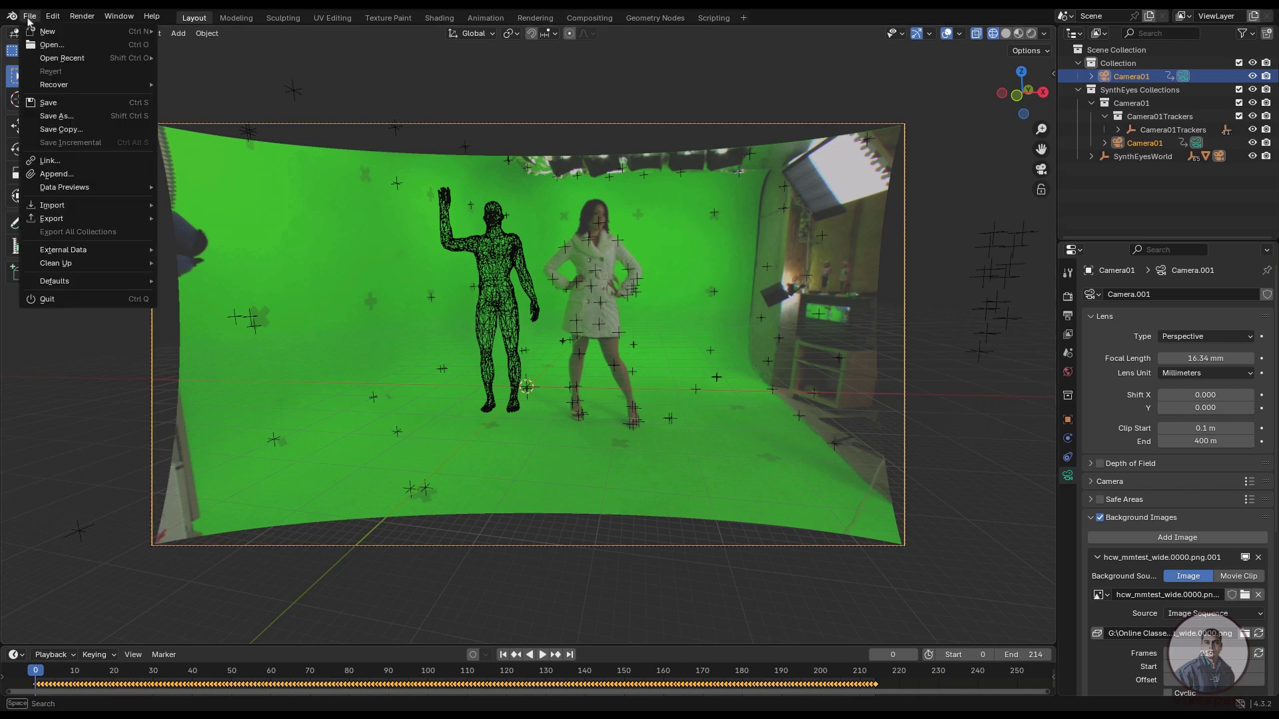
pyautogui.click(70, 121)
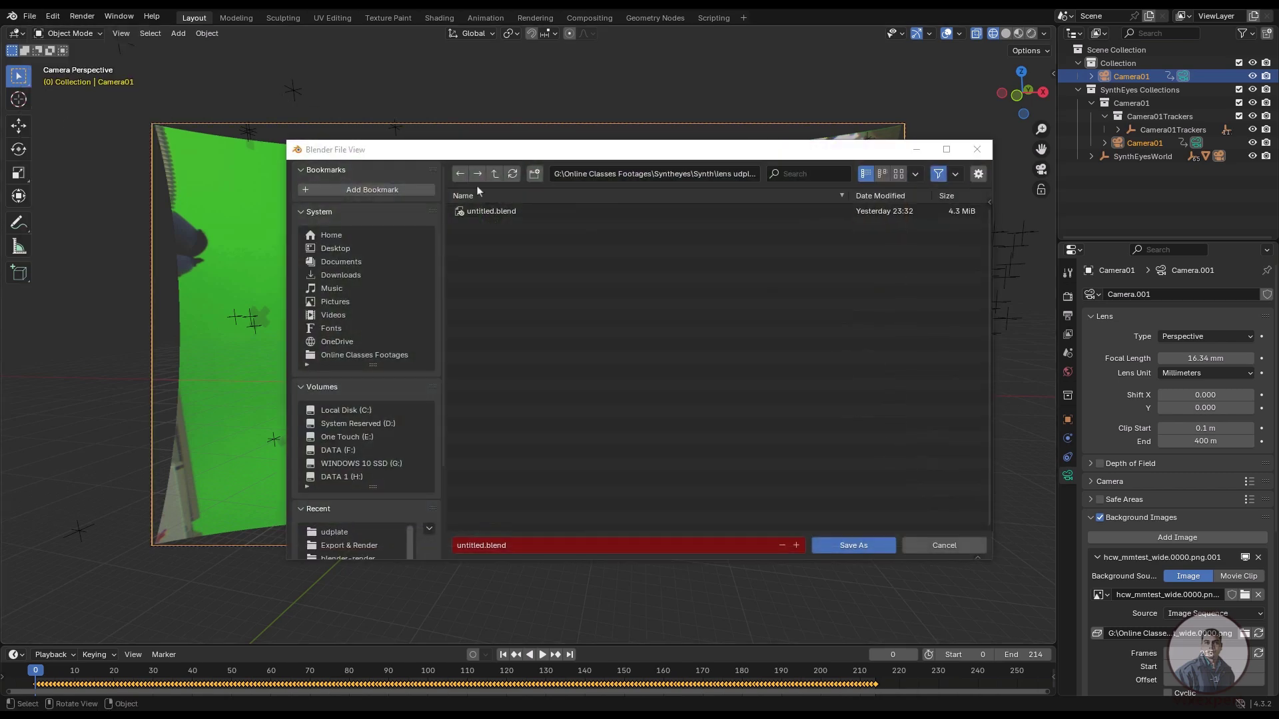
pyautogui.click(349, 545)
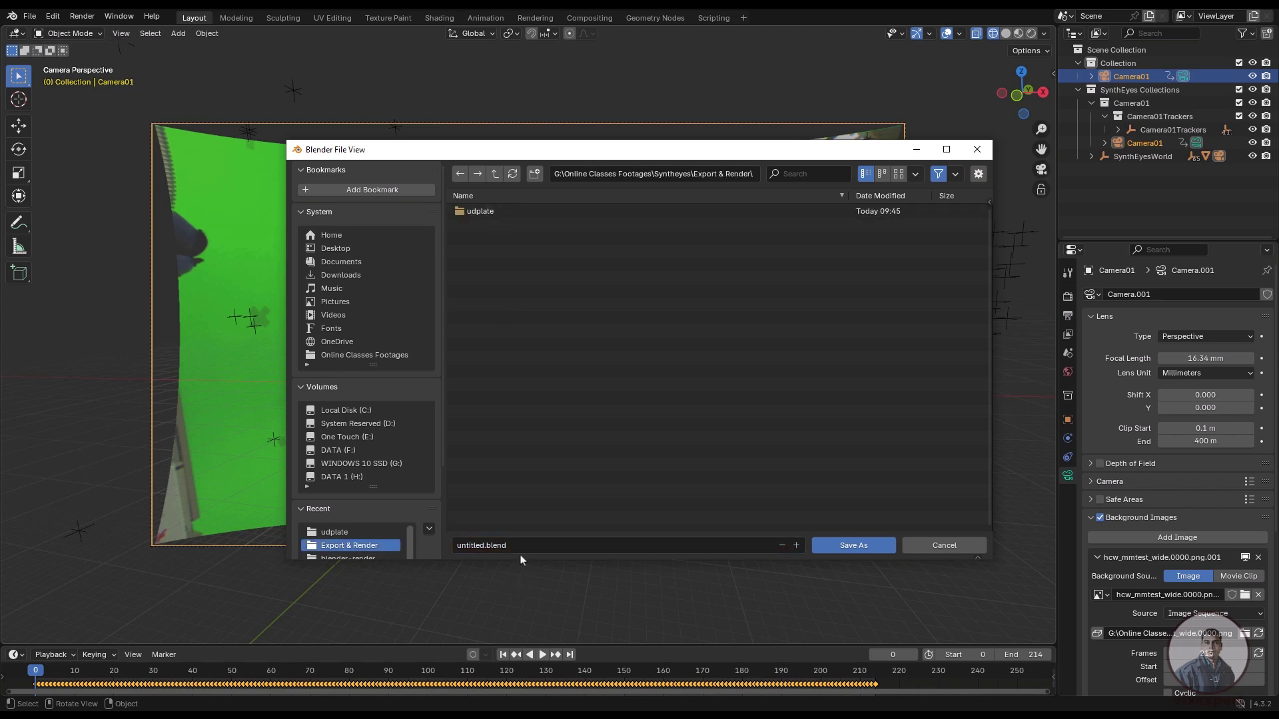
pyautogui.click(496, 547)
pyautogui.write('blender_scene_v001')
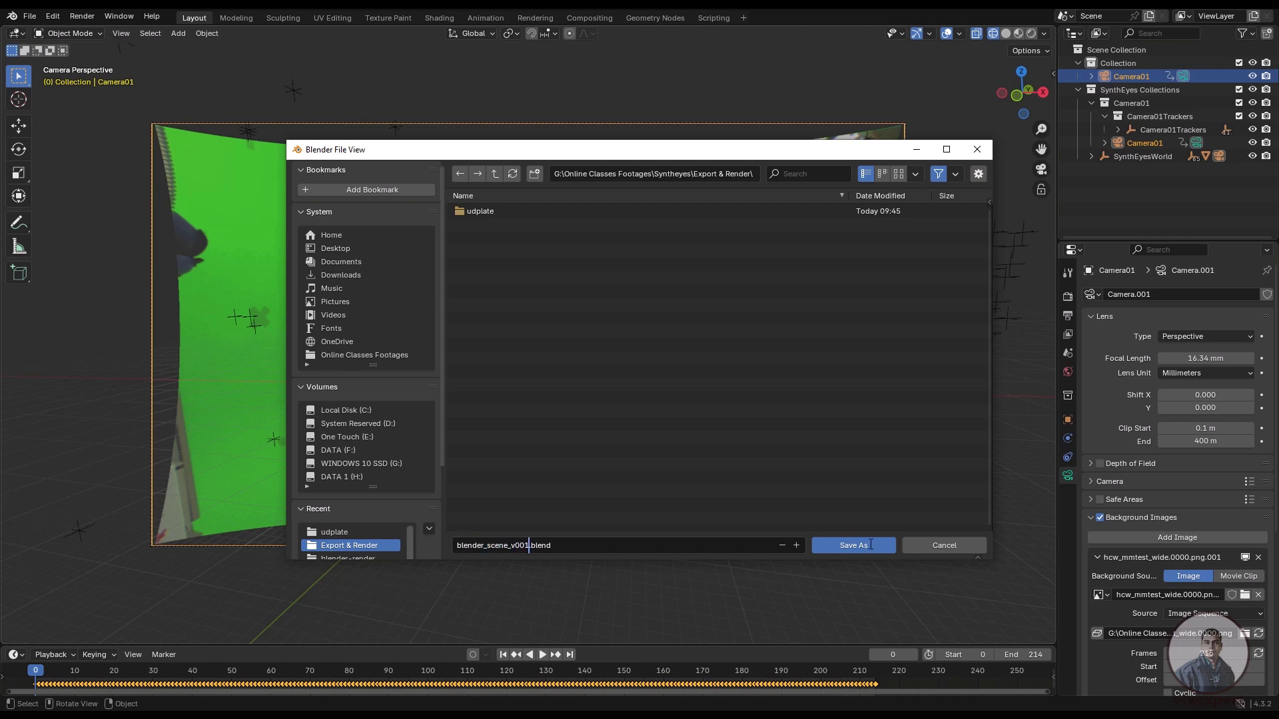
pyautogui.click(870, 545)
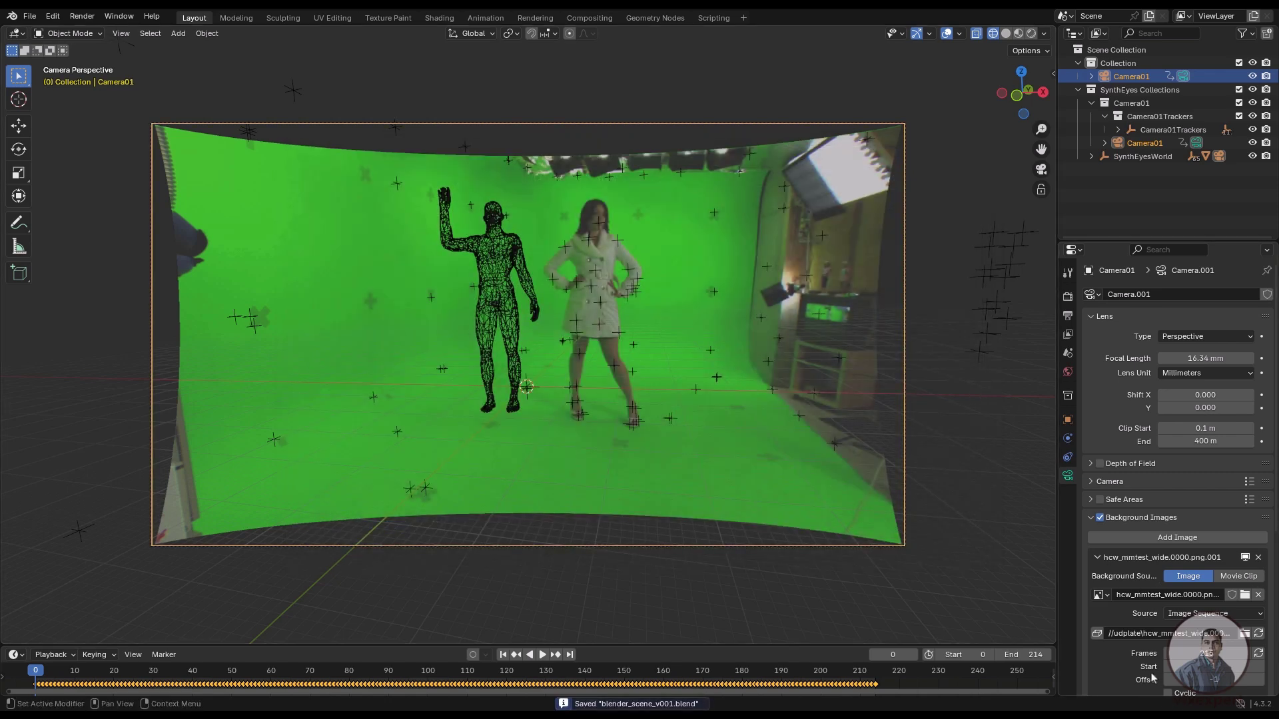
# Set the background image sequence's start frame to 0, deselect everything, and save the file.
pyautogui.click(1173, 666)
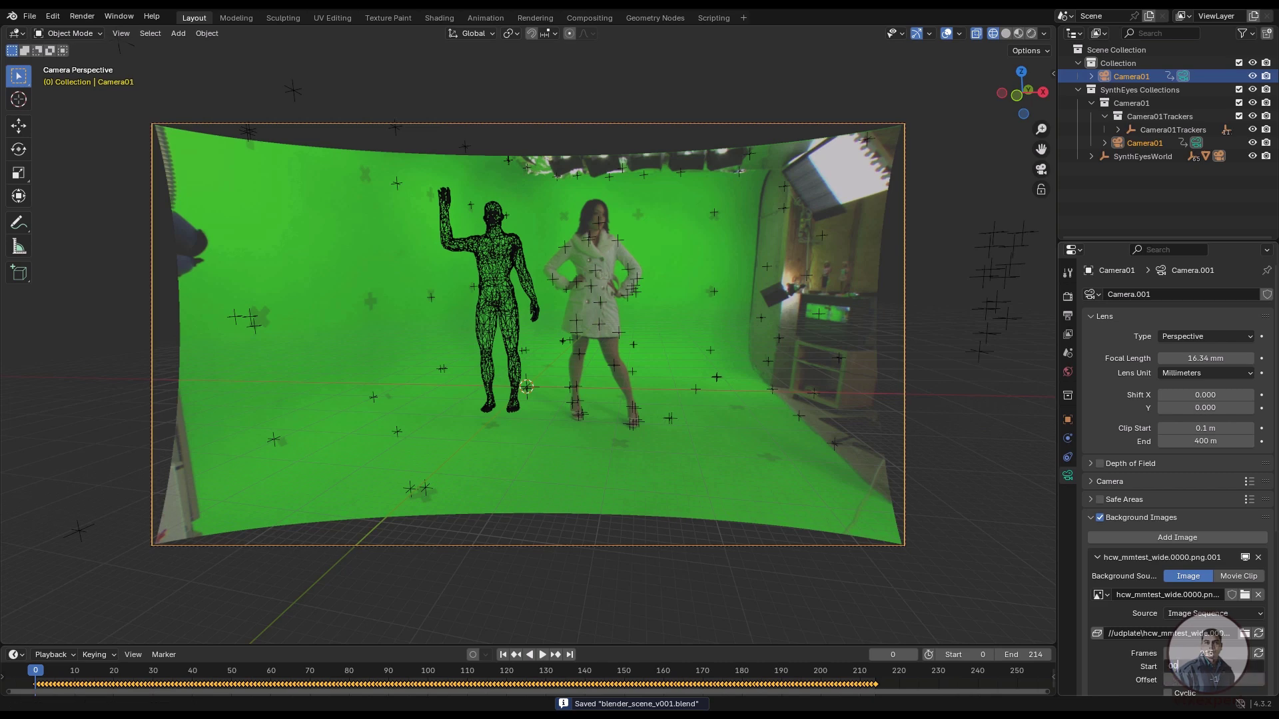
pyautogui.write('00')
pyautogui.press('Return')
pyautogui.click(800, 590)
pyautogui.scroll(1, 555, 341)
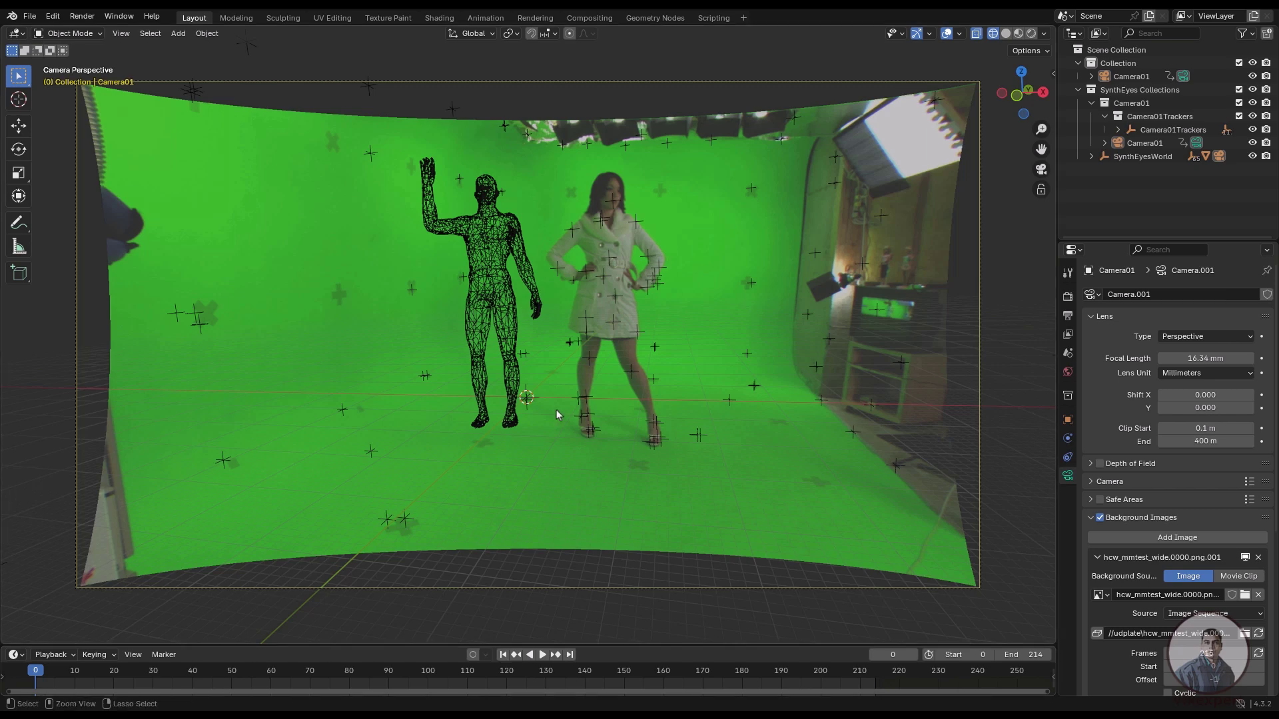
pyautogui.hotkey('ctrl', 's')
# Play the shot, select the Guy01 figure, display the scene in solid shading, and go to frame 25.
pyautogui.click(542, 655)
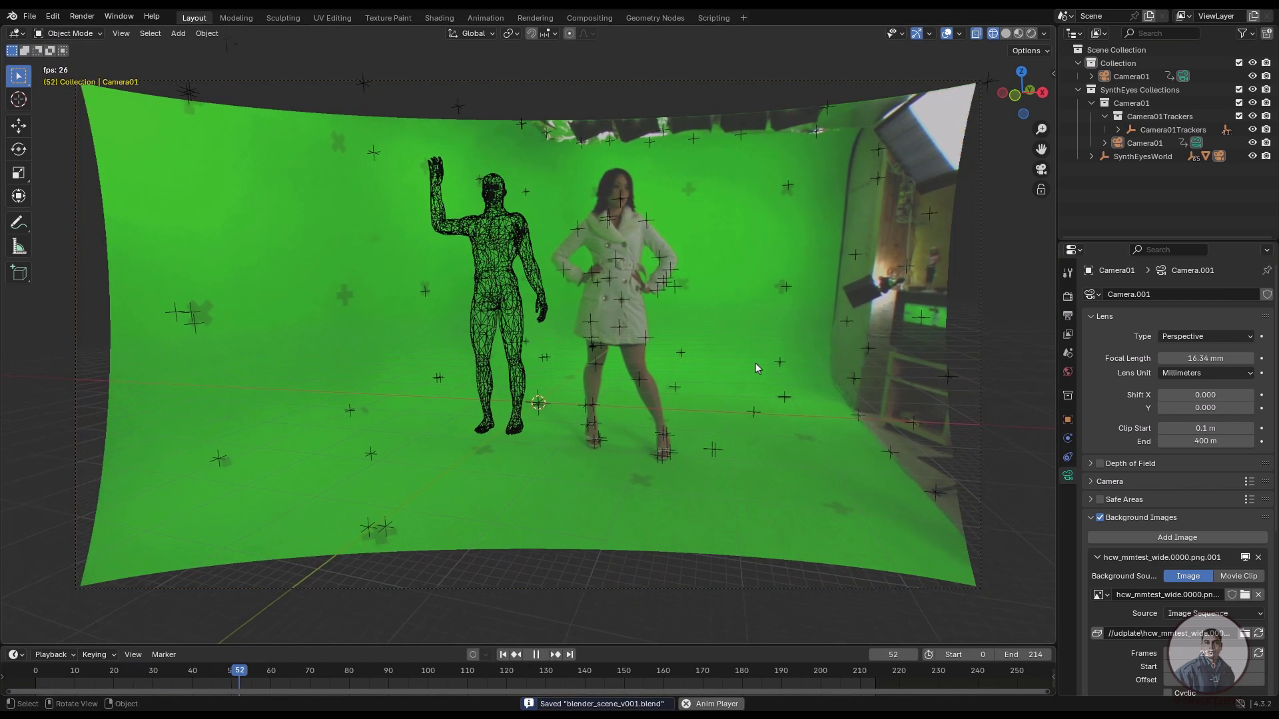
pyautogui.press('space')
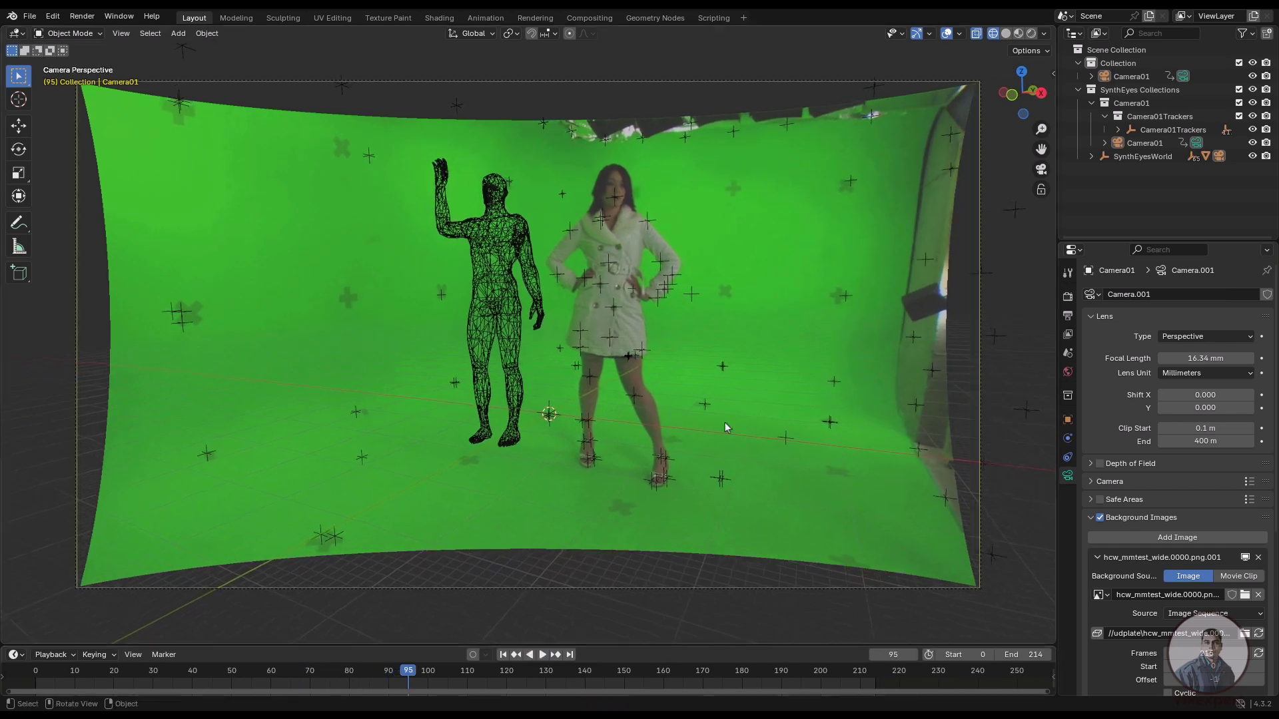
pyautogui.click(724, 367)
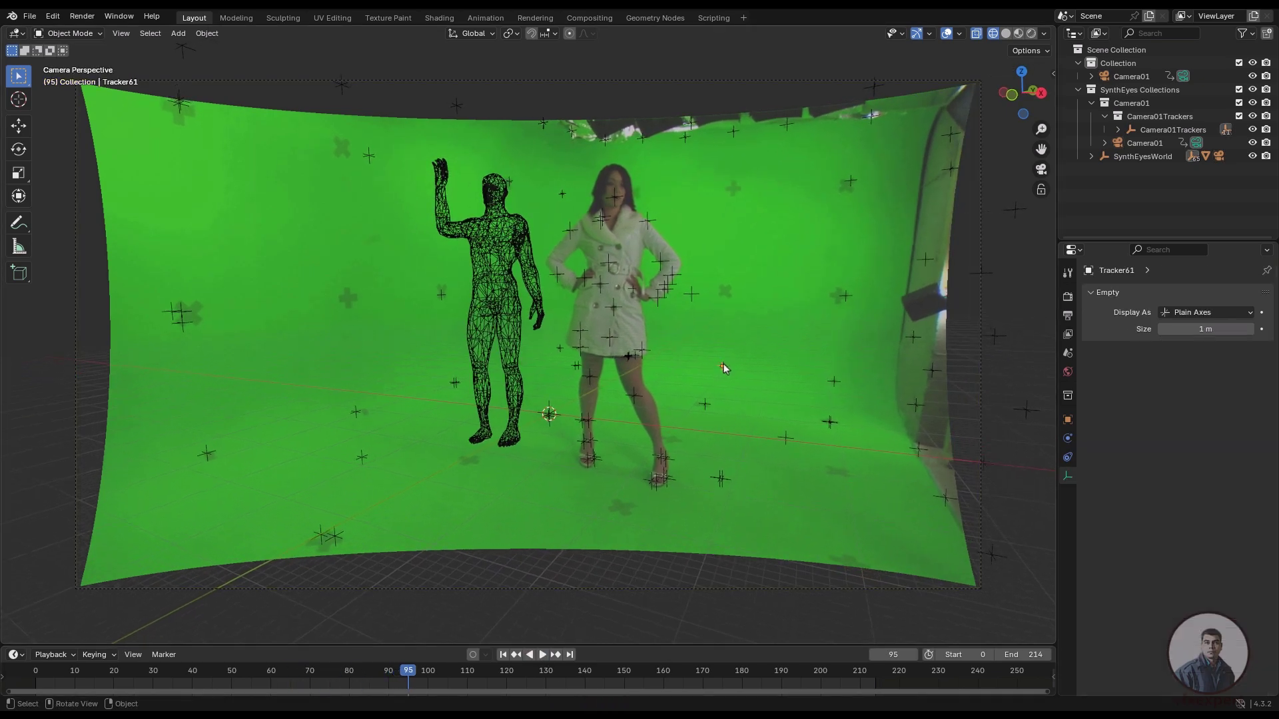
pyautogui.click(478, 291)
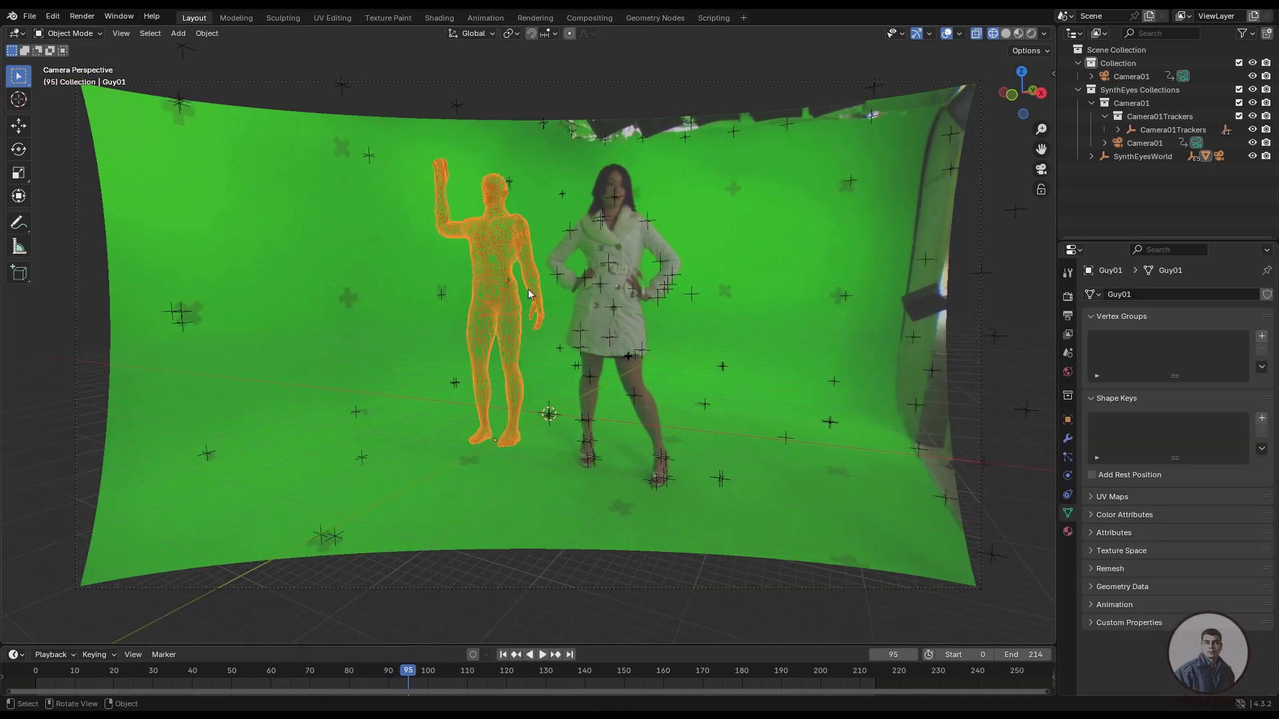
pyautogui.click(1006, 34)
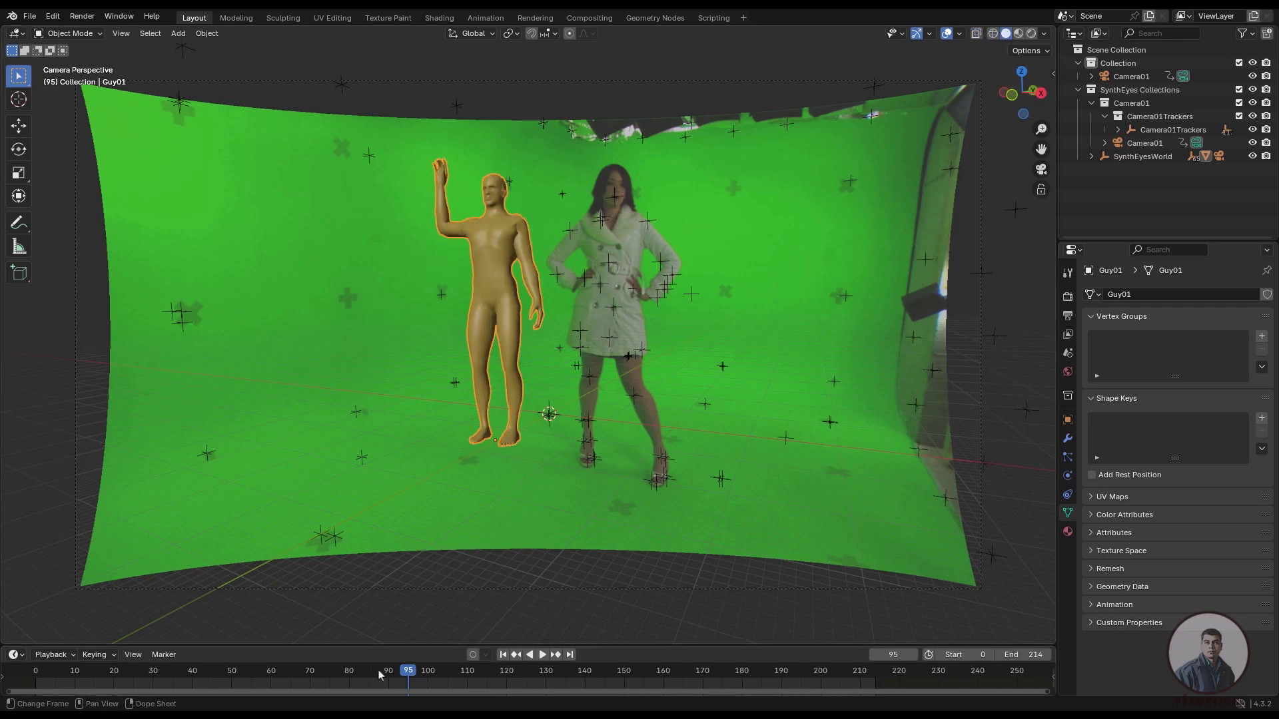
pyautogui.moveTo(428, 669); pyautogui.dragTo(133, 668)
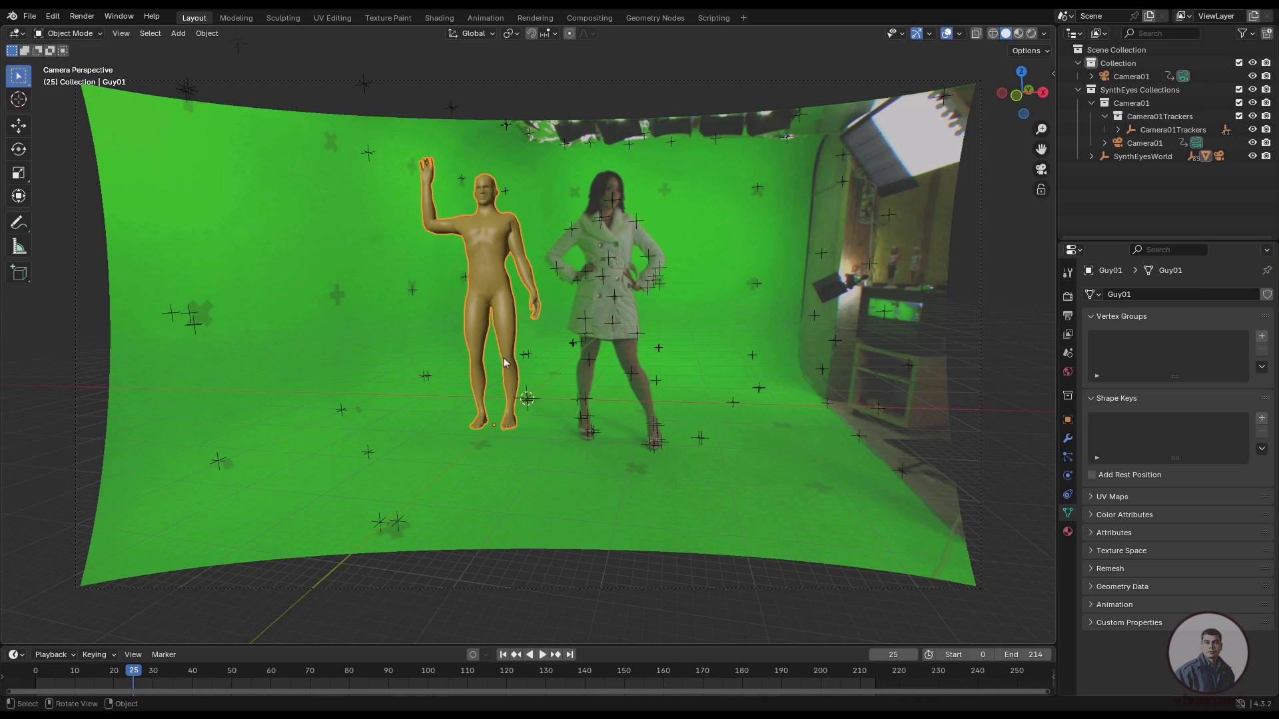
# Add a mesh cube at the 3D cursor.
pyautogui.click(178, 33)
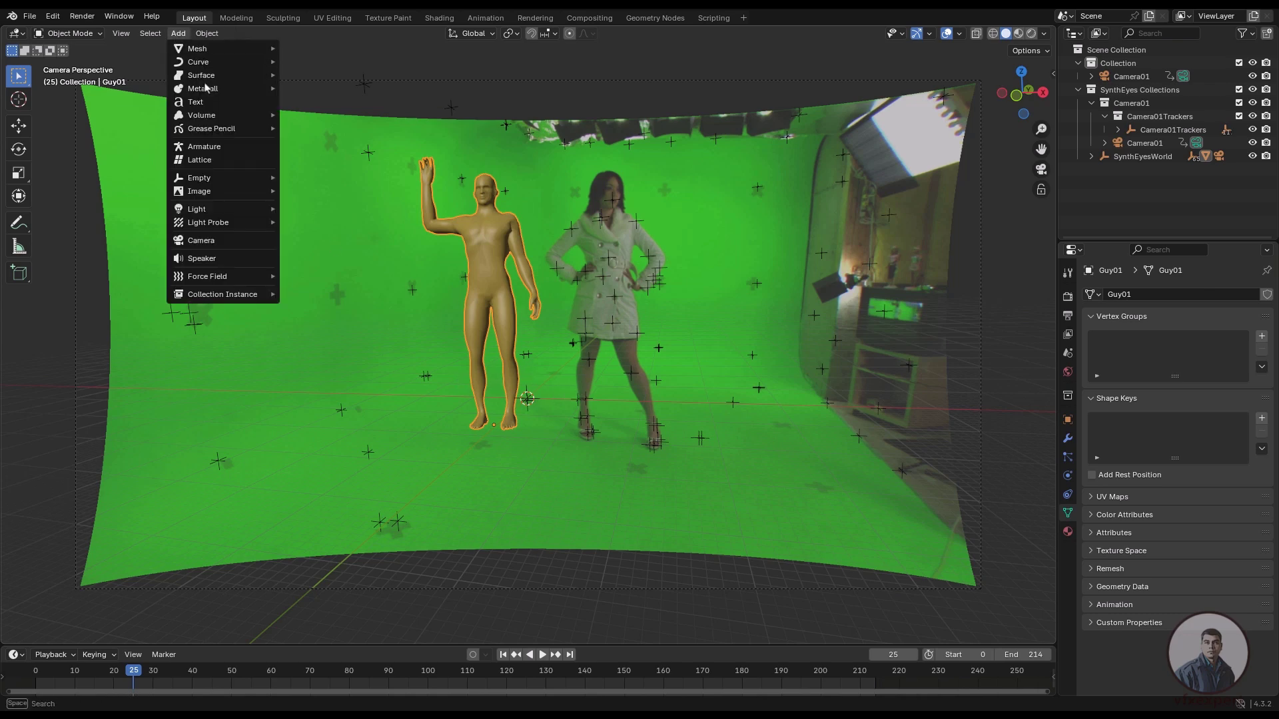
pyautogui.moveTo(199, 49)
pyautogui.click(317, 63)
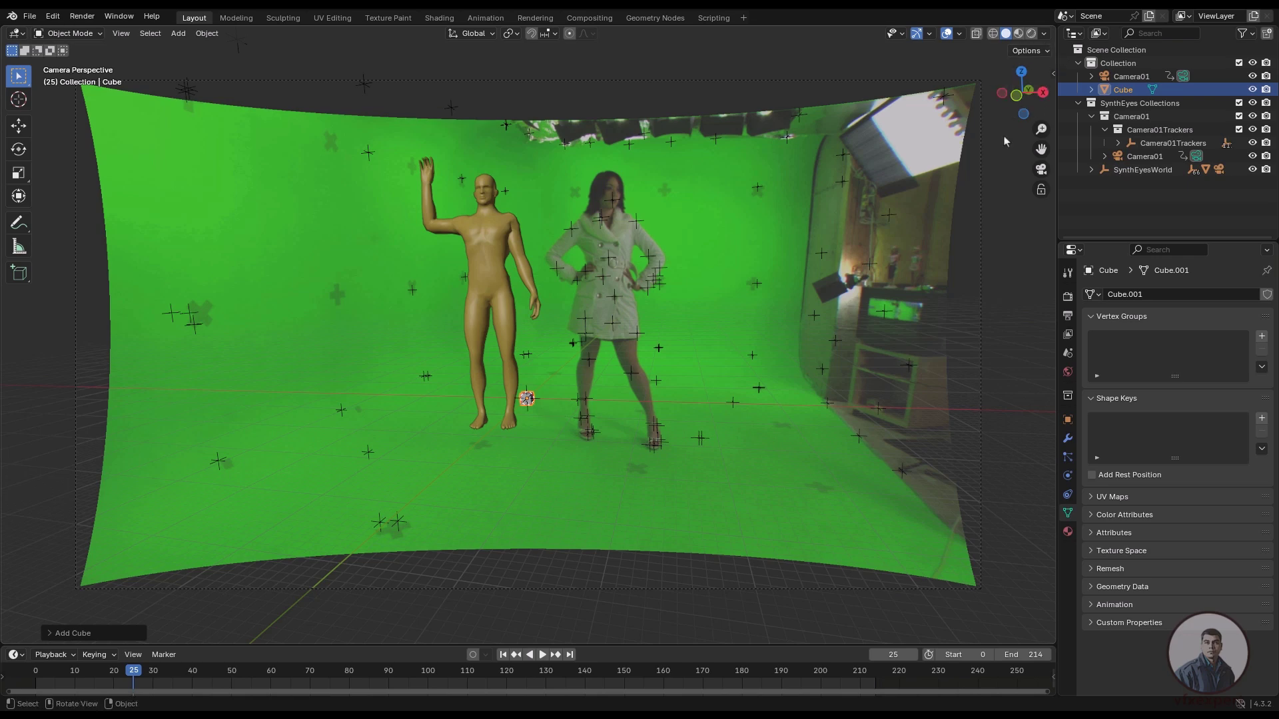
# Raise the cube's geometry 1 m along Z in Edit Mode, working in the left orthographic view, so its base rests at the origin.
pyautogui.click(1002, 92)
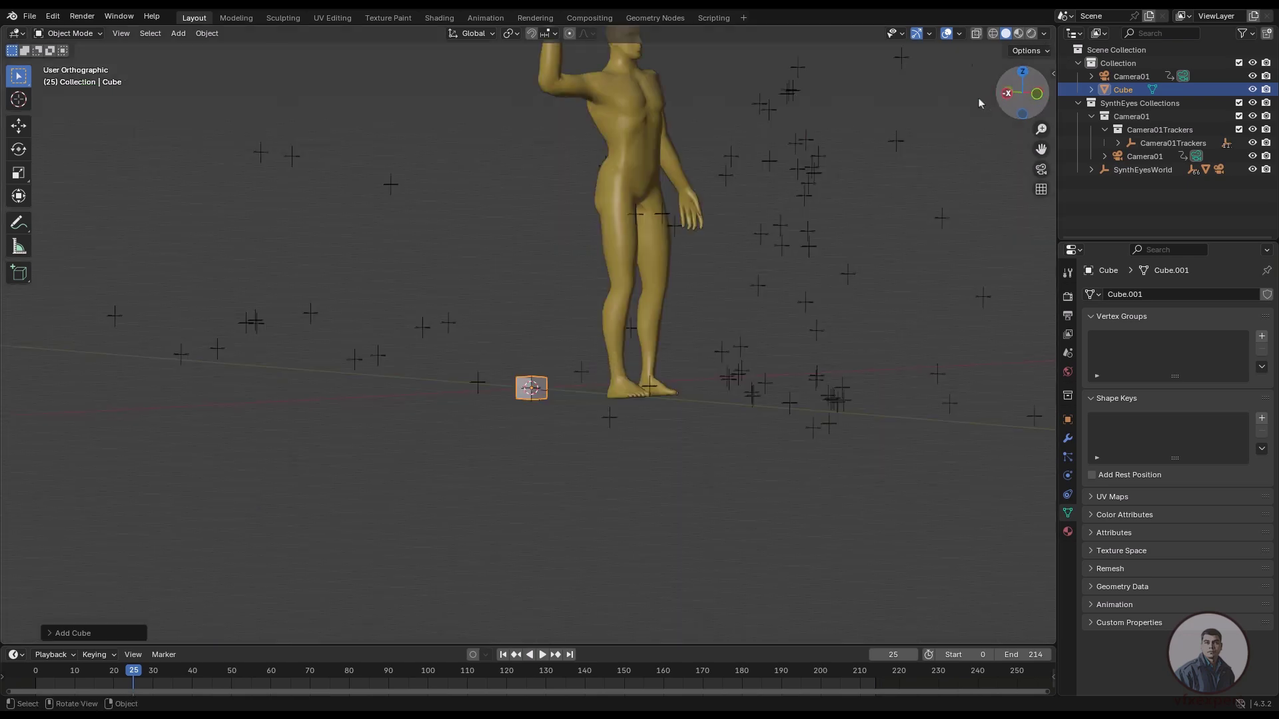
pyautogui.press('KP_Decimal')
pyautogui.click(577, 375)
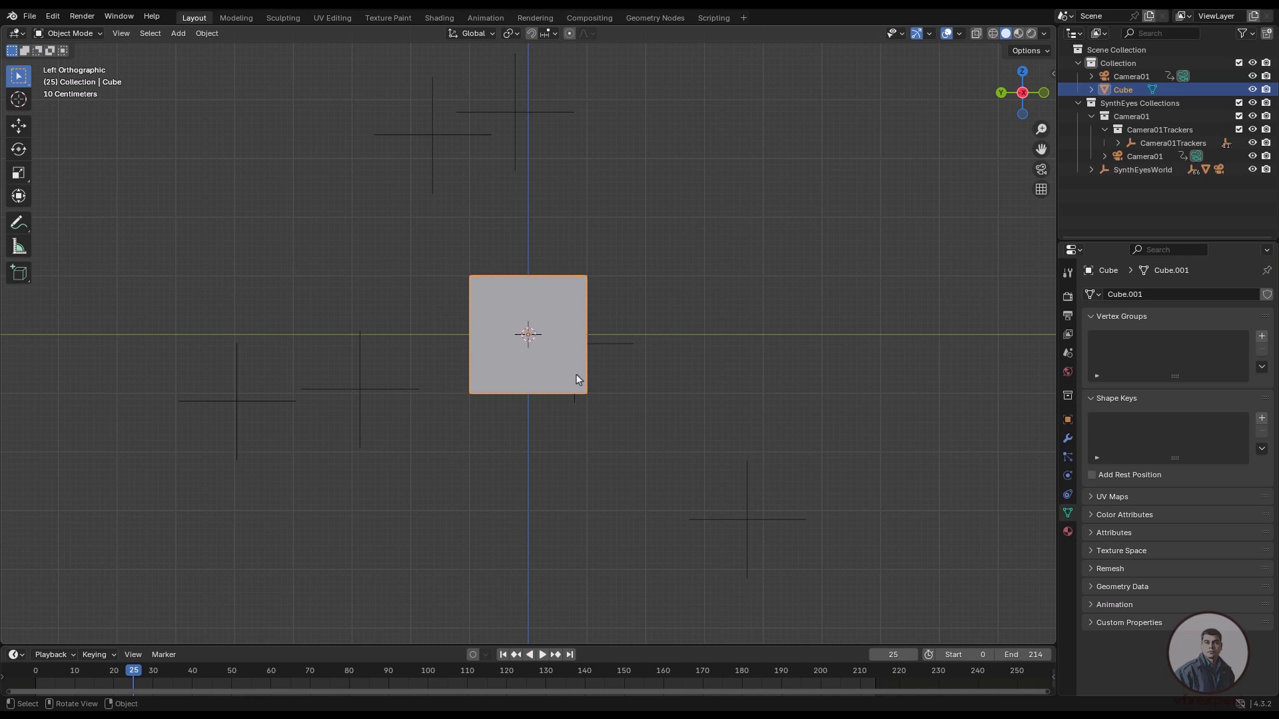
pyautogui.press('Tab')
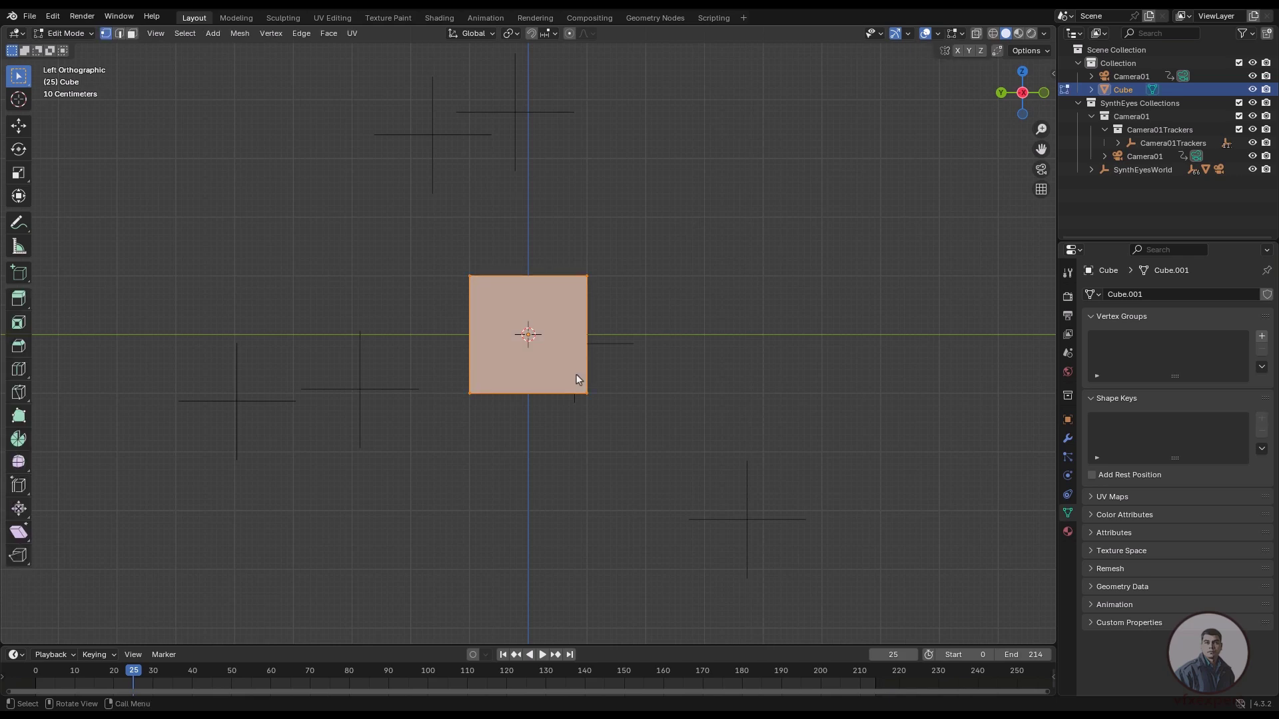
pyautogui.press('g')
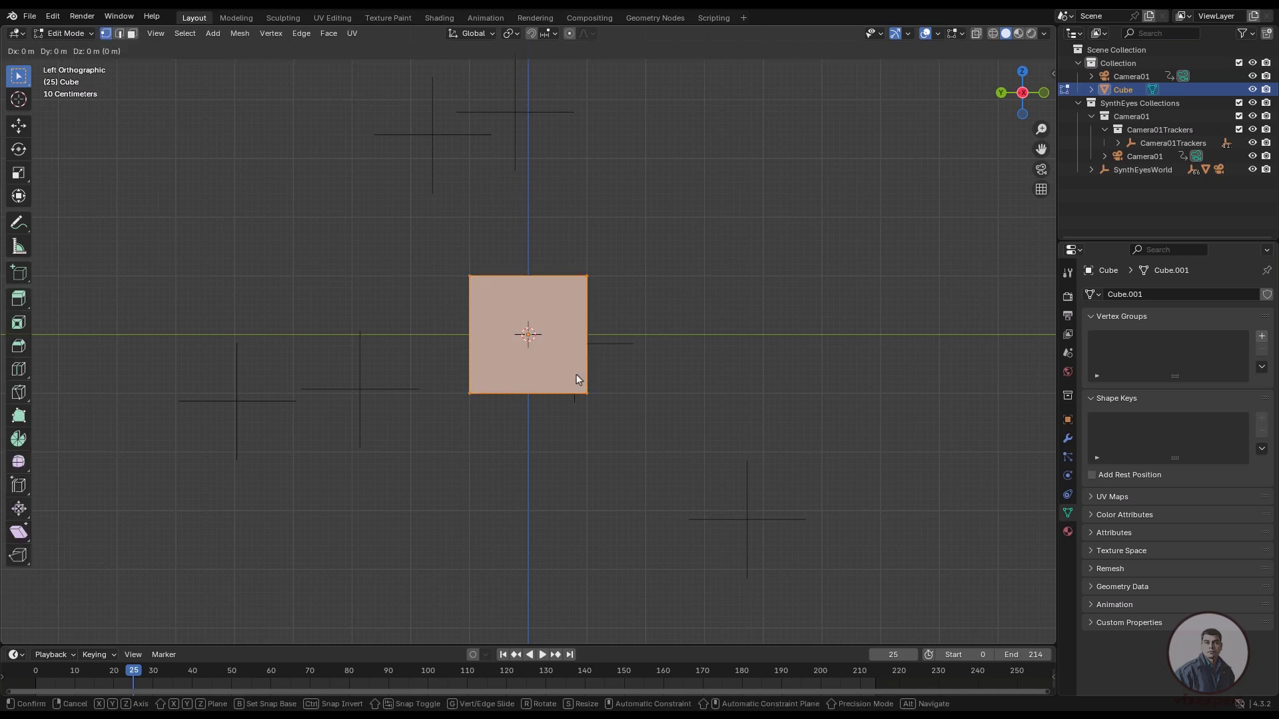
pyautogui.press('z')
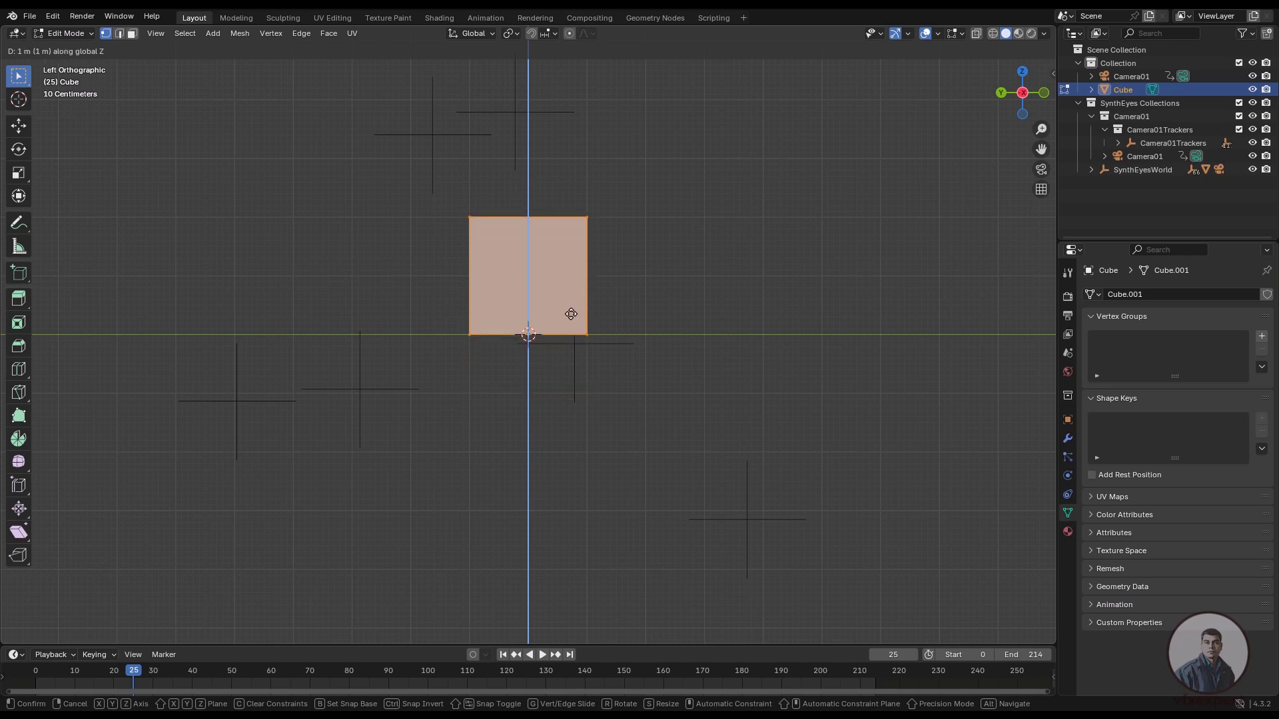
pyautogui.click(571, 315)
pyautogui.press('Tab')
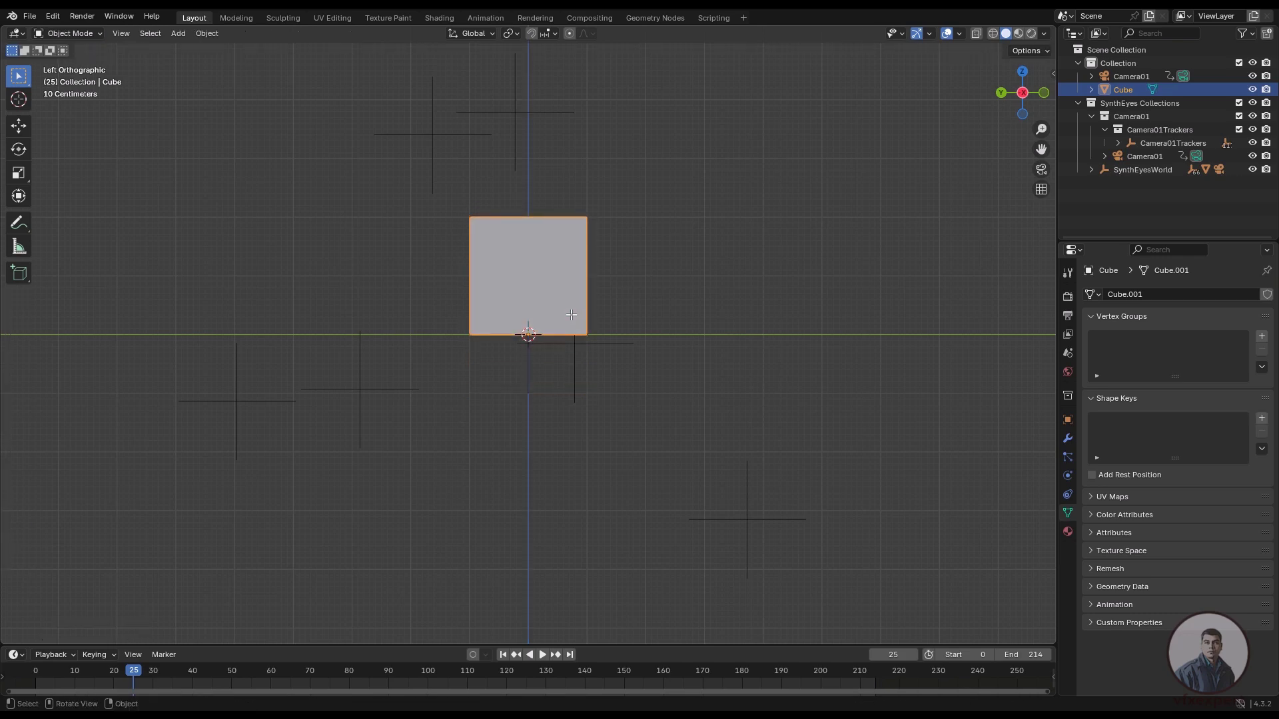
# Return to the camera view and scale the cube up to about knee height beside the Guy01 figure.
pyautogui.moveTo(810, 383); pyautogui.dragTo(608, 377, button='middle')
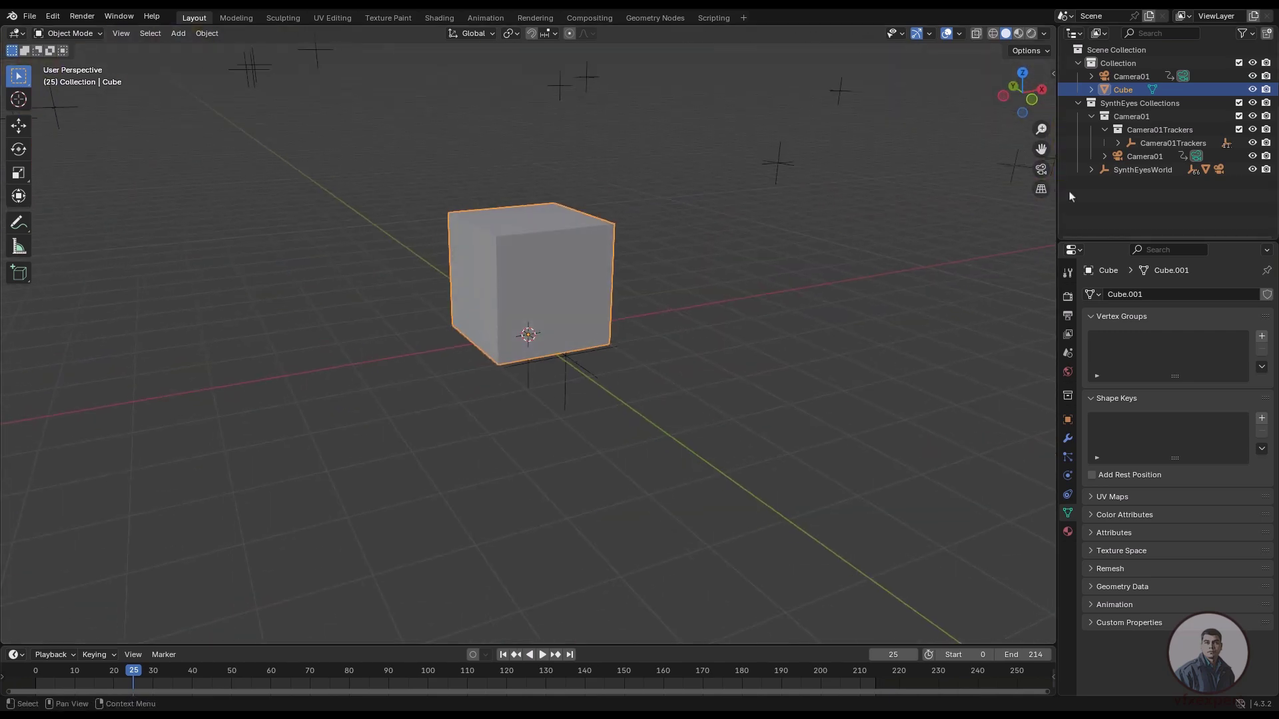
pyautogui.press('KP_0')
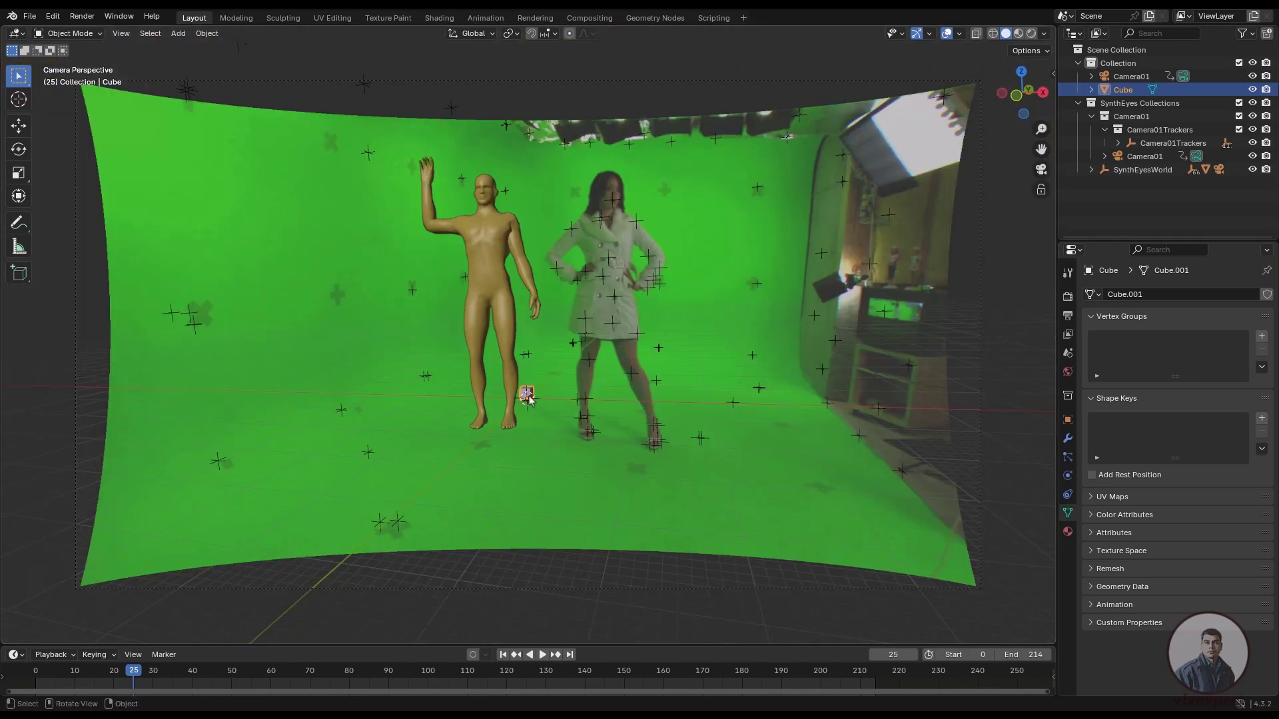
pyautogui.press('s')
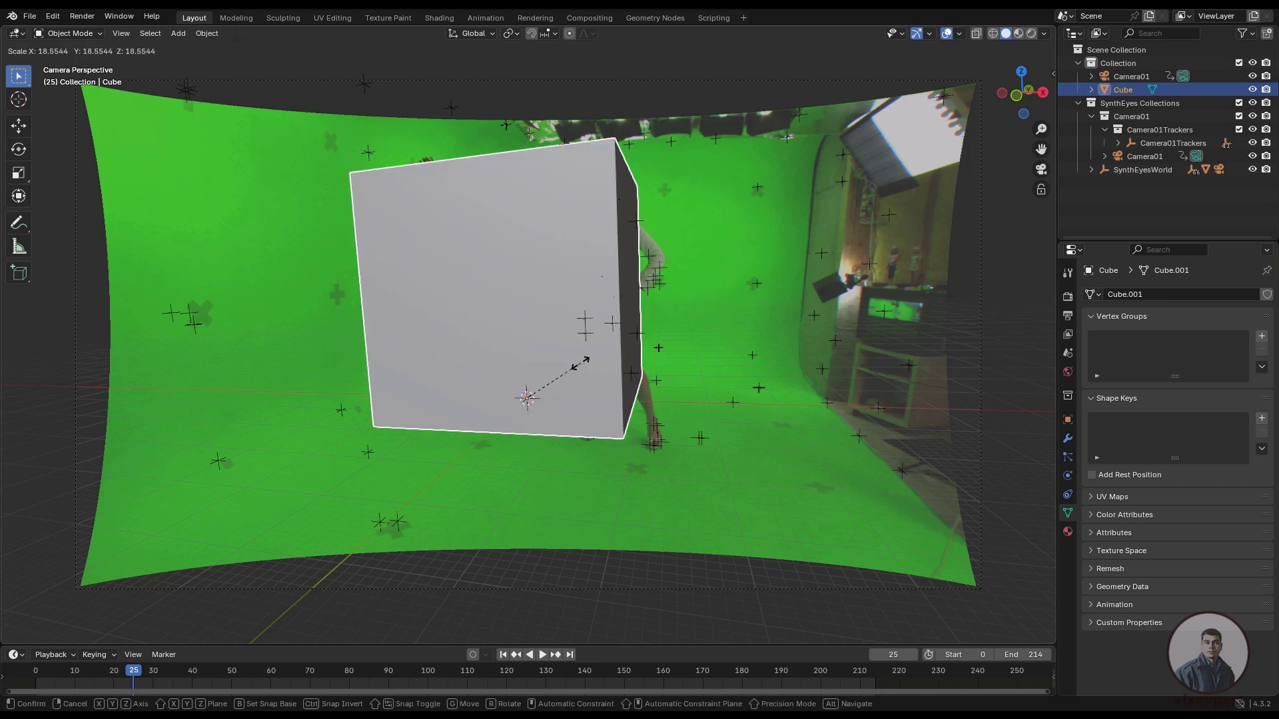
pyautogui.click(540, 393)
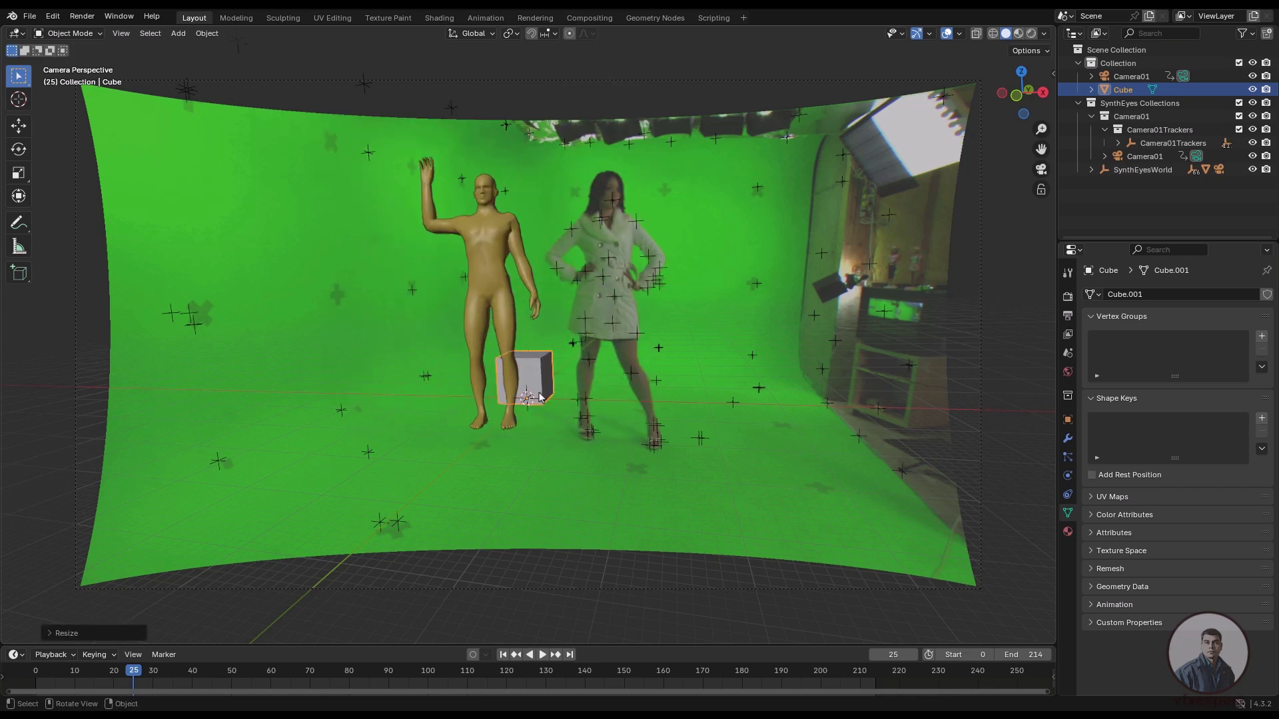
# Play the shot from frame 0 to check how the scaled cube sticks to the plate.
pyautogui.moveTo(145, 676); pyautogui.dragTo(1, 678)
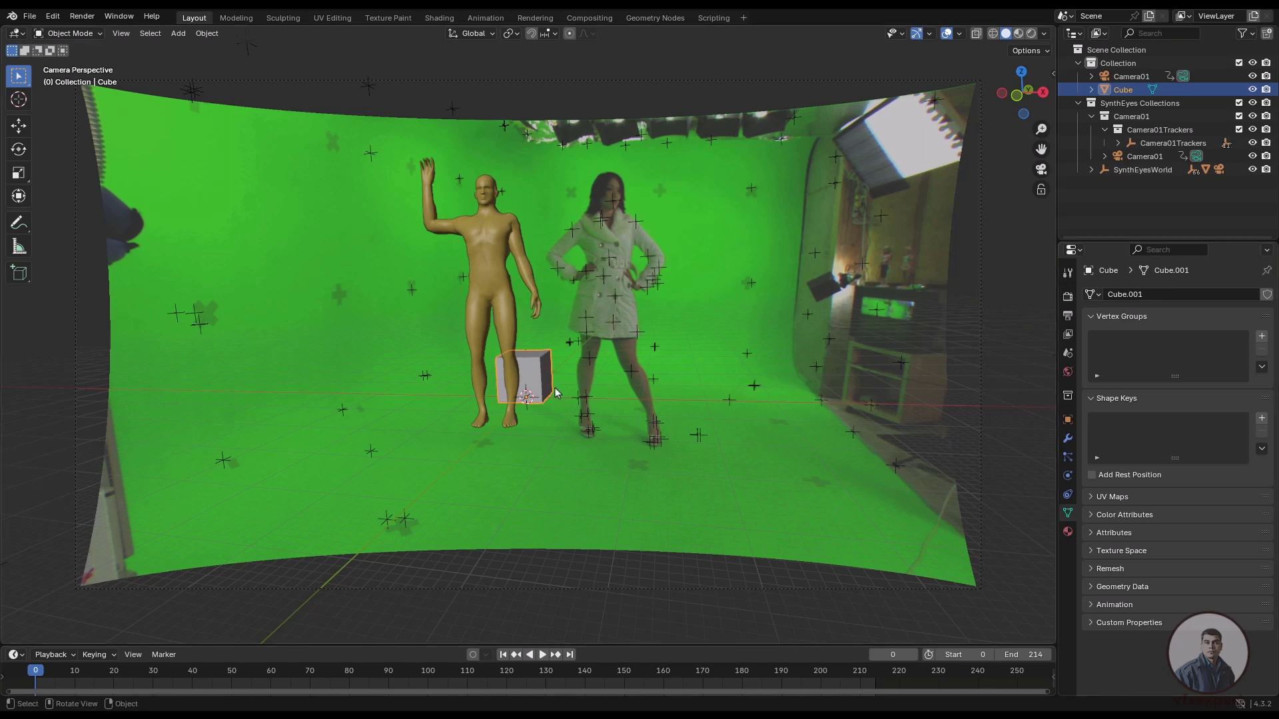
pyautogui.click(542, 655)
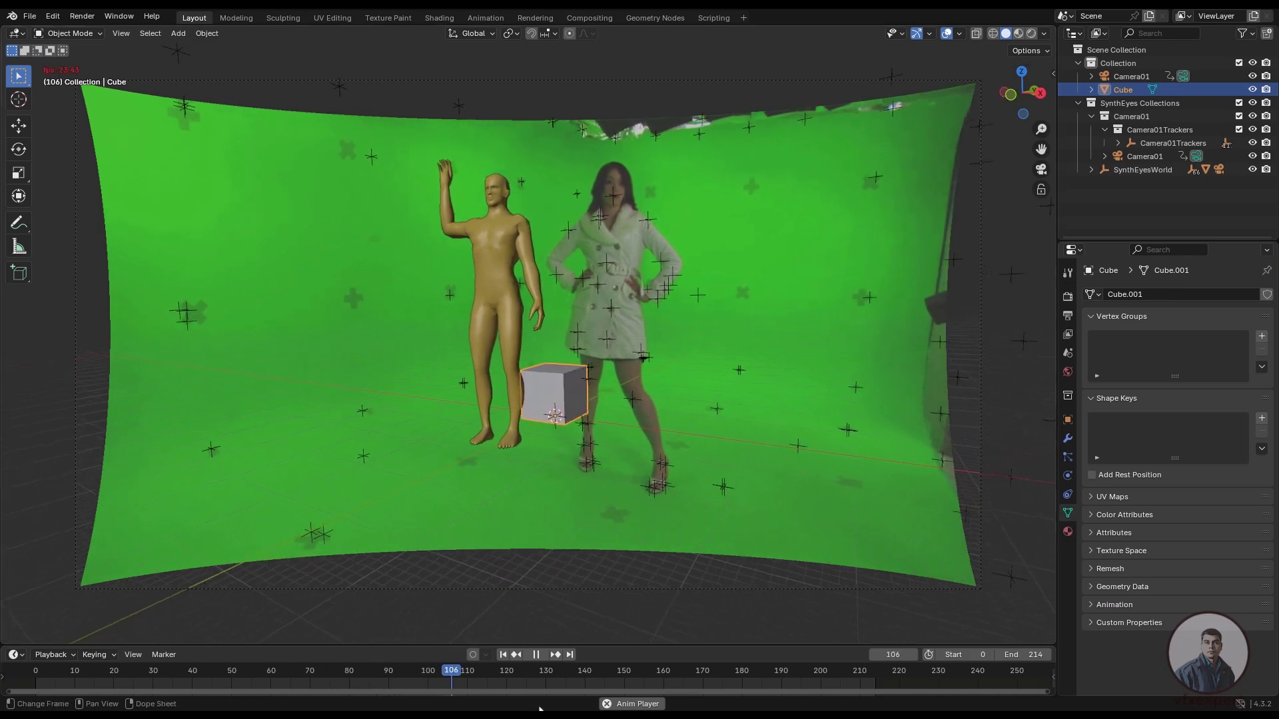
pyautogui.press('space')
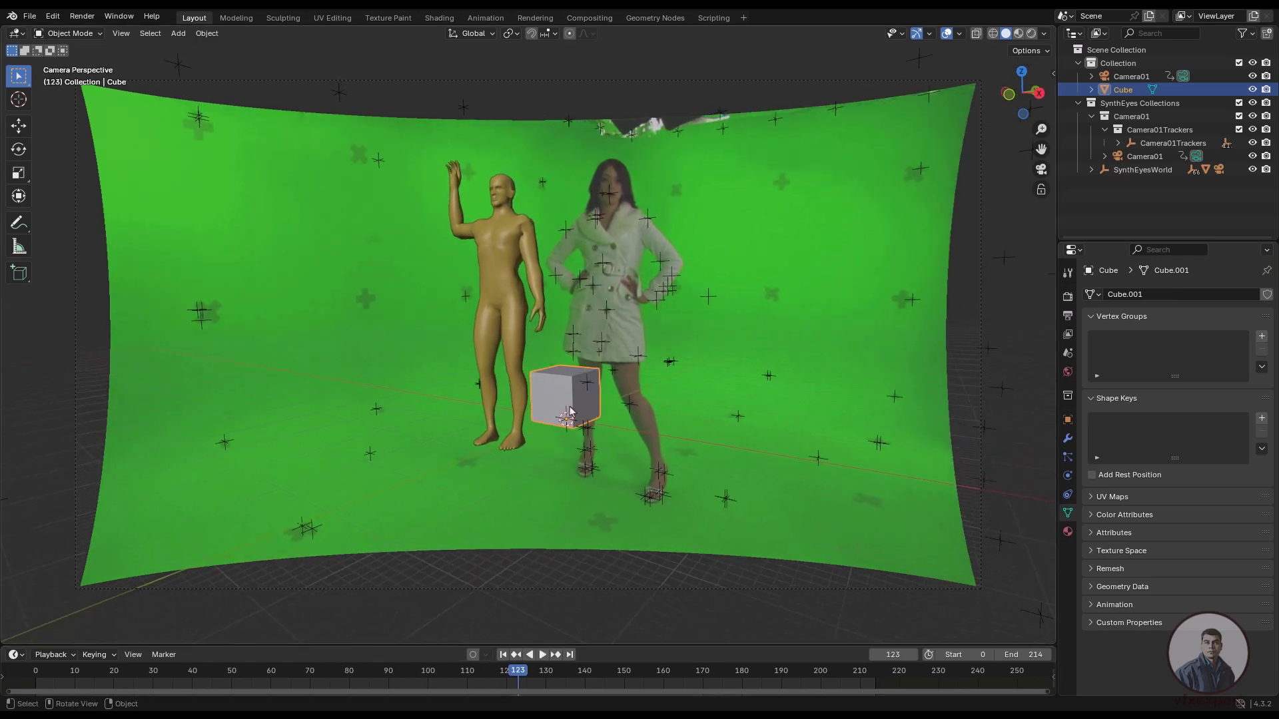
# Move the cube along the global Y axis towards the camera, onto the floor in front of the Guy01 figure.
pyautogui.press('g')
pyautogui.press('y')
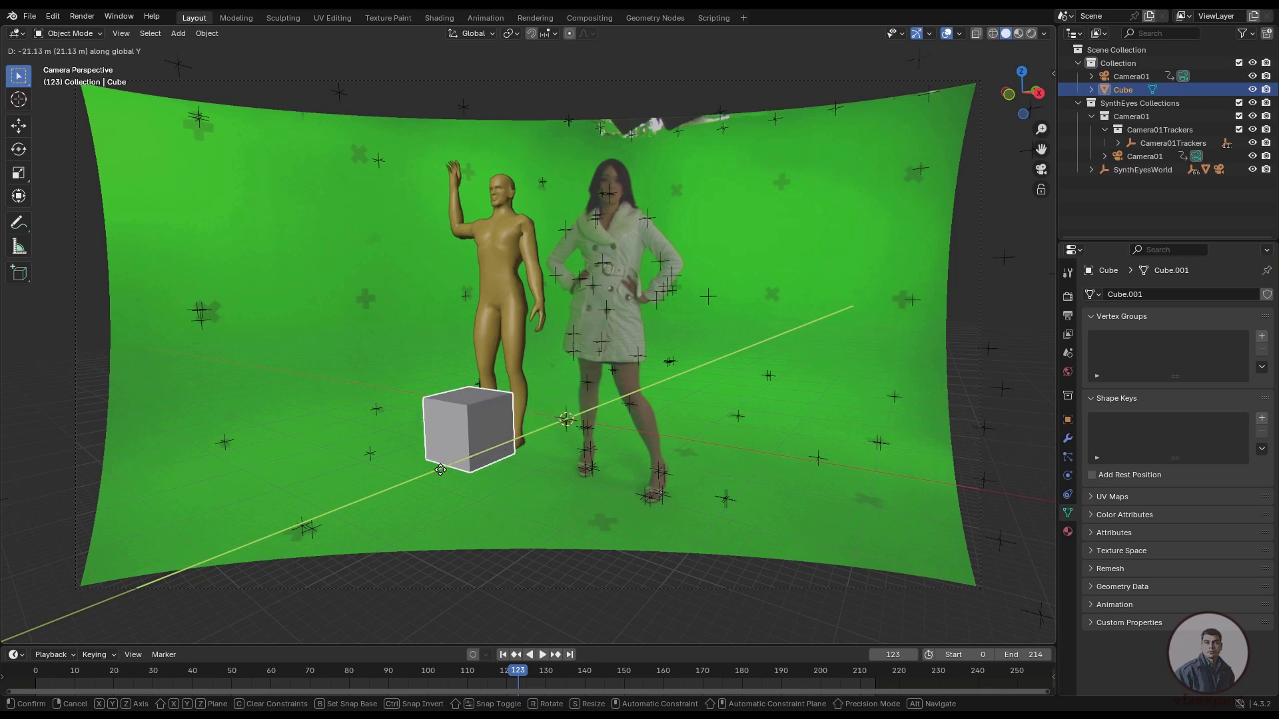
pyautogui.click(413, 547)
# Play and scrub through the whole shot to examine whether the moved cube and figure stay locked to the floor.
pyautogui.hotkey('shift', 'Left')
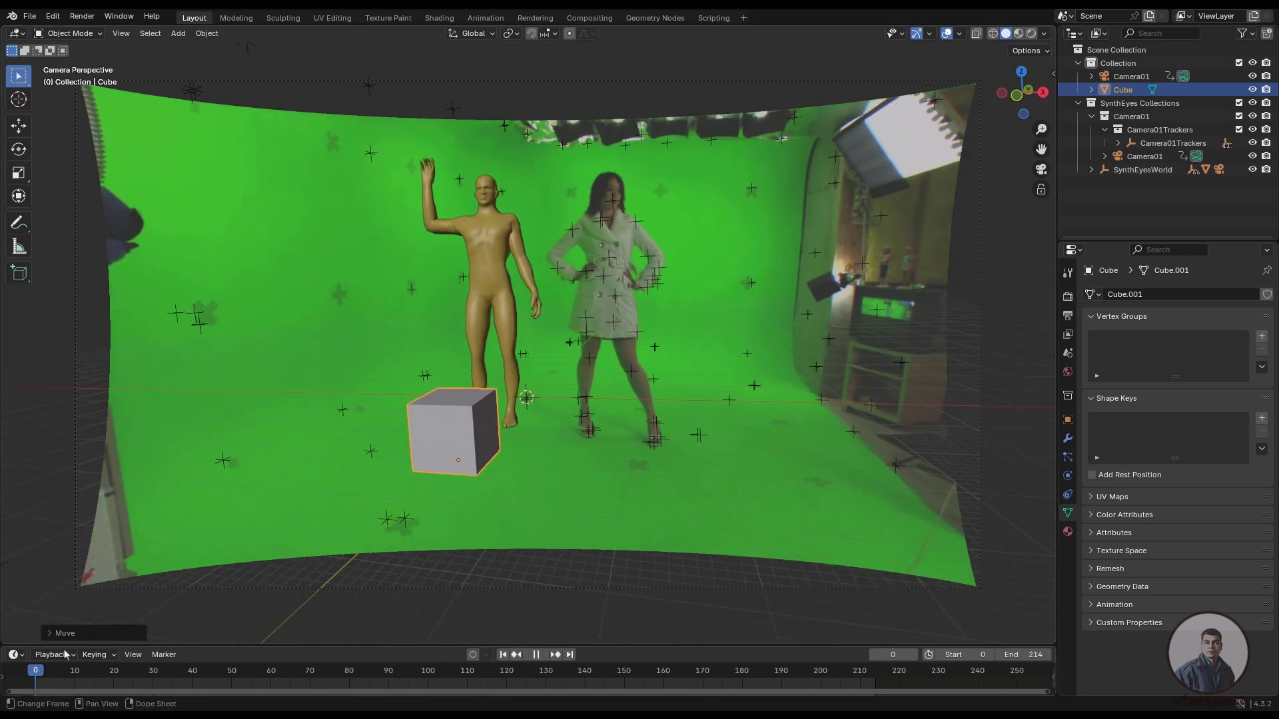
pyautogui.moveTo(469, 678); pyautogui.dragTo(231, 668)
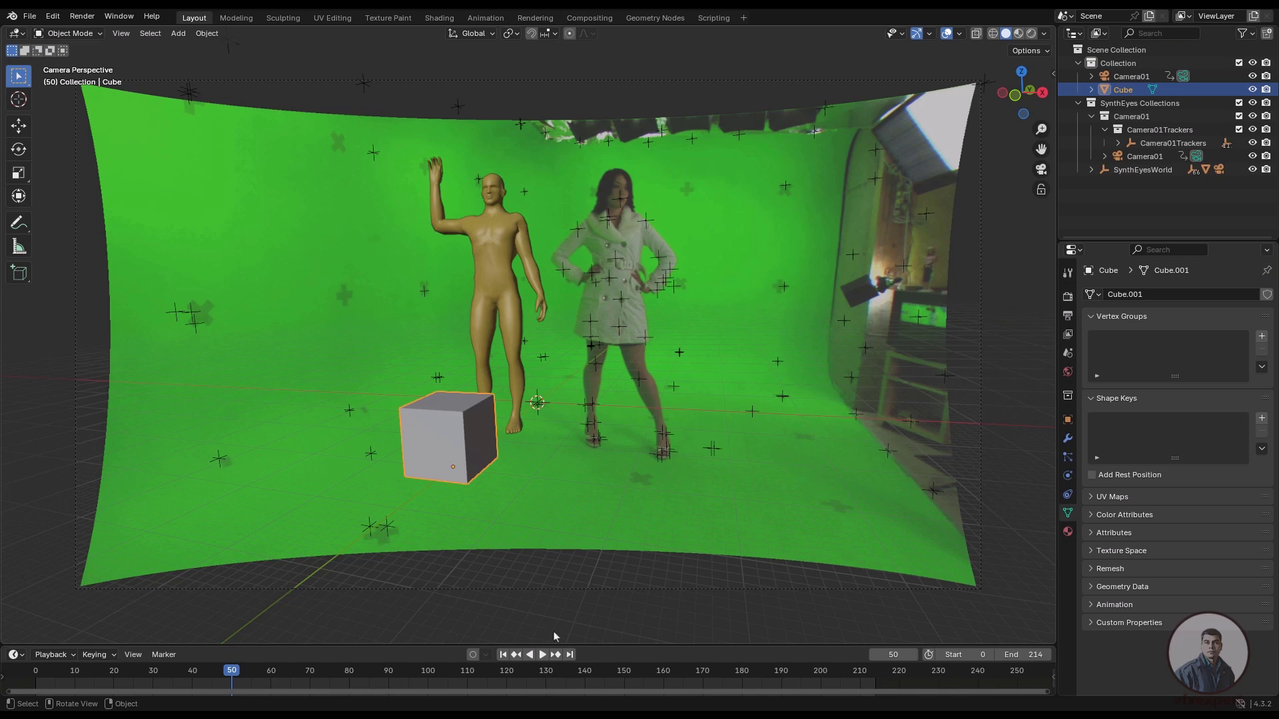
pyautogui.moveTo(586, 674); pyautogui.dragTo(824, 671)
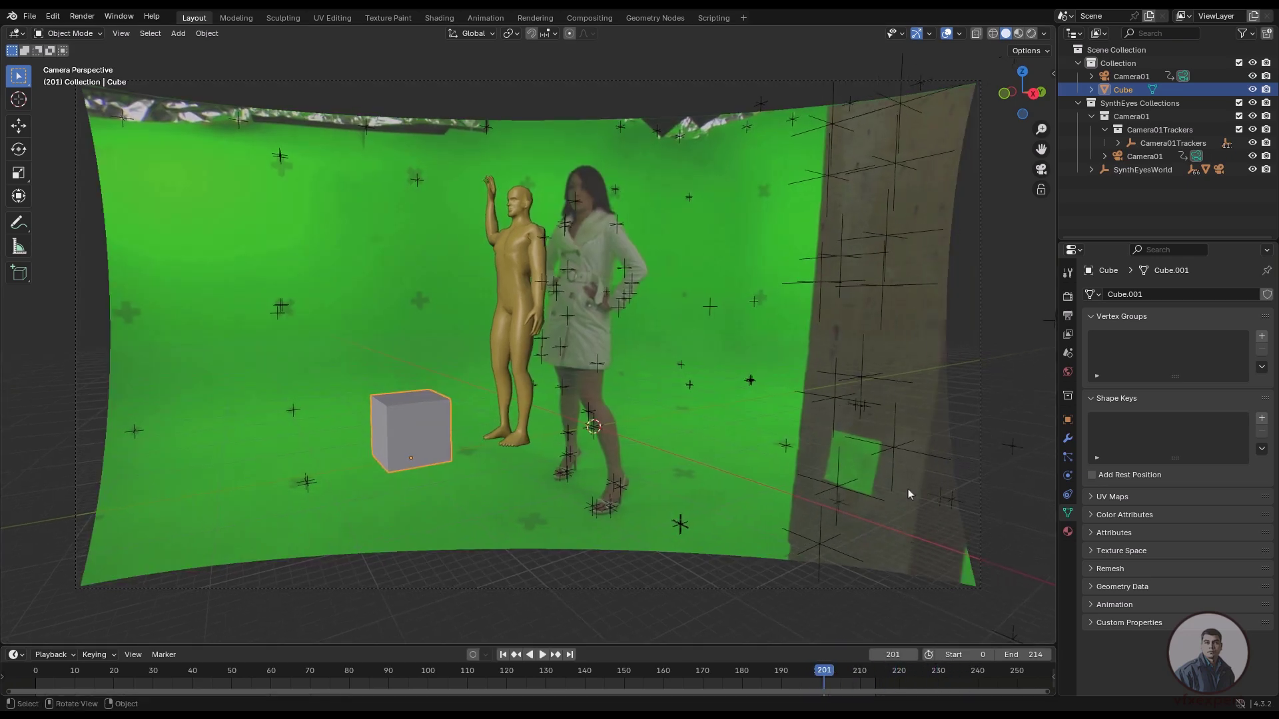
pyautogui.press('space')
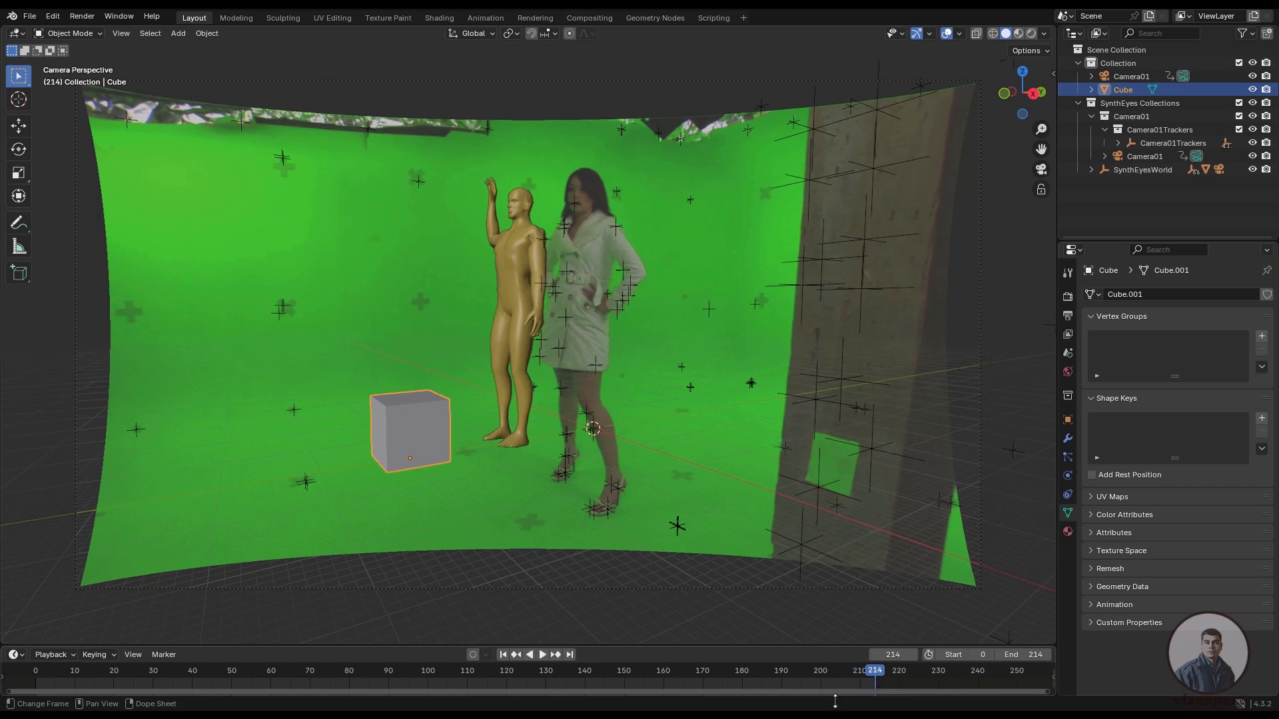
pyautogui.moveTo(1044, 695); pyautogui.dragTo(871, 686)
pyautogui.press('space')
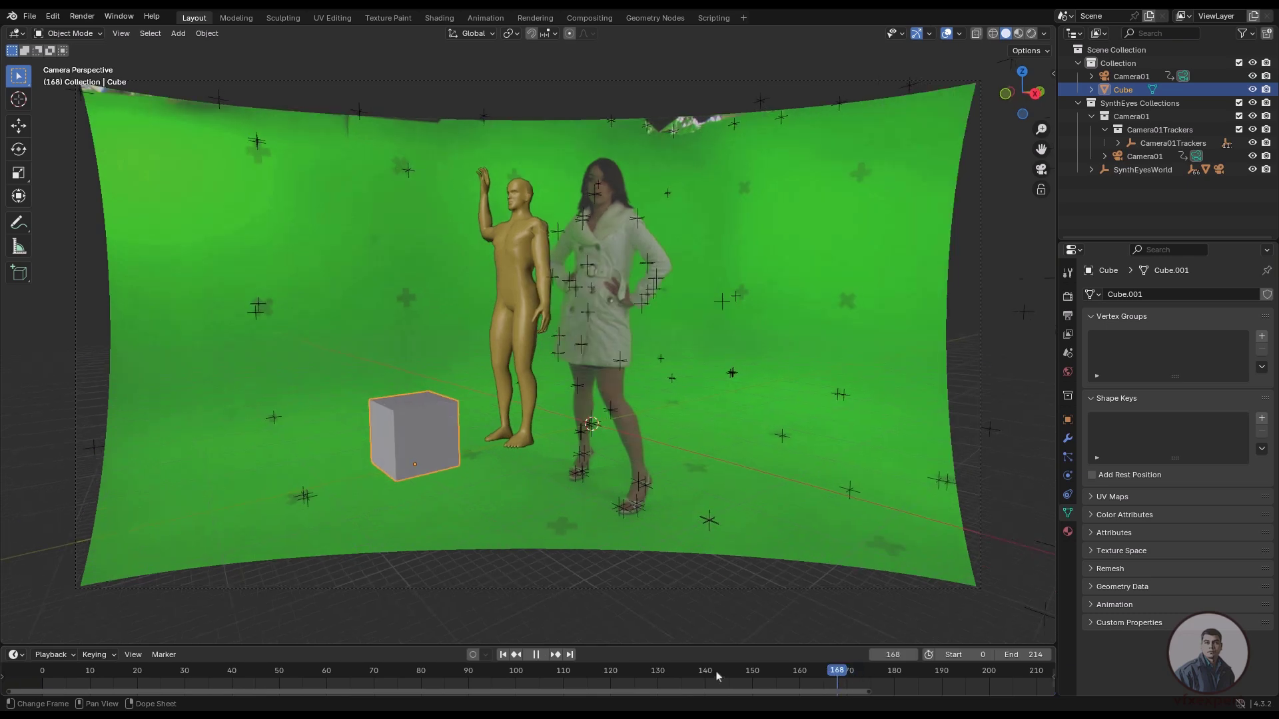
pyautogui.press('space')
pyautogui.moveTo(383, 668); pyautogui.dragTo(1040, 599)
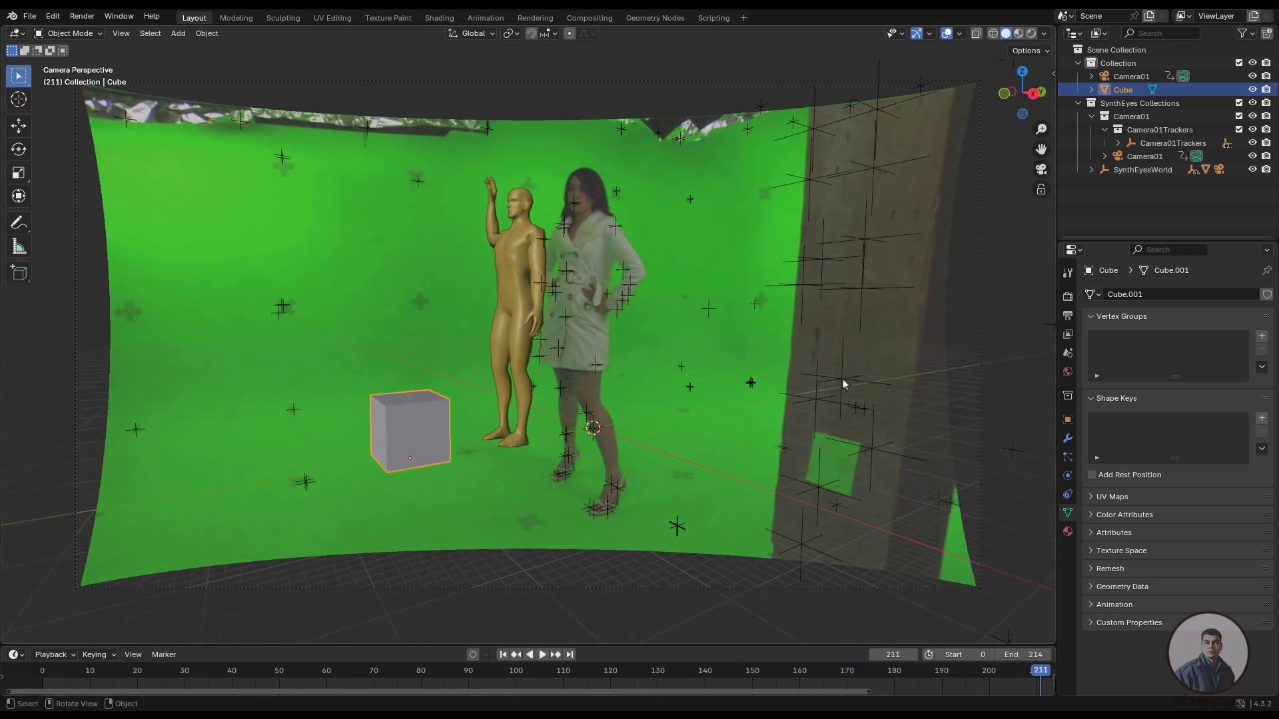
# Snap the 3D cursor to a tracker on the foreground pillar in the plate, and snap the cube to that cursor.
pyautogui.click(815, 401)
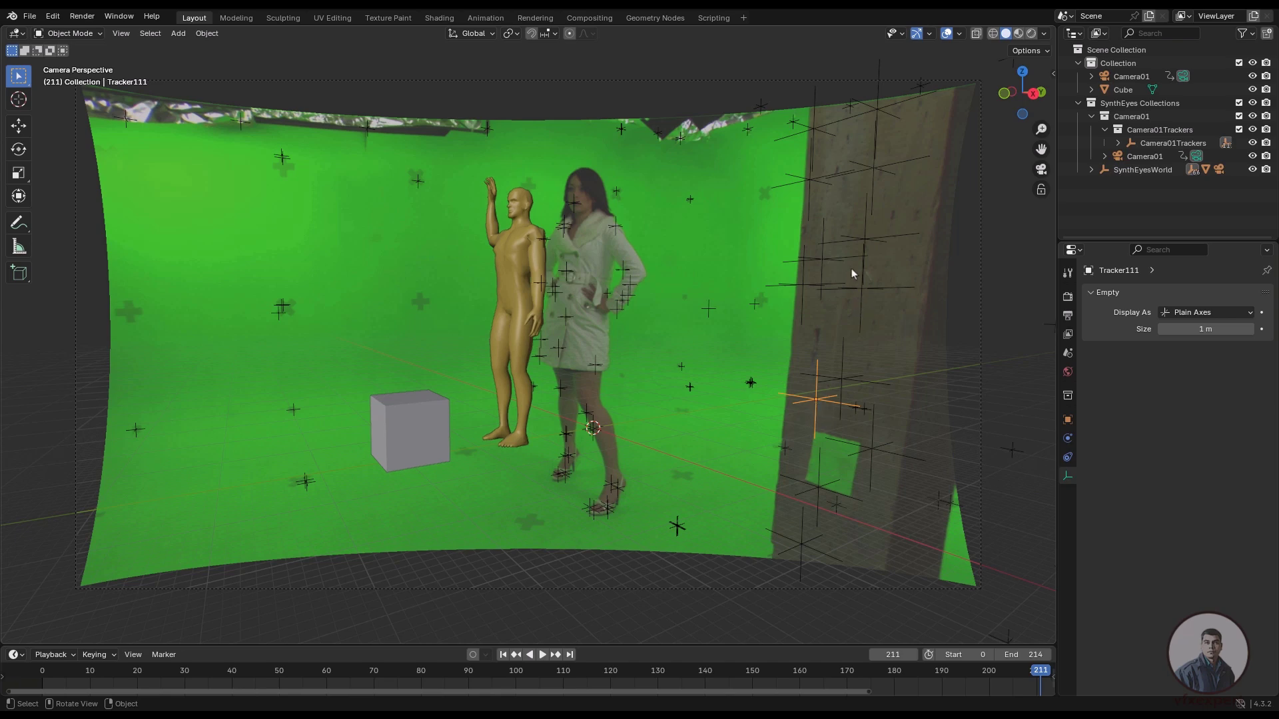
pyautogui.rightClick(819, 413)
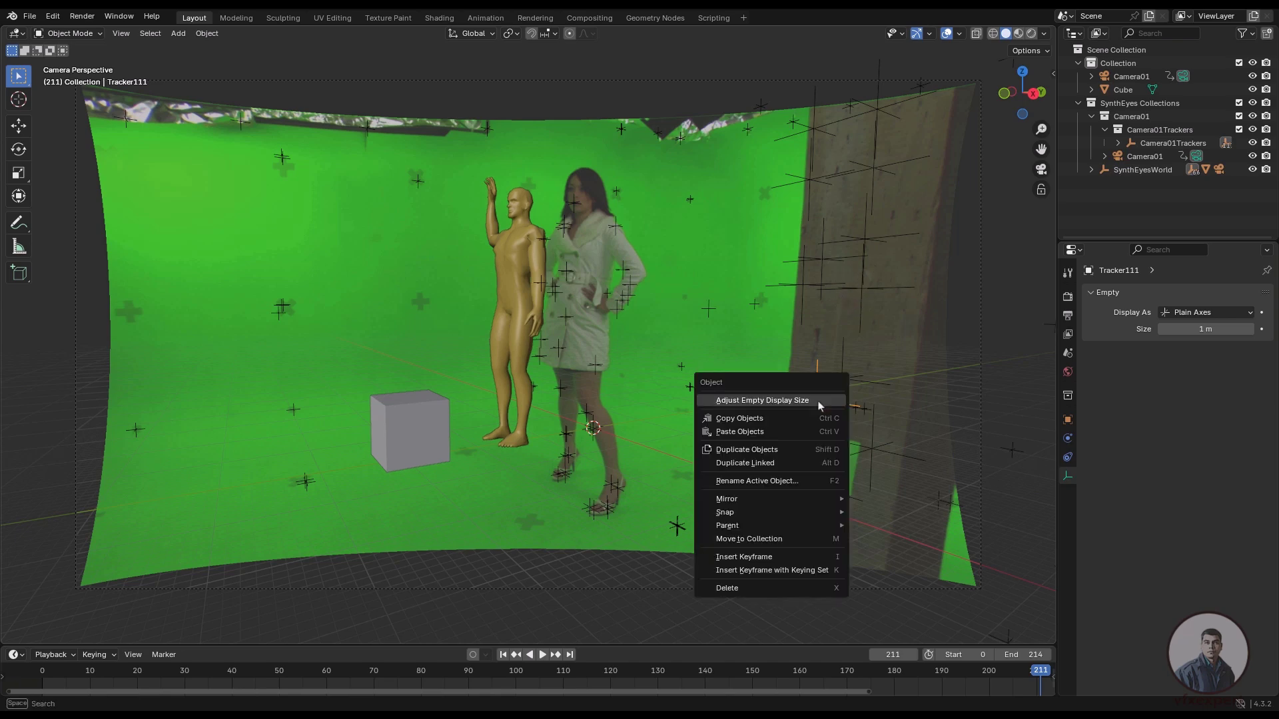
pyautogui.moveTo(754, 505)
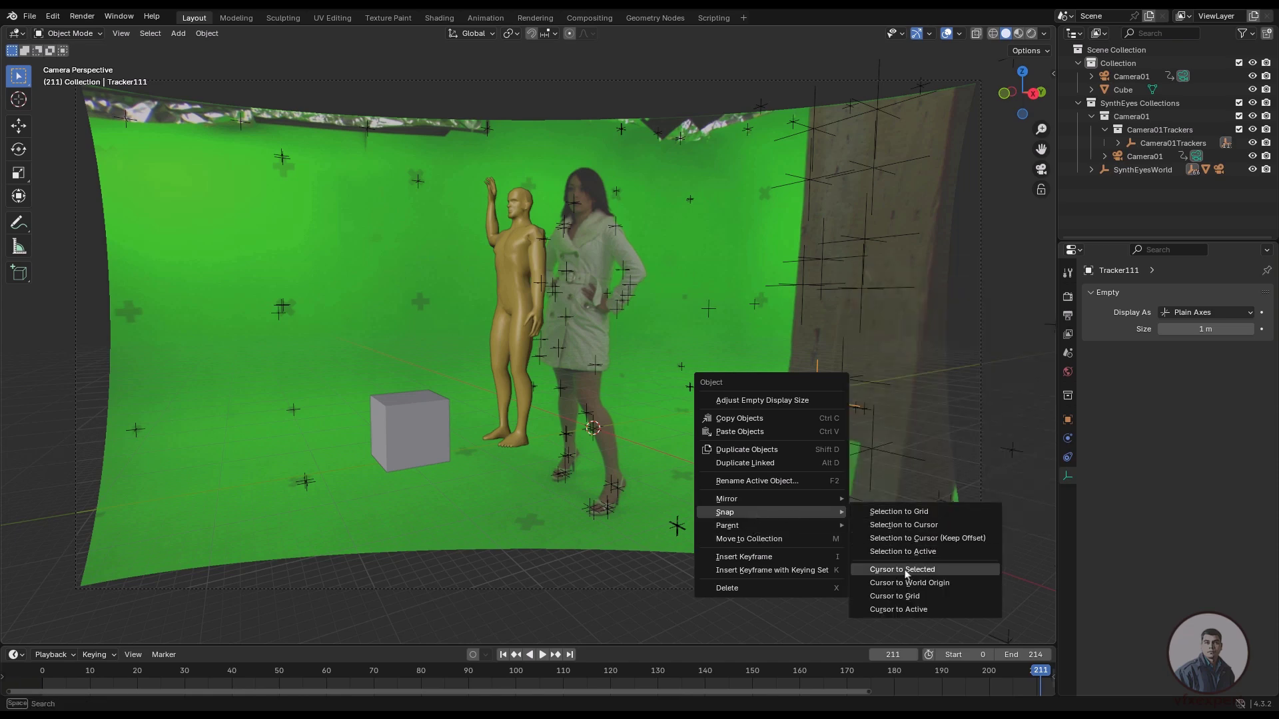
pyautogui.click(906, 570)
pyautogui.click(414, 440)
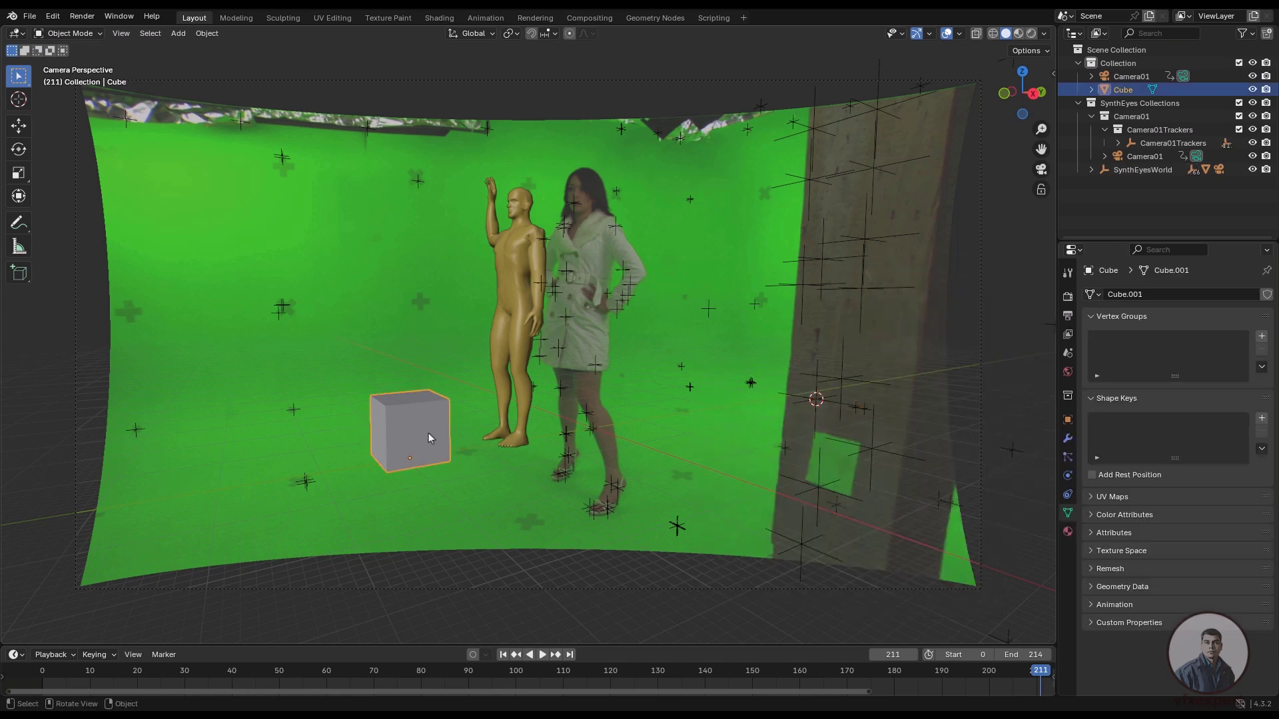
pyautogui.rightClick(406, 452)
pyautogui.moveTo(404, 451)
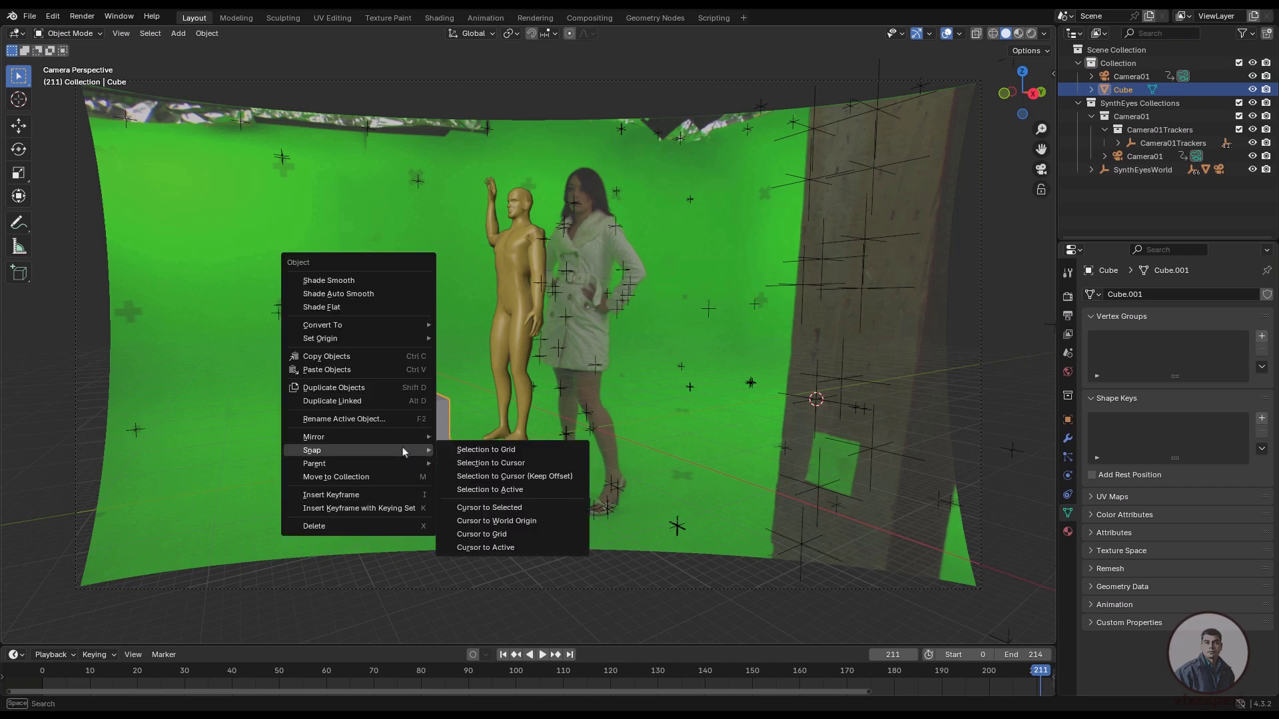
pyautogui.click(520, 464)
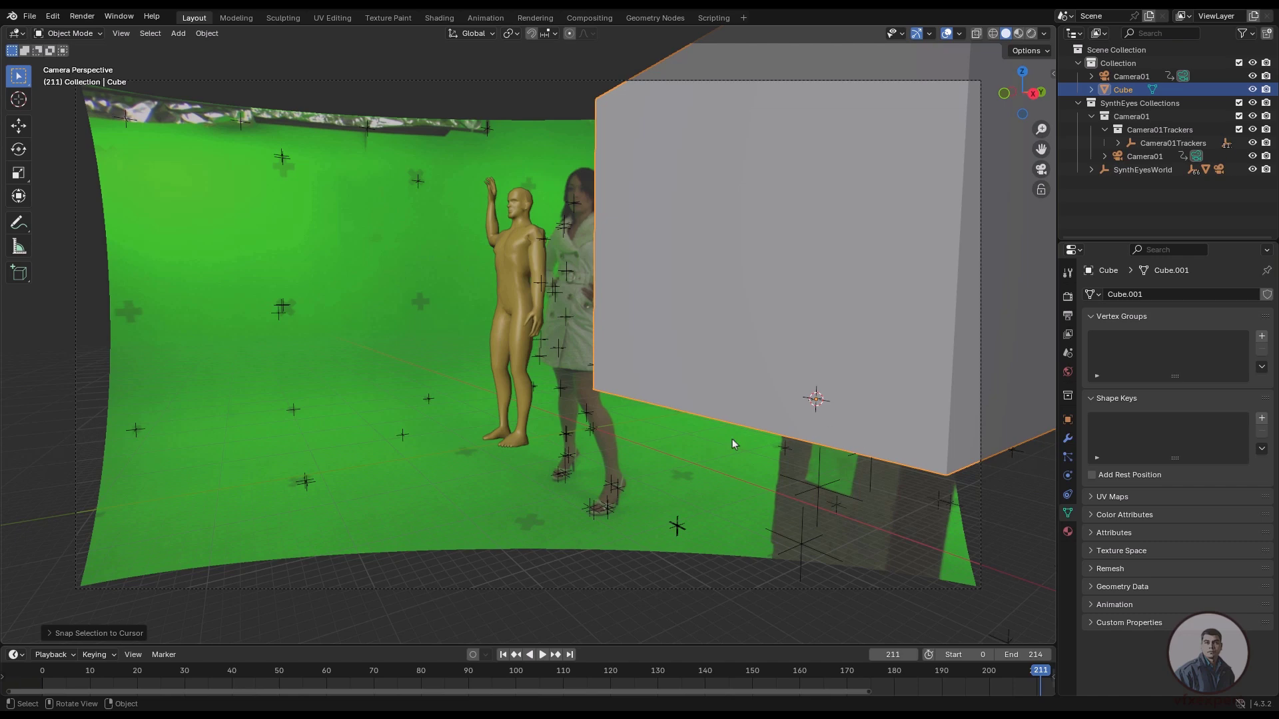
# Scale the snapped cube down and stretch it along the Z axis into a tall column.
pyautogui.press('s')
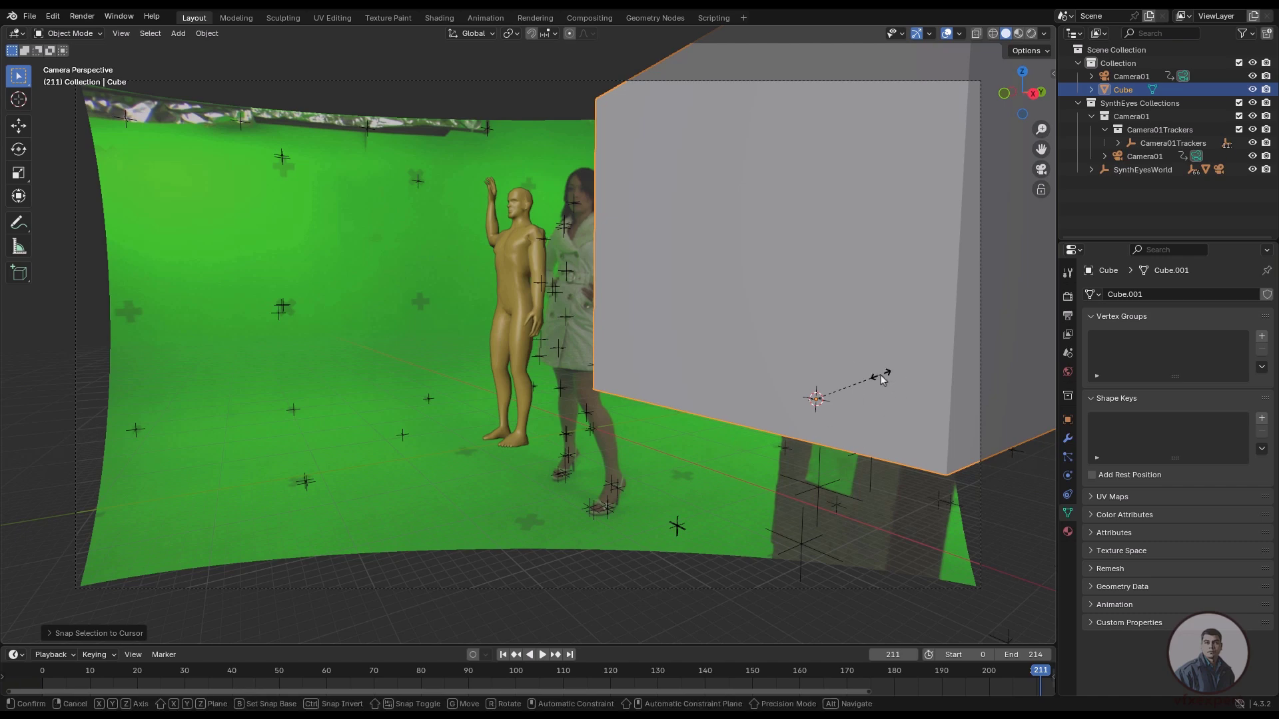
pyautogui.click(821, 377)
pyautogui.moveTo(931, 419); pyautogui.dragTo(802, 462, button='middle')
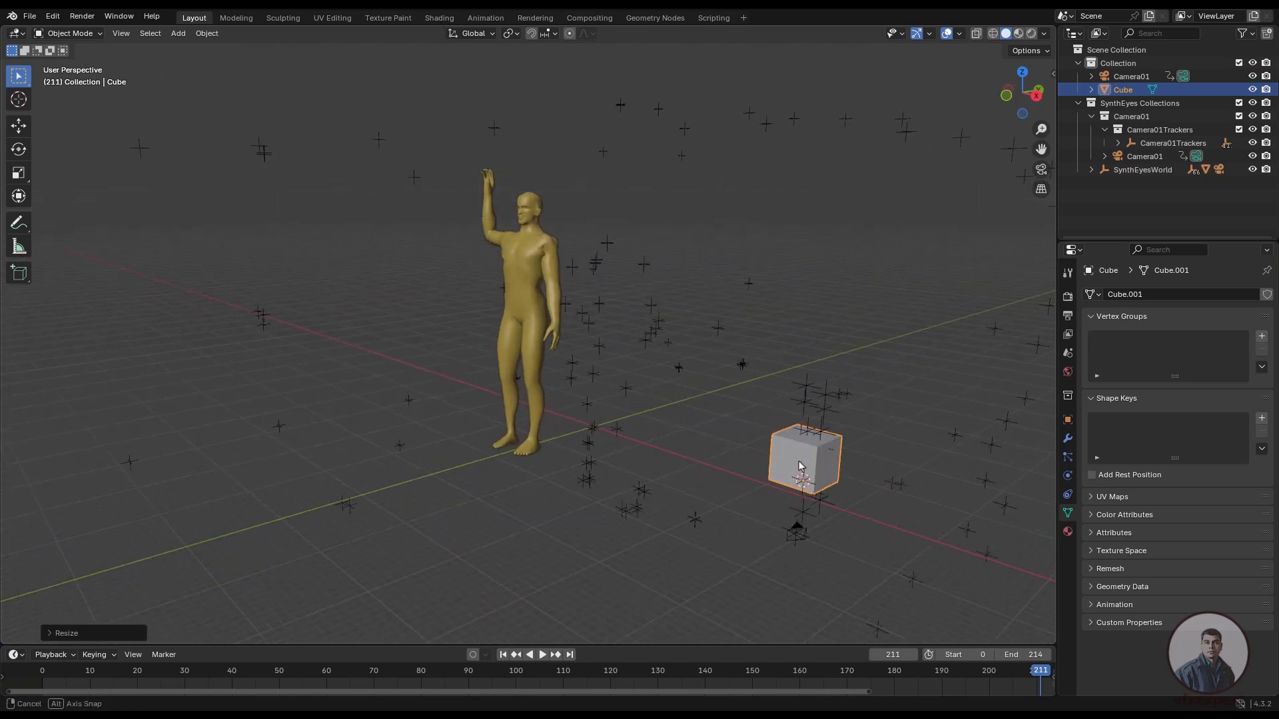
pyautogui.press('s')
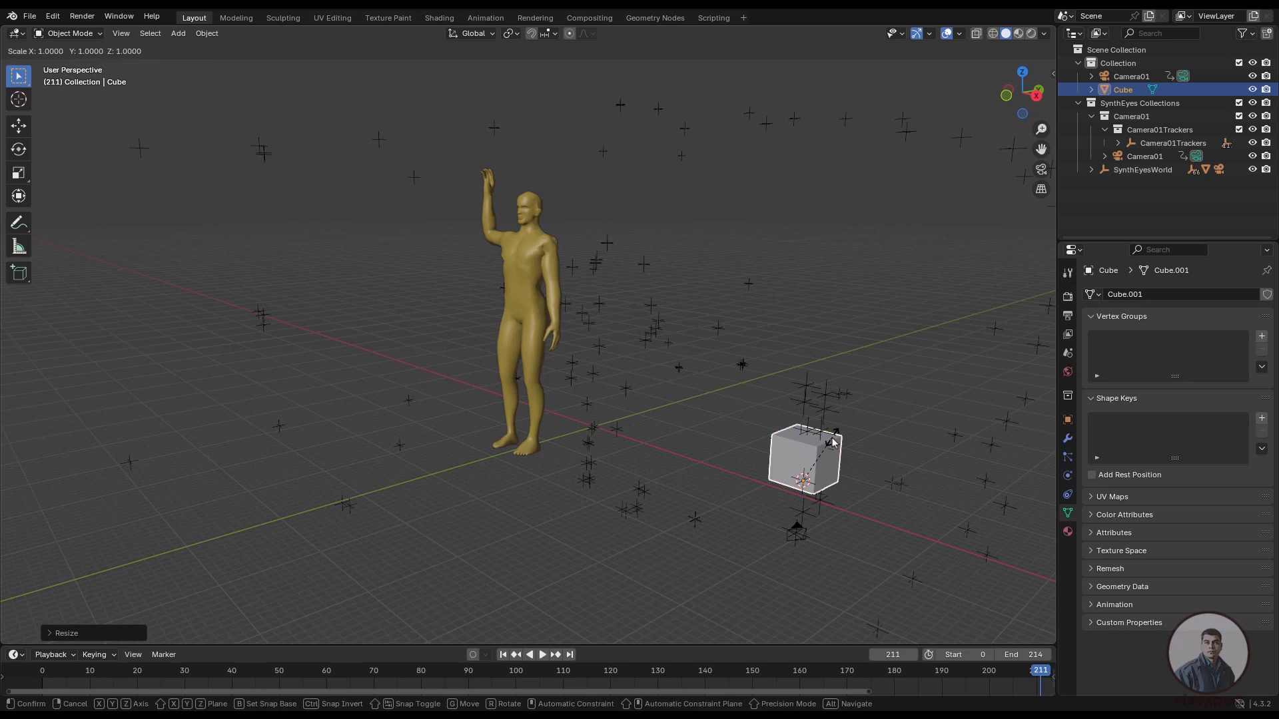
pyautogui.press('z')
pyautogui.click(840, 207)
# Lower the column along Z and shift it onto the pillar's trackers so it covers the filmed pillar in the camera view.
pyautogui.press('g')
pyautogui.press('z')
pyautogui.click(855, 595)
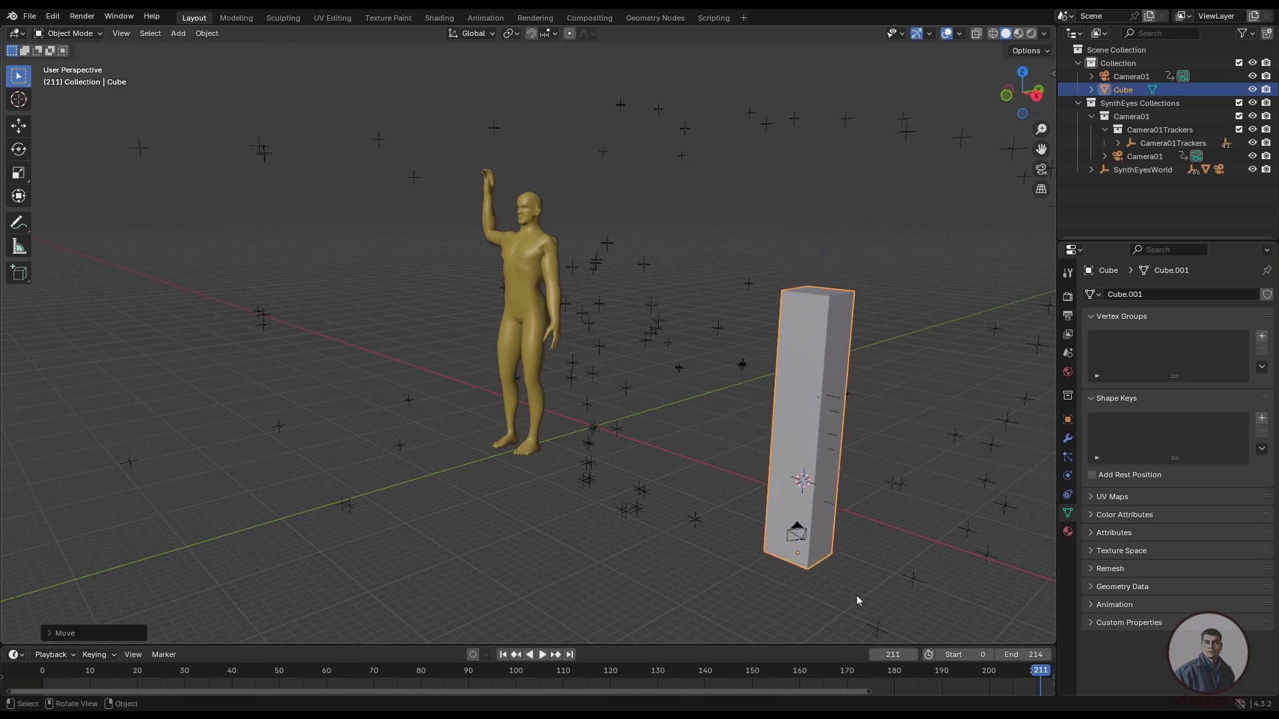
pyautogui.moveTo(566, 460); pyautogui.dragTo(538, 456, button='middle')
pyautogui.press('g')
pyautogui.click(667, 550)
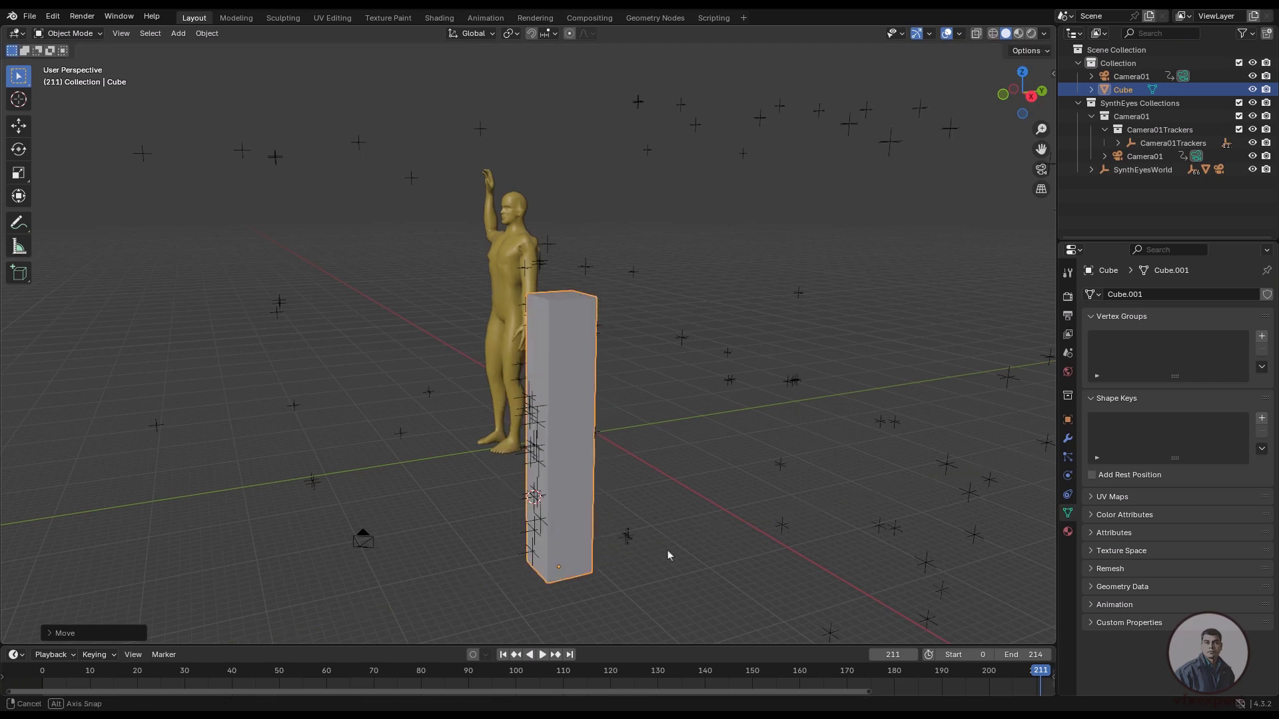
pyautogui.moveTo(667, 550); pyautogui.dragTo(673, 550, button='middle')
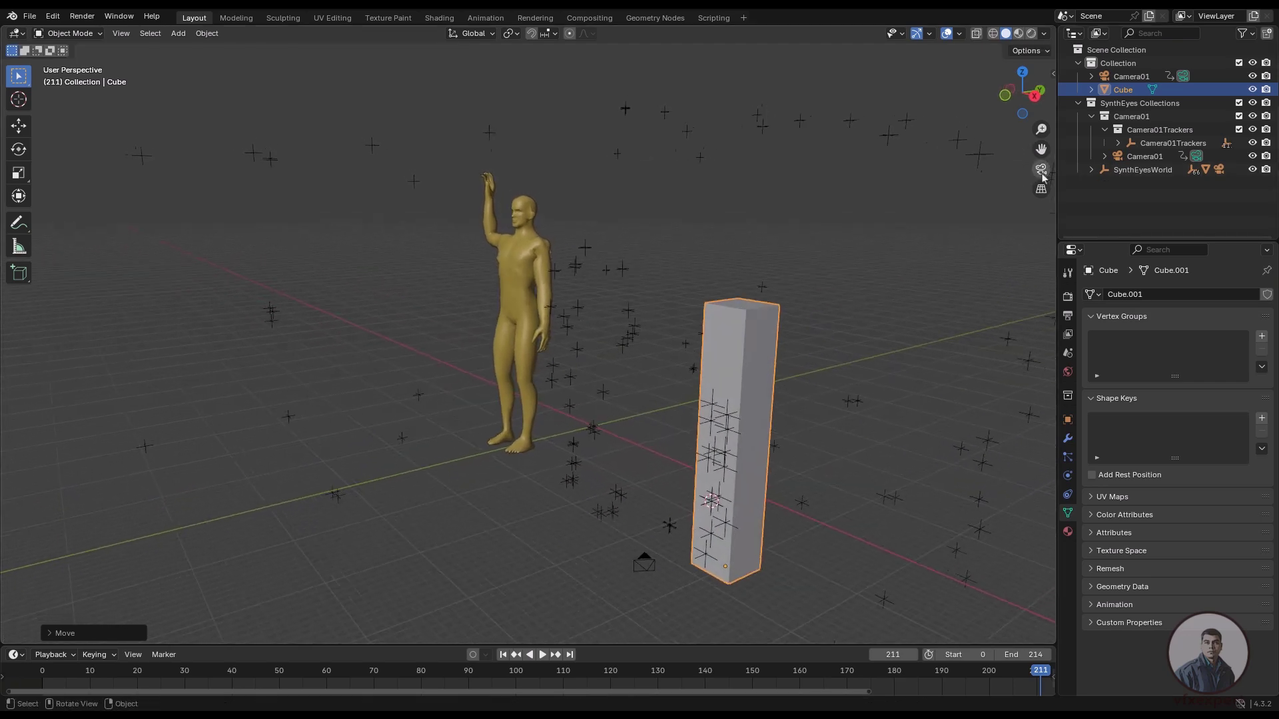
pyautogui.press('KP_0')
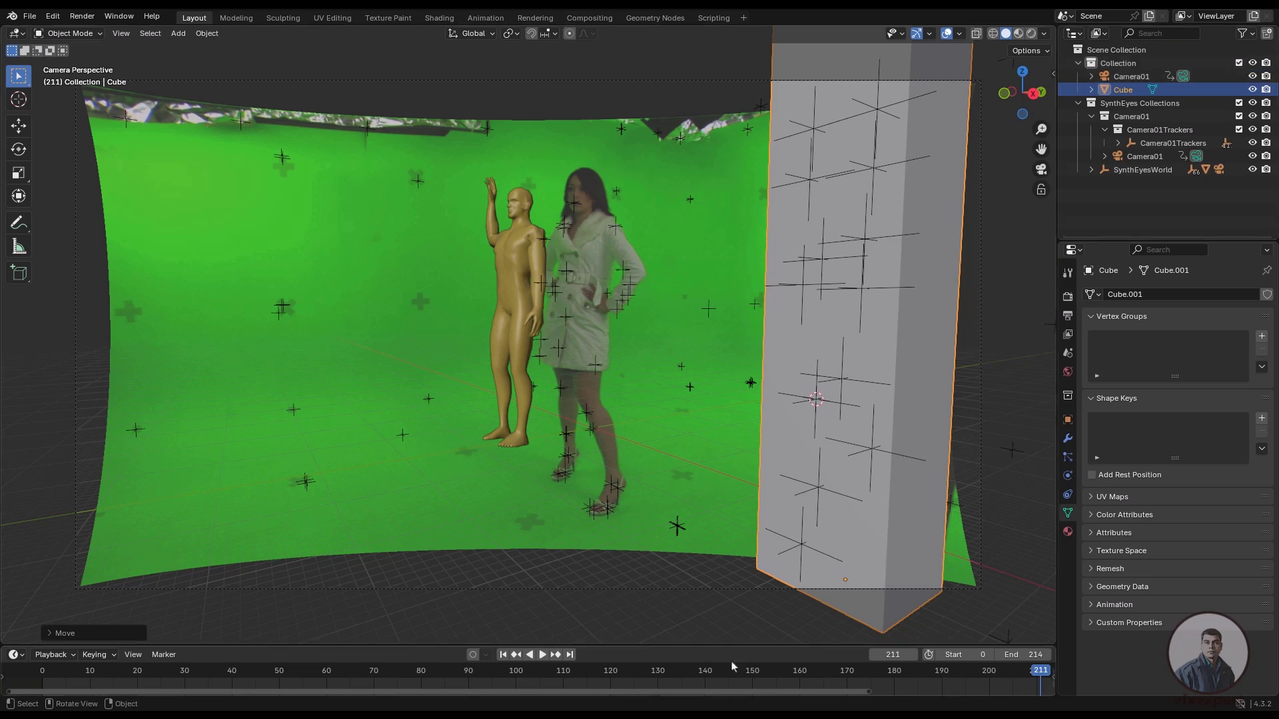
# Show the scene in wireframe and scrub the end of the shot to check the column against the filmed pillar.
pyautogui.moveTo(1036, 678)
pyautogui.mouseDown()
pyautogui.moveTo(834, 674)
pyautogui.moveTo(1042, 672)
pyautogui.mouseUp()
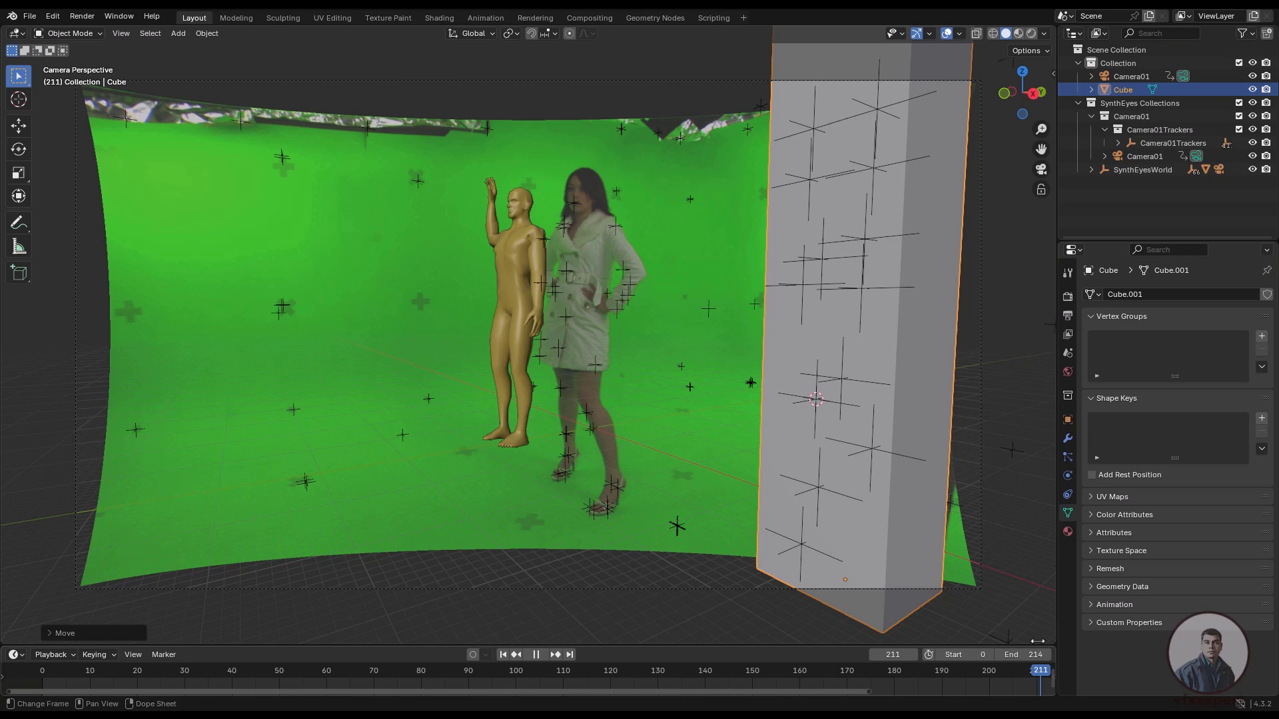
pyautogui.click(993, 34)
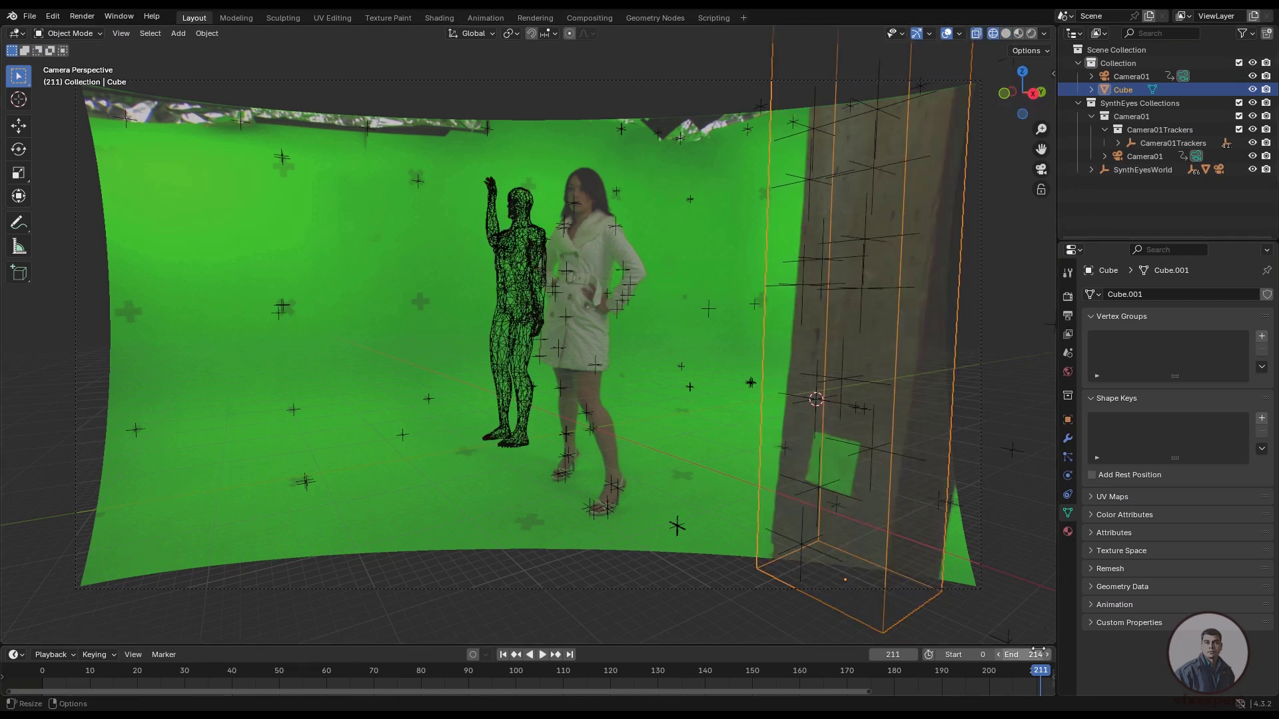
pyautogui.moveTo(1030, 673); pyautogui.dragTo(978, 673)
pyautogui.click(436, 504)
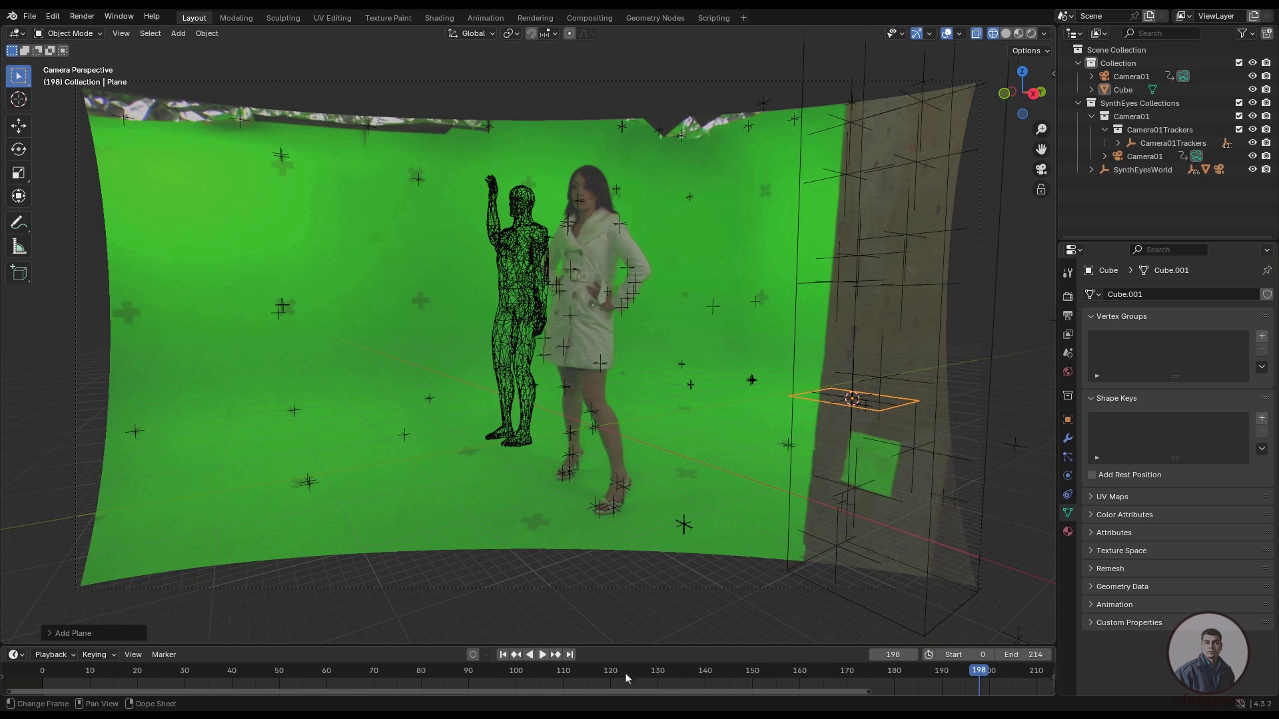
# Go to frame 84 and snap the 3D cursor to the floor tracker between the Guy01 figure and the woman.
pyautogui.moveTo(623, 674); pyautogui.dragTo(341, 667)
pyautogui.press('space')
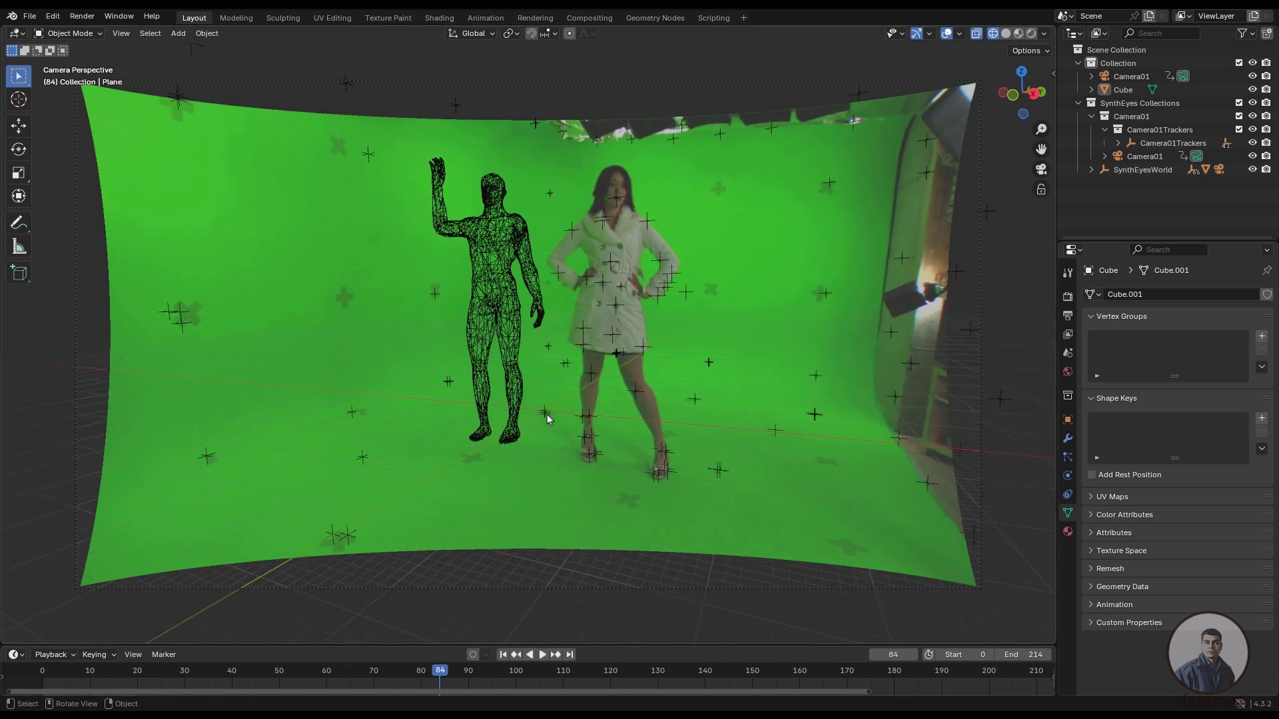
pyautogui.click(544, 414)
pyautogui.rightClick(548, 419)
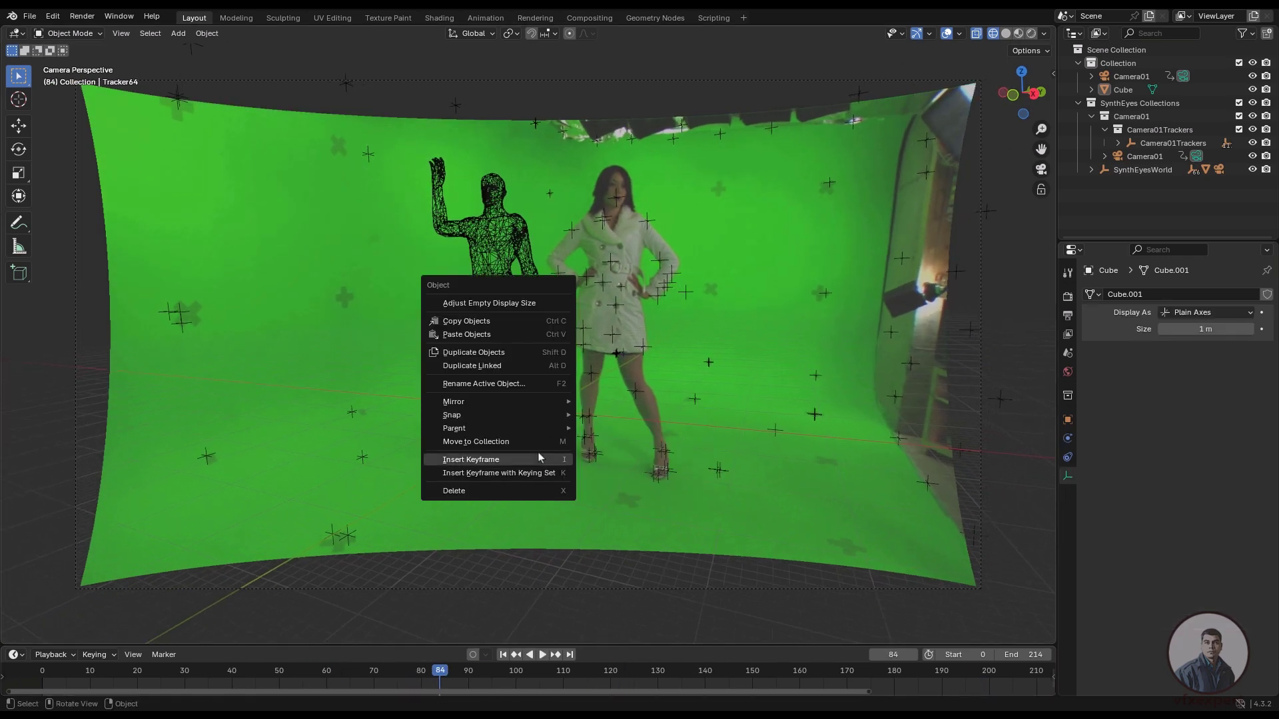
pyautogui.moveTo(518, 427)
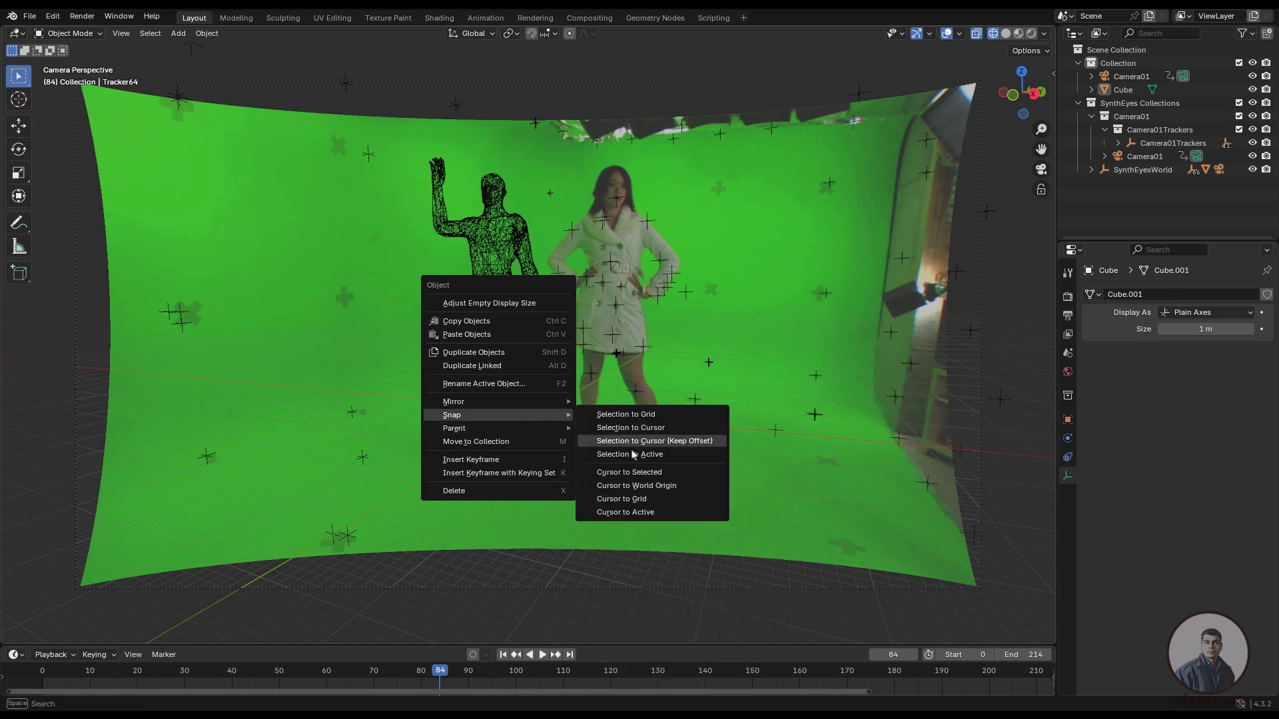
pyautogui.click(646, 473)
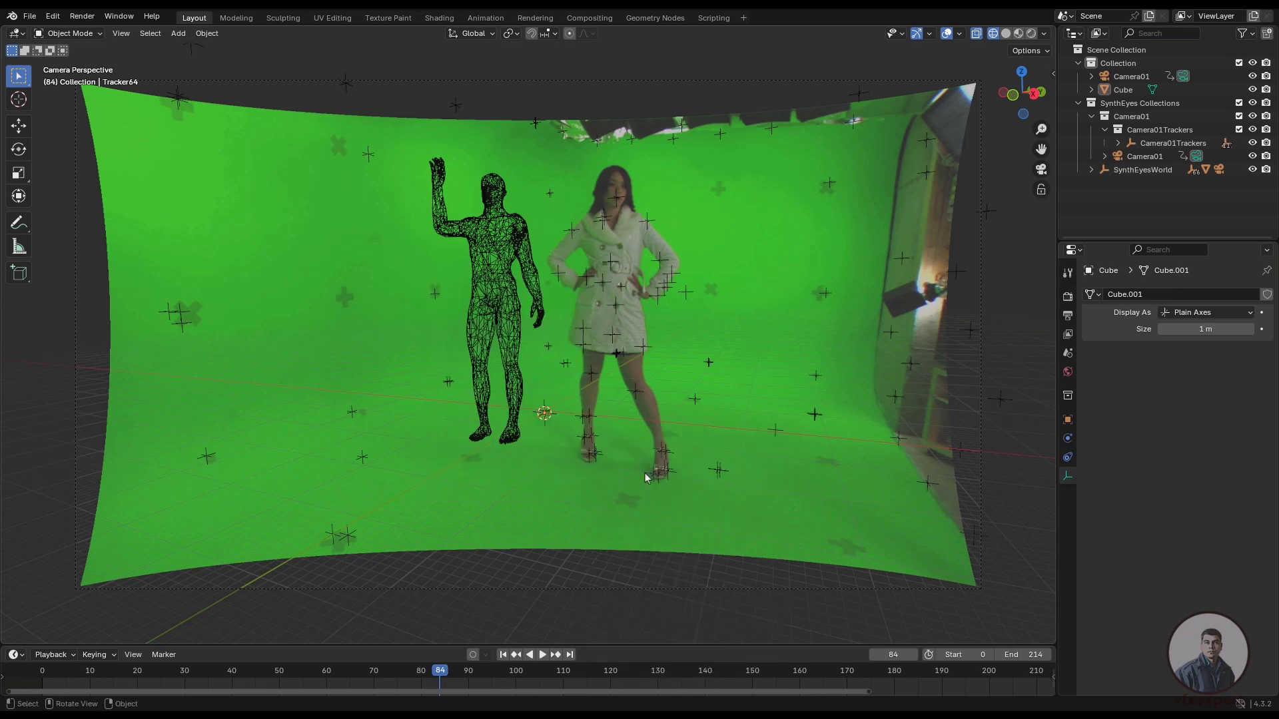
# Add a mesh plane at the 3D cursor and scale it up to cover the studio floor.
pyautogui.click(178, 34)
pyautogui.moveTo(214, 49)
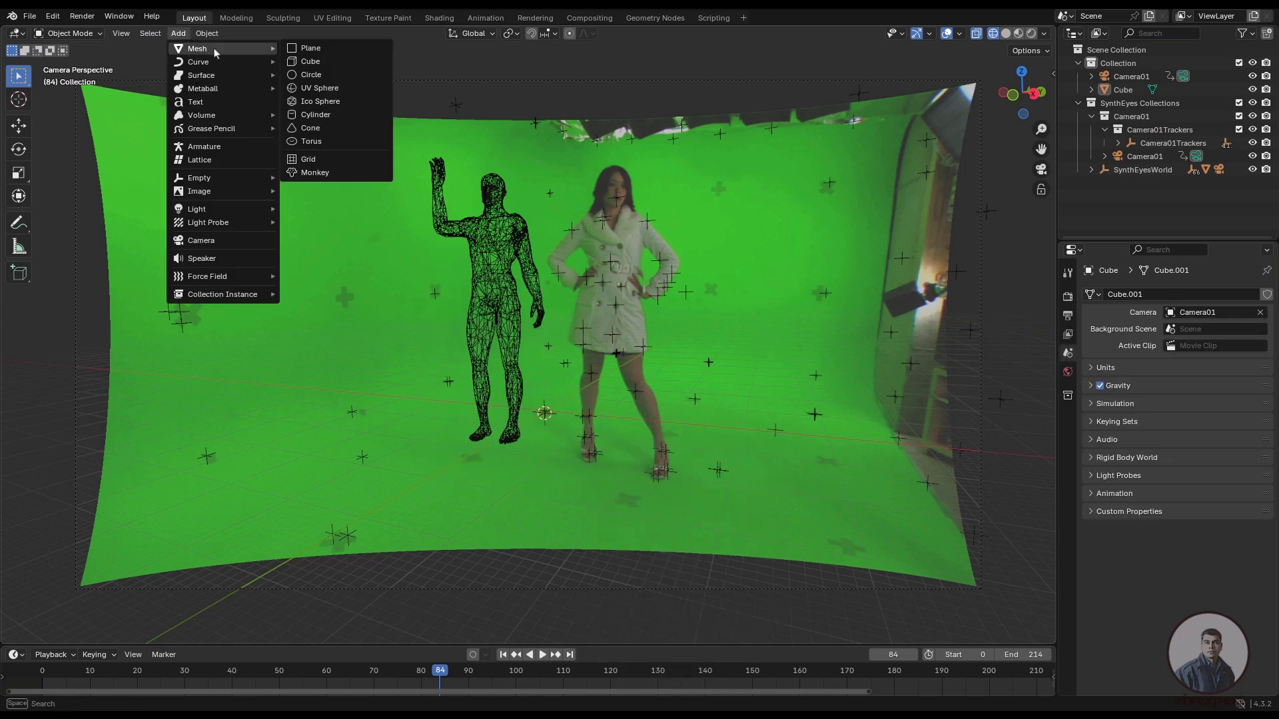
pyautogui.click(342, 55)
pyautogui.press('r')
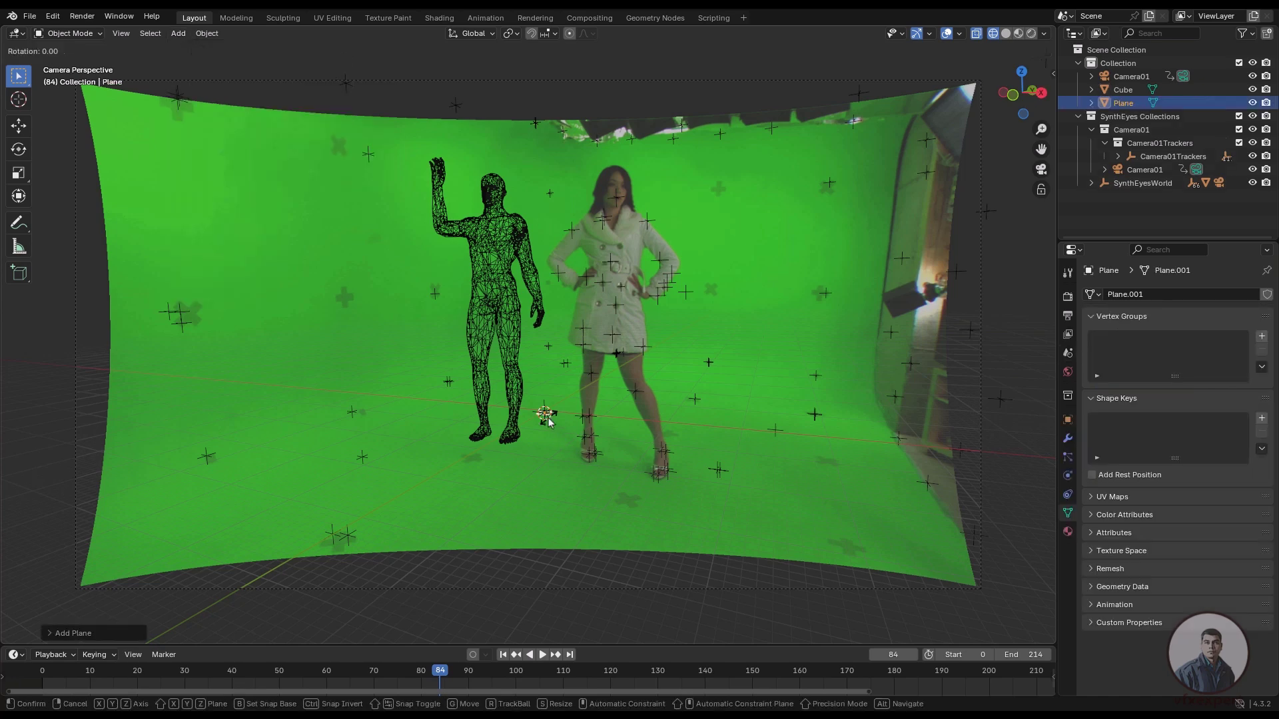
pyautogui.click(879, 536)
pyautogui.press('s')
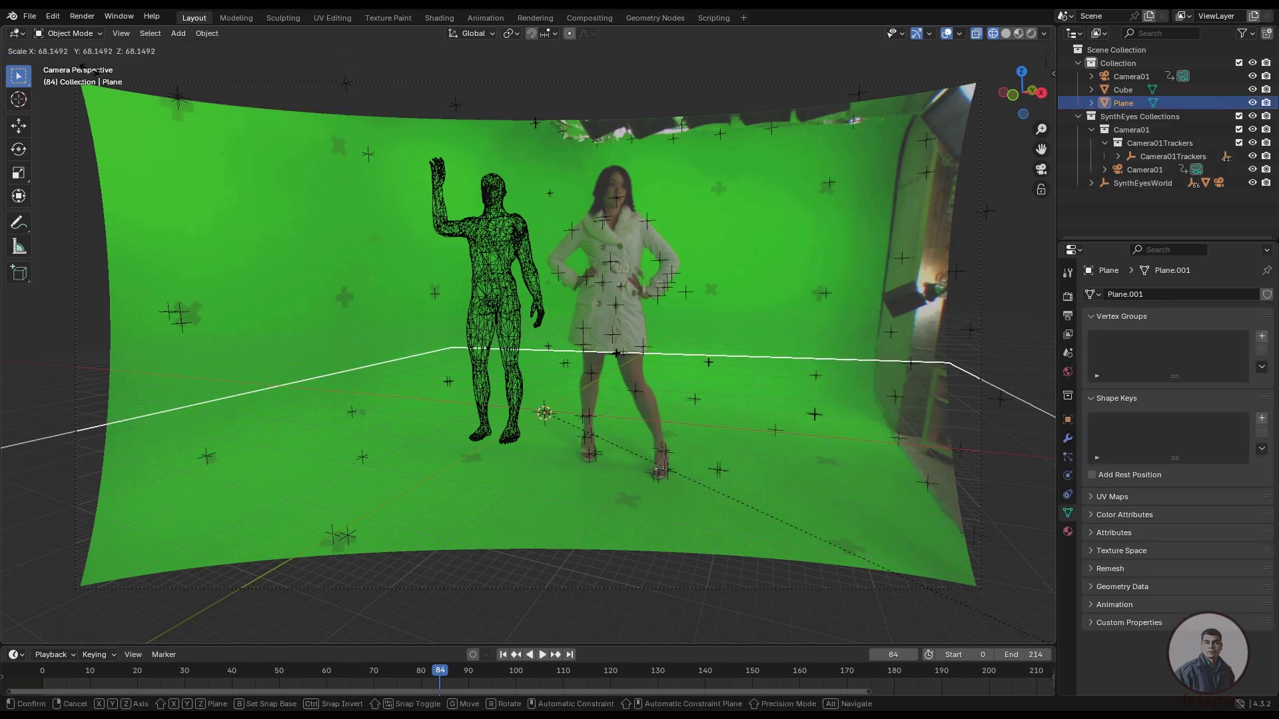
pyautogui.click(443, 632)
# Play and scrub the shot to check the plane against the filmed floor, and view it in solid shading.
pyautogui.press('space')
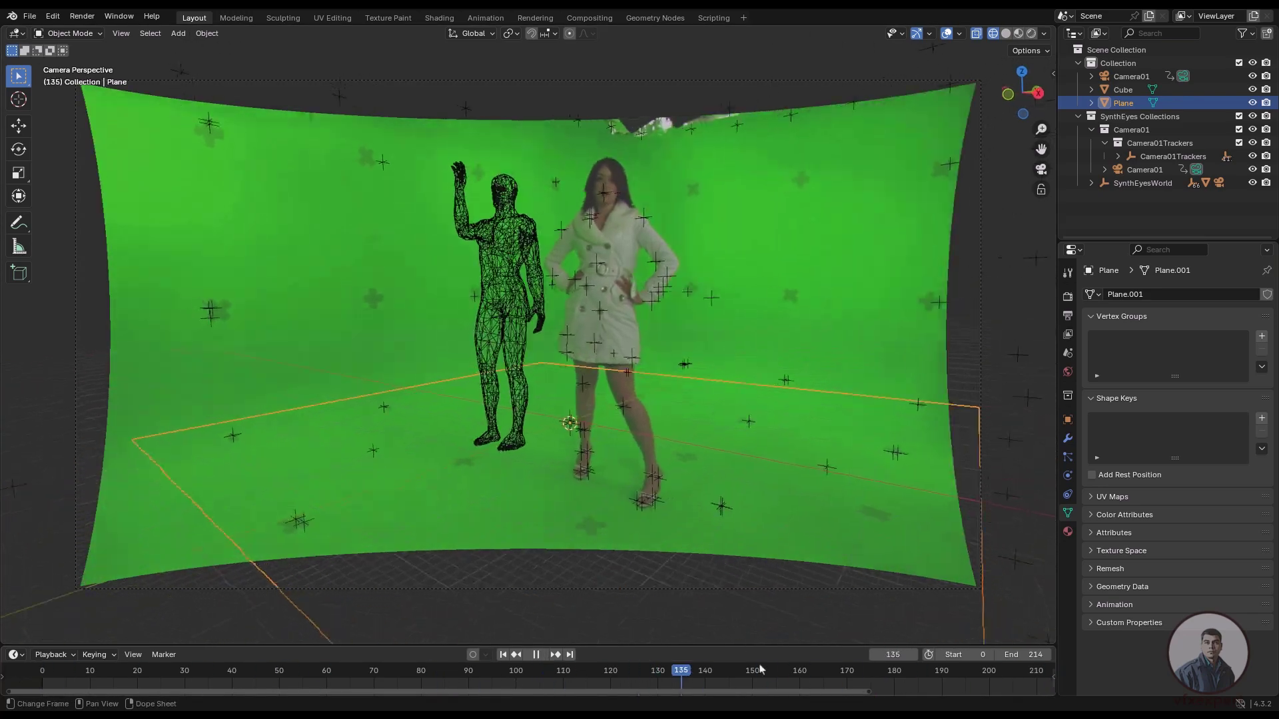
pyautogui.moveTo(973, 654); pyautogui.dragTo(563, 668)
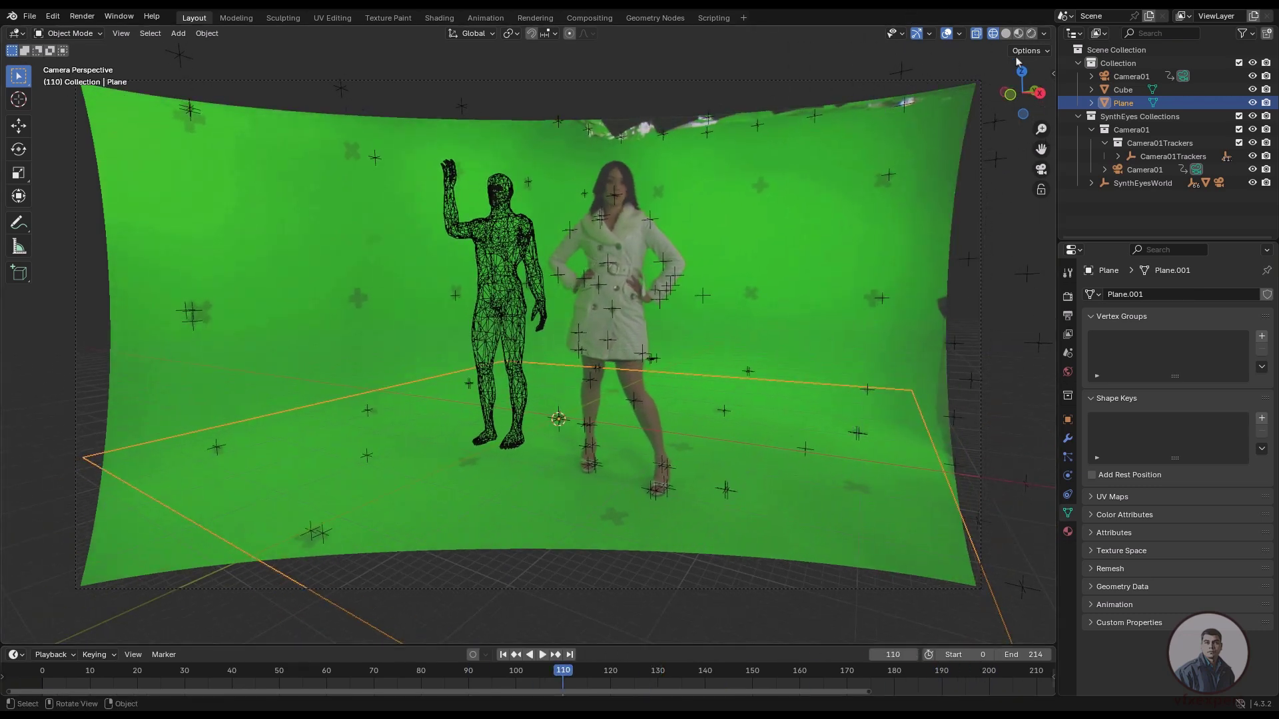
pyautogui.click(1006, 33)
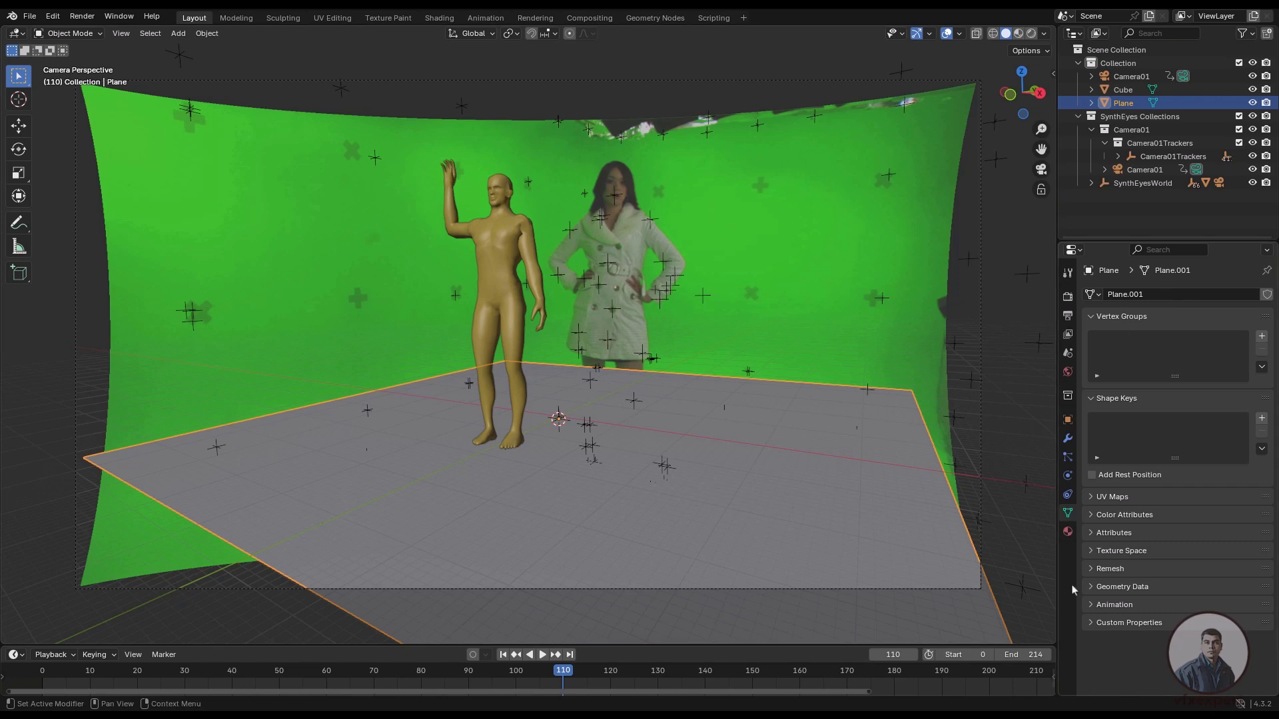
# Give the plane a new material with a Checker Texture as base color and show it in material preview shading.
pyautogui.click(1068, 531)
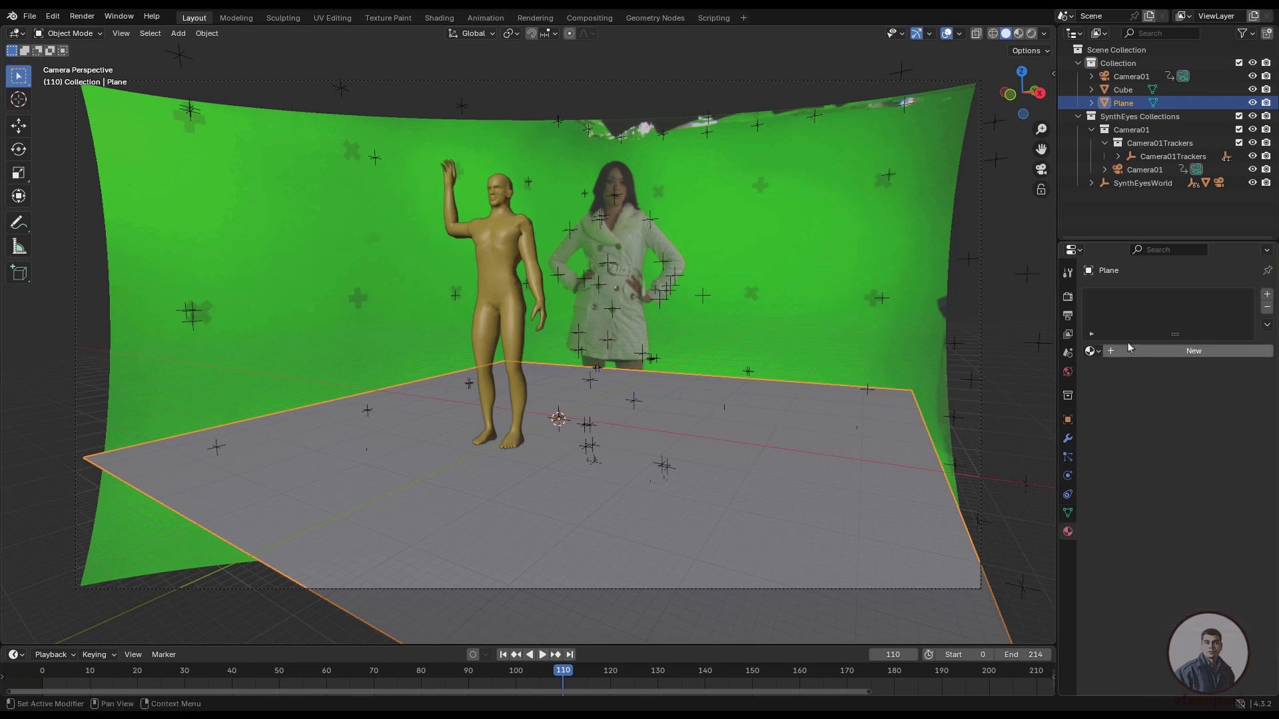
pyautogui.click(1153, 351)
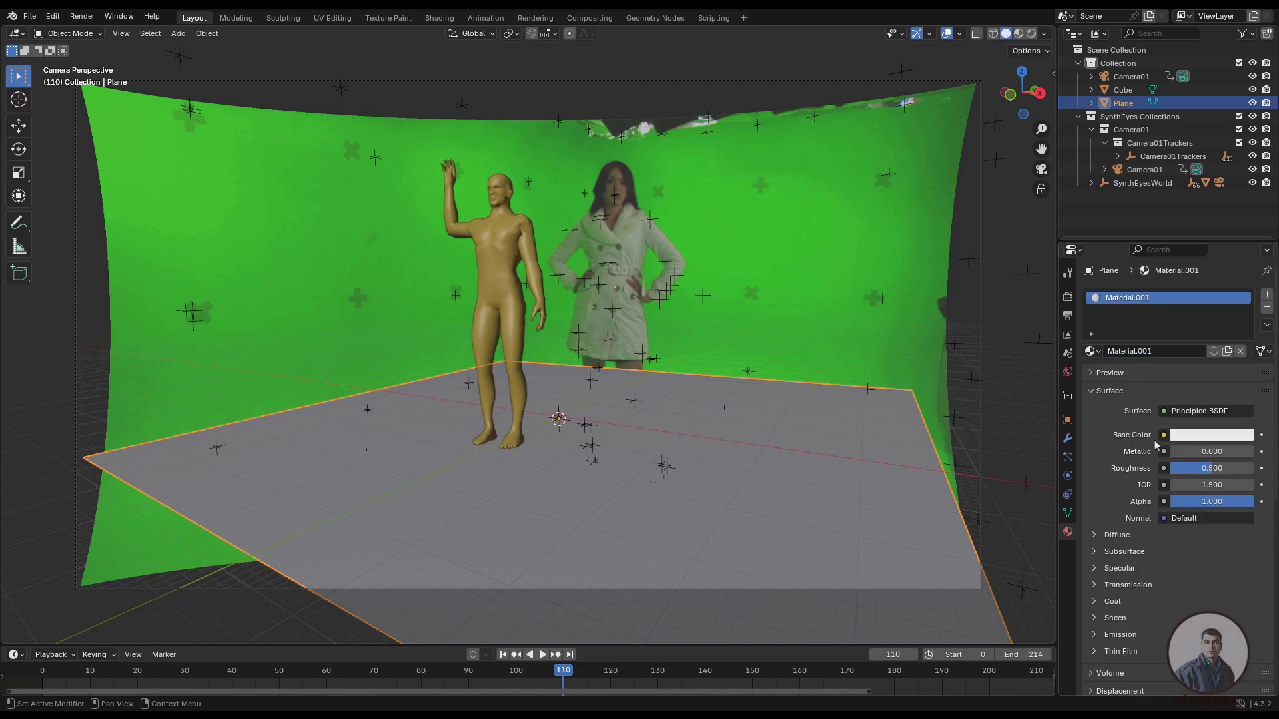
pyautogui.click(1163, 434)
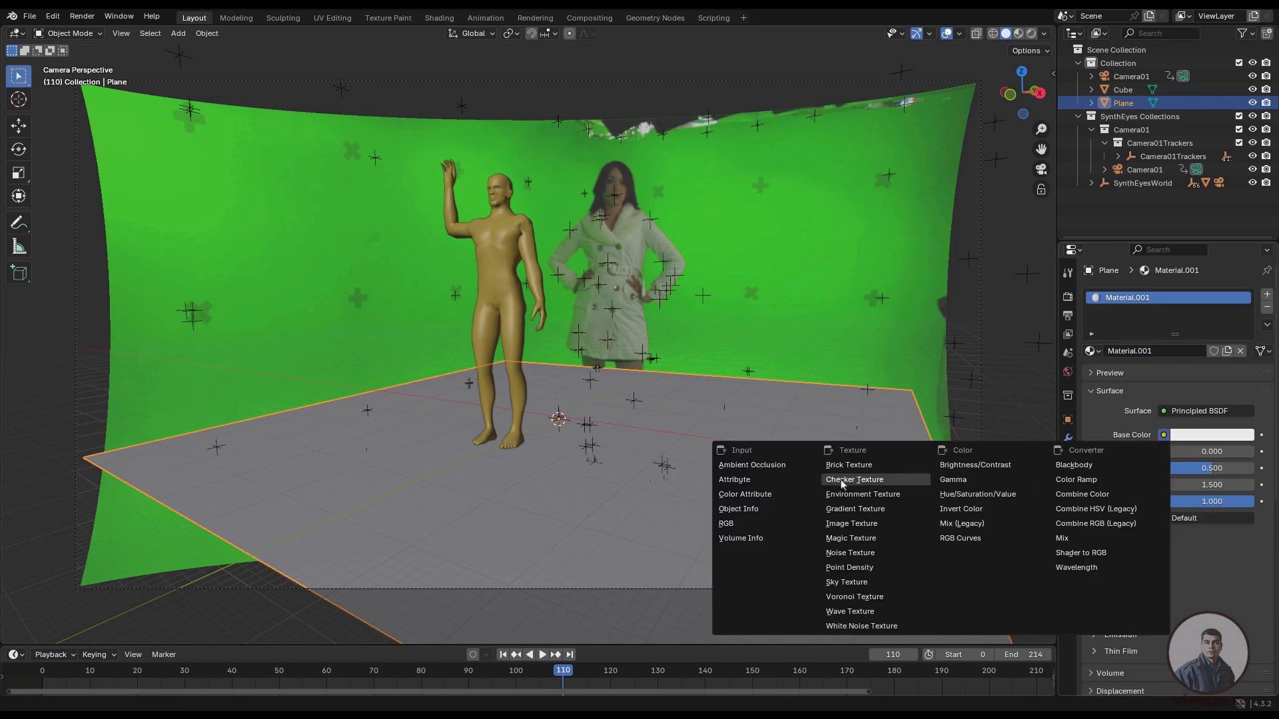
pyautogui.click(877, 479)
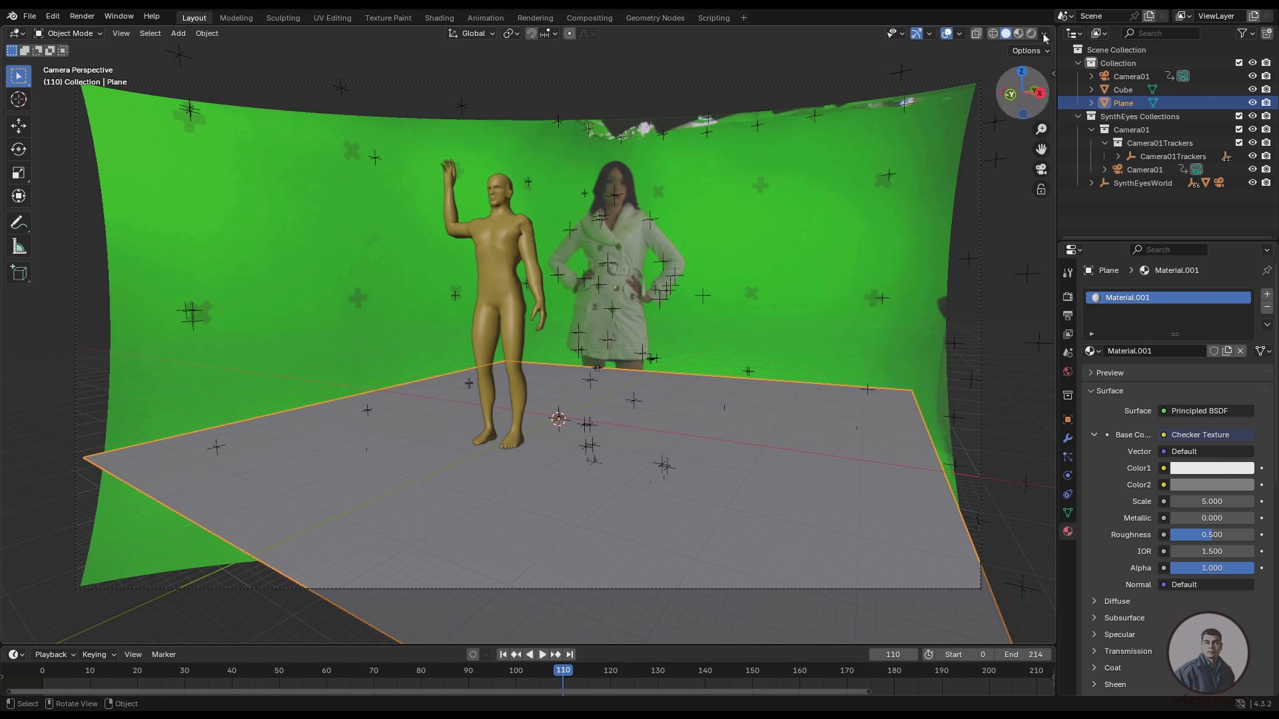
pyautogui.click(1018, 34)
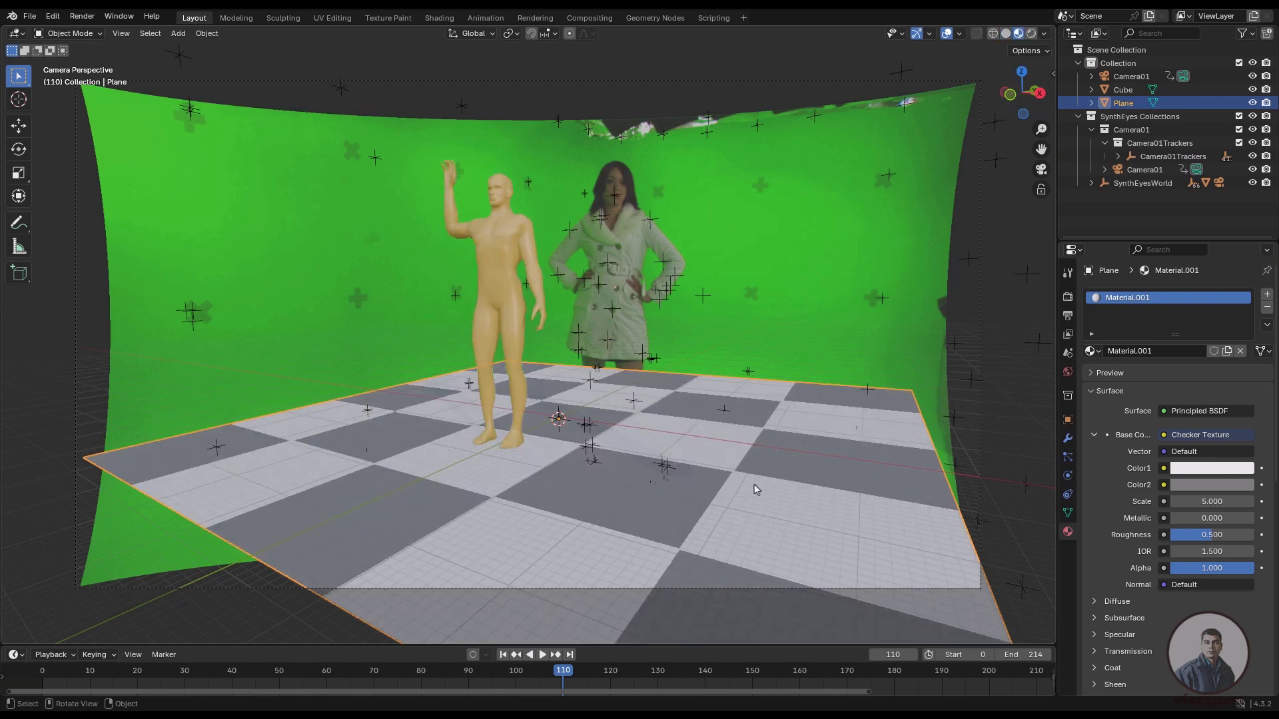
# Go to frame 204 and assign the plane's checker material, Material.001, to the column.
pyautogui.moveTo(567, 672); pyautogui.dragTo(1007, 641)
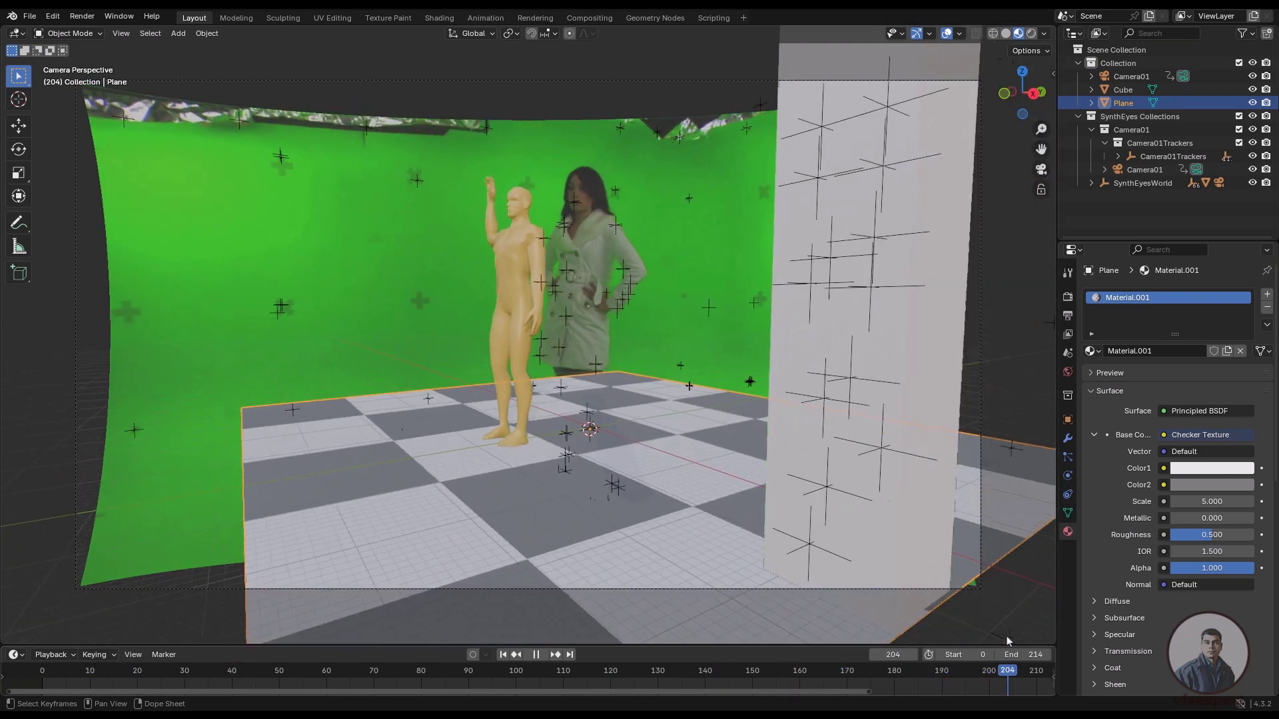
pyautogui.click(891, 343)
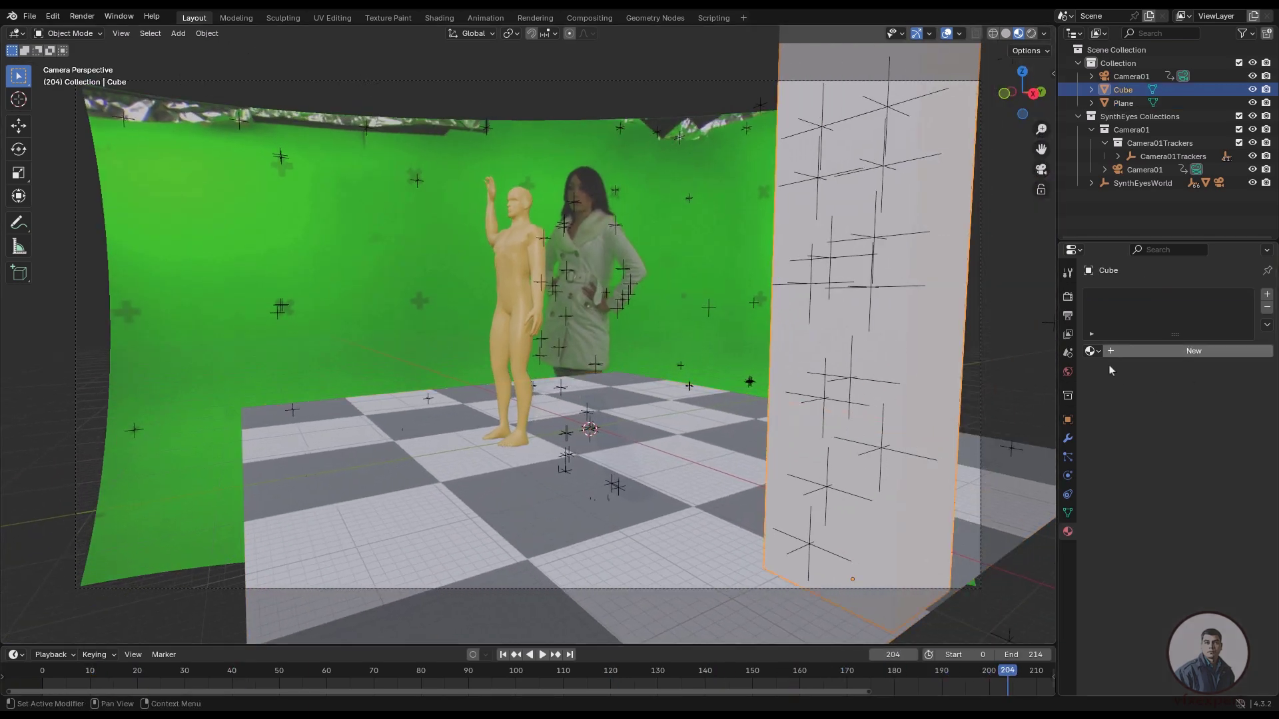
pyautogui.click(1092, 351)
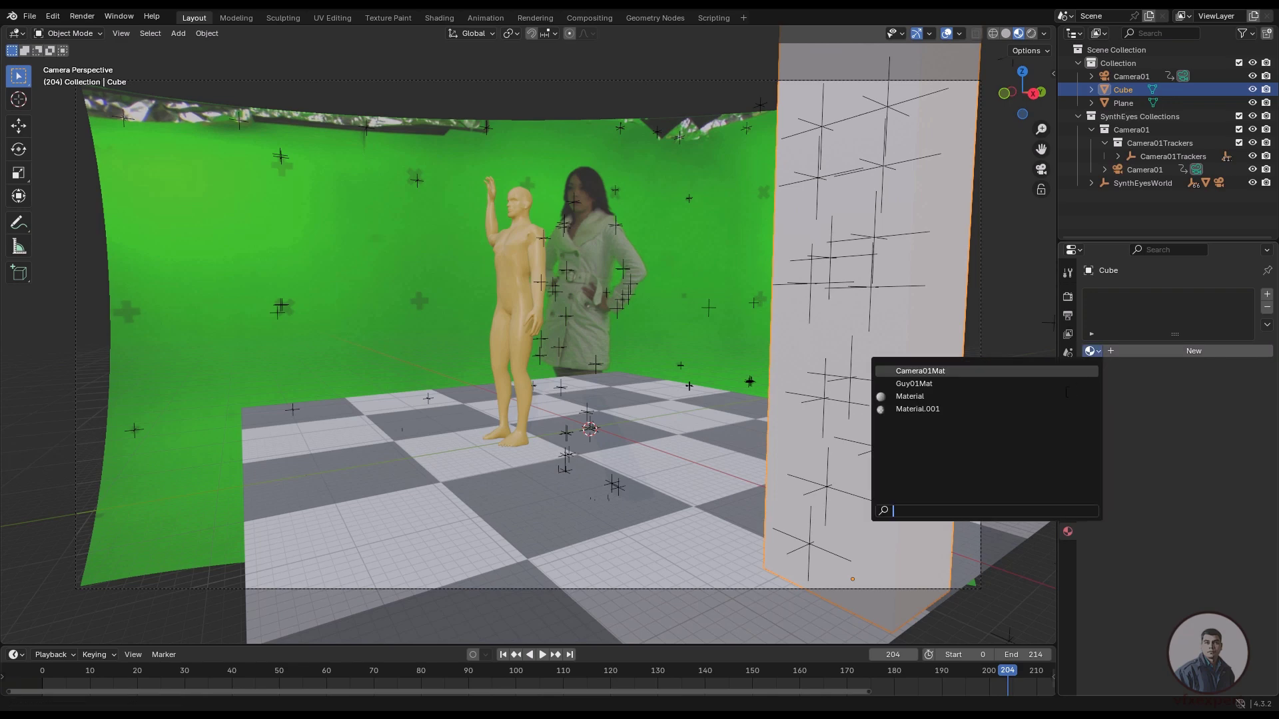
pyautogui.click(922, 409)
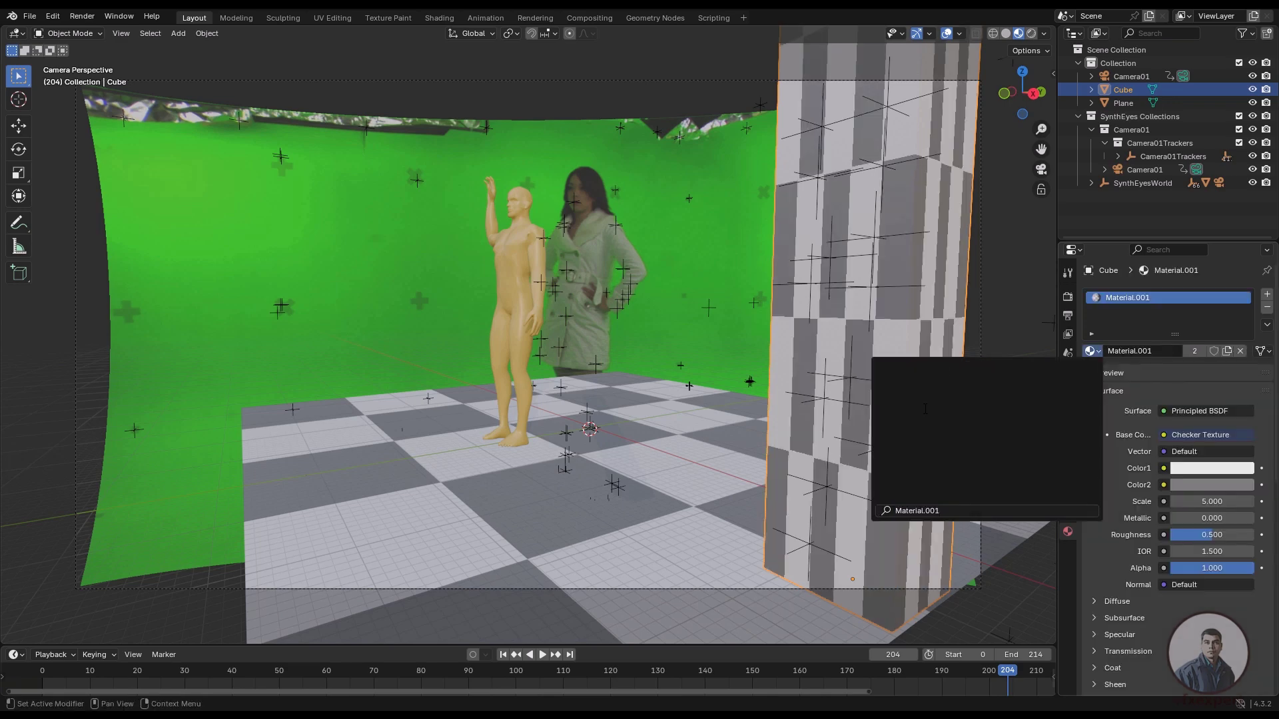
# Deselect everything, then scrub and play the shot to check how the checkered floor and column hold to the plate.
pyautogui.hotkey('alt', 'a')
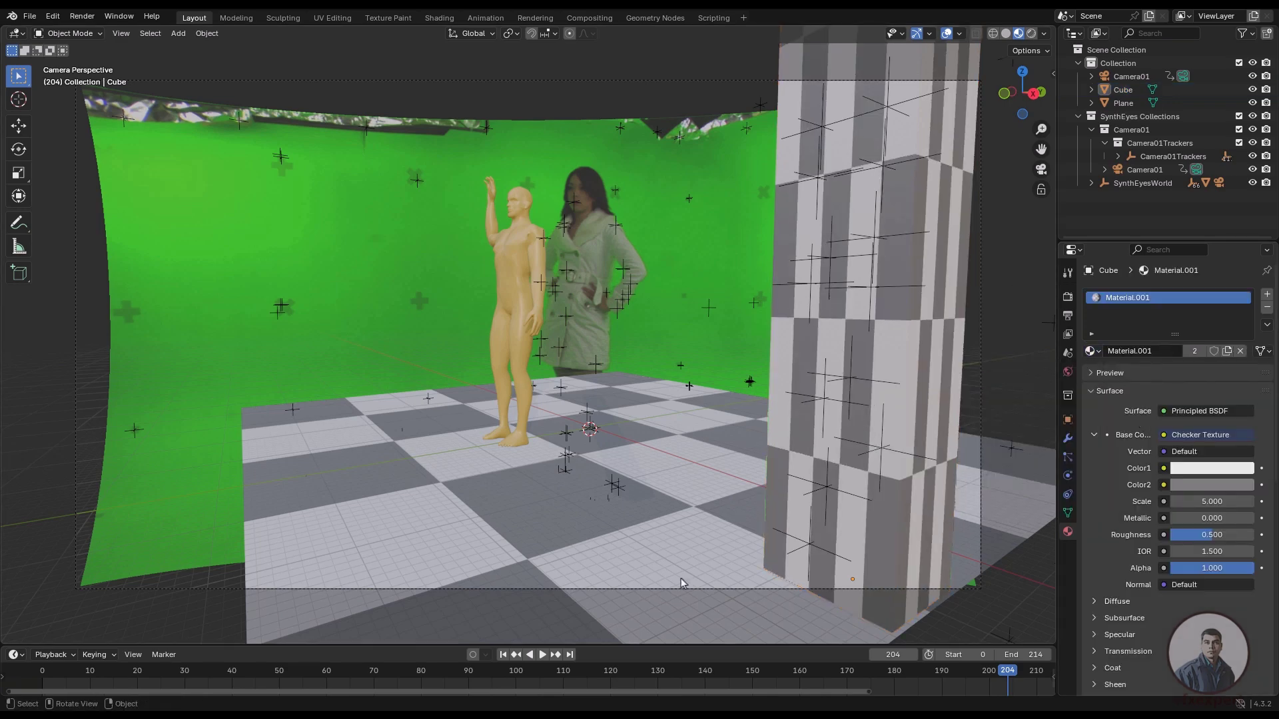
pyautogui.moveTo(1011, 674); pyautogui.dragTo(849, 668)
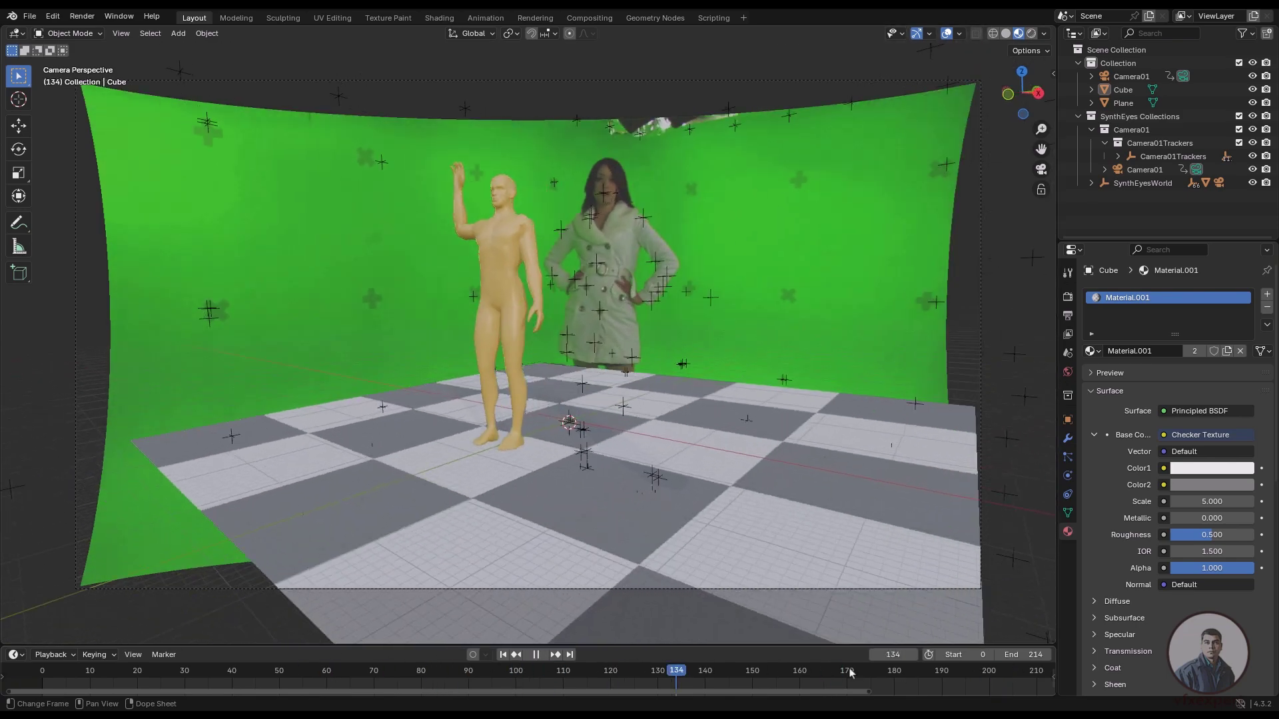
pyautogui.press('space')
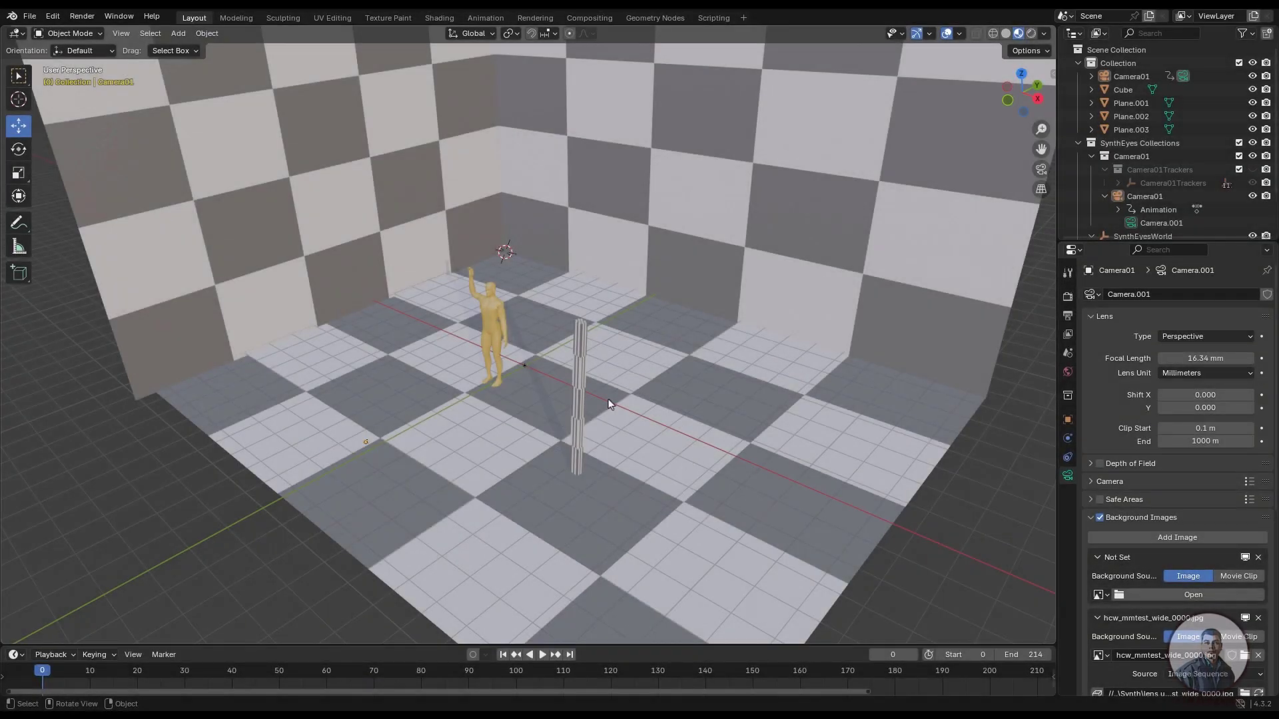
# Inspect the scene's column and two checkered wall planes outside the camera view, then return to the Camera01 view.
pyautogui.moveTo(750, 509); pyautogui.dragTo(637, 377, button='middle')
pyautogui.click(593, 370)
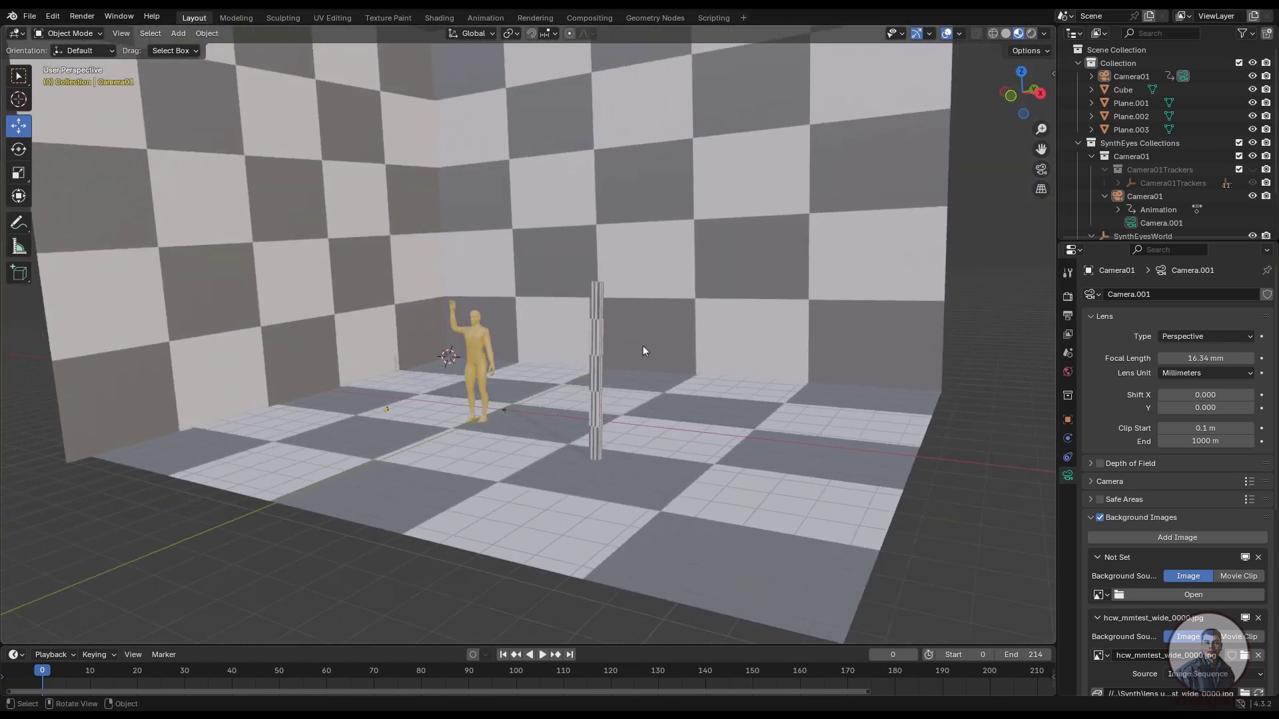
pyautogui.click(736, 377)
pyautogui.click(737, 351)
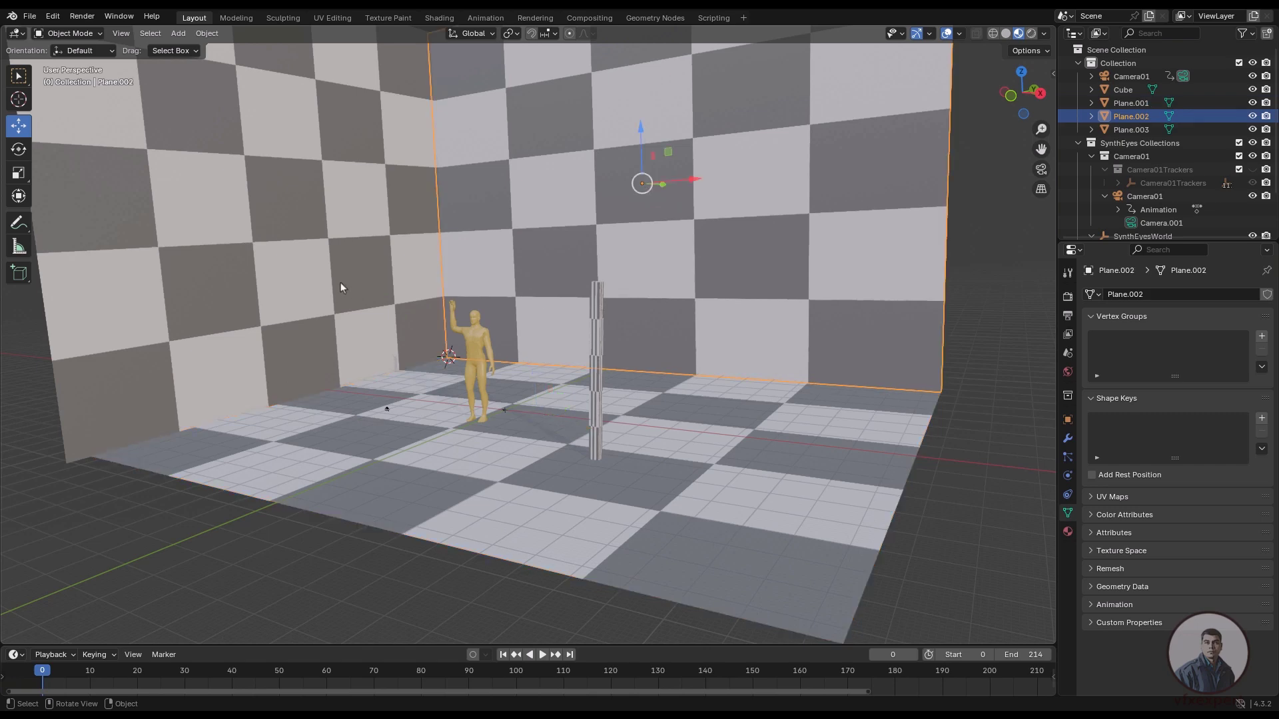
pyautogui.click(369, 378)
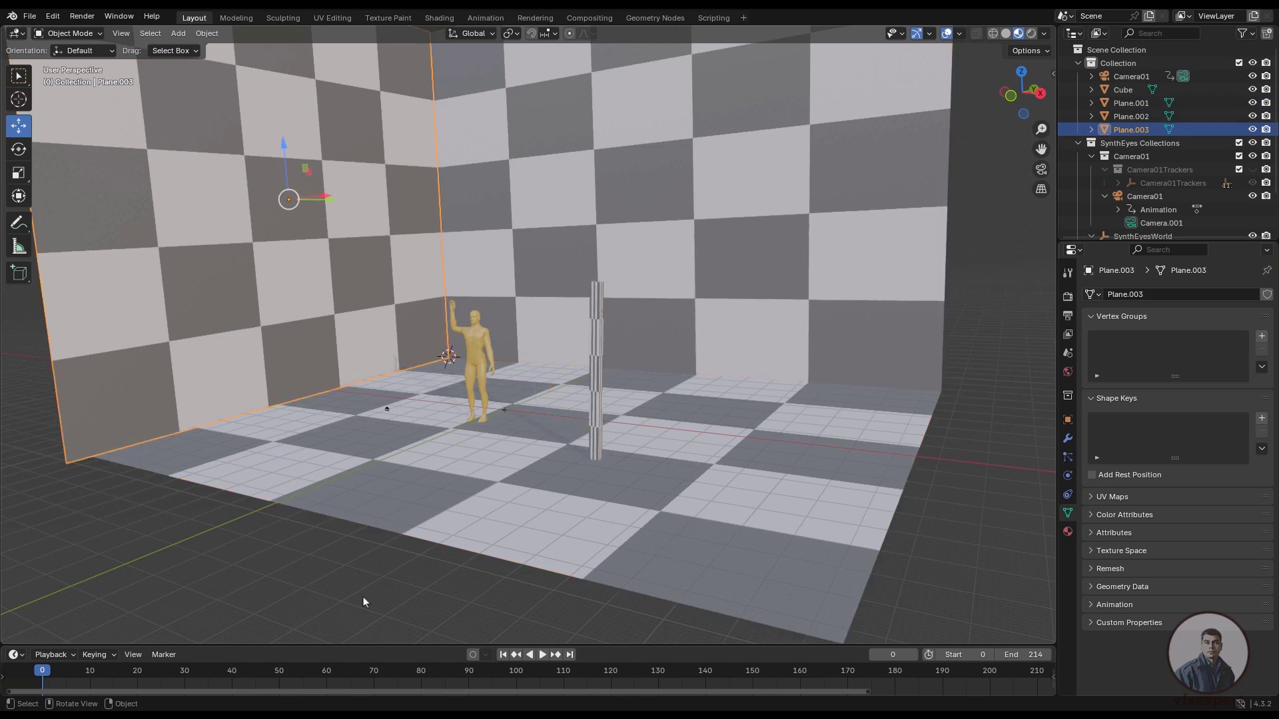
pyautogui.click(1041, 169)
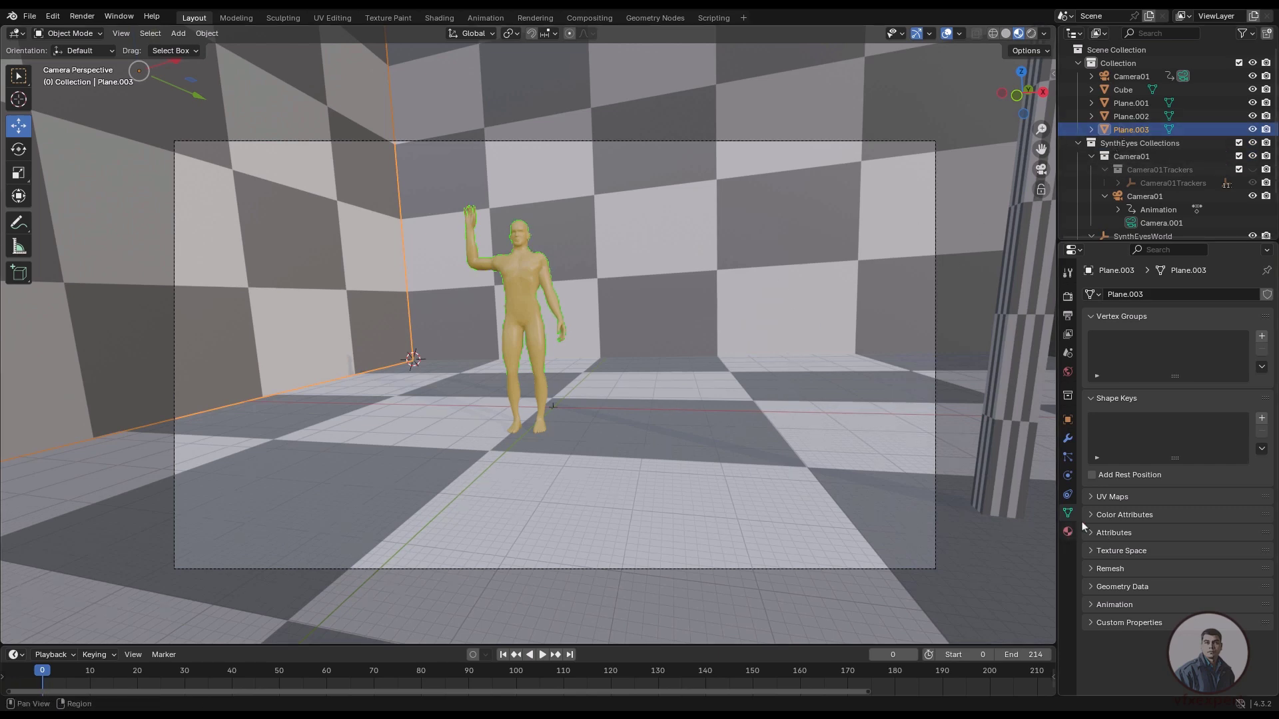
# Expand the selected wall plane's checker material settings and set the material's Alpha to 0.5.
pyautogui.click(1067, 531)
pyautogui.scroll(-3, 1120, 620)
pyautogui.scroll(-8, 1120, 619)
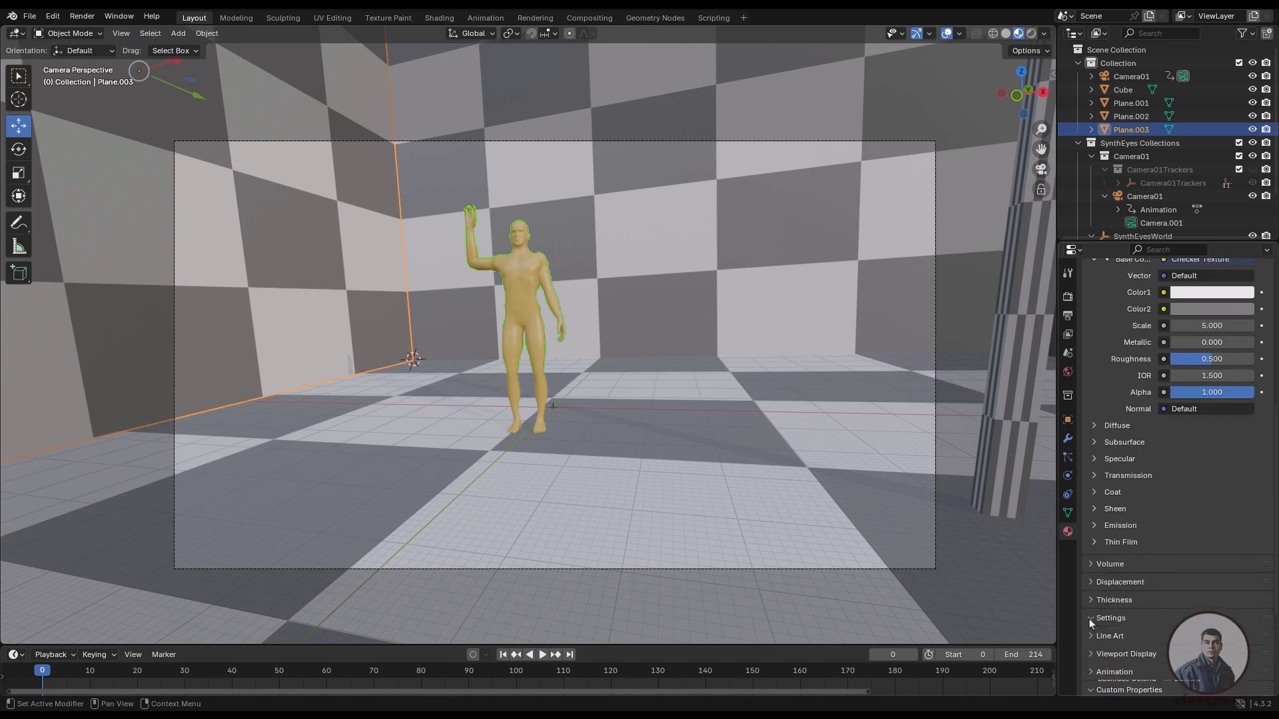
pyautogui.click(1092, 618)
pyautogui.scroll(-1, 1124, 644)
pyautogui.scroll(-6, 1123, 644)
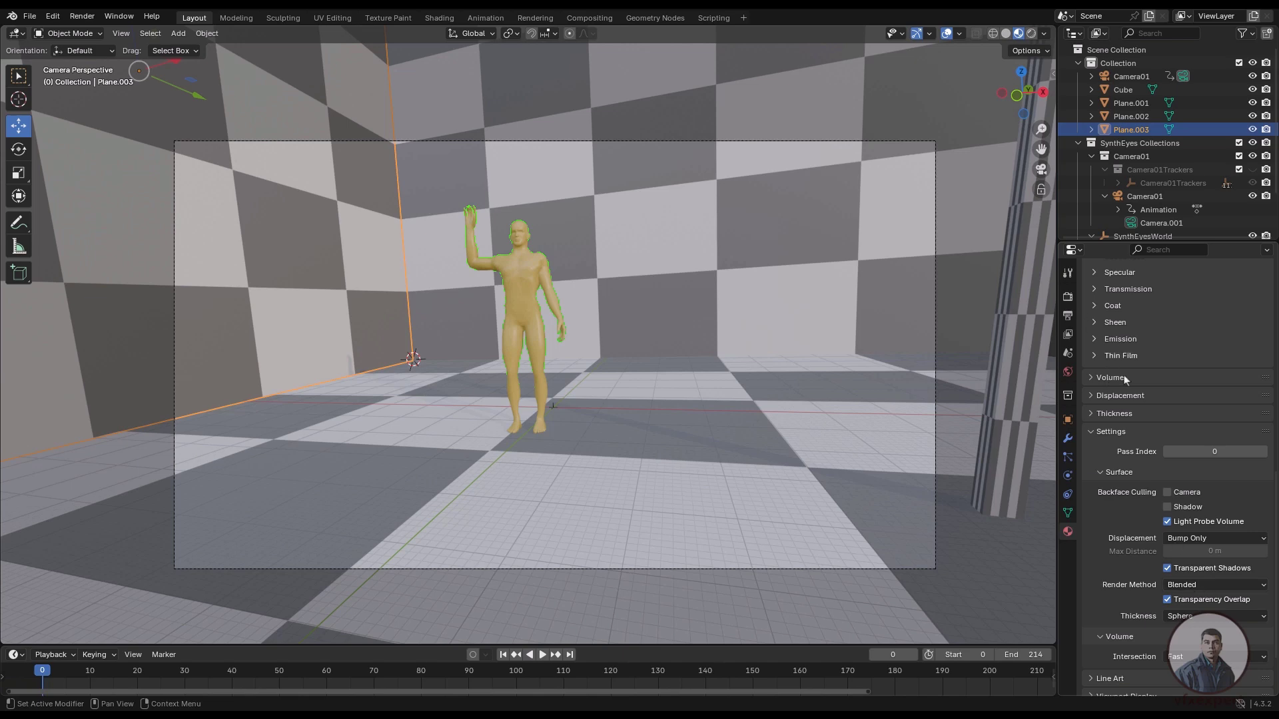
pyautogui.scroll(8, 1159, 446)
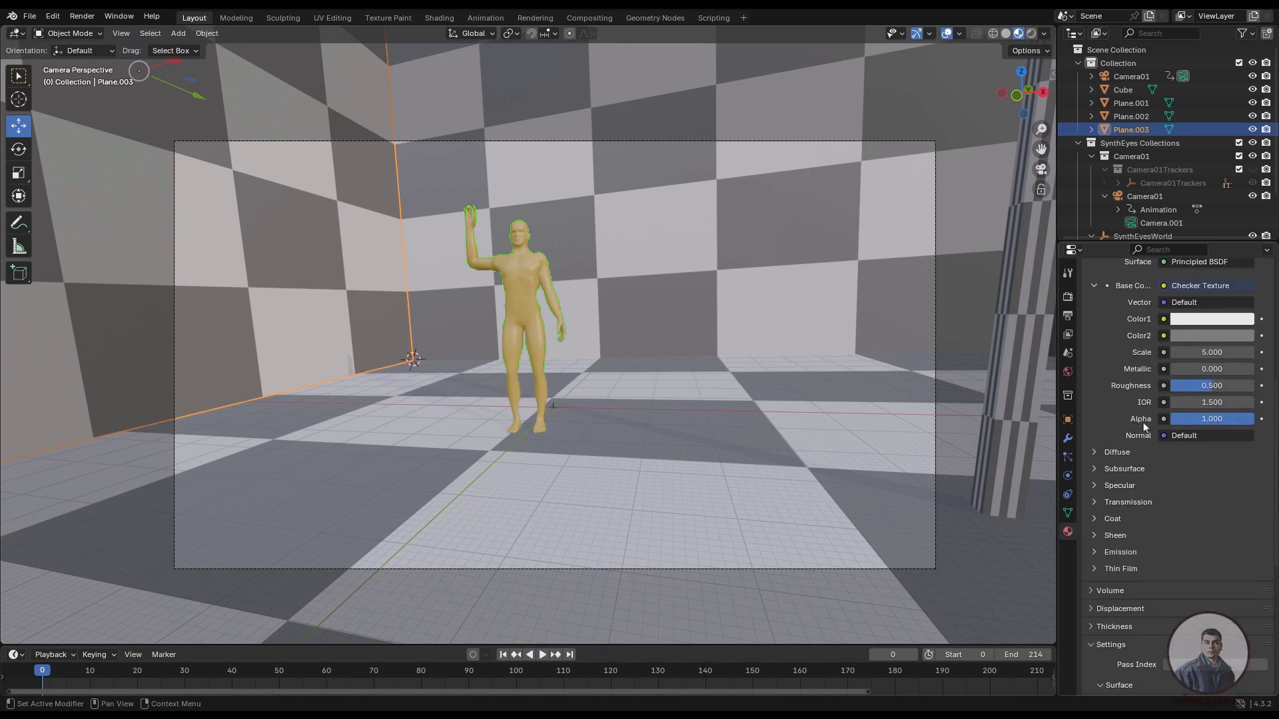
pyautogui.click(1214, 419)
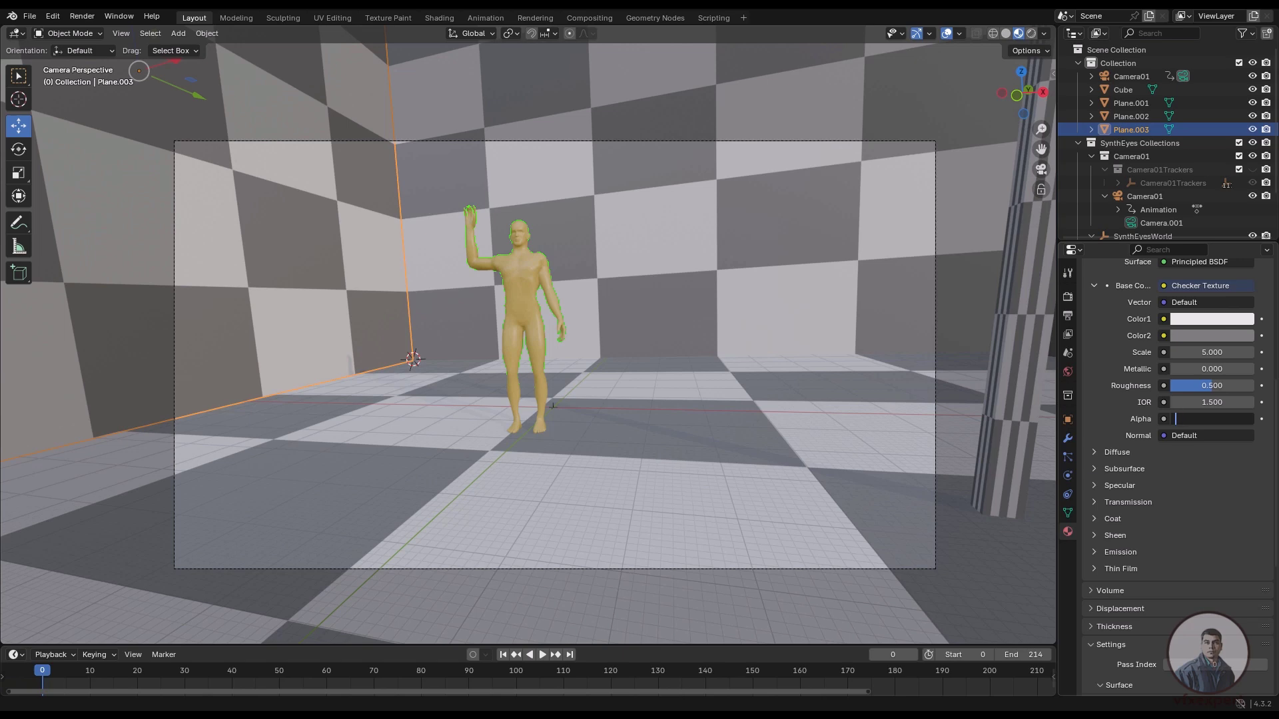
pyautogui.write('.5')
pyautogui.press('Return')
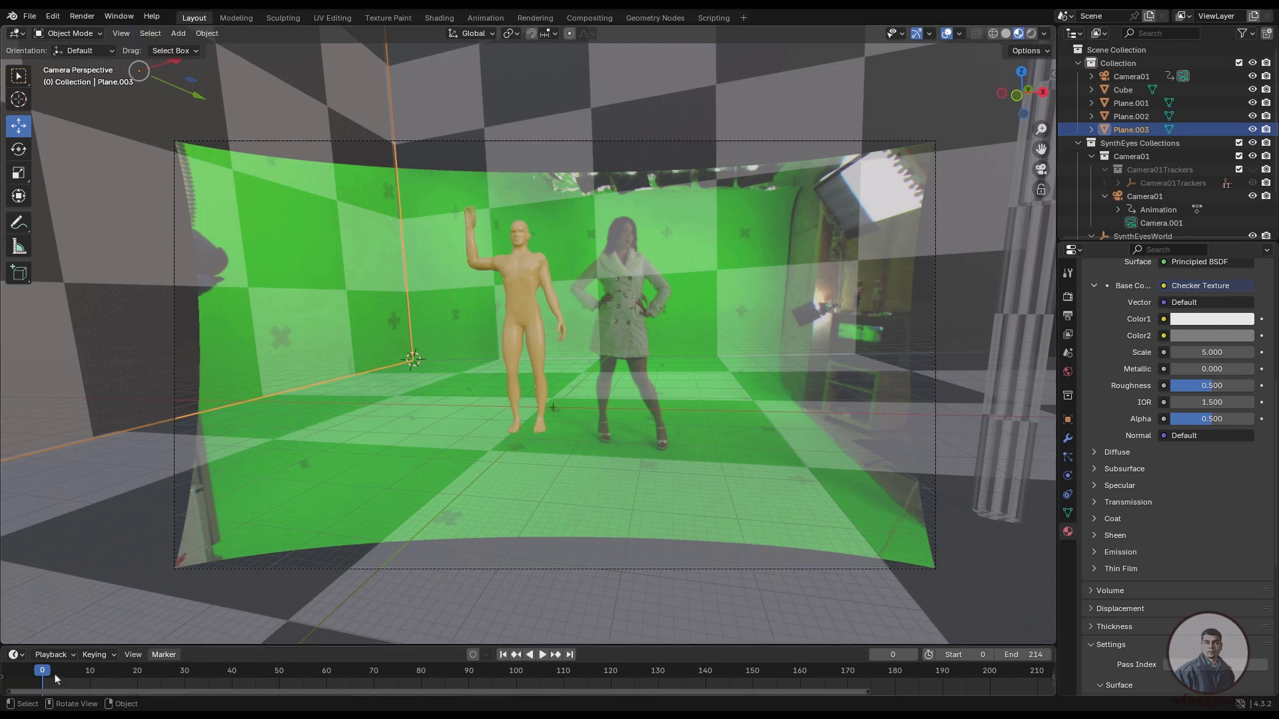
# Play the shot to check the see-through checker geometry against the plate, set Alpha to 0.7, and scrub to frame 203.
pyautogui.press('space')
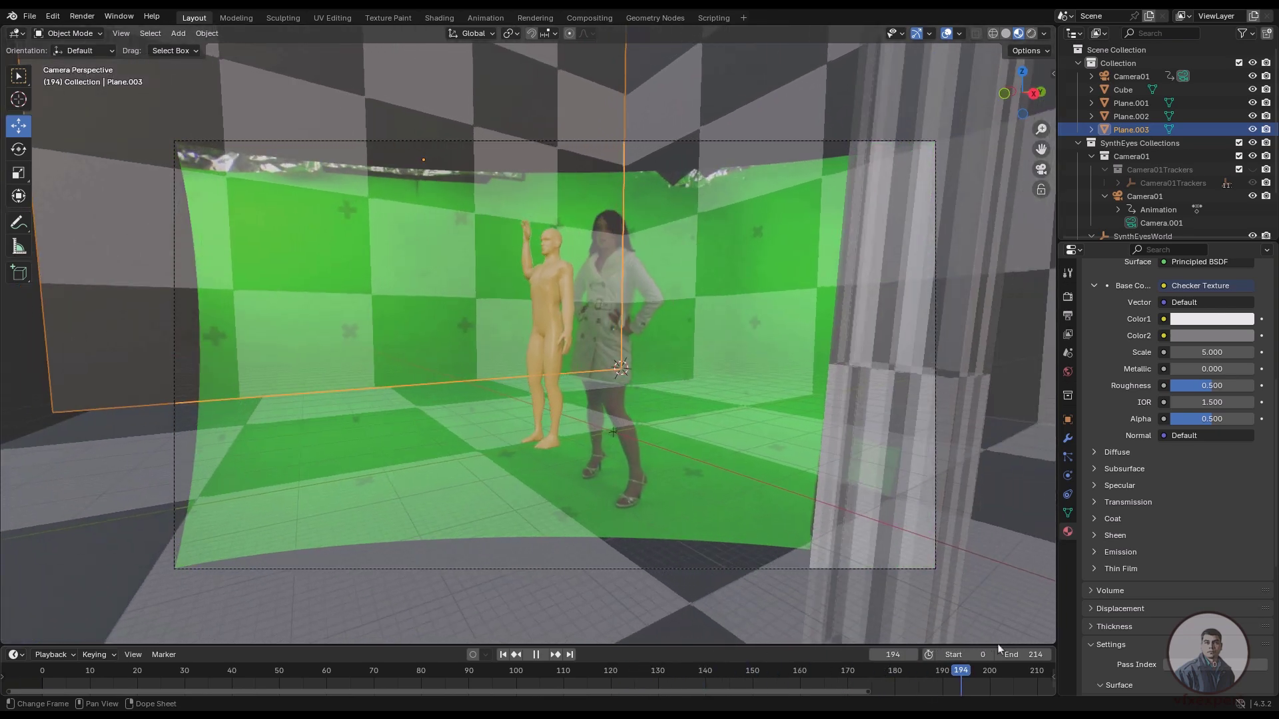
pyautogui.press('space')
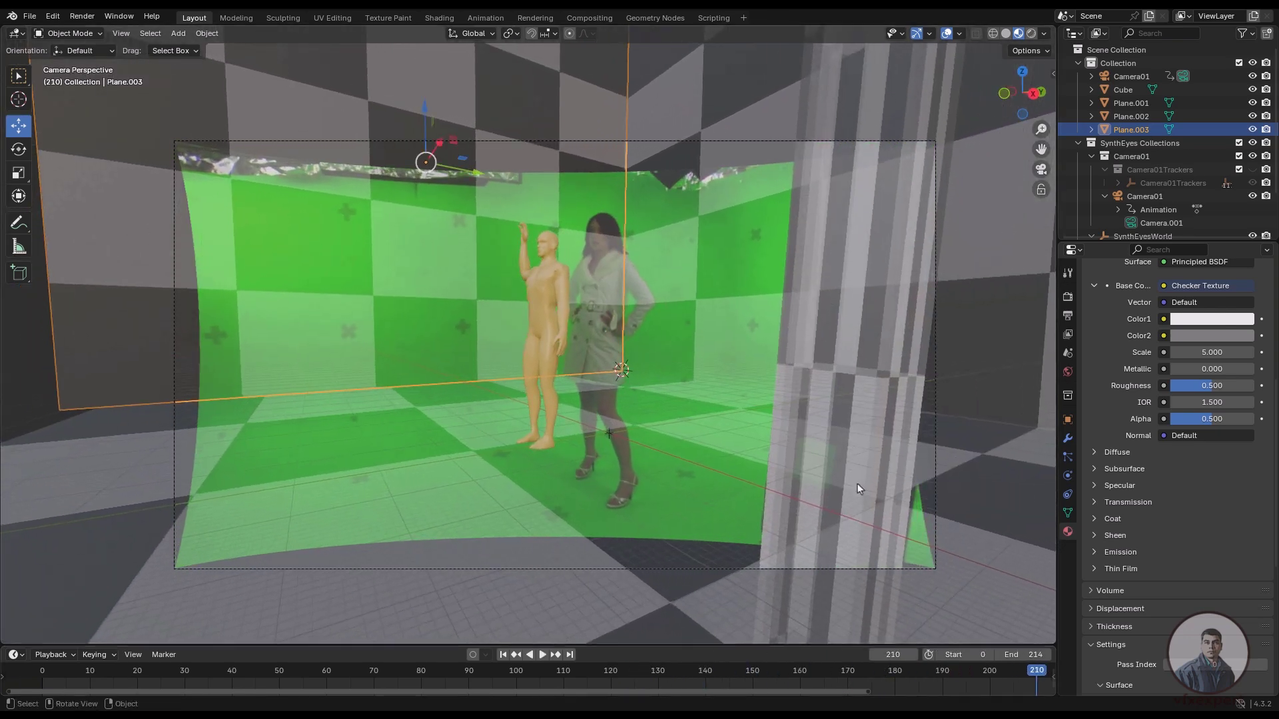
pyautogui.click(1229, 427)
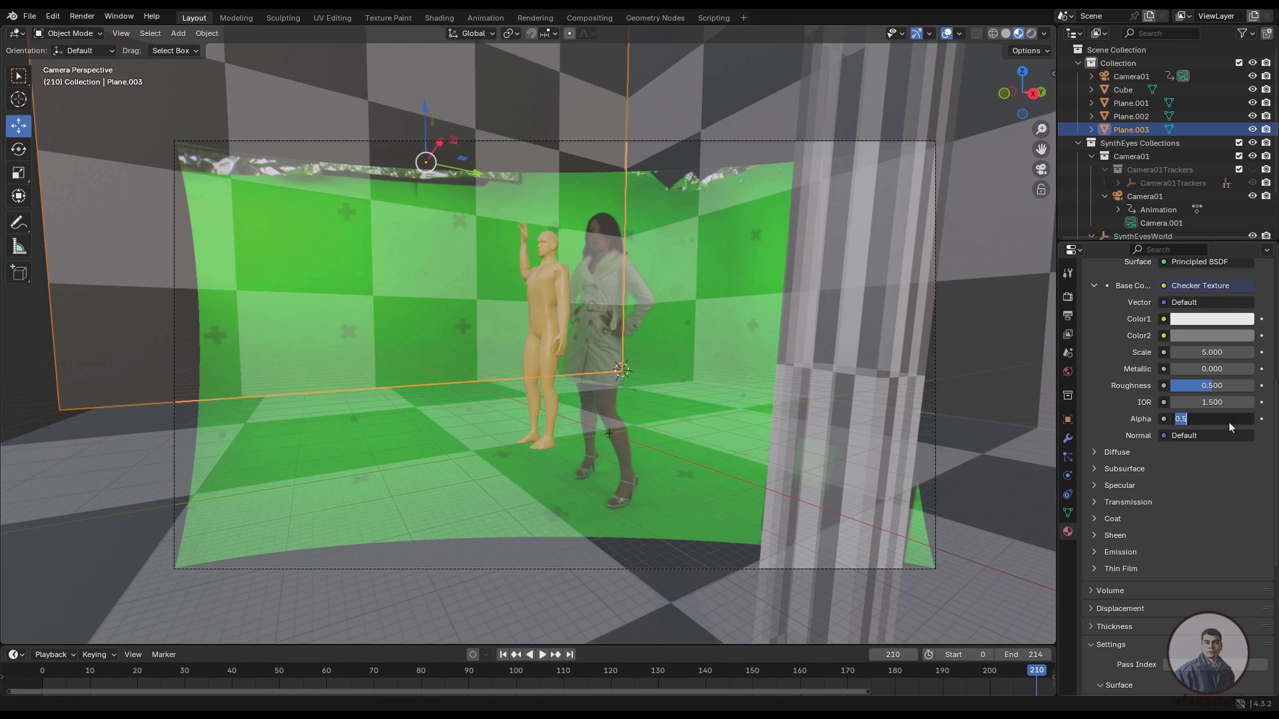
pyautogui.press('Return')
pyautogui.moveTo(922, 671); pyautogui.dragTo(1006, 674)
pyautogui.click(999, 593)
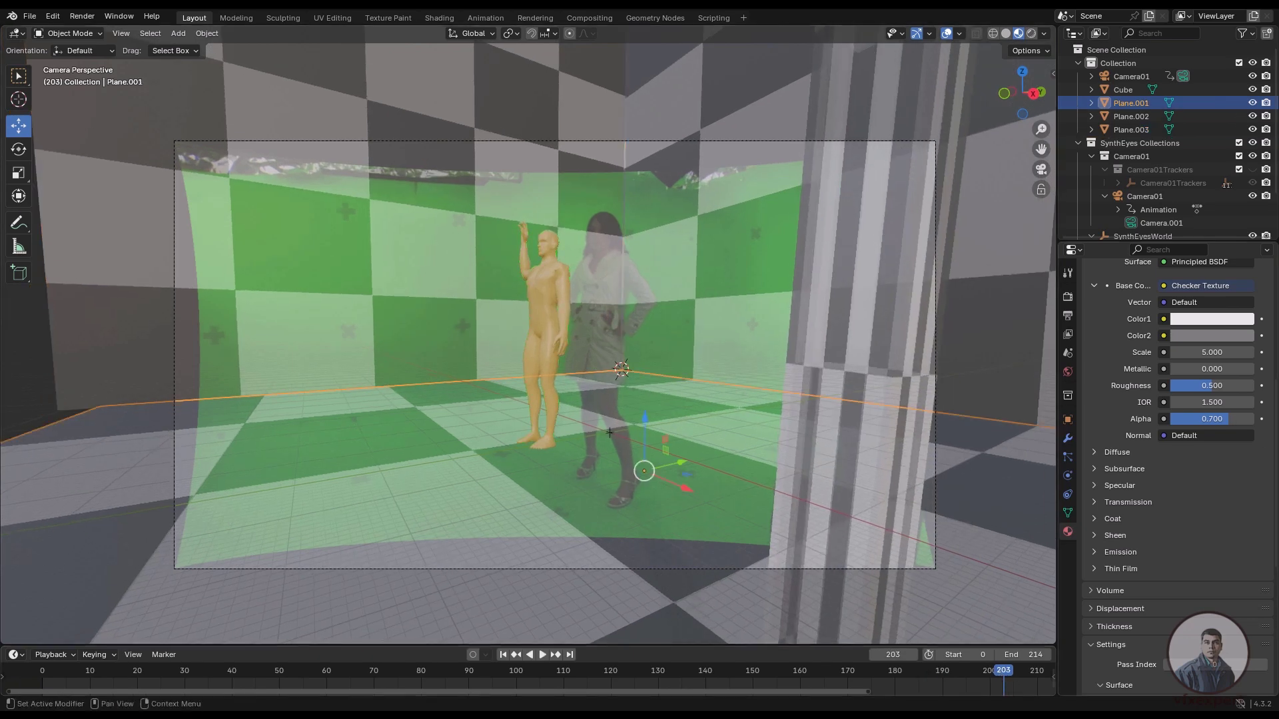
# Set the checker material's Alpha back to 1 with the floor plane selected.
pyautogui.moveTo(1240, 419); pyautogui.dragTo(1241, 419)
pyautogui.click(1240, 419)
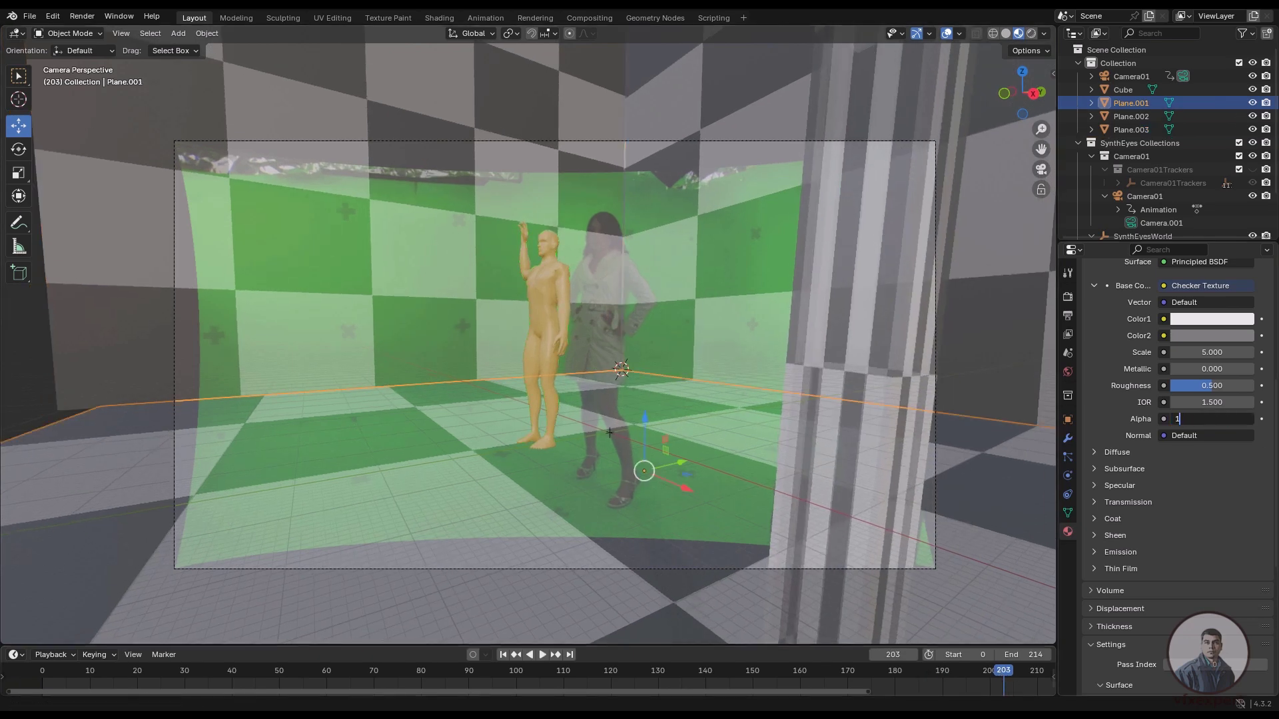
pyautogui.write('1')
pyautogui.press('Return')
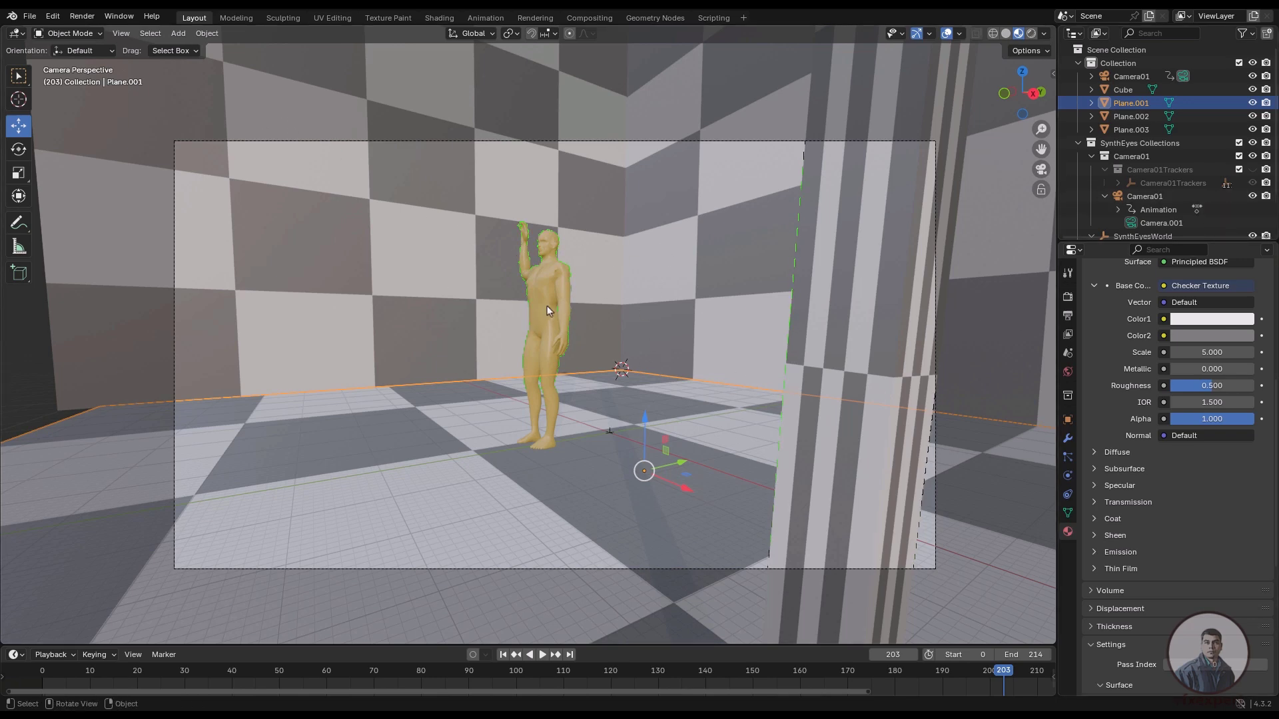
# Select the Guy01 mannequin, include it in renders, and test-render frame 203.
pyautogui.scroll(-3, 1166, 197)
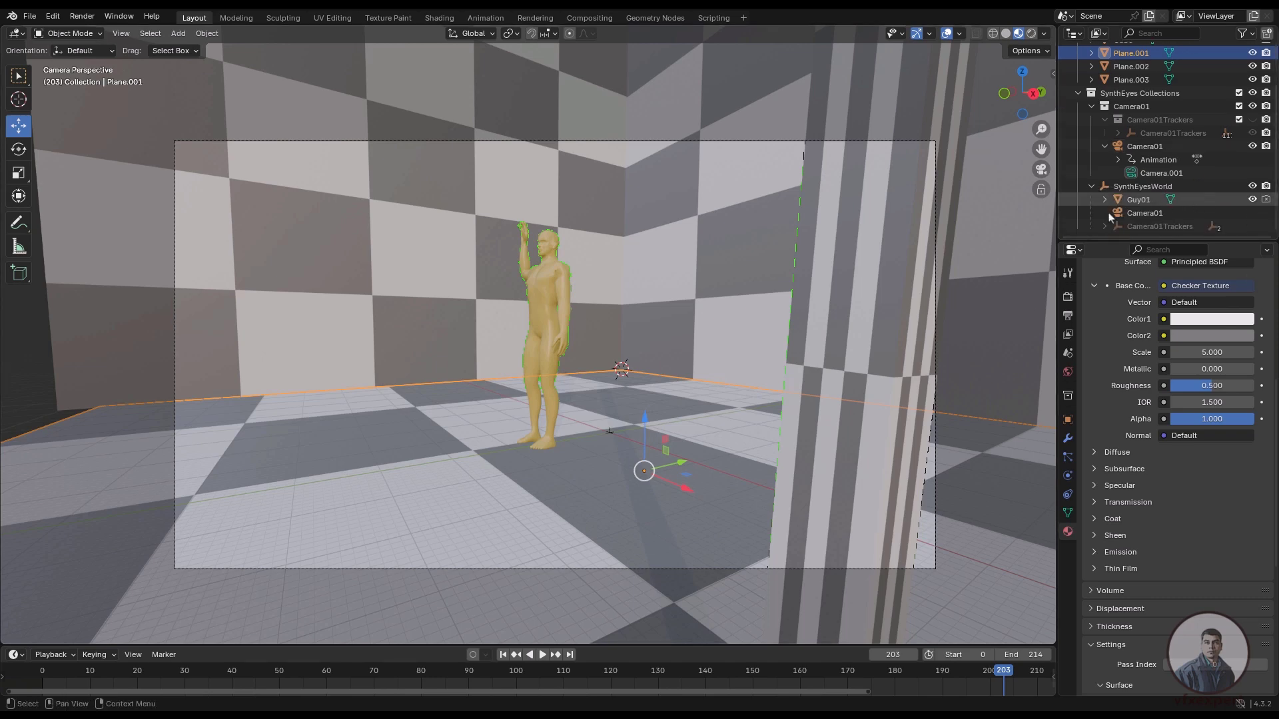
pyautogui.click(548, 327)
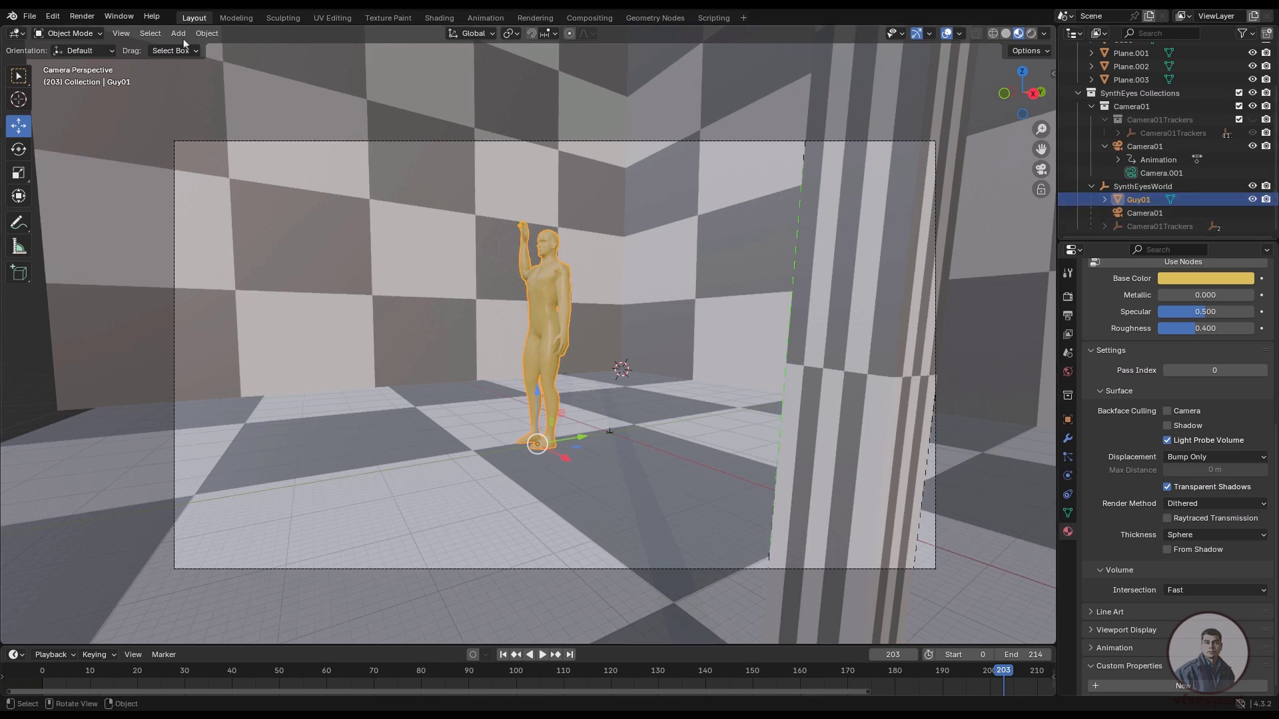
pyautogui.click(83, 16)
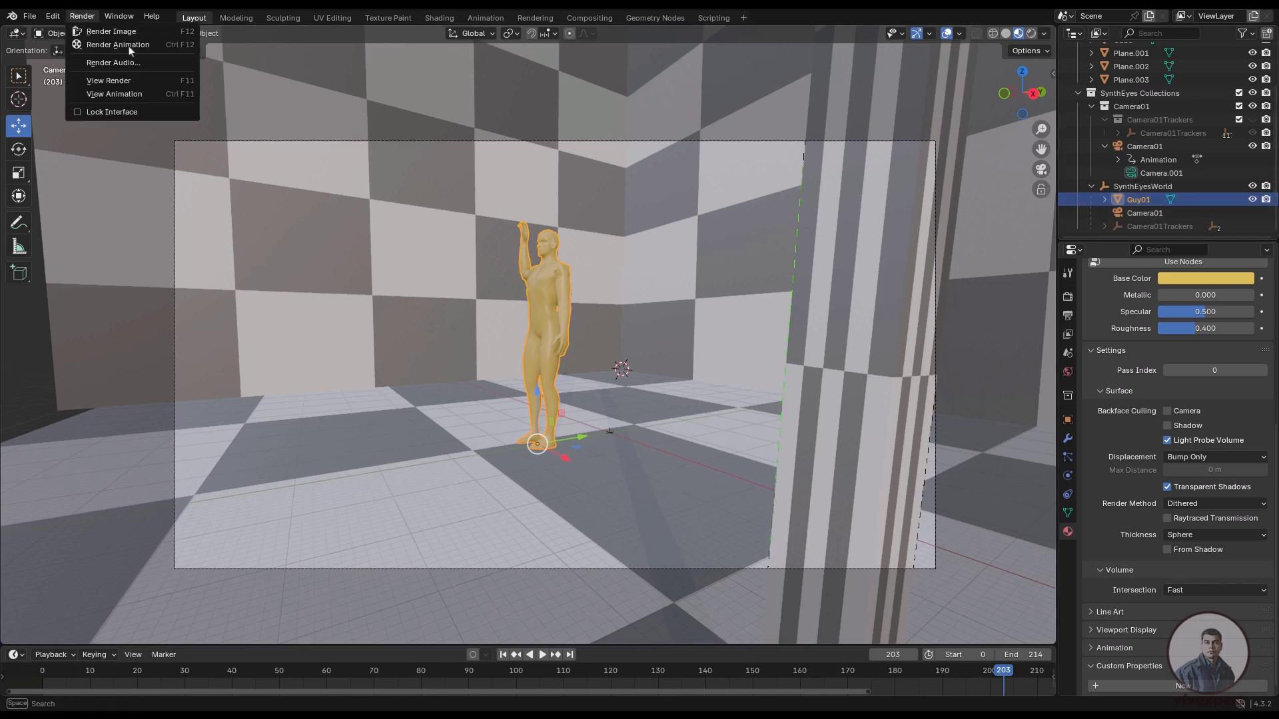
pyautogui.click(83, 16)
pyautogui.click(117, 45)
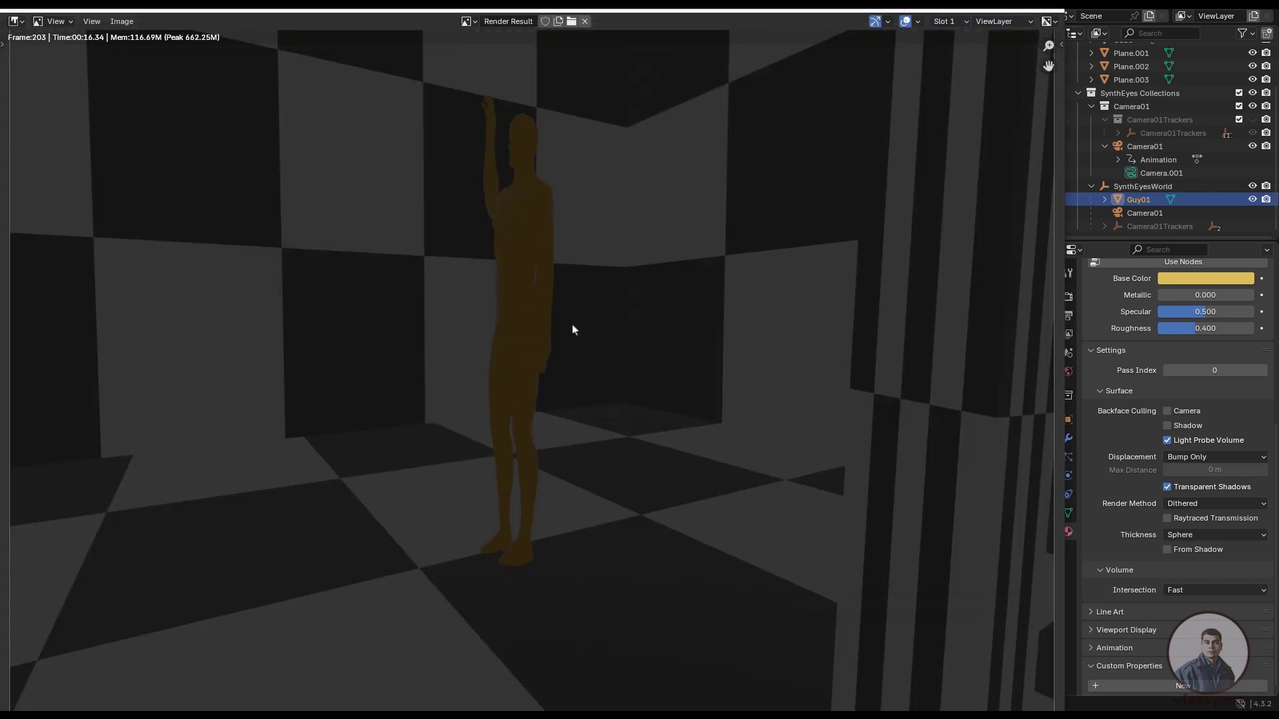
pyautogui.scroll(-2, 539, 370)
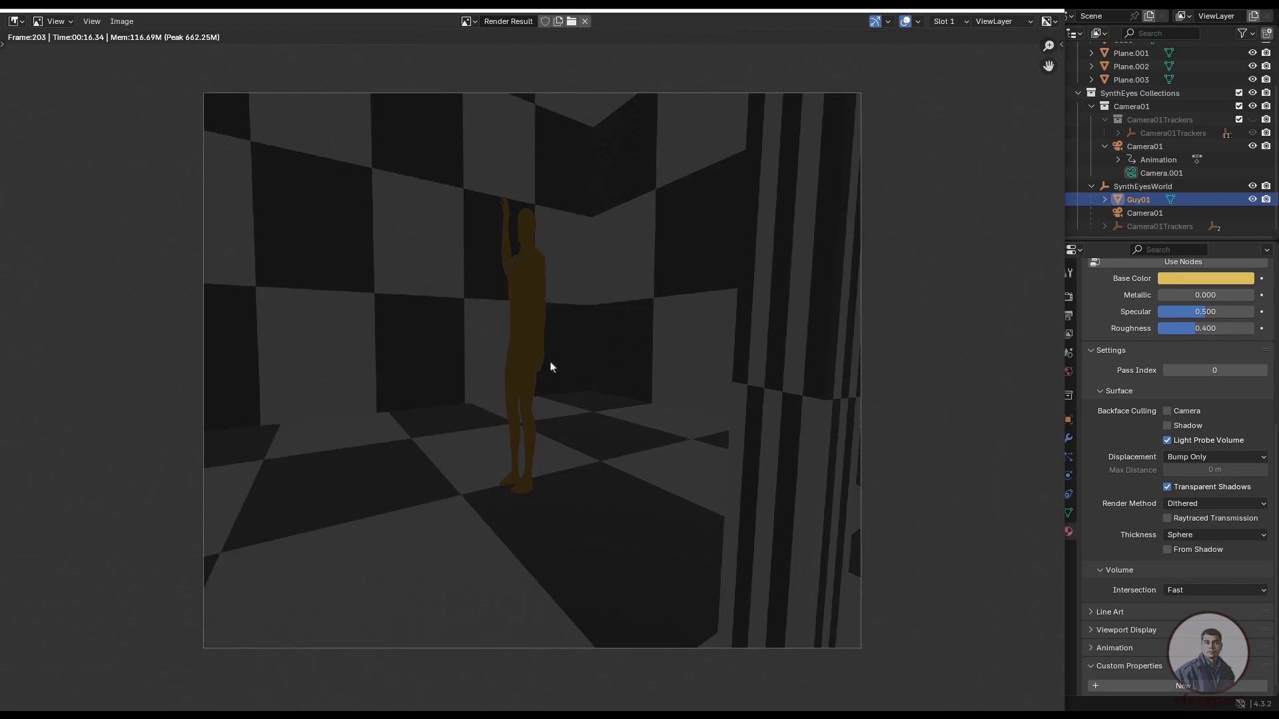
# Exclude Guy01 from rendering, render the still at frame 203 again, and close the render window.
pyautogui.click(1266, 199)
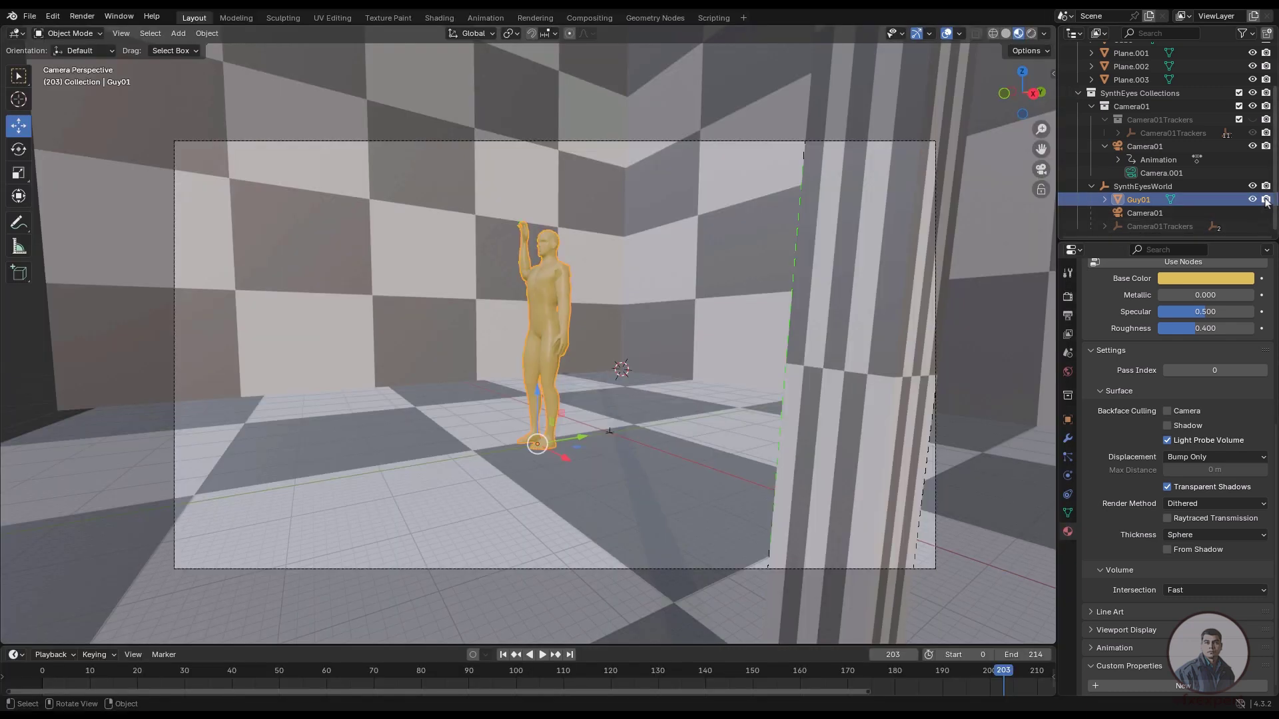
pyautogui.click(82, 16)
pyautogui.click(93, 33)
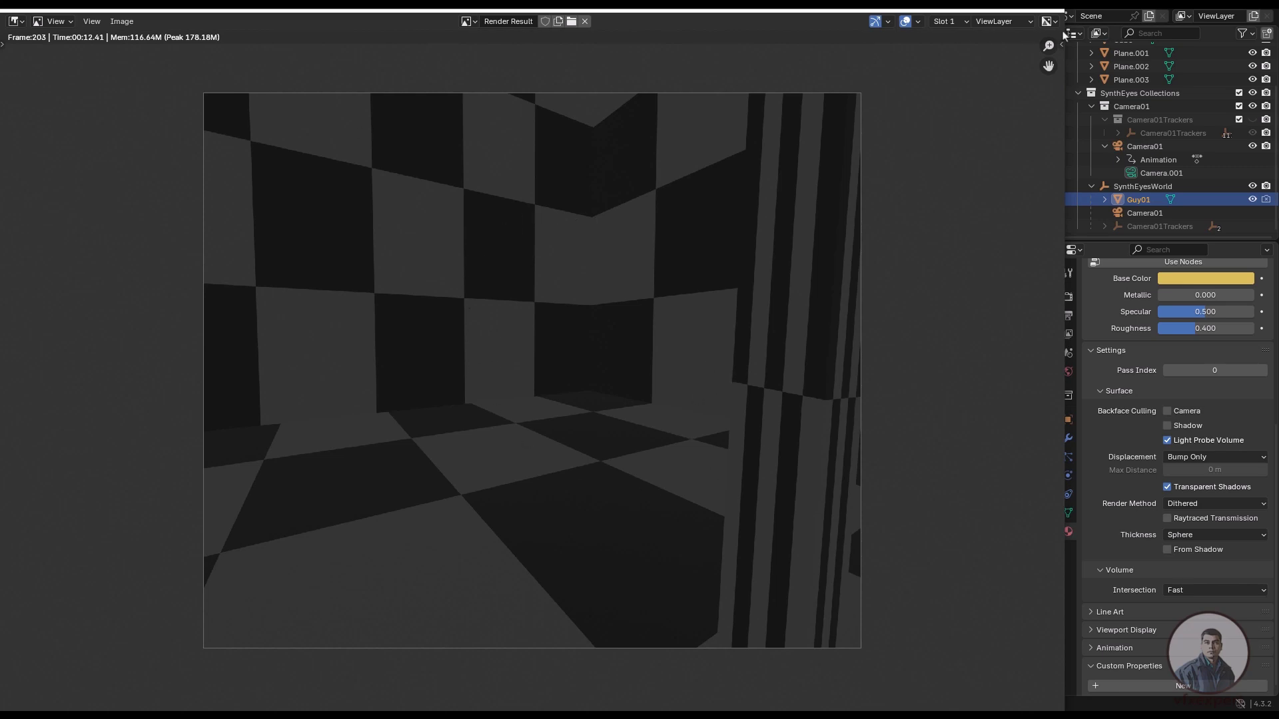
pyautogui.click(1052, 11)
# Play the shot through the tracked camera and return to frame 0.
pyautogui.press('space')
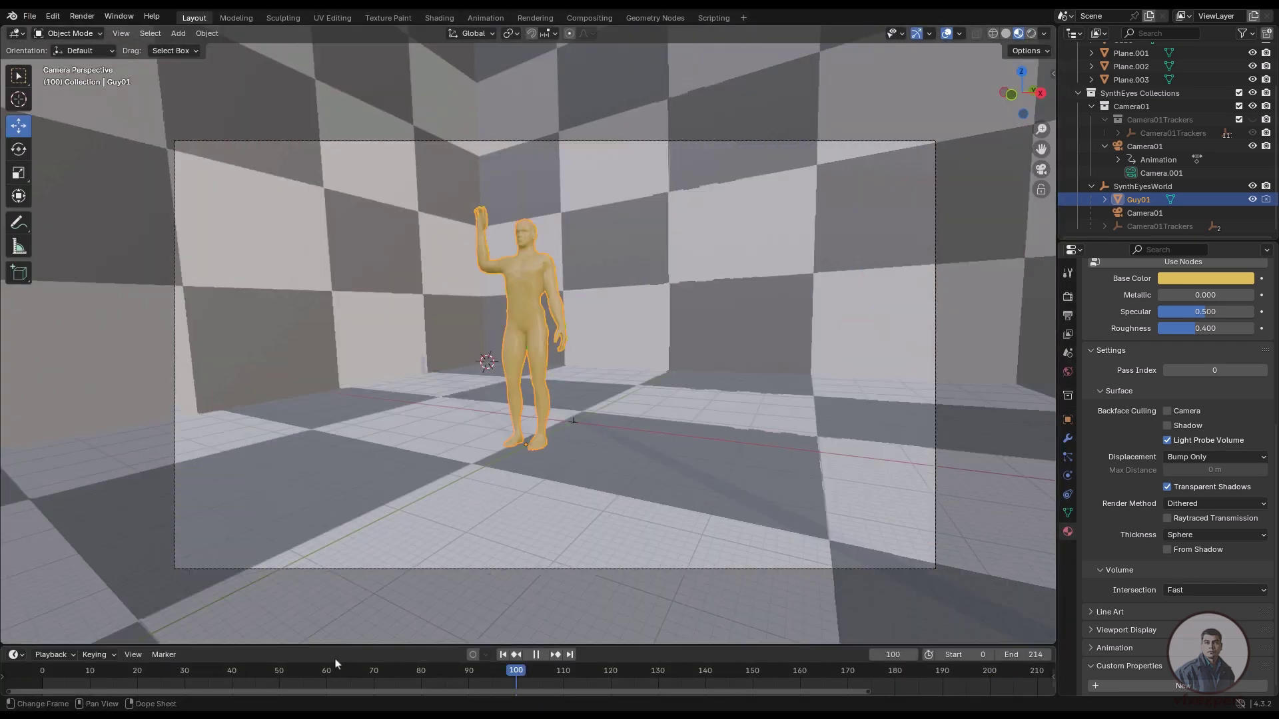
pyautogui.moveTo(335, 664); pyautogui.dragTo(33, 676)
pyautogui.press('space')
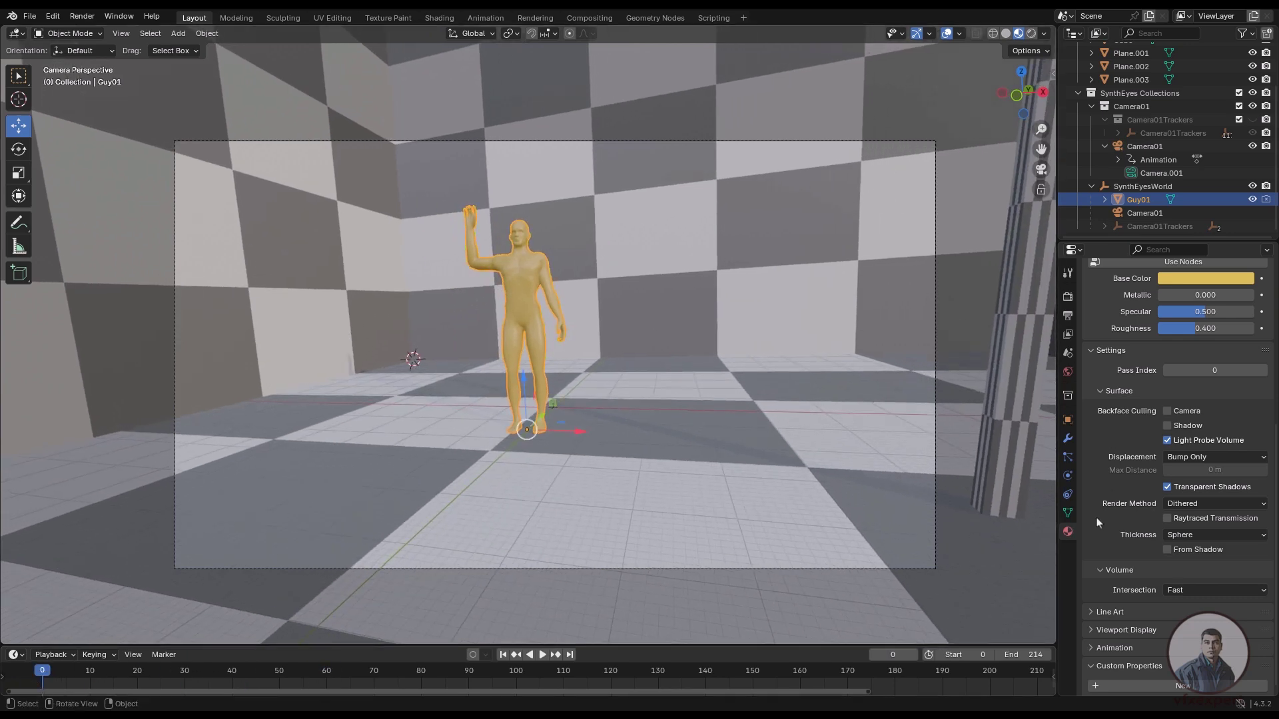
# Set the render output to render_out in the Export & Render folder and render the animation.
pyautogui.click(1067, 315)
pyautogui.scroll(-2, 1156, 630)
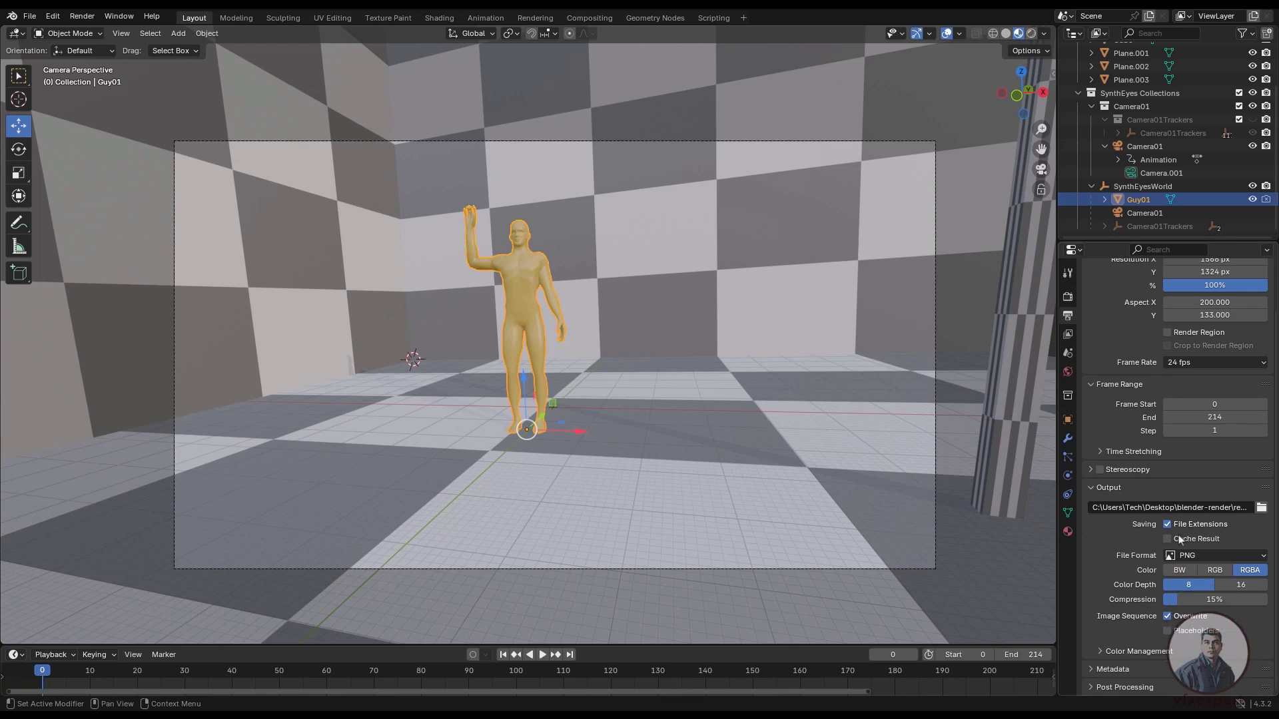
pyautogui.click(1261, 508)
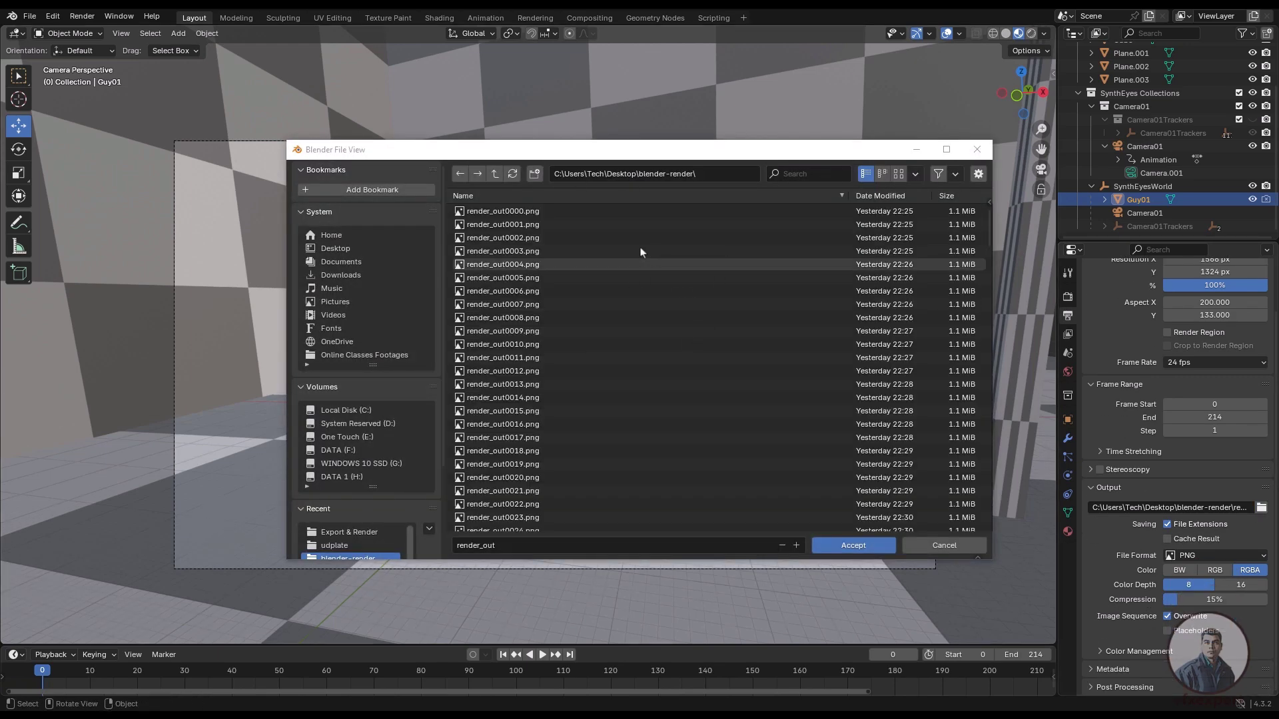
pyautogui.click(350, 532)
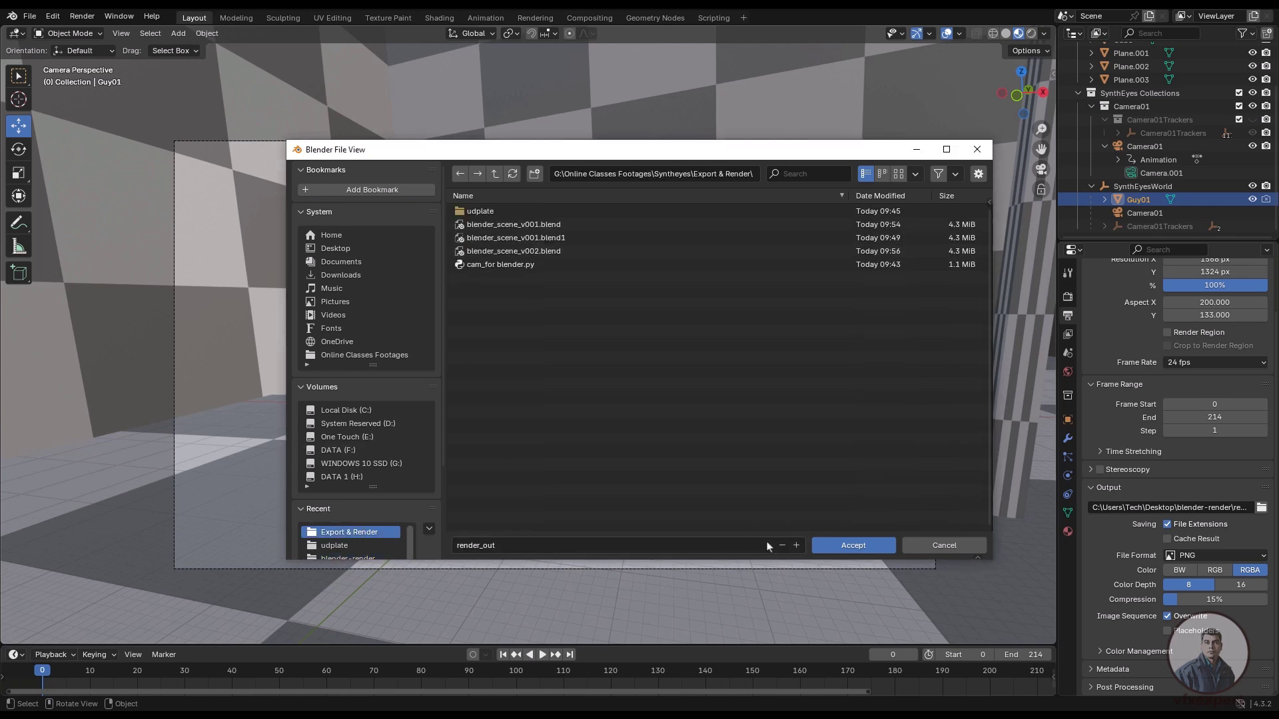
pyautogui.click(848, 547)
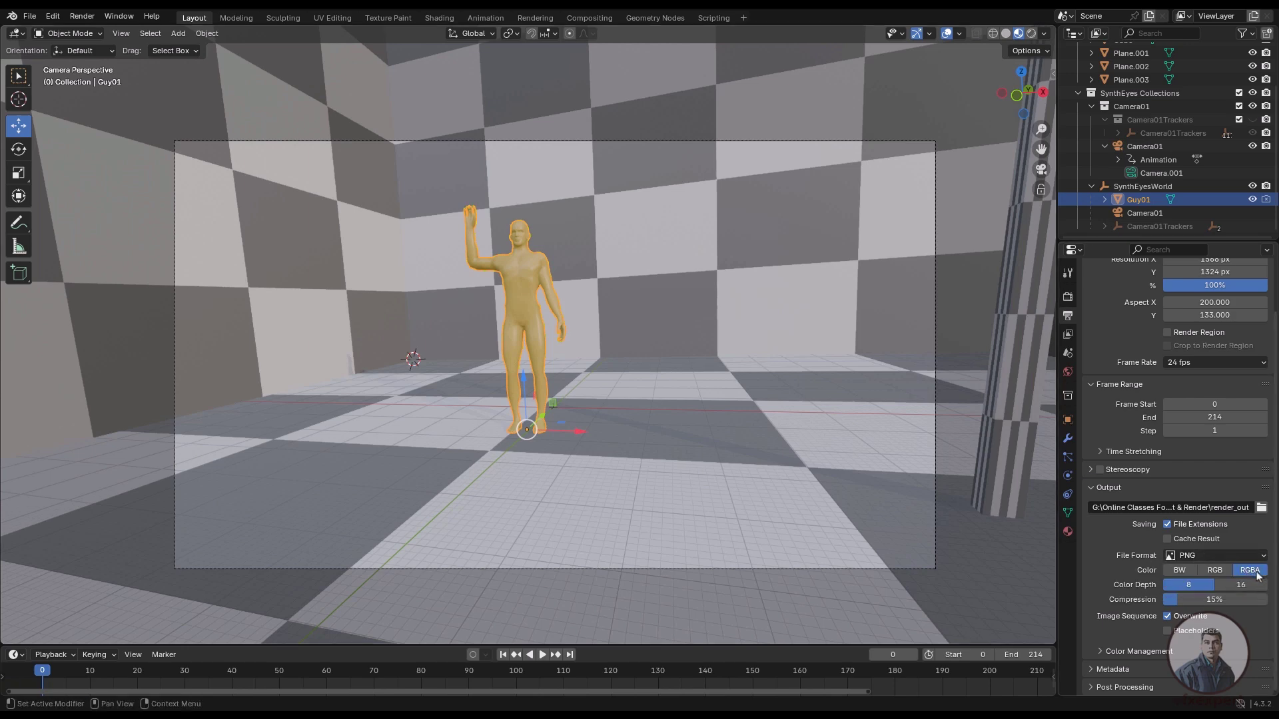
pyautogui.click(82, 17)
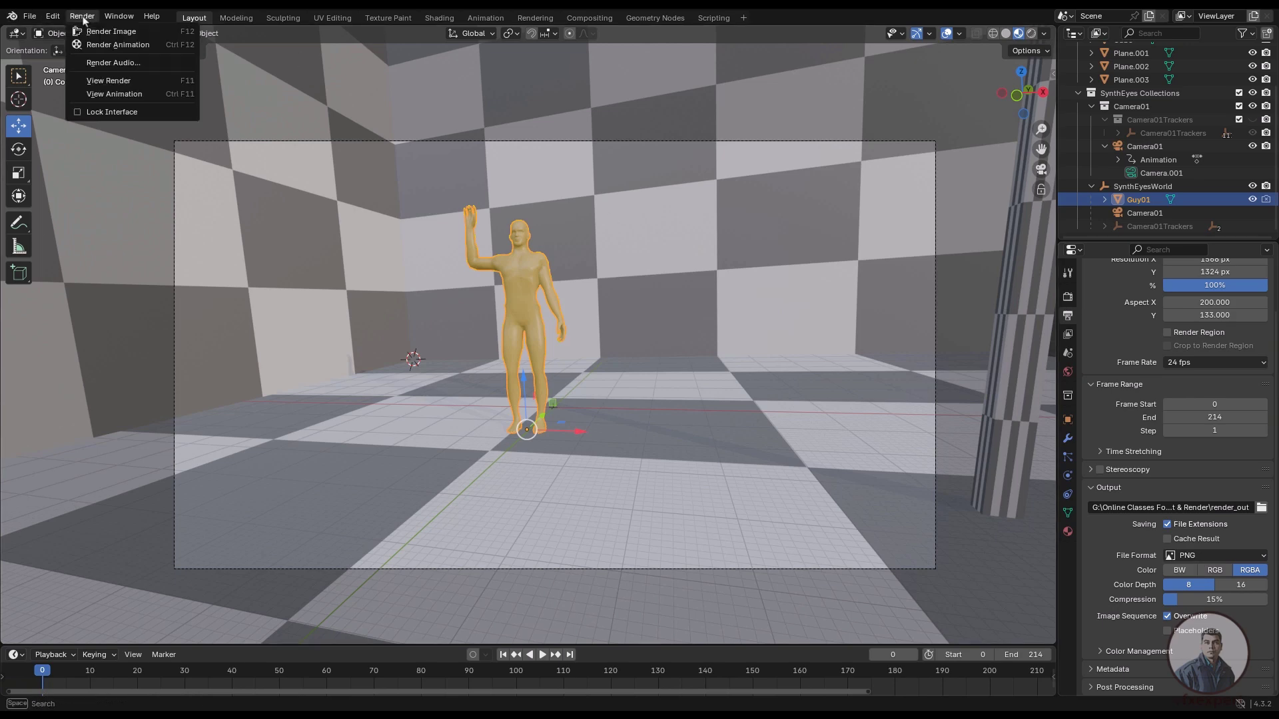
pyautogui.click(118, 45)
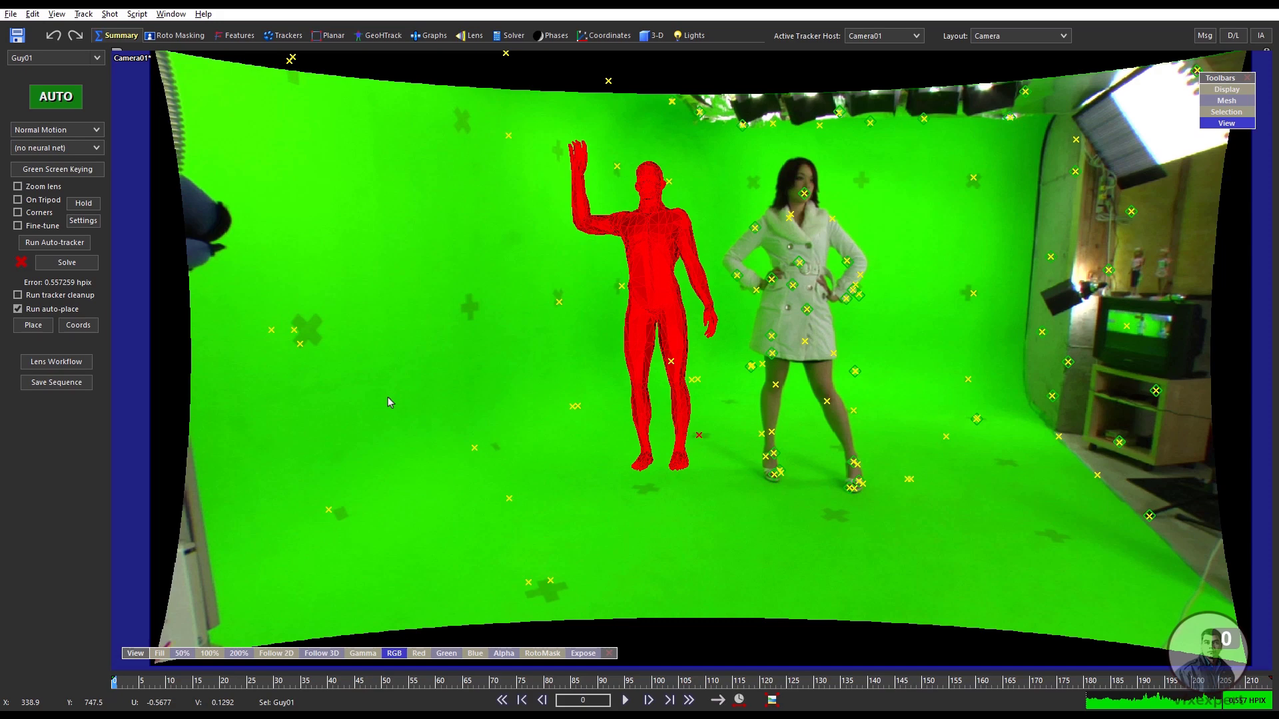
# Start a Fusion Composition export of the tracked scene and choose the Export & Render folder as its destination.
pyautogui.click(10, 14)
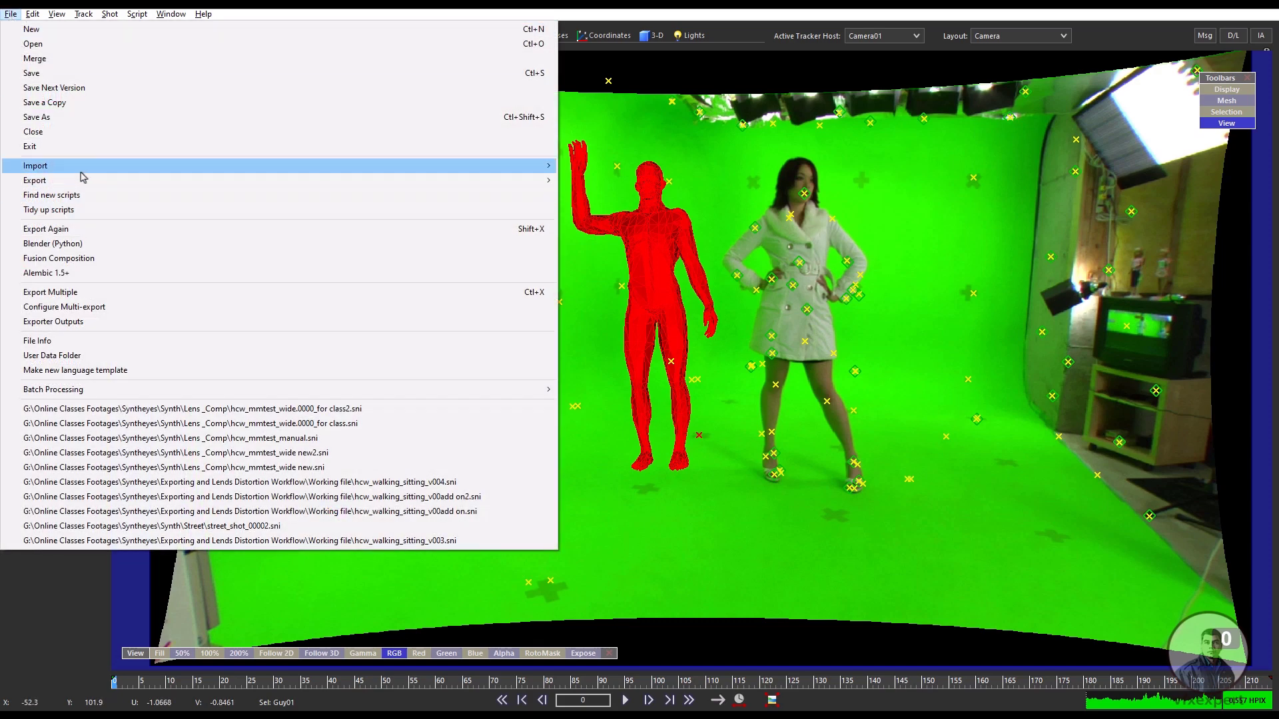
pyautogui.moveTo(82, 179)
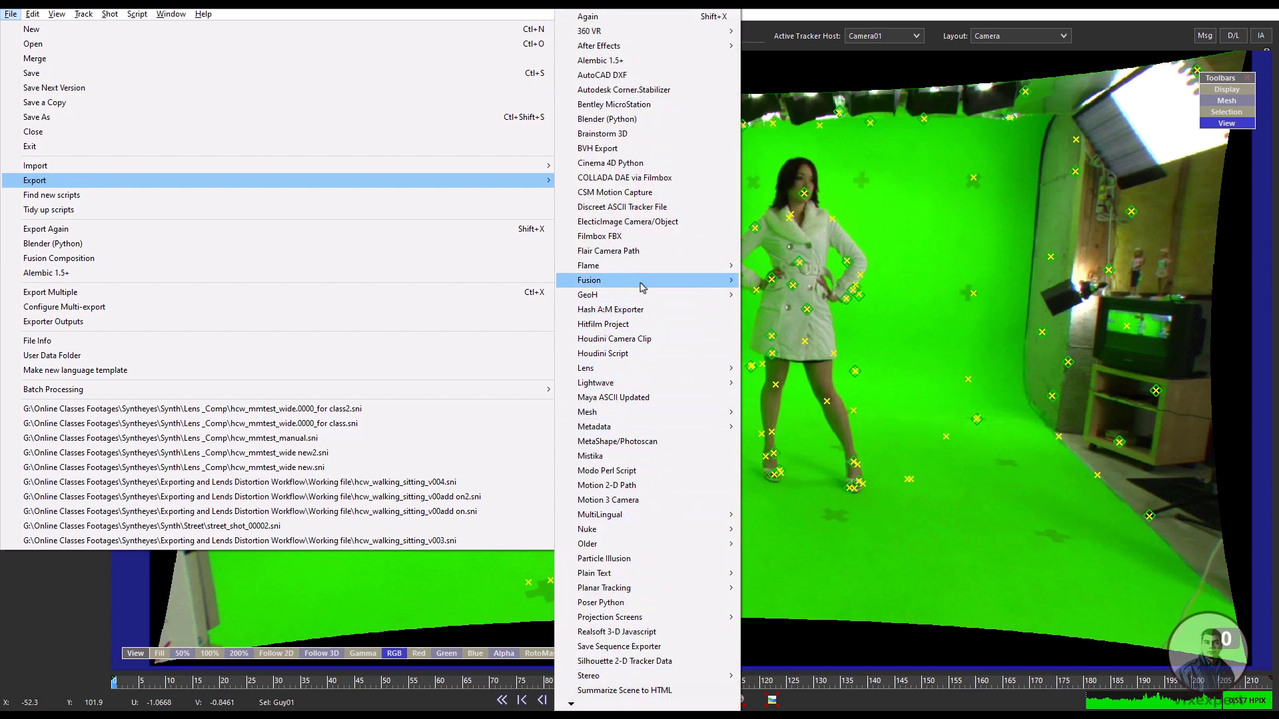
pyautogui.moveTo(641, 285)
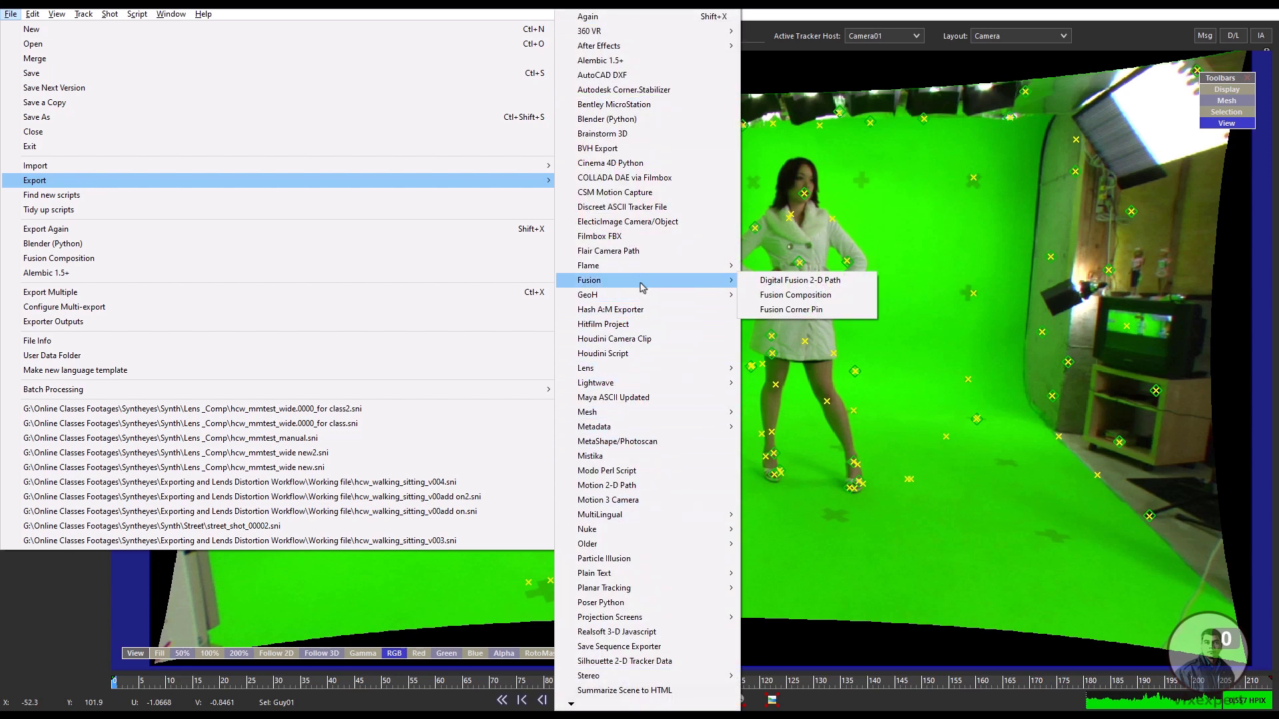
pyautogui.click(797, 295)
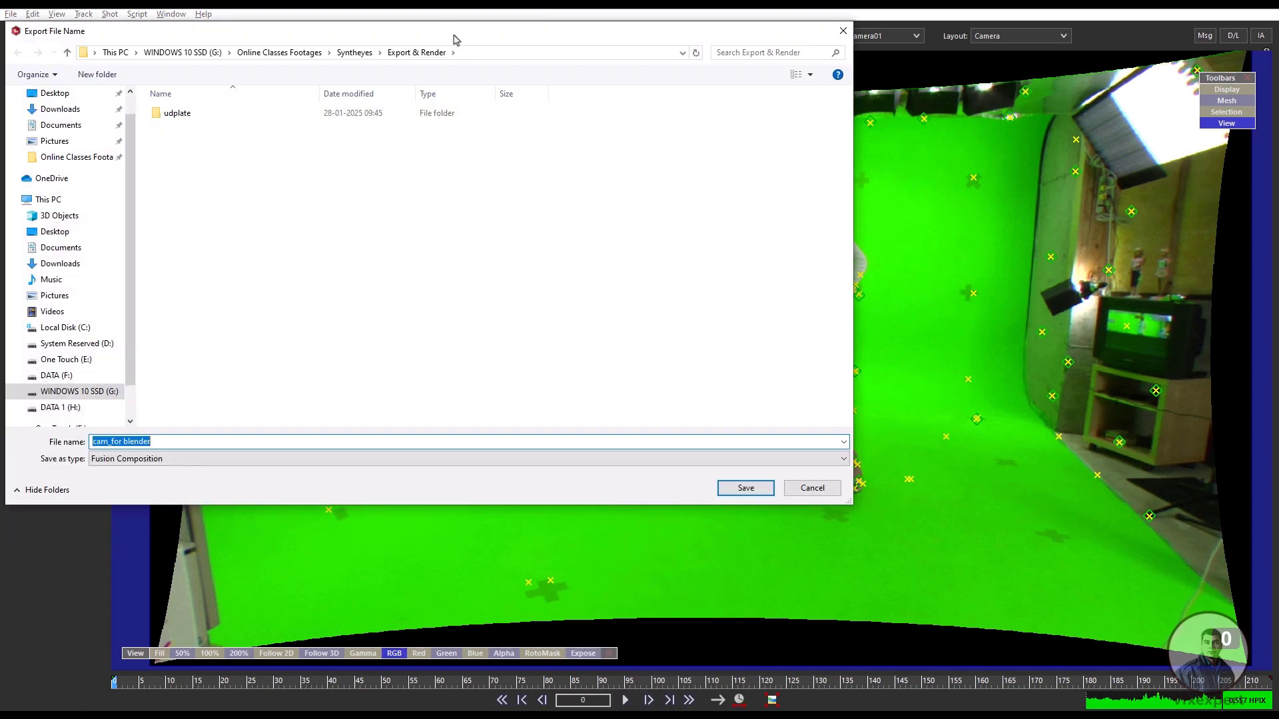
pyautogui.moveTo(456, 40); pyautogui.dragTo(530, 42)
pyautogui.click(151, 159)
pyautogui.doubleClick(257, 242)
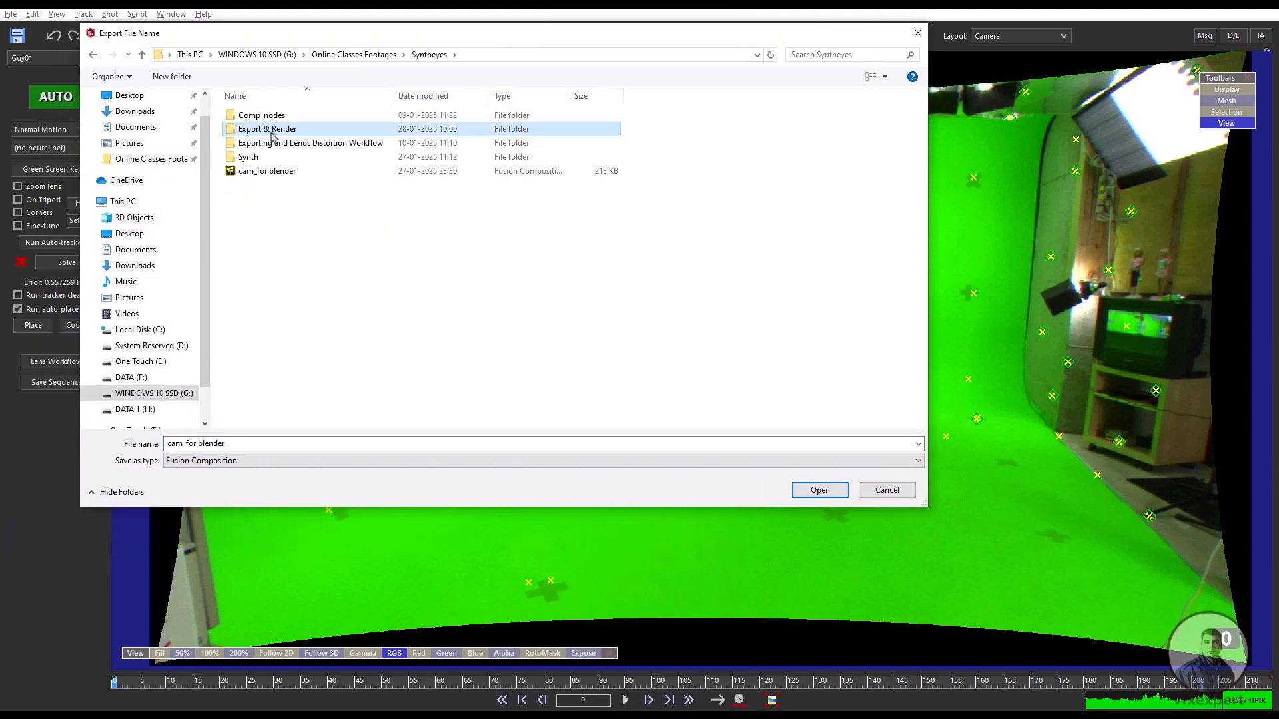
pyautogui.doubleClick(269, 130)
# Name the Fusion composition file cam_forfusion and save it to open the export settings.
pyautogui.click(237, 446)
pyautogui.click(237, 446)
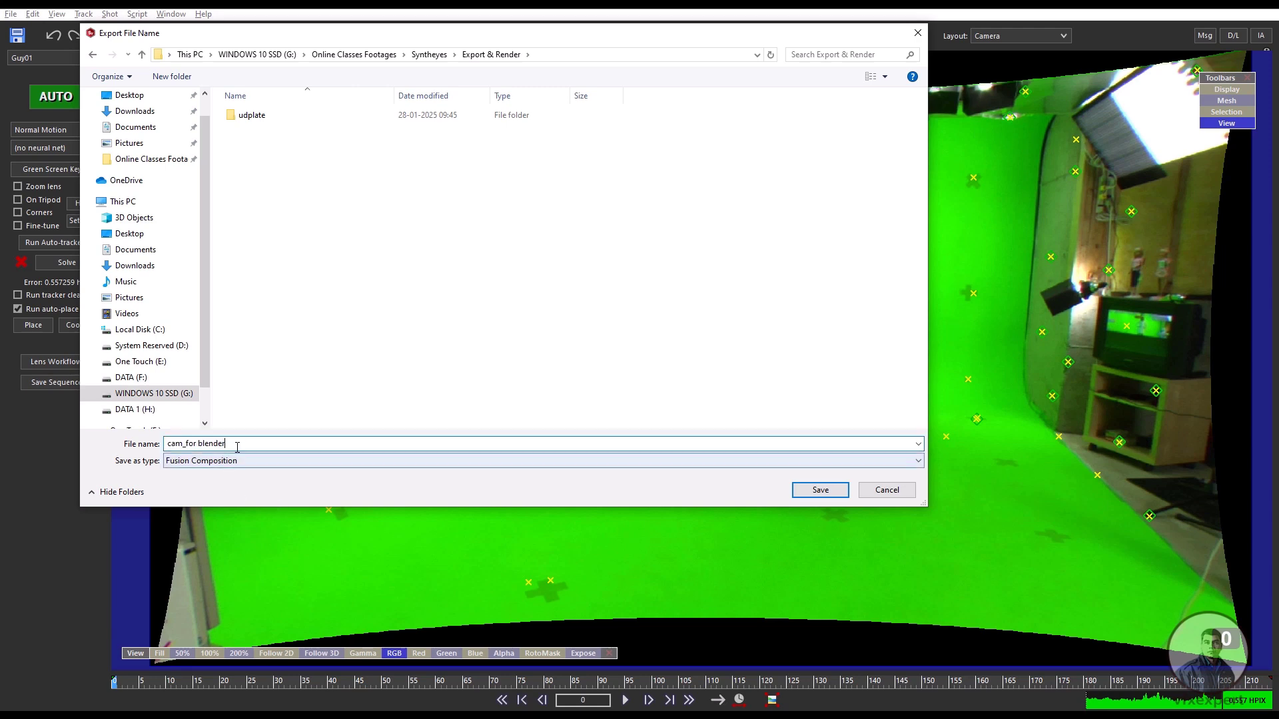
pyautogui.moveTo(237, 446); pyautogui.dragTo(198, 443)
pyautogui.press('BackSpace')
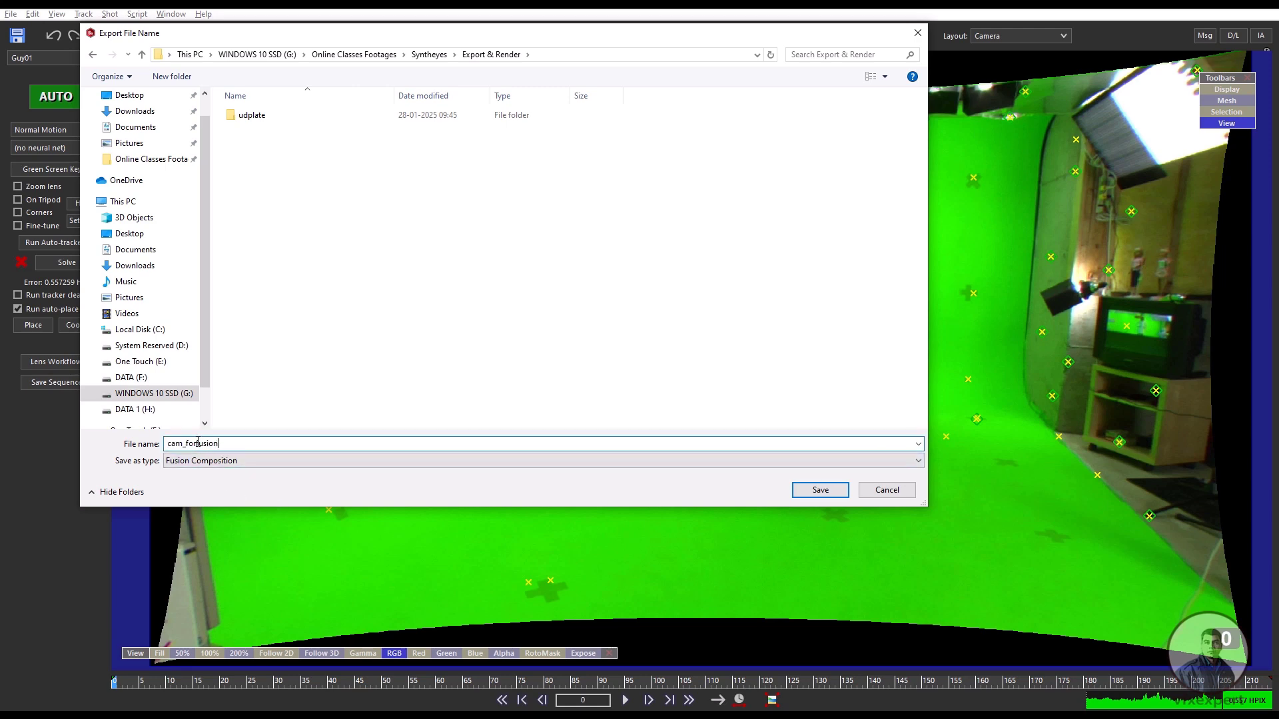
pyautogui.click(820, 490)
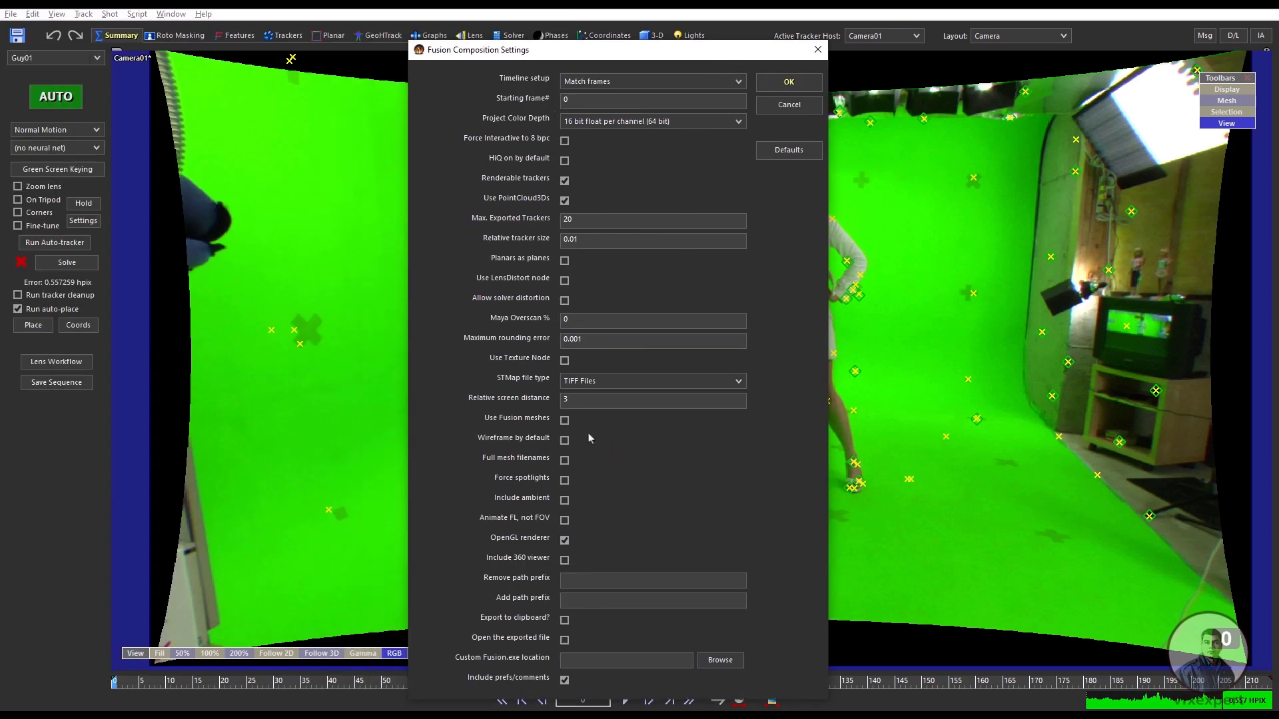
# Toggle Allow solver distortion, Include ambient and Include 360 viewer in the Fusion composition settings and run the export.
pyautogui.moveTo(666, 54); pyautogui.dragTo(664, 31)
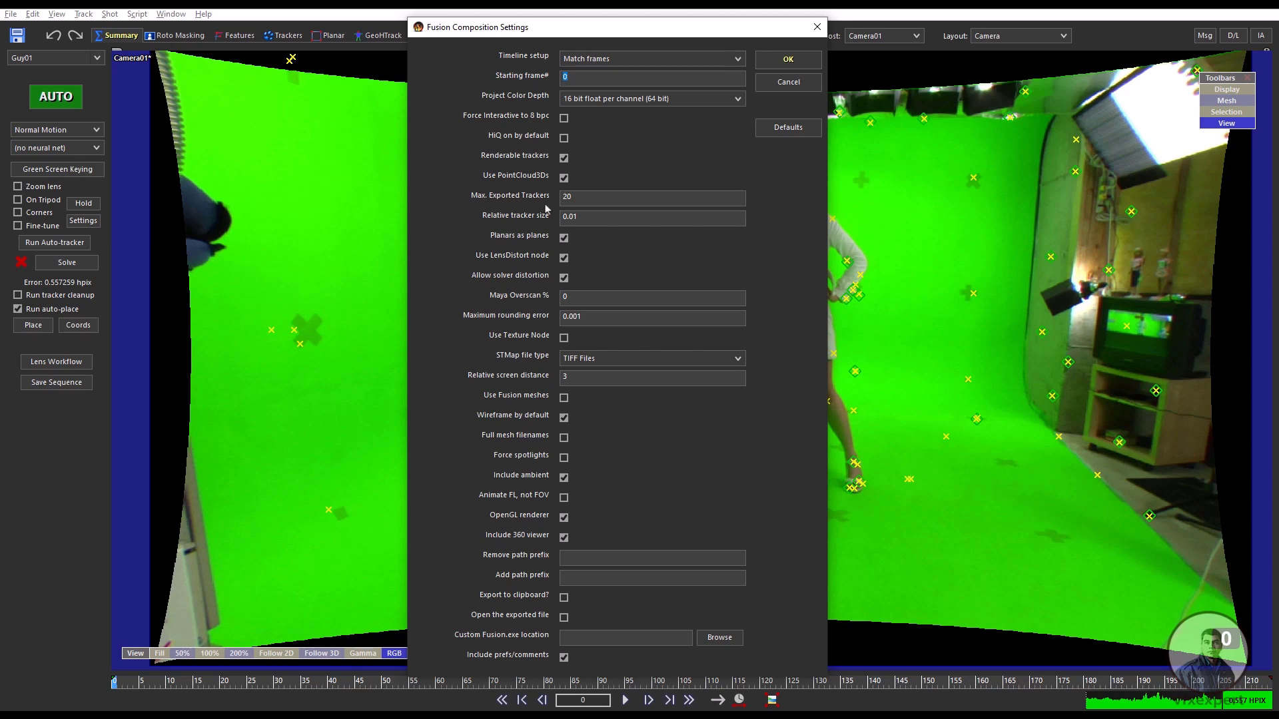
pyautogui.moveTo(585, 197); pyautogui.dragTo(554, 195)
pyautogui.click(564, 280)
pyautogui.click(564, 478)
pyautogui.click(564, 538)
pyautogui.click(788, 61)
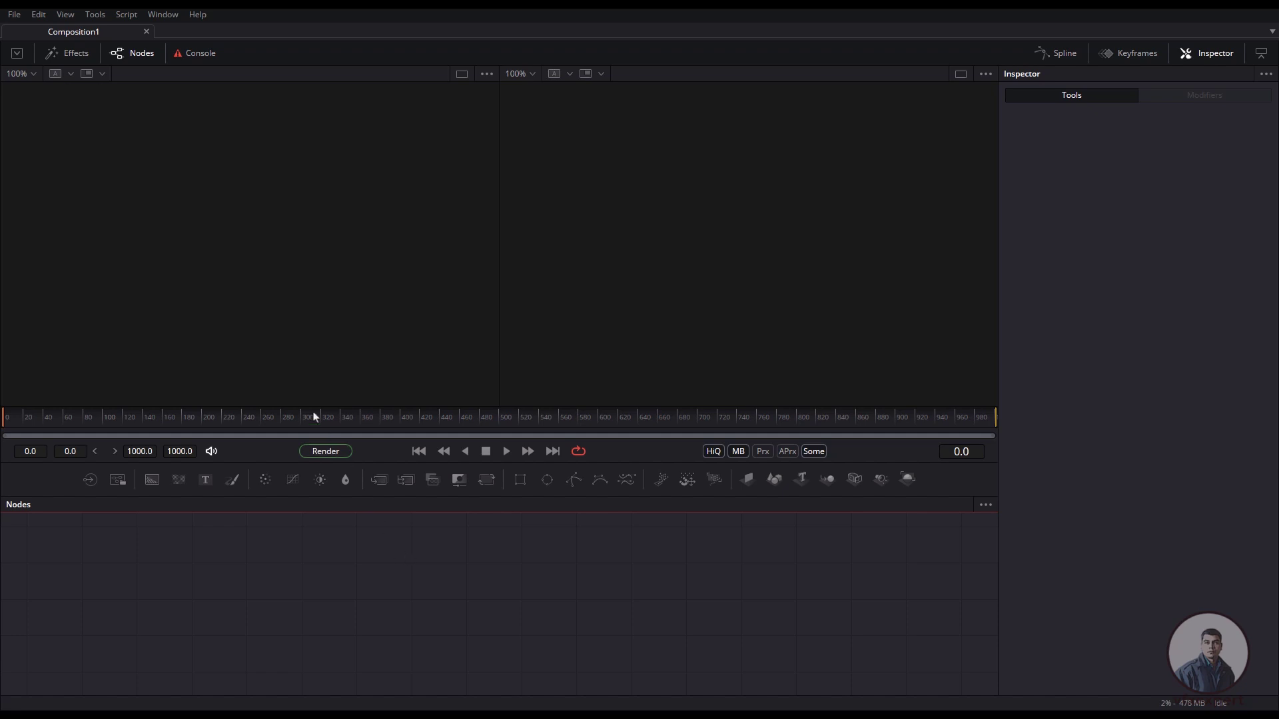
# Switch to Fusion and open cam_forfusion.comp from the Export & Render folder.
pyautogui.click(14, 14)
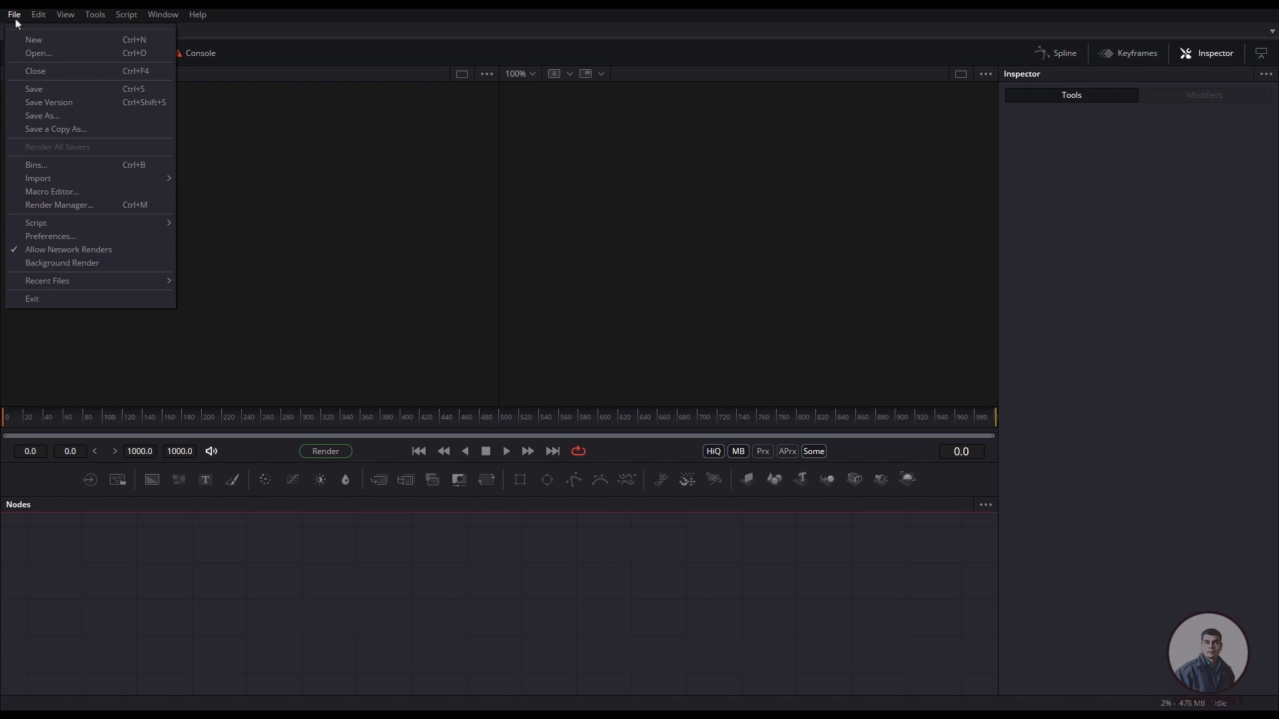
pyautogui.click(67, 56)
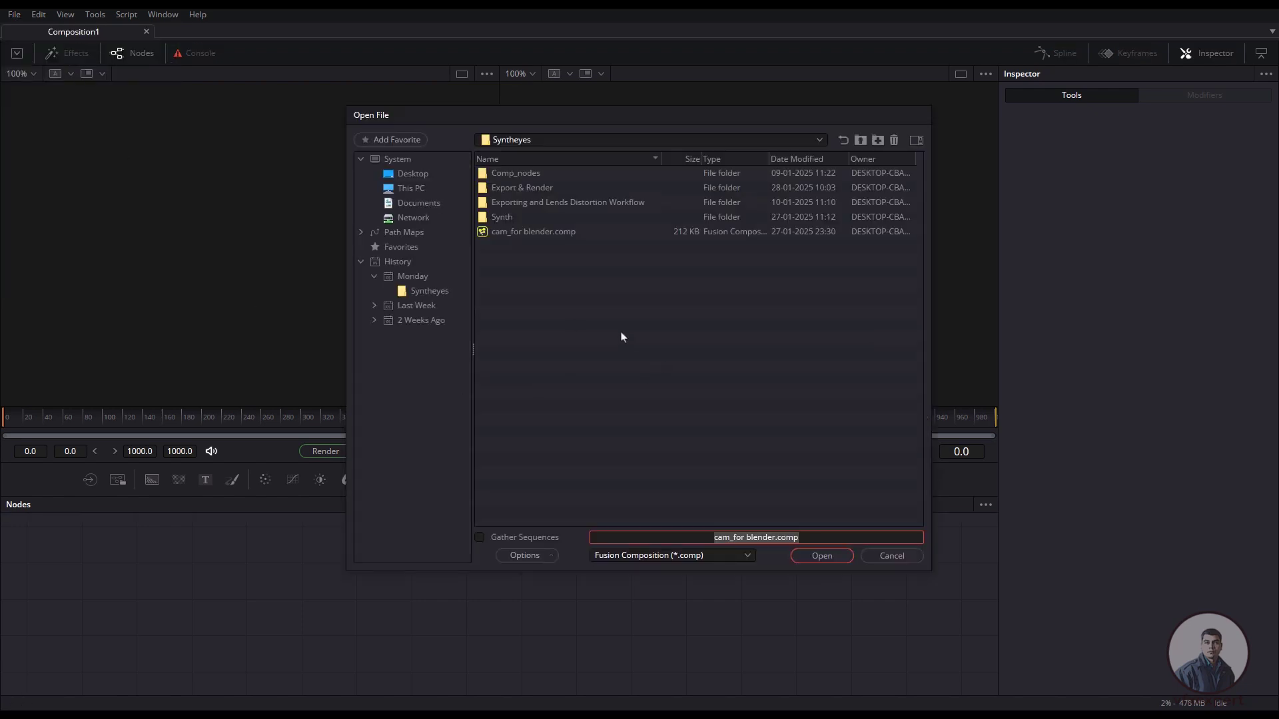
pyautogui.click(434, 294)
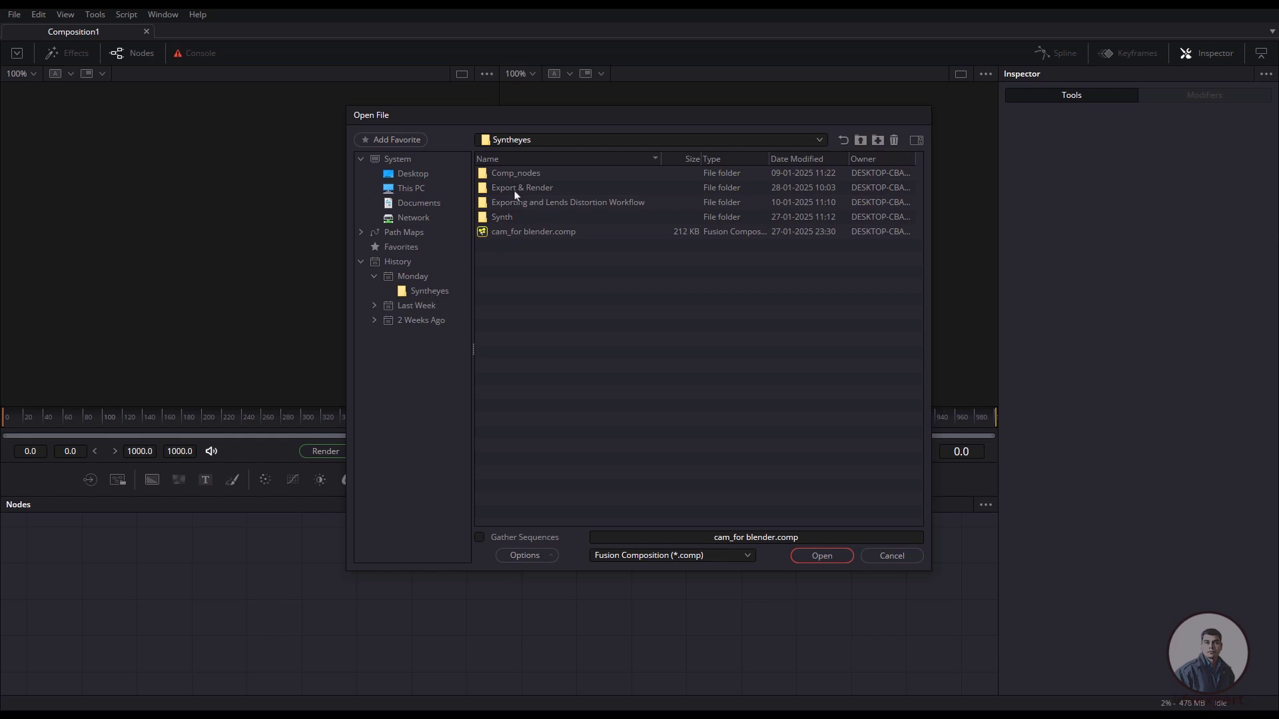
pyautogui.doubleClick(532, 190)
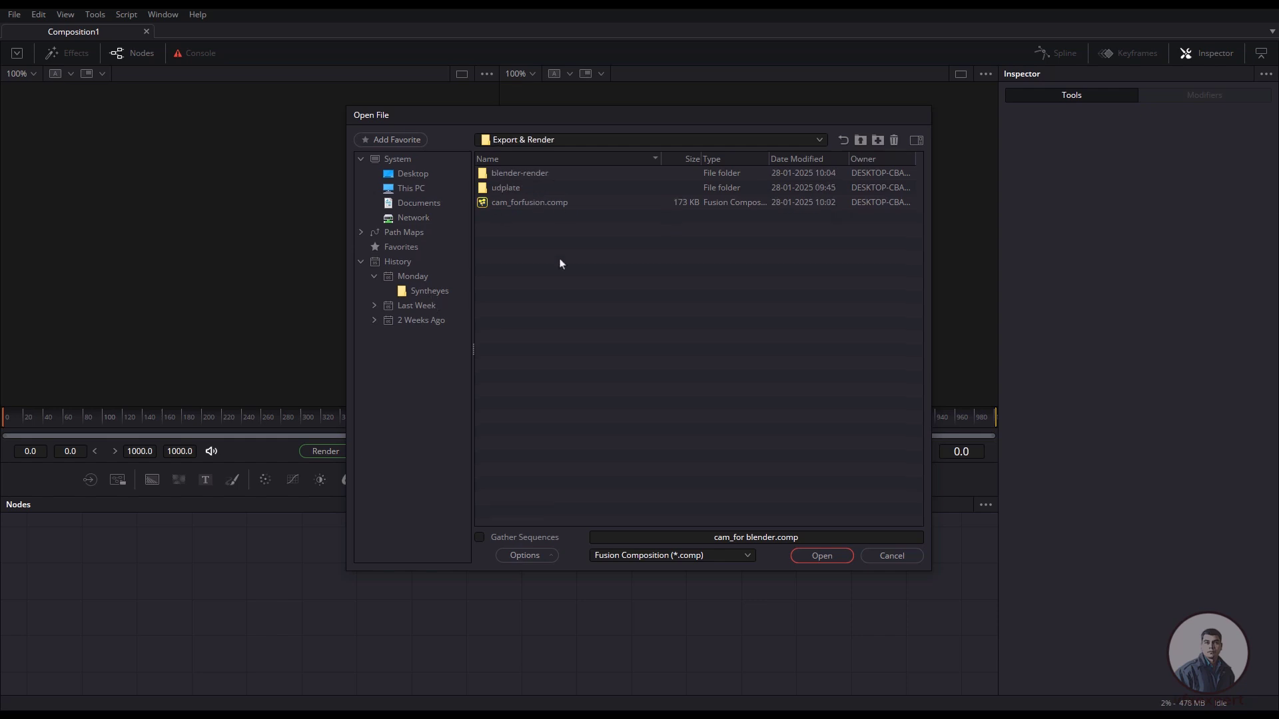
pyautogui.click(529, 204)
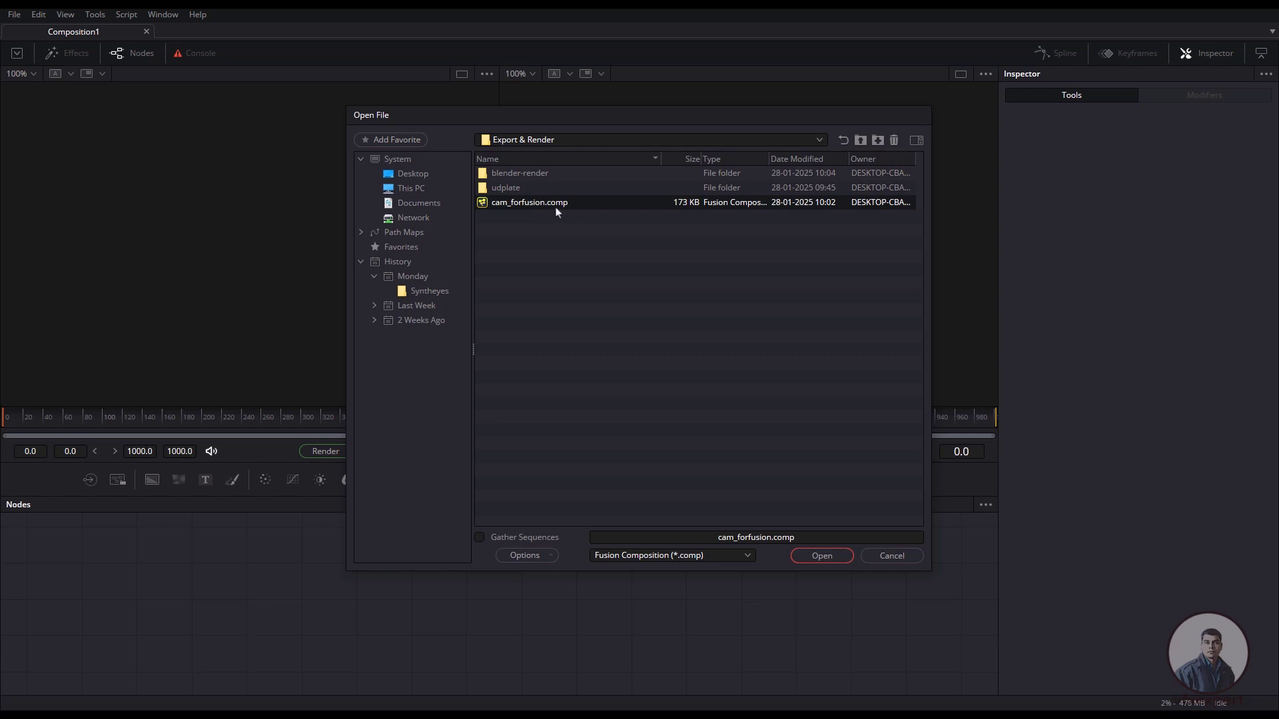
pyautogui.click(819, 557)
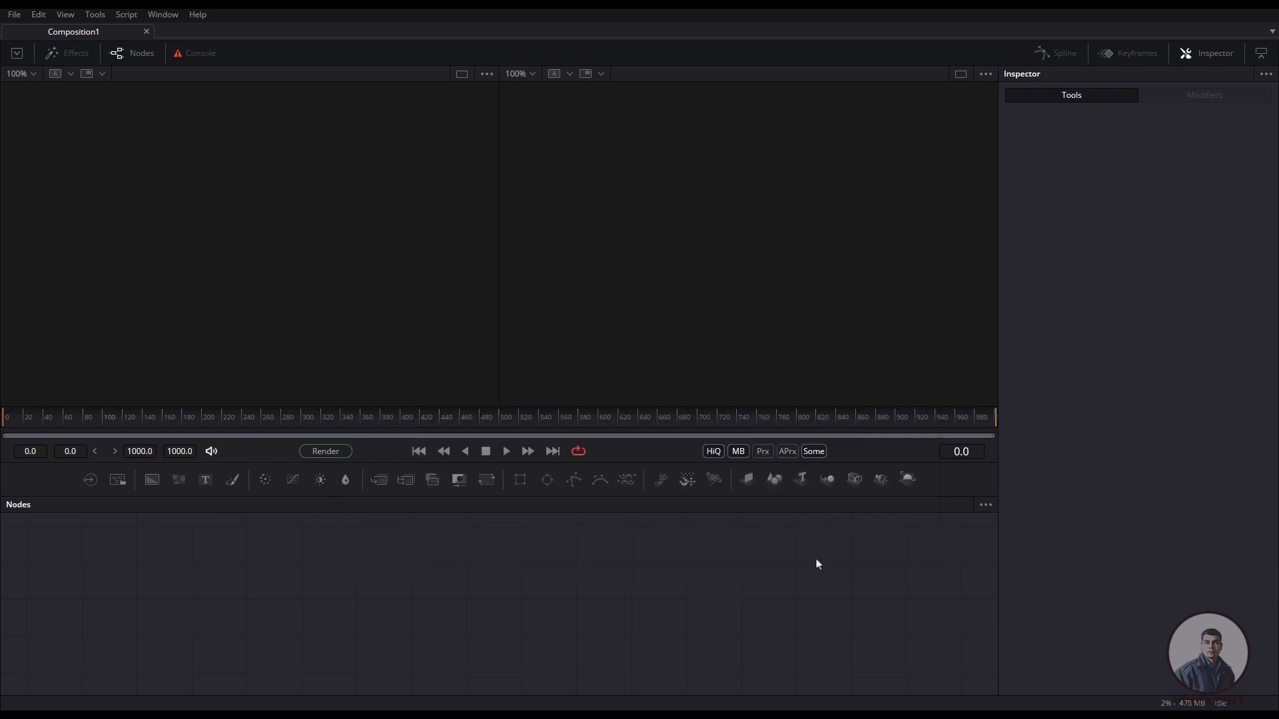
# Move the footage loader, undistort map loader and Cam1Undistorter together, farther away from the Cam1 scene nodes.
pyautogui.moveTo(920, 545); pyautogui.dragTo(928, 552)
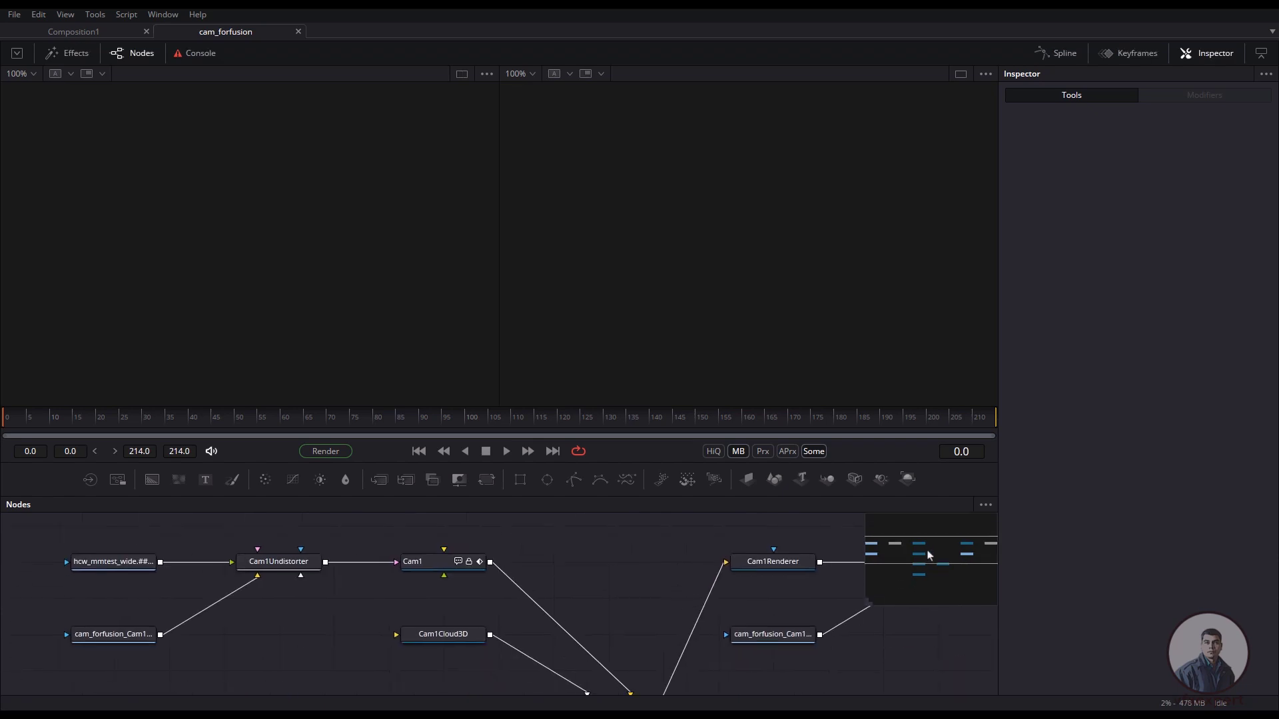
pyautogui.scroll(-3, 565, 604)
pyautogui.keyDown('ctrl'); pyautogui.scroll(-3, 564, 604); pyautogui.keyUp('ctrl')
pyautogui.moveTo(598, 583); pyautogui.dragTo(604, 611, button='middle')
pyautogui.keyDown('ctrl'); pyautogui.scroll(1, 485, 585); pyautogui.keyUp('ctrl')
pyautogui.moveTo(485, 585); pyautogui.dragTo(479, 593, button='middle')
pyautogui.keyDown('ctrl'); pyautogui.scroll(-2, 479, 593); pyautogui.keyUp('ctrl')
pyautogui.moveTo(326, 526); pyautogui.dragTo(481, 645)
pyautogui.keyDown('ctrl'); pyautogui.scroll(2, 446, 574); pyautogui.keyUp('ctrl')
pyautogui.moveTo(446, 574); pyautogui.dragTo(349, 574)
pyautogui.keyDown('ctrl'); pyautogui.scroll(-2, 465, 576); pyautogui.keyUp('ctrl')
pyautogui.moveTo(532, 591); pyautogui.dragTo(471, 586, button='middle')
pyautogui.keyDown('ctrl'); pyautogui.scroll(2, 650, 580); pyautogui.keyUp('ctrl')
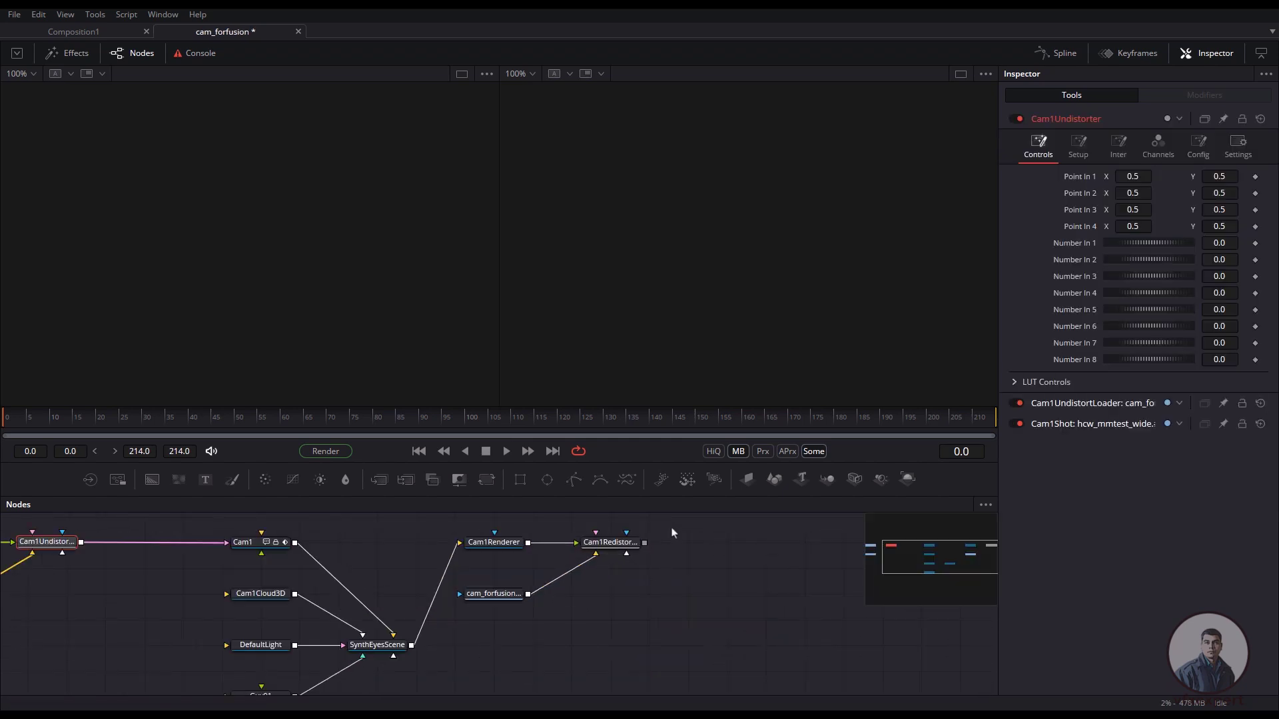
# Space Cam1Redistorter and its map loader away from the scene nodes, keeping Cam1Renderer close to SynthEyesScene.
pyautogui.moveTo(672, 533); pyautogui.dragTo(466, 608)
pyautogui.moveTo(521, 548); pyautogui.dragTo(682, 556)
pyautogui.keyDown('ctrl'); pyautogui.scroll(-3, 514, 621); pyautogui.keyUp('ctrl')
pyautogui.moveTo(517, 619); pyautogui.dragTo(549, 611, button='middle')
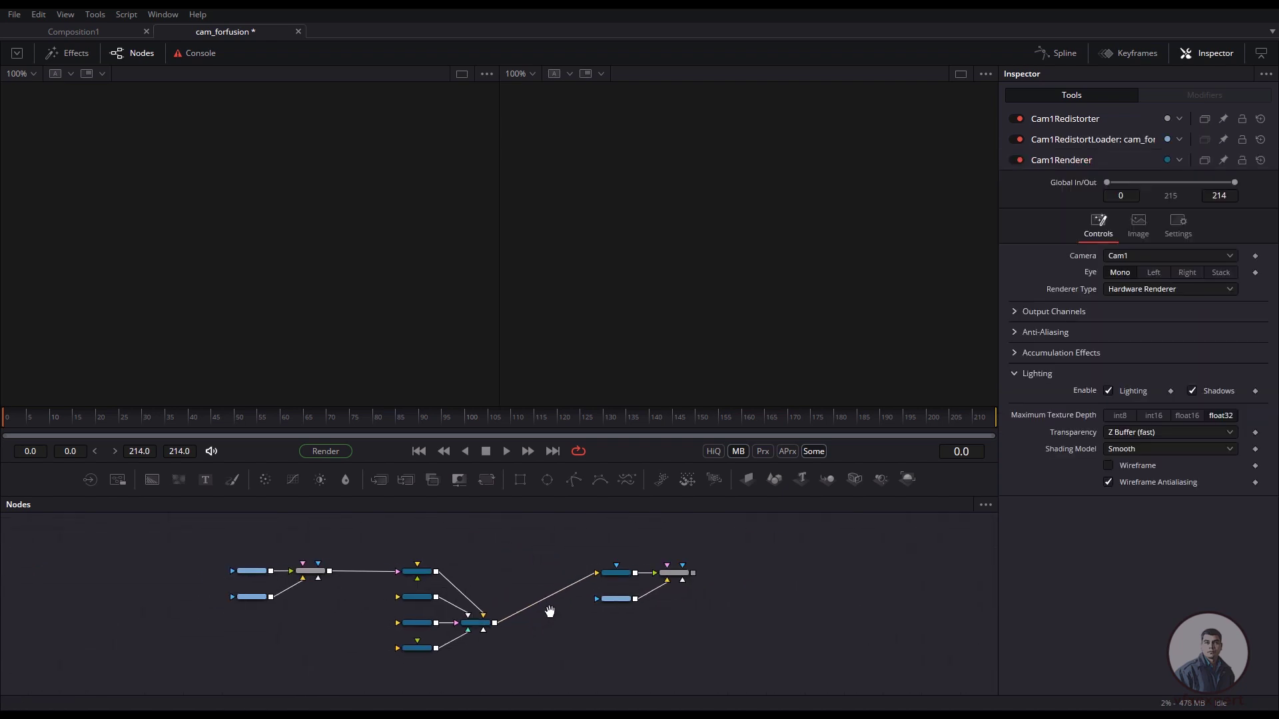
pyautogui.keyDown('ctrl'); pyautogui.scroll(2, 415, 596); pyautogui.keyUp('ctrl')
pyautogui.moveTo(366, 526); pyautogui.dragTo(550, 696)
pyautogui.moveTo(697, 561); pyautogui.dragTo(574, 572)
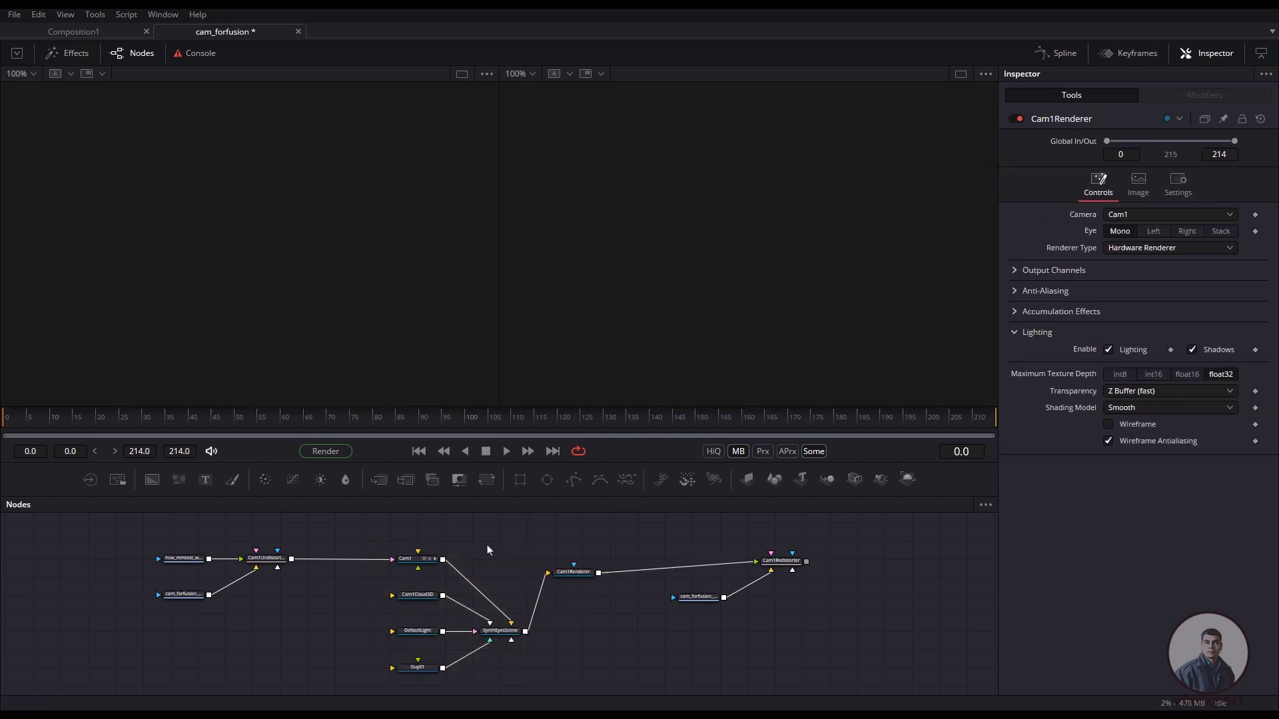
pyautogui.moveTo(366, 525); pyautogui.dragTo(662, 683)
pyautogui.moveTo(463, 592); pyautogui.dragTo(493, 629, button='middle')
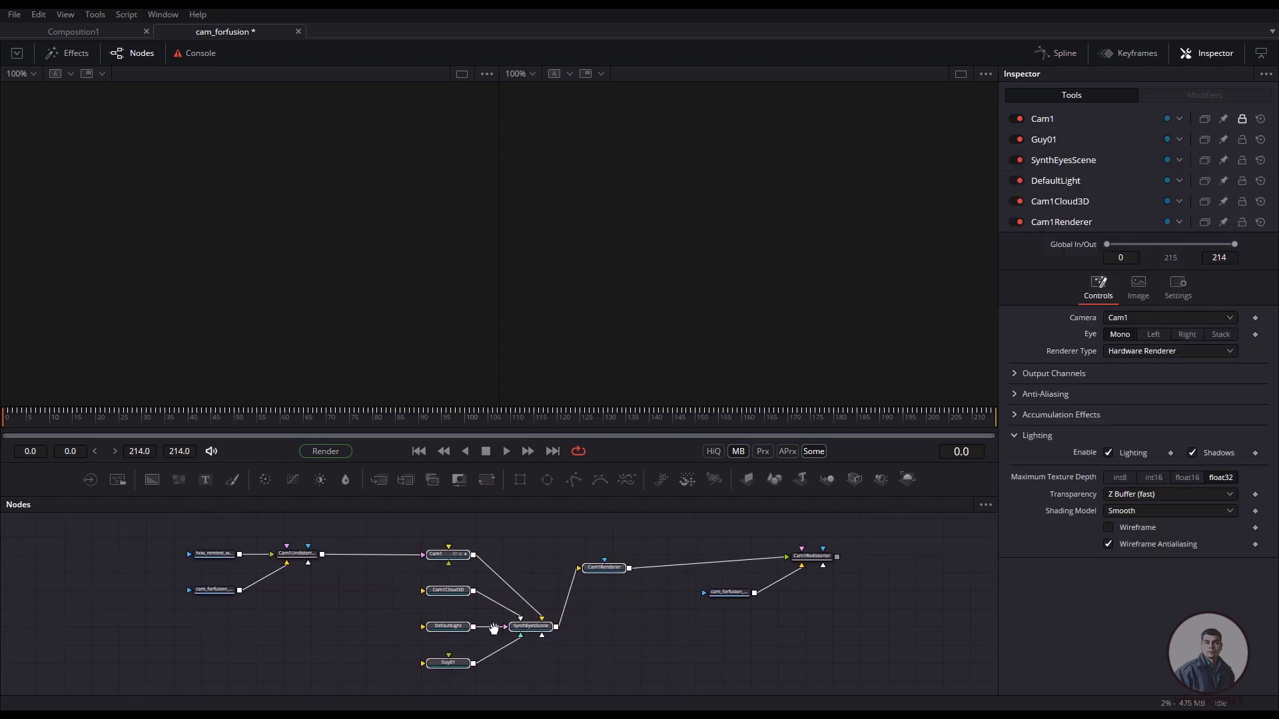
# Show the hcw_mmtest_wide footage in a single viewer and scrub through it to frame 214.
pyautogui.click(336, 538)
pyautogui.keyDown('ctrl'); pyautogui.scroll(2, 291, 556); pyautogui.keyUp('ctrl')
pyautogui.moveTo(301, 574); pyautogui.dragTo(347, 574, button='middle')
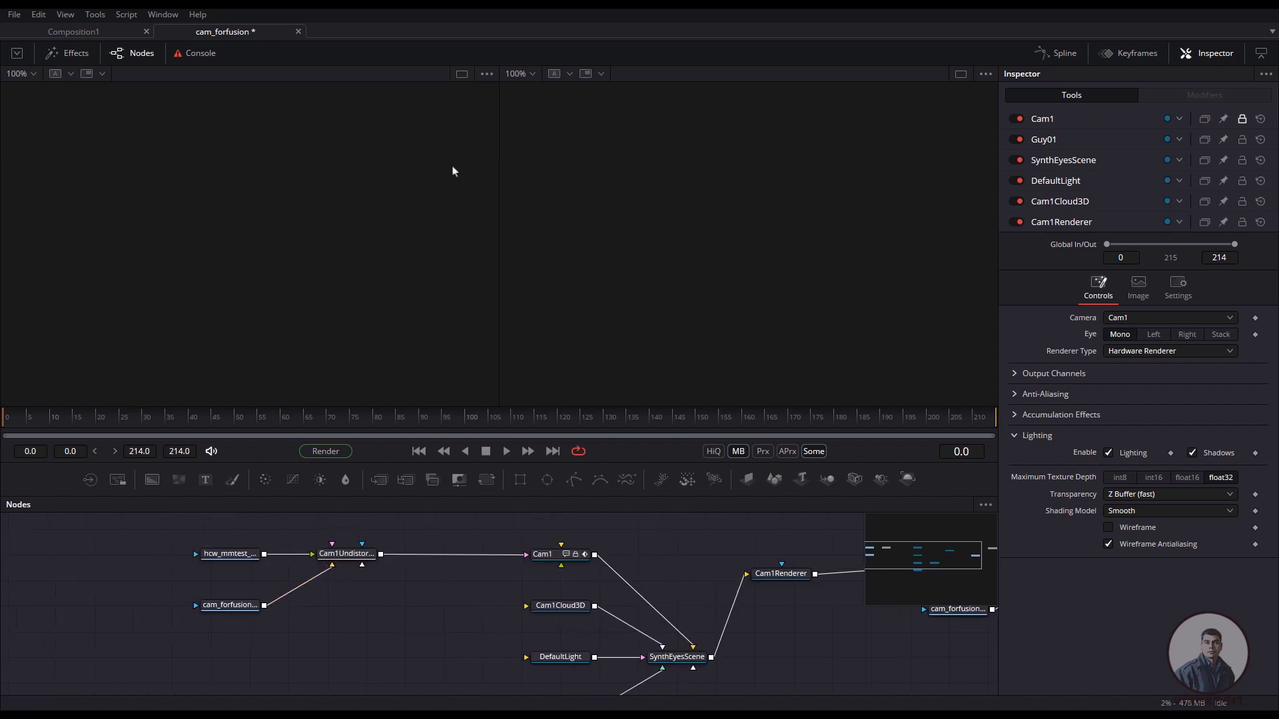
pyautogui.click(461, 74)
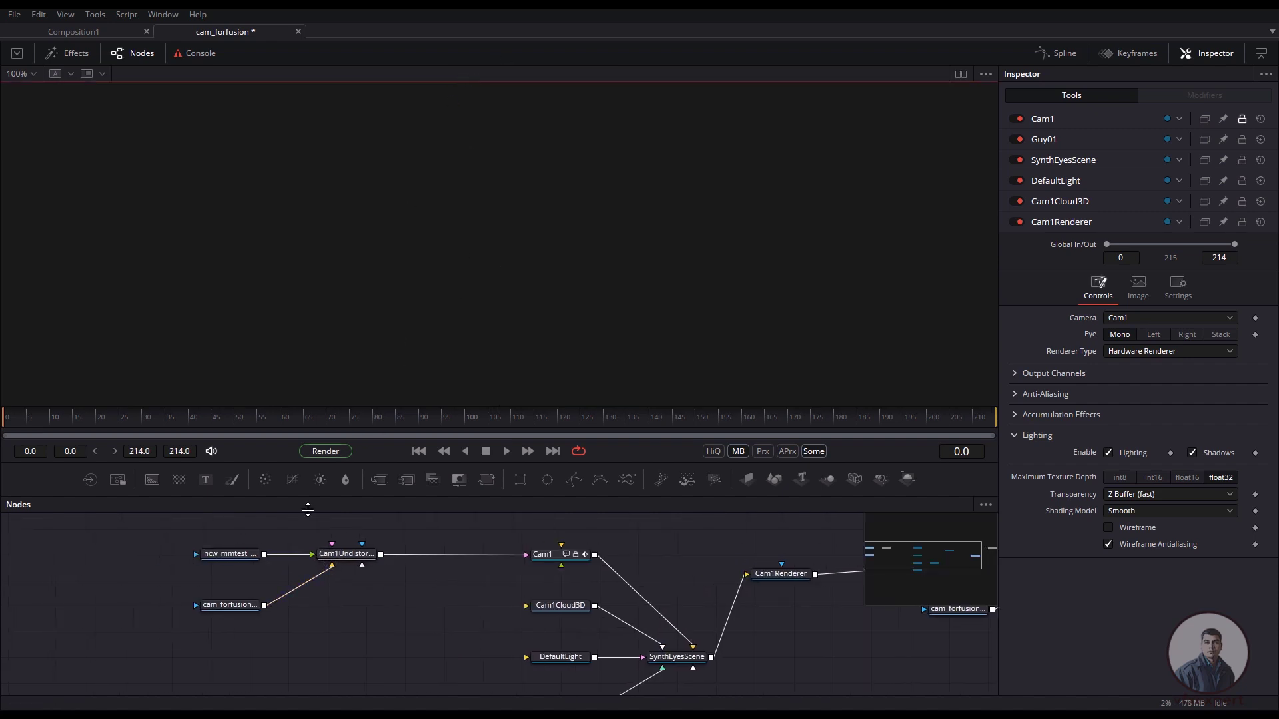
pyautogui.moveTo(237, 589); pyautogui.dragTo(241, 595, button='middle')
pyautogui.moveTo(233, 562); pyautogui.dragTo(461, 304)
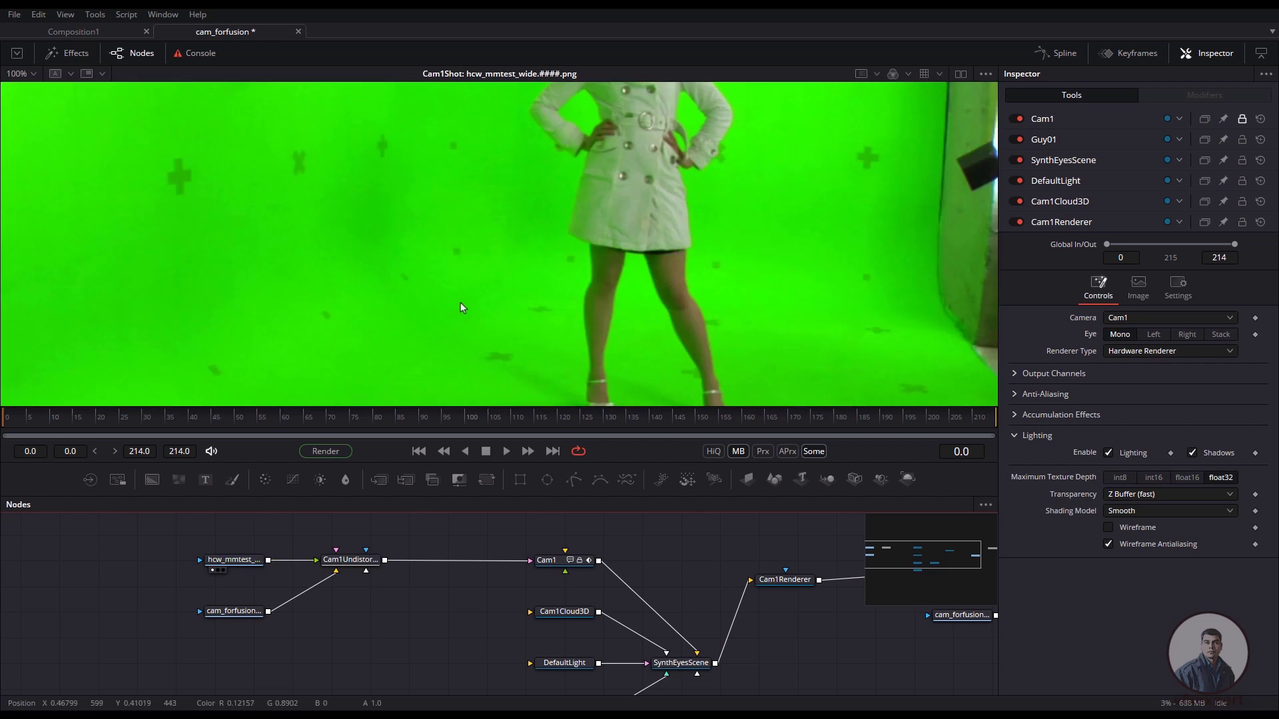
pyautogui.keyDown('ctrl'); pyautogui.scroll(-2, 461, 303); pyautogui.keyUp('ctrl')
pyautogui.moveTo(461, 303); pyautogui.dragTo(400, 293, button='middle')
pyautogui.click(537, 416)
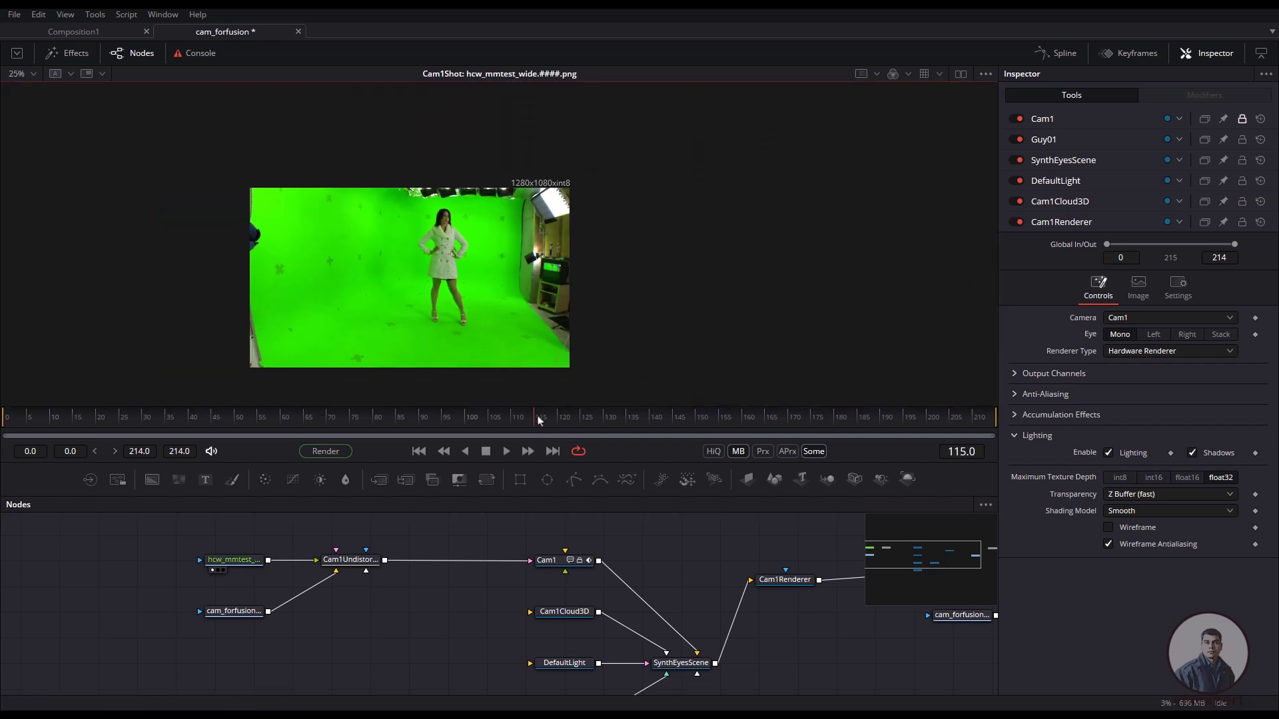
pyautogui.moveTo(537, 417); pyautogui.dragTo(992, 417)
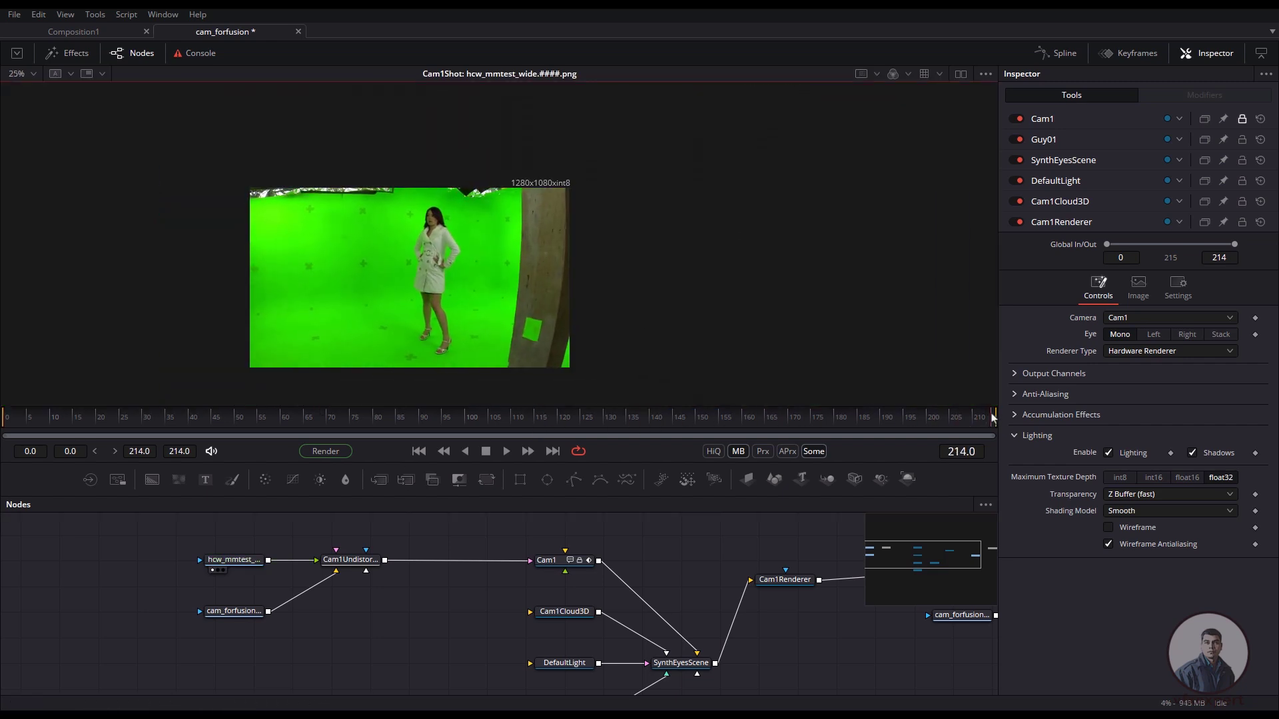
# Inspect the undistort map loader and view the Cam1Undistorter output.
pyautogui.keyDown('ctrl'); pyautogui.scroll(2, 231, 653); pyautogui.keyUp('ctrl')
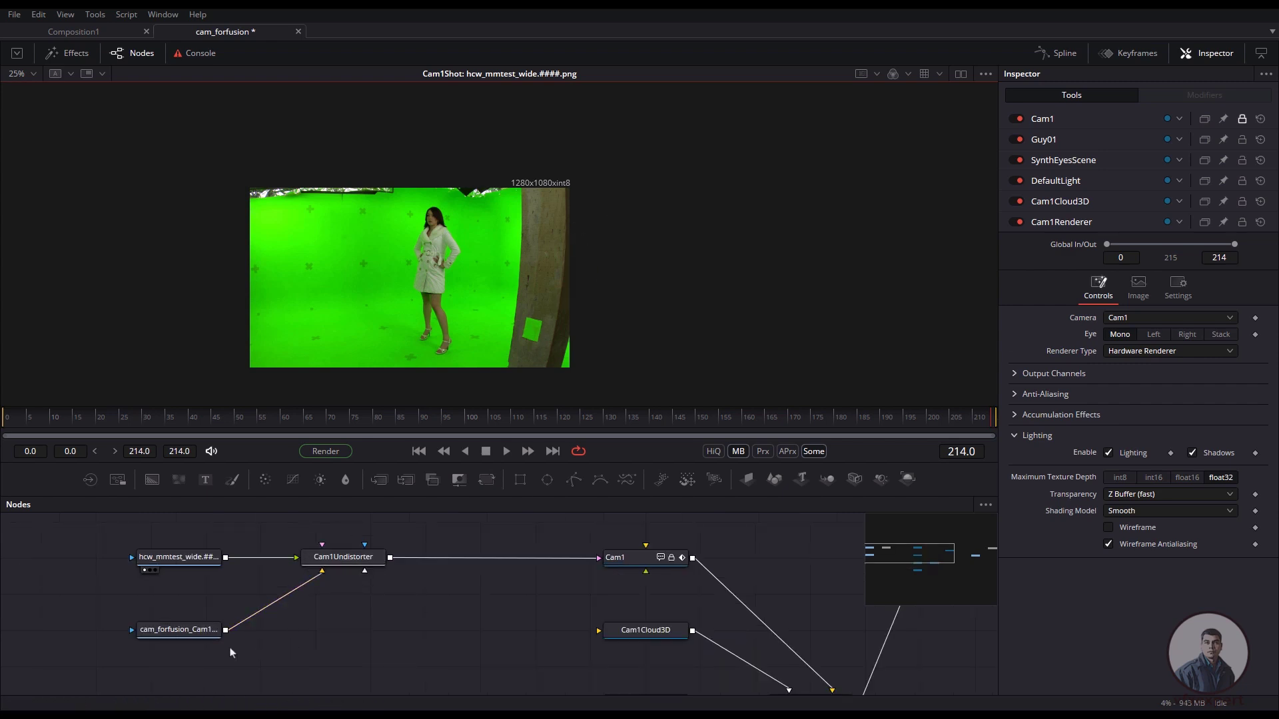
pyautogui.click(201, 636)
pyautogui.moveTo(348, 557); pyautogui.dragTo(480, 293)
pyautogui.moveTo(581, 327); pyautogui.dragTo(534, 325, button='middle')
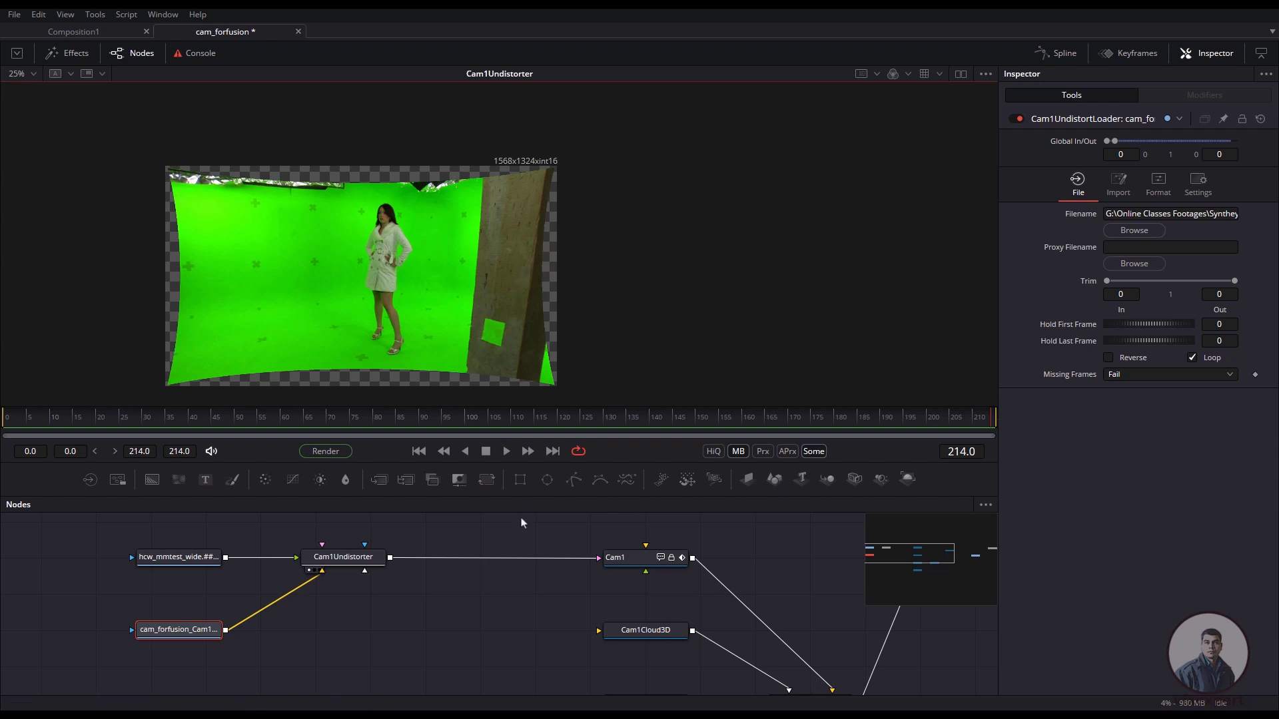
# Place the redistort map loader directly below Cam1Redistorter.
pyautogui.keyDown('ctrl'); pyautogui.scroll(-5, 522, 522); pyautogui.keyUp('ctrl')
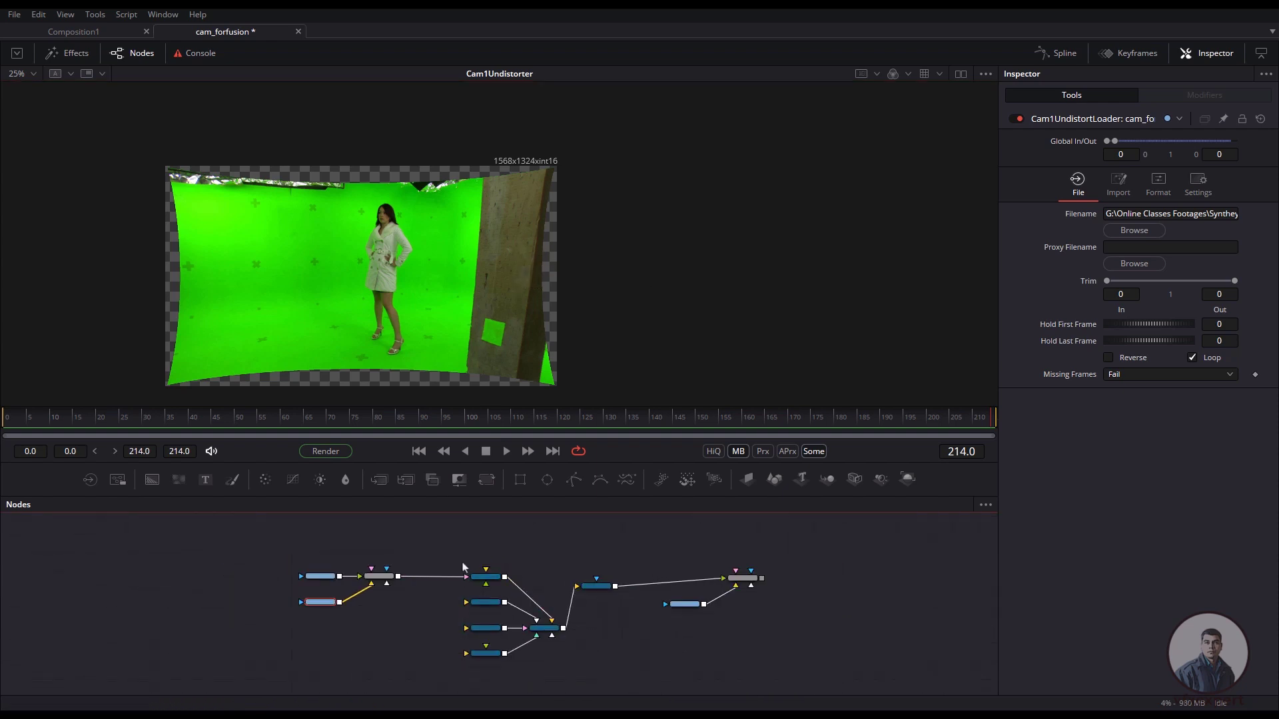
pyautogui.moveTo(456, 541); pyautogui.dragTo(630, 680)
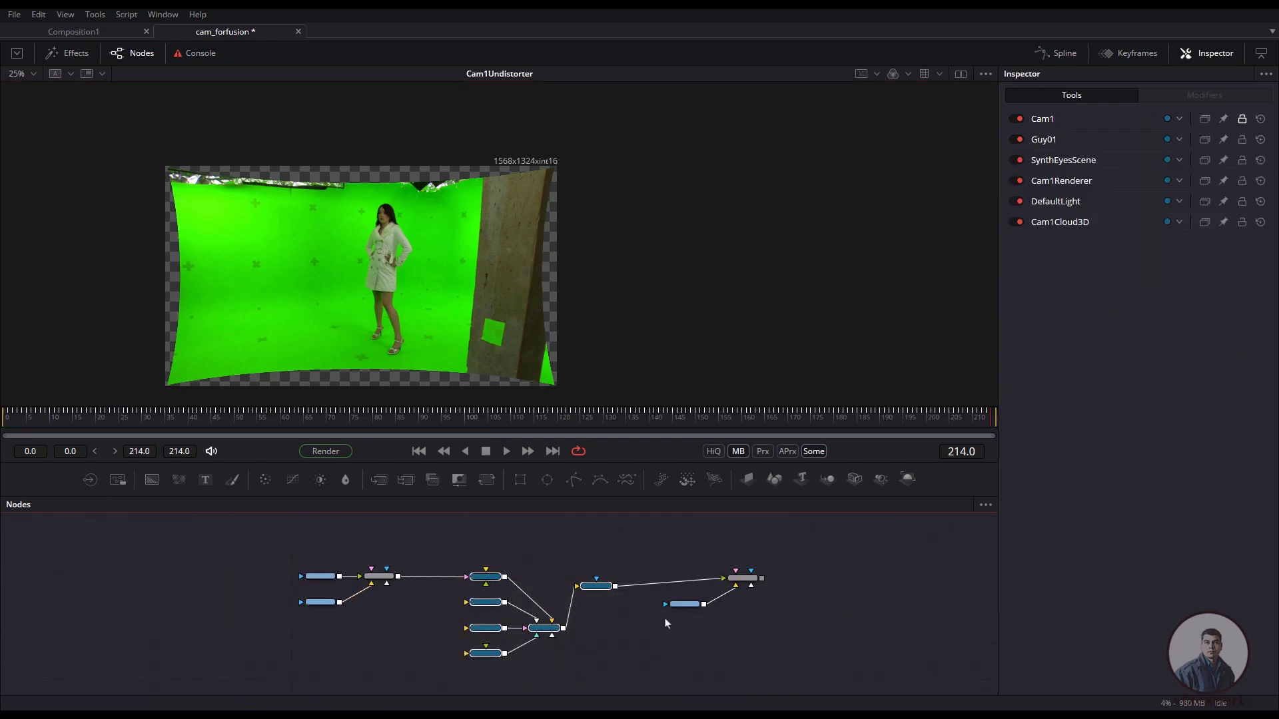
pyautogui.moveTo(661, 620); pyautogui.dragTo(528, 610, button='middle')
pyautogui.keyDown('ctrl'); pyautogui.scroll(4, 611, 568); pyautogui.keyUp('ctrl')
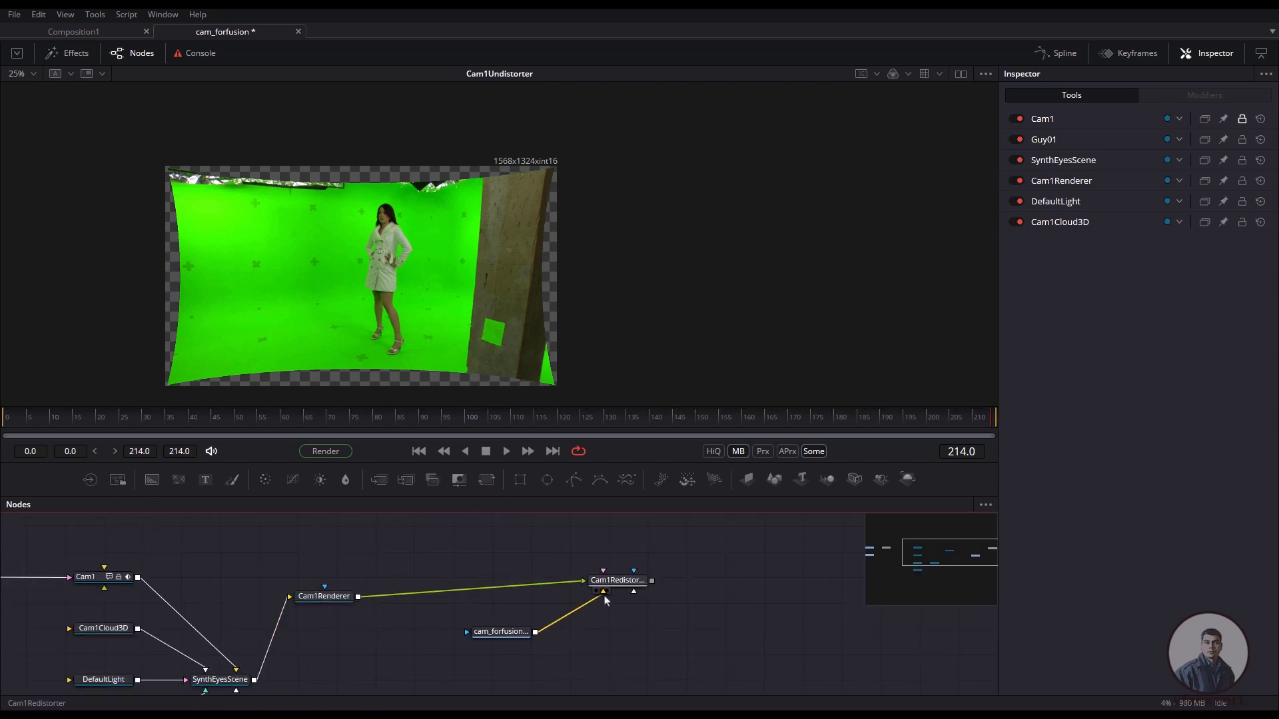
pyautogui.moveTo(504, 641); pyautogui.dragTo(605, 637)
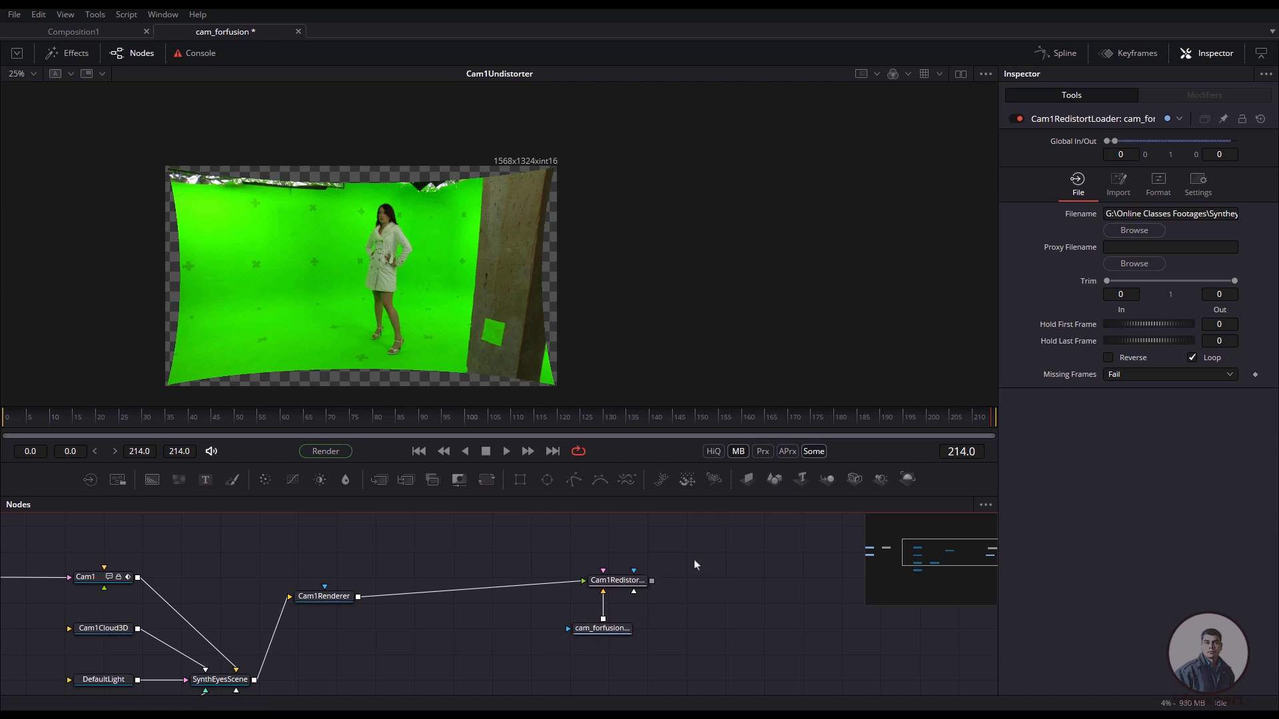
pyautogui.moveTo(696, 560); pyautogui.dragTo(559, 656)
pyautogui.click(664, 631)
# View the Cam1Redistorter output and examine the tracker crosses on the post and the mannequin beside the woman.
pyautogui.moveTo(607, 581); pyautogui.dragTo(529, 339)
pyautogui.moveTo(560, 252); pyautogui.dragTo(442, 387)
pyautogui.keyDown('ctrl'); pyautogui.scroll(1, 462, 305); pyautogui.keyUp('ctrl')
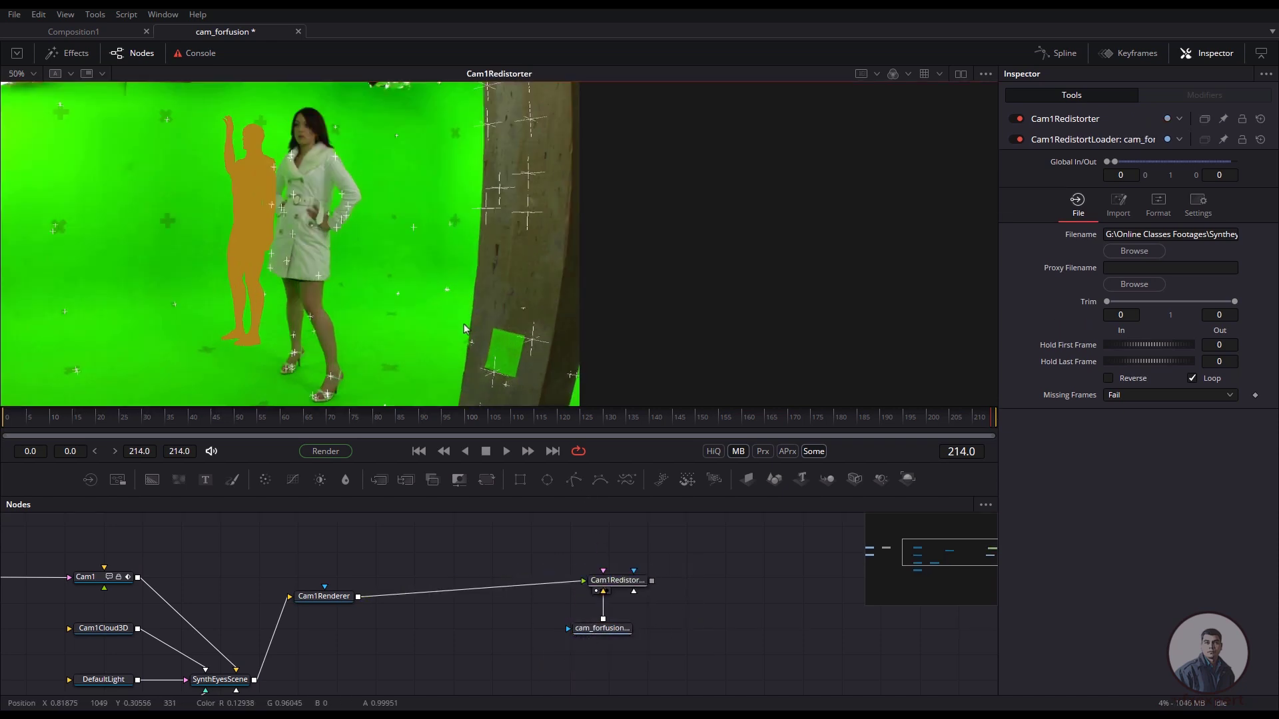
pyautogui.moveTo(408, 336); pyautogui.dragTo(468, 337, button='middle')
pyautogui.moveTo(628, 171); pyautogui.dragTo(543, 250)
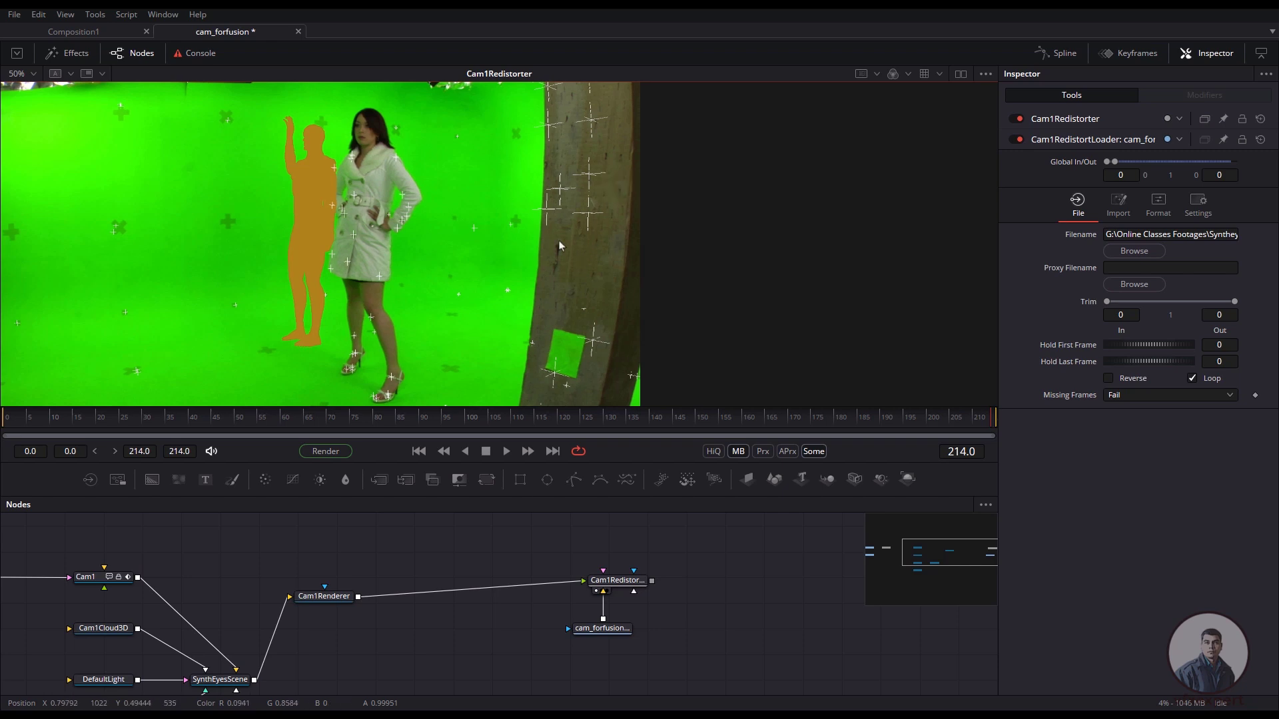
pyautogui.moveTo(613, 200); pyautogui.dragTo(480, 269)
pyautogui.moveTo(298, 235); pyautogui.dragTo(321, 273)
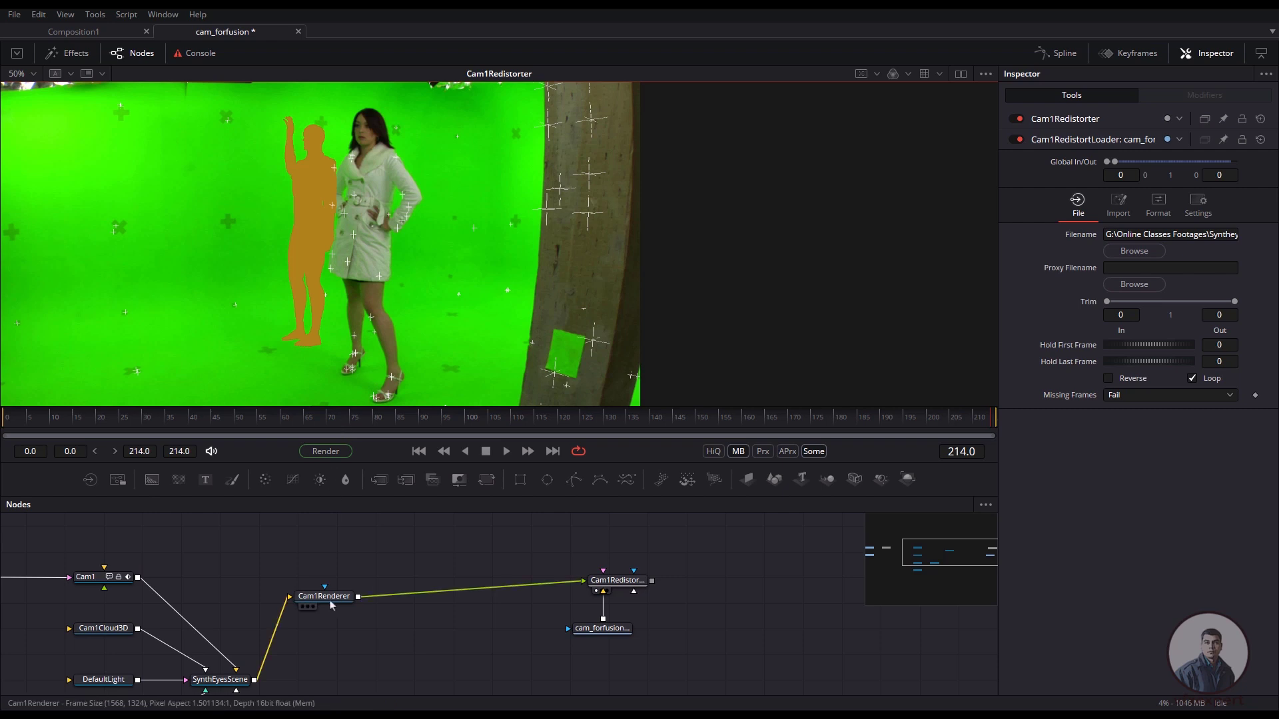
# View the SynthEyesScene node through the Cam1 camera and scrub back to frame 4.
pyautogui.keyDown('ctrl'); pyautogui.scroll(-1, 333, 605); pyautogui.keyUp('ctrl')
pyautogui.keyDown('ctrl'); pyautogui.scroll(2, 335, 622); pyautogui.keyUp('ctrl')
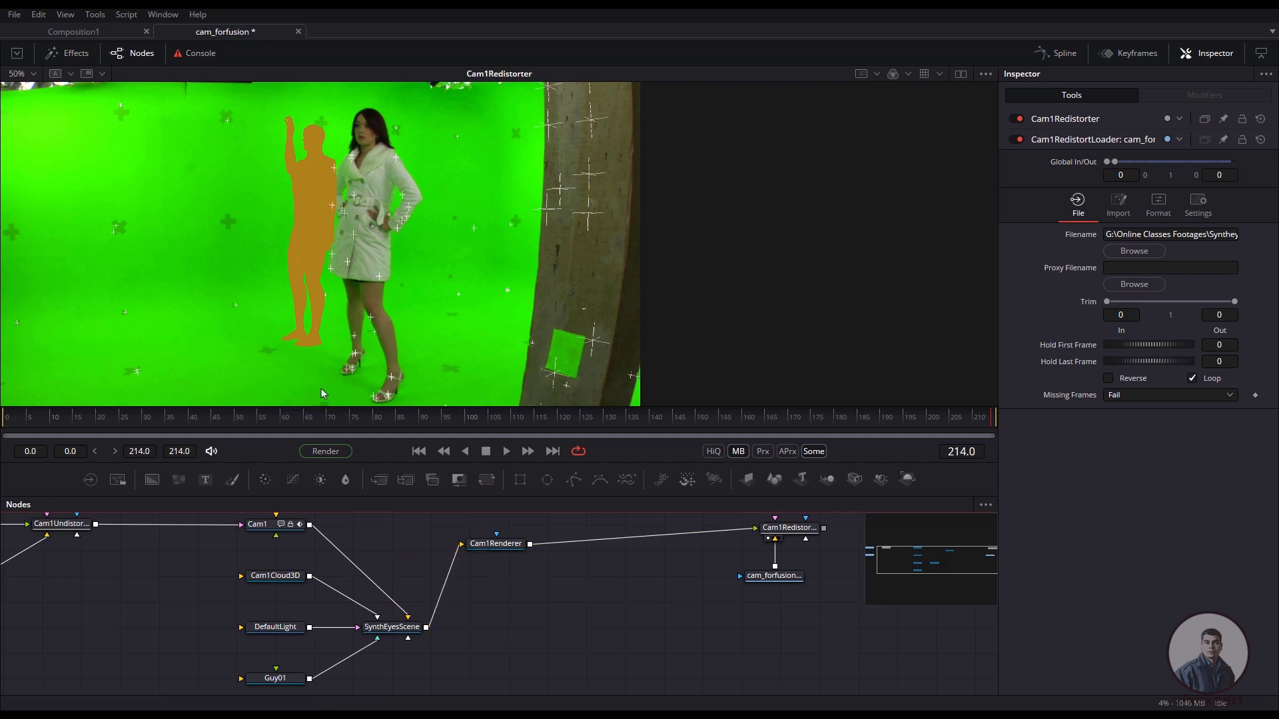
pyautogui.moveTo(401, 632); pyautogui.dragTo(414, 265)
pyautogui.rightClick(439, 264)
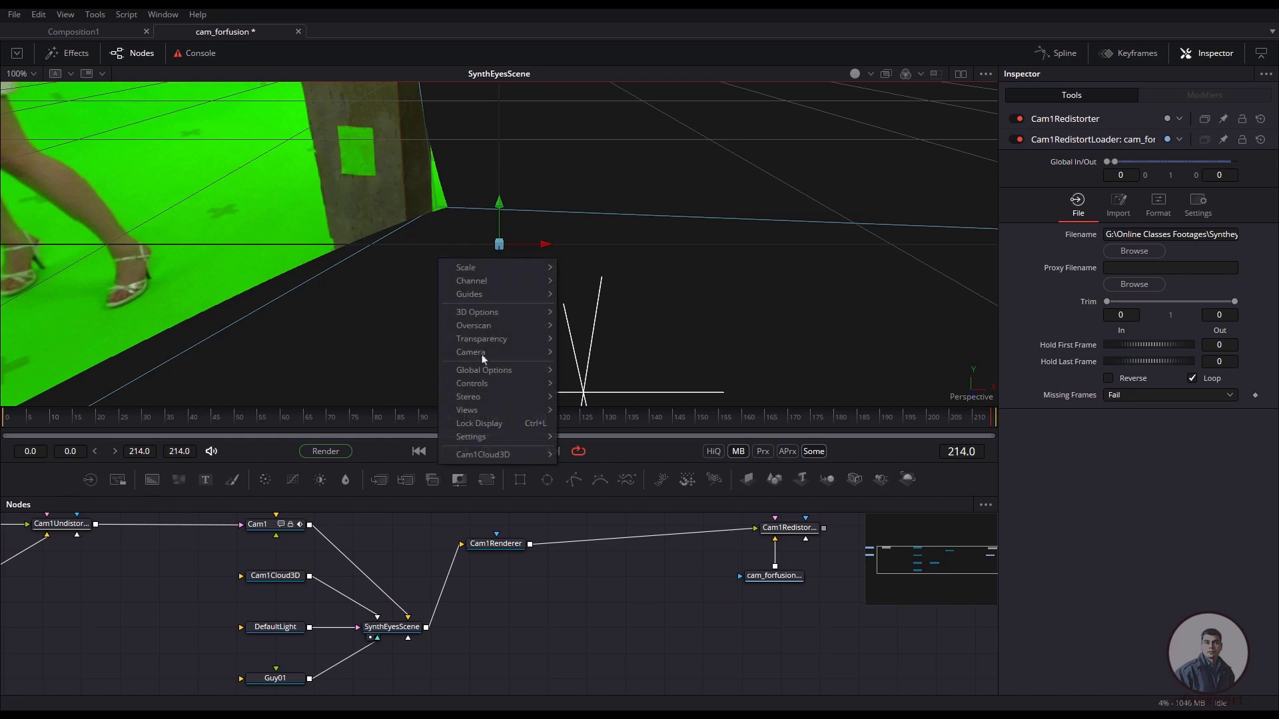
pyautogui.moveTo(497, 352)
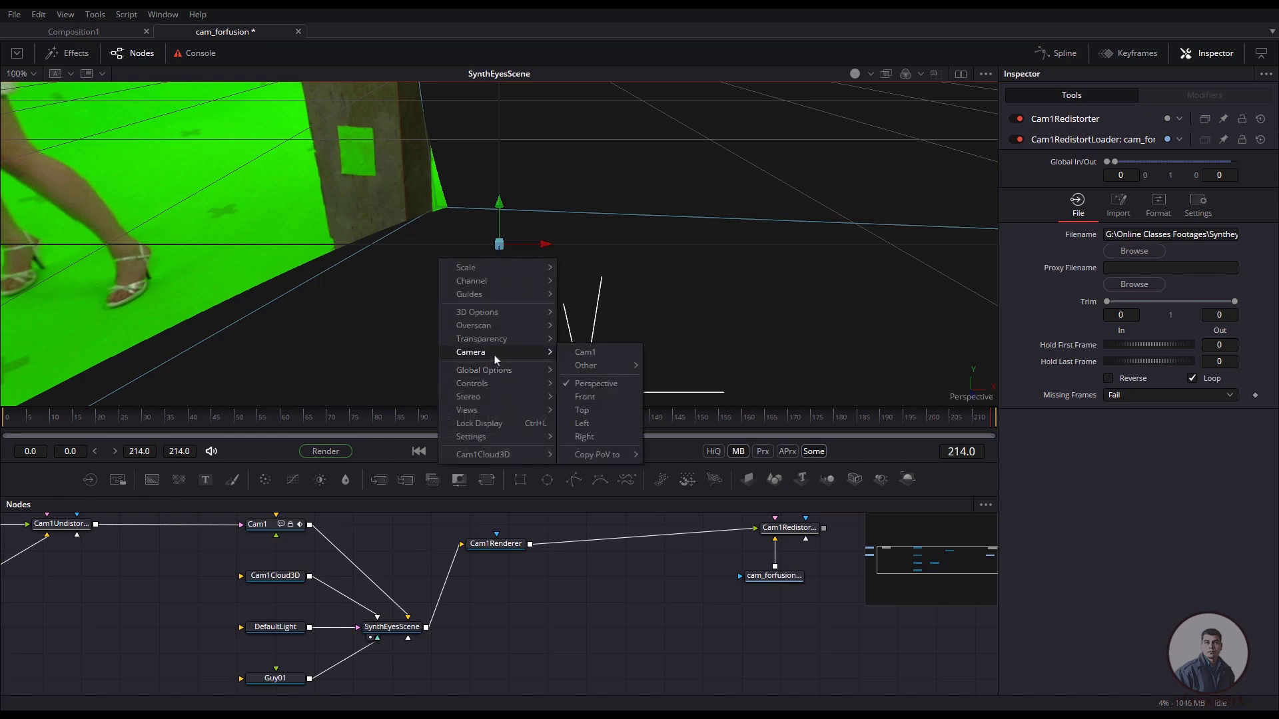
pyautogui.click(582, 353)
pyautogui.click(208, 419)
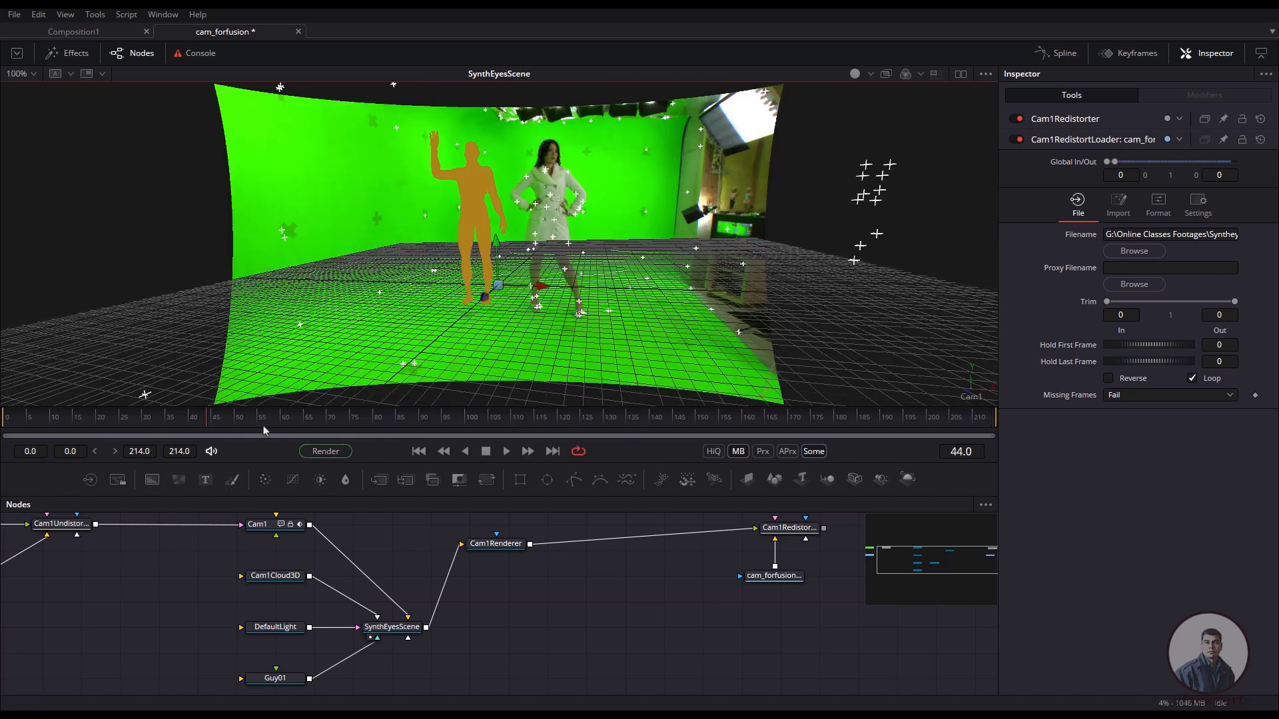
pyautogui.moveTo(264, 429); pyautogui.dragTo(27, 459)
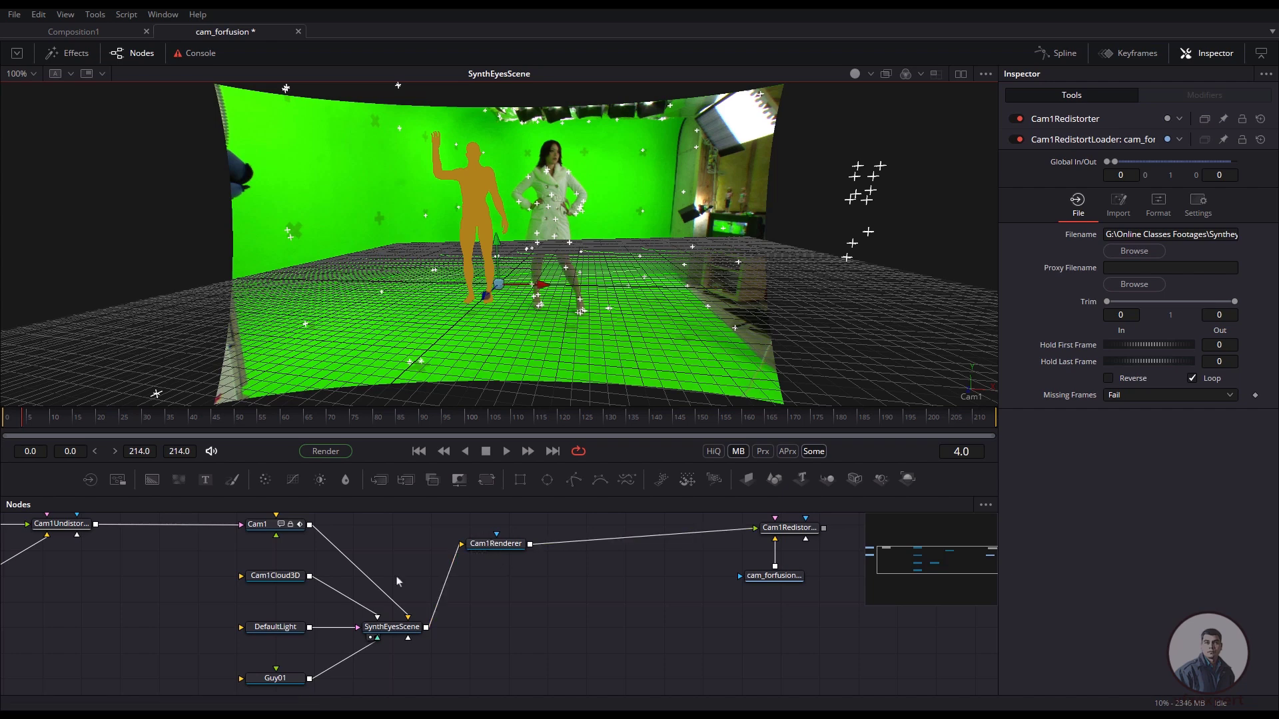
# Select the tracked 3D scene nodes from Cam1 to Cam1Renderer and scrub the scene view to frame 205.
pyautogui.moveTo(550, 531); pyautogui.dragTo(217, 693)
pyautogui.keyDown('ctrl'); pyautogui.scroll(-2, 569, 627); pyautogui.keyUp('ctrl')
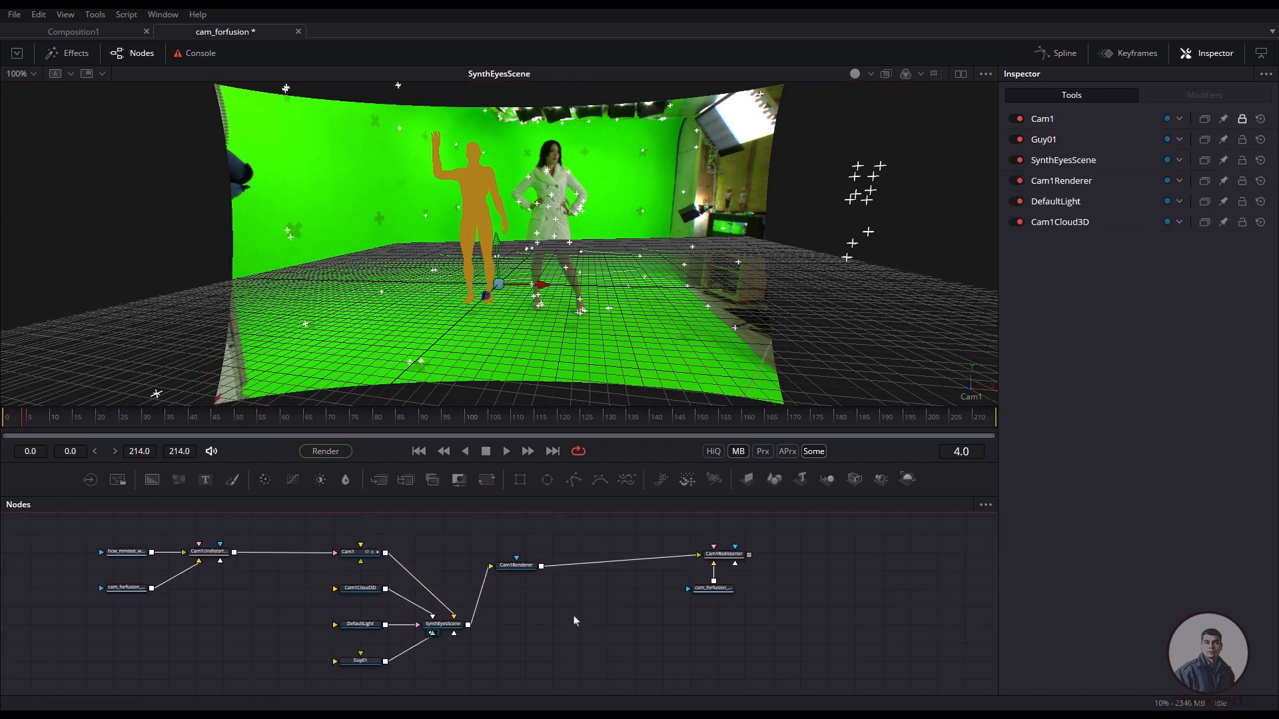
pyautogui.moveTo(556, 624); pyautogui.dragTo(504, 628, button='middle')
pyautogui.keyDown('ctrl'); pyautogui.scroll(3, 573, 607); pyautogui.keyUp('ctrl')
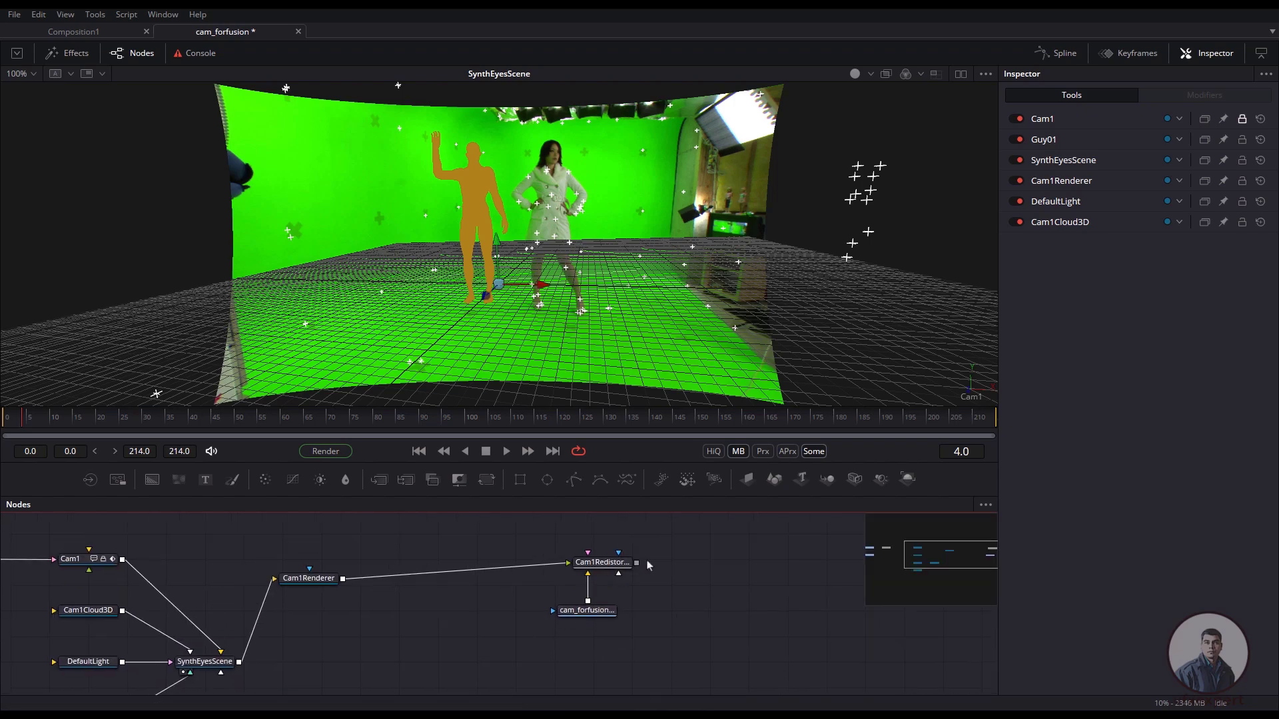
pyautogui.moveTo(614, 432); pyautogui.dragTo(954, 427)
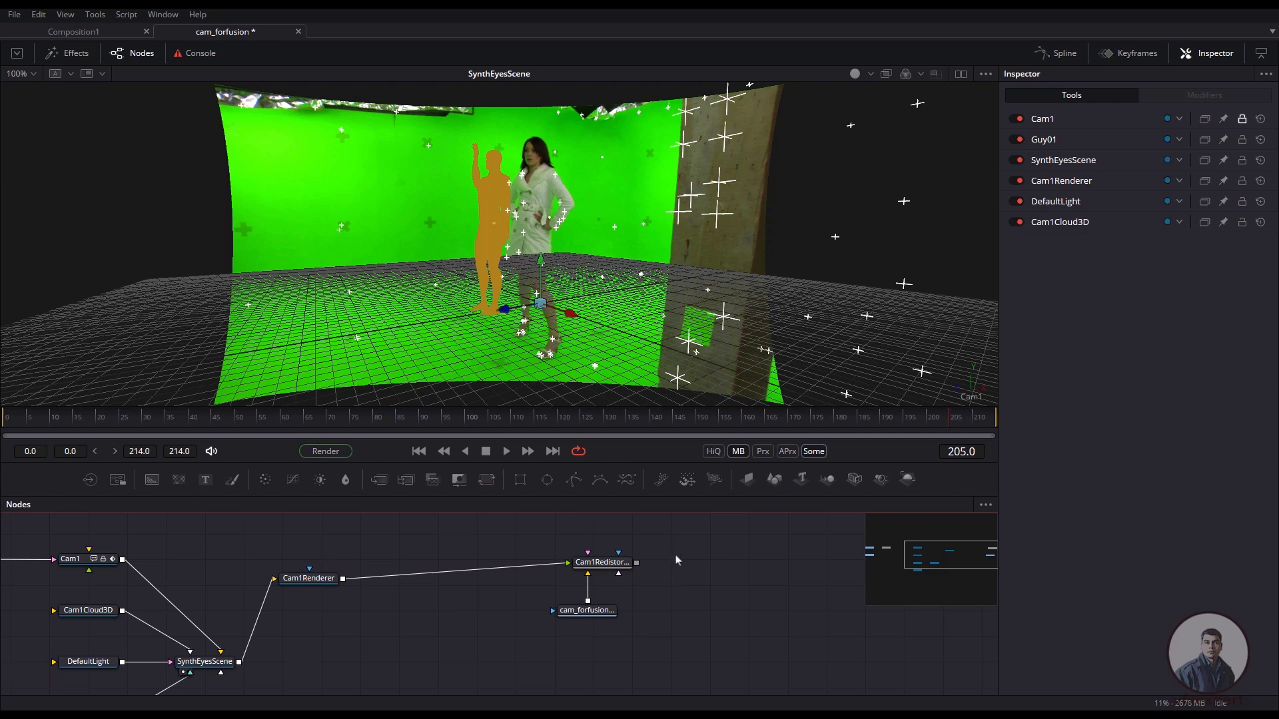
# Move Cam1Redistorter together with its map loader closer to Cam1Renderer.
pyautogui.moveTo(673, 532); pyautogui.dragTo(558, 625)
pyautogui.click(601, 567)
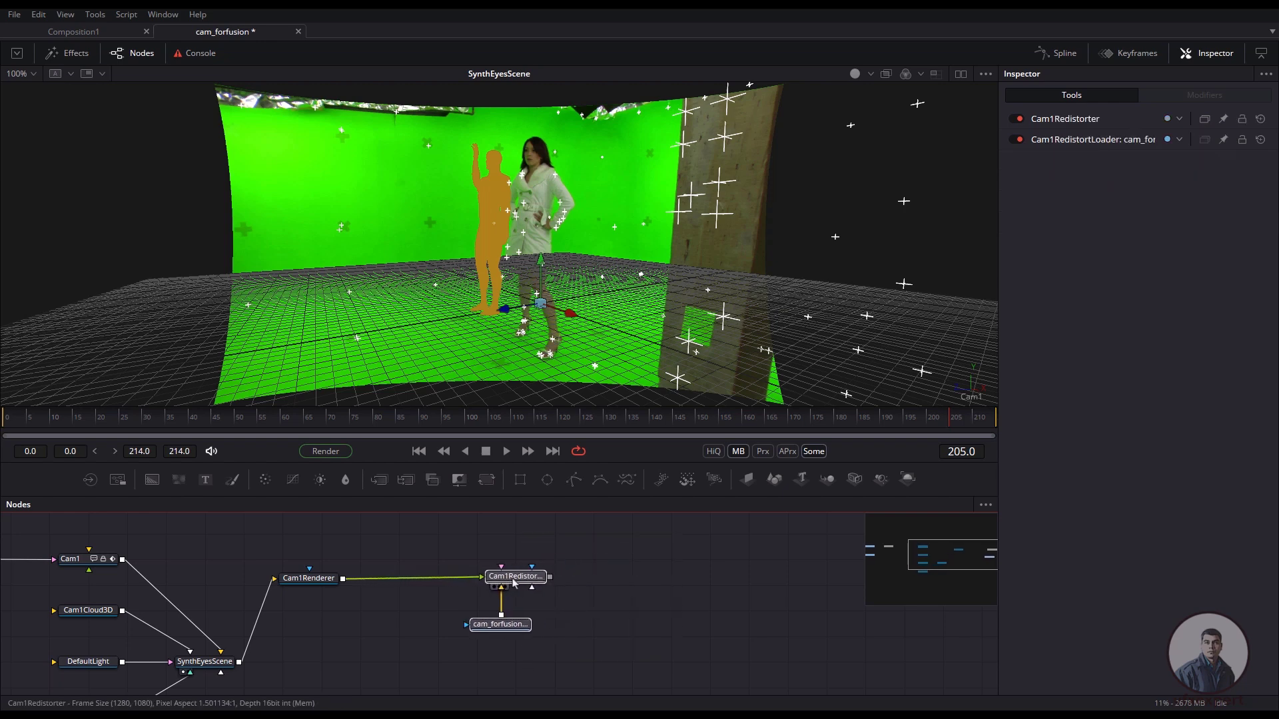
pyautogui.keyDown('ctrl'); pyautogui.scroll(-3, 522, 602); pyautogui.keyUp('ctrl')
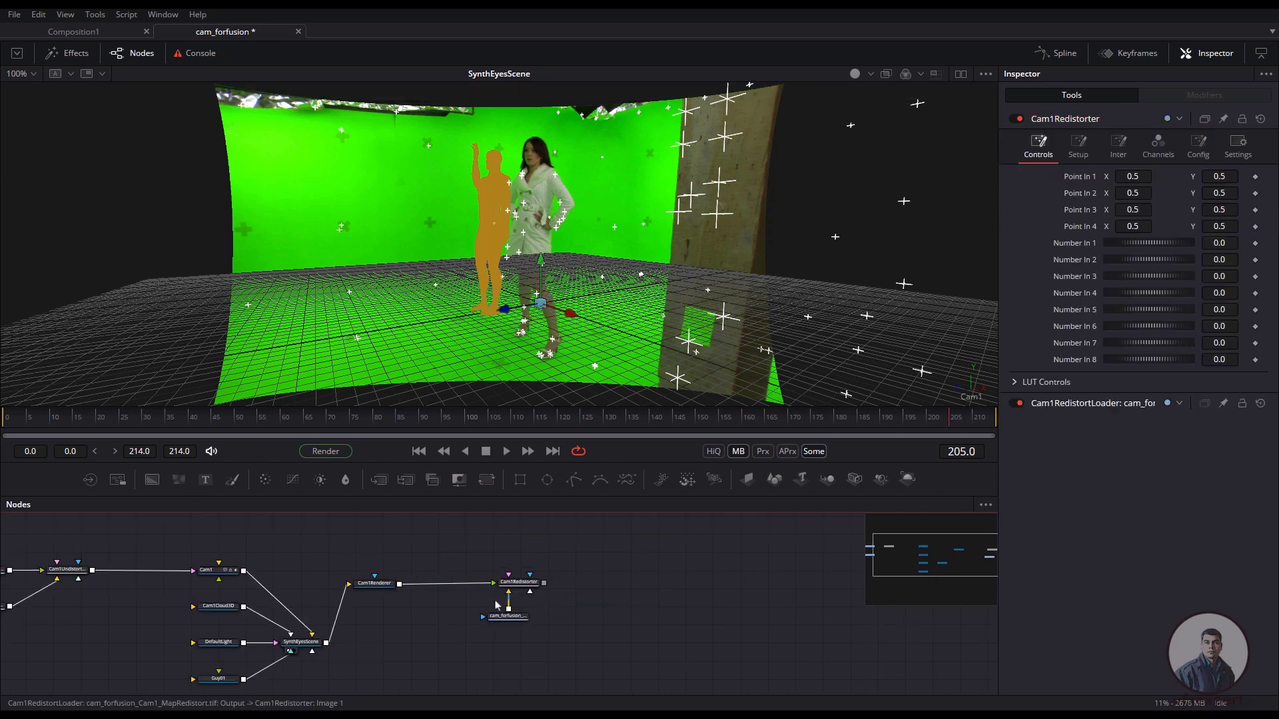
# Add a loader with the render_out####.png sequence from the blender-render folder.
pyautogui.click(90, 480)
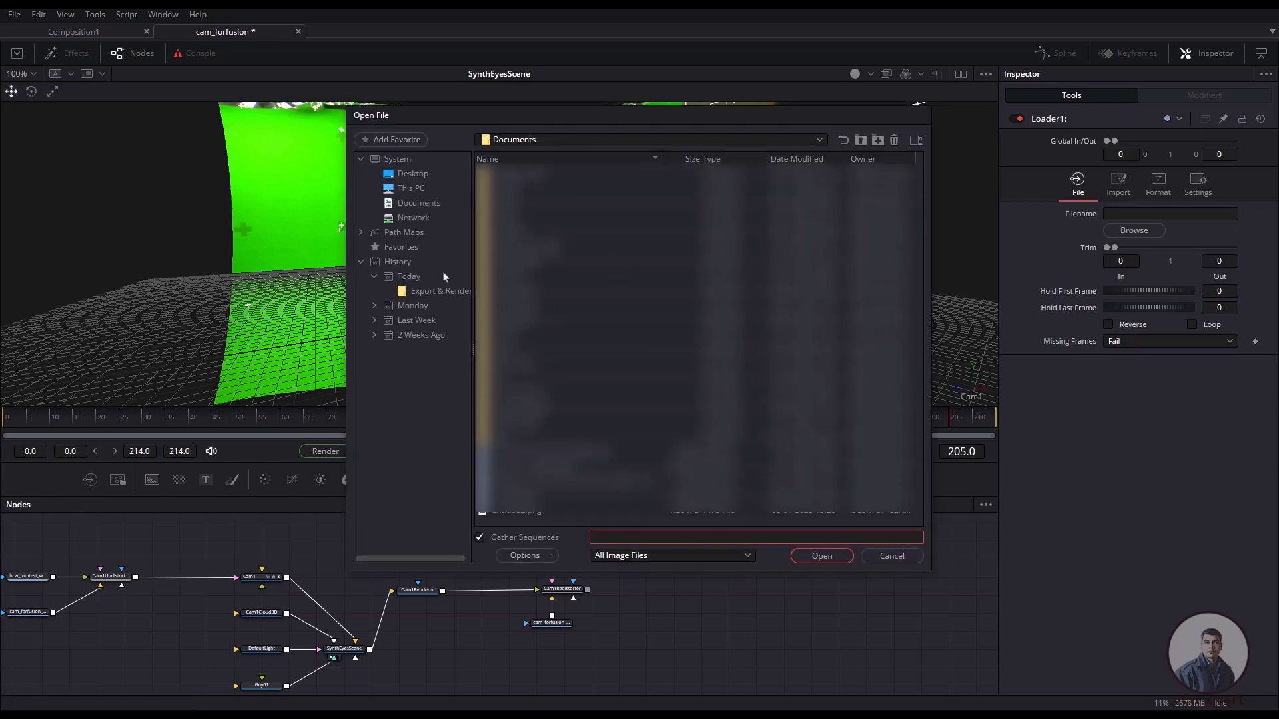
pyautogui.click(439, 291)
pyautogui.doubleClick(602, 171)
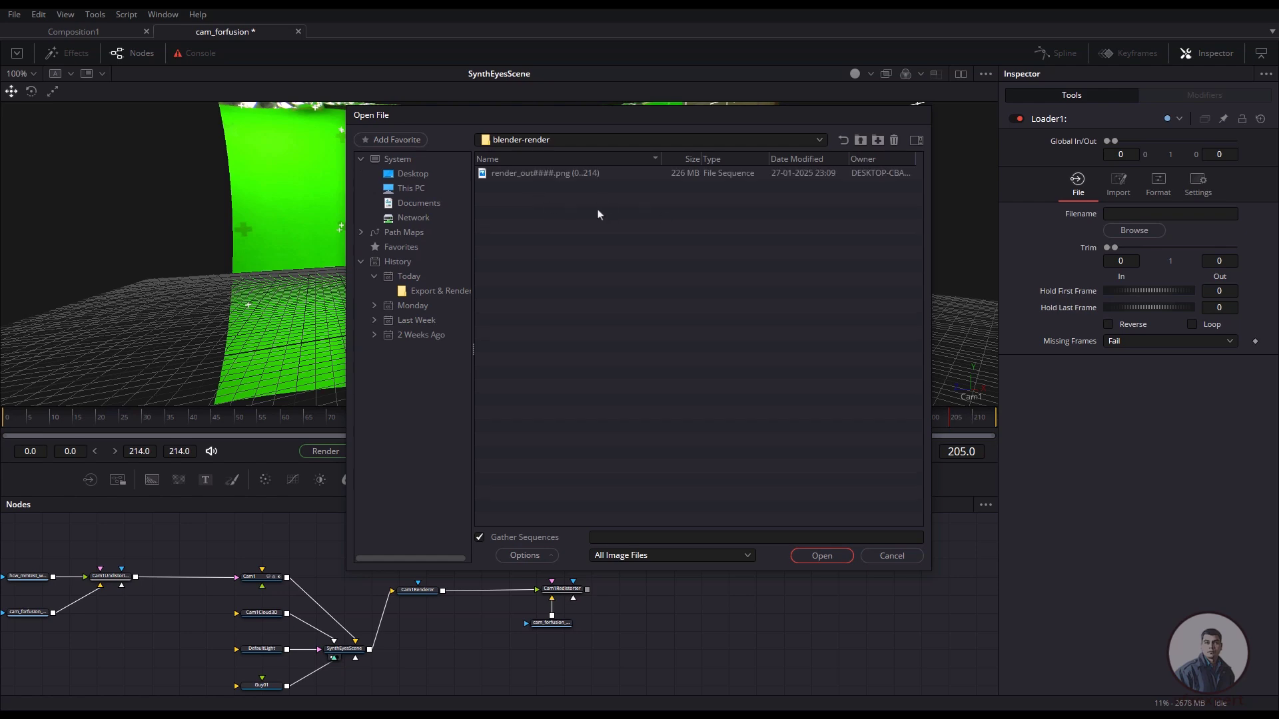
pyautogui.click(568, 175)
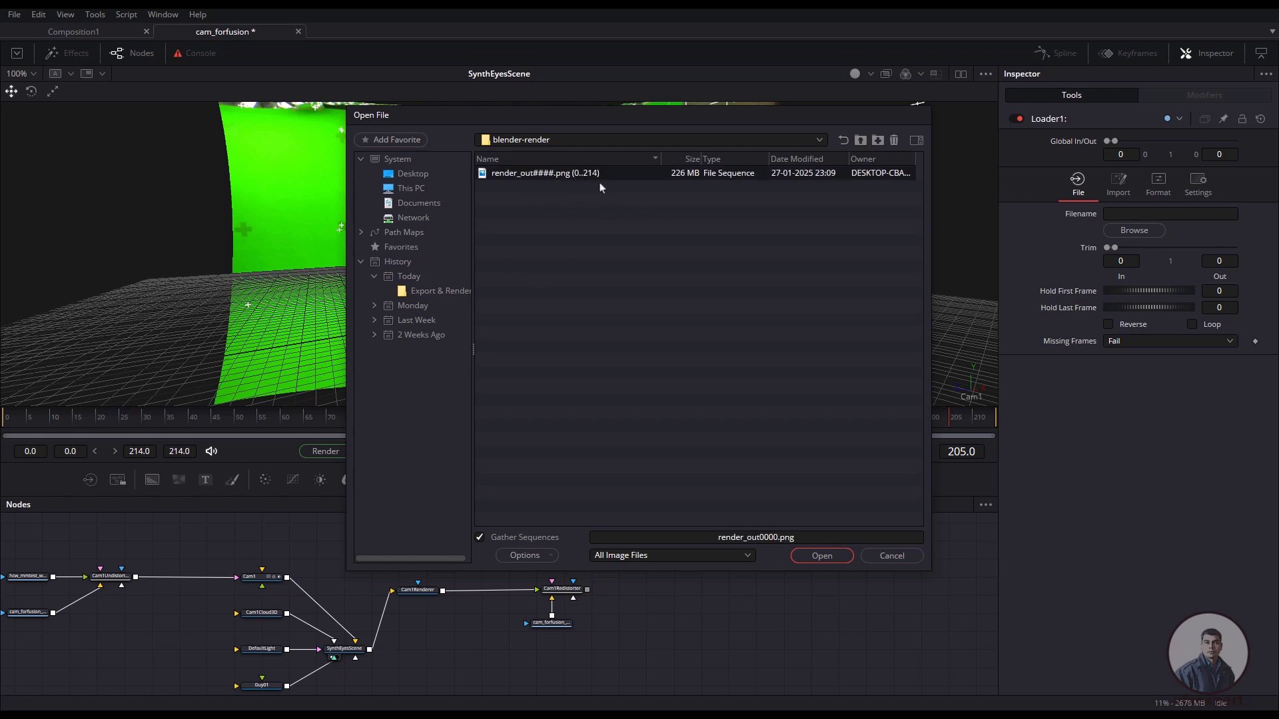
pyautogui.click(821, 556)
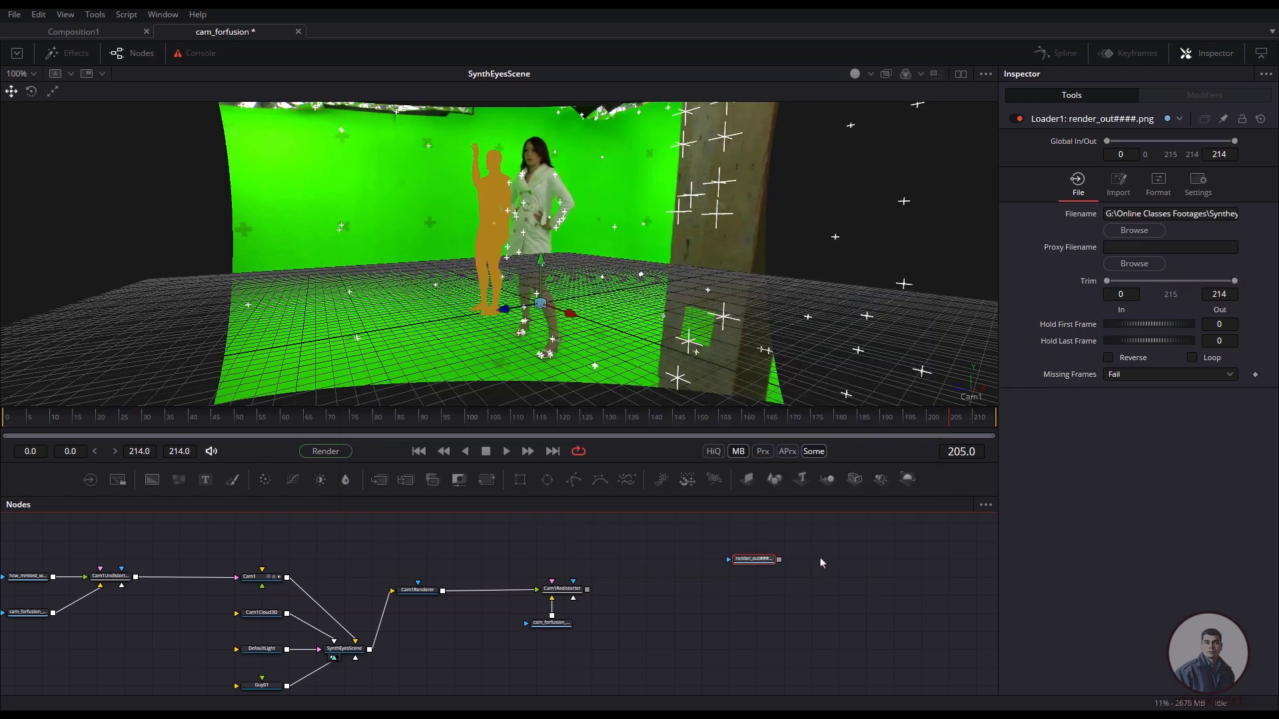
# View the render_out sequence fitted to the viewer, scrub to frame 206 and inspect its resolution.
pyautogui.moveTo(687, 489); pyautogui.dragTo(629, 300)
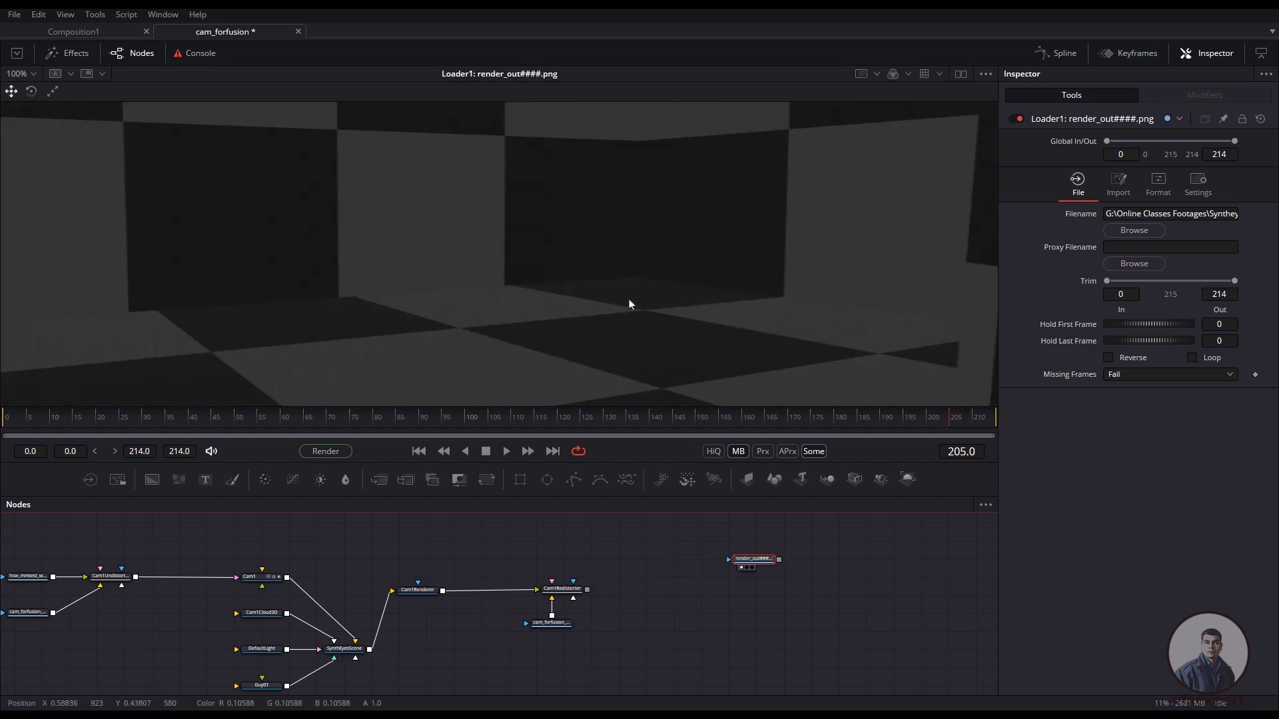
pyautogui.click(499, 308)
pyautogui.hotkey('ctrl', 'f')
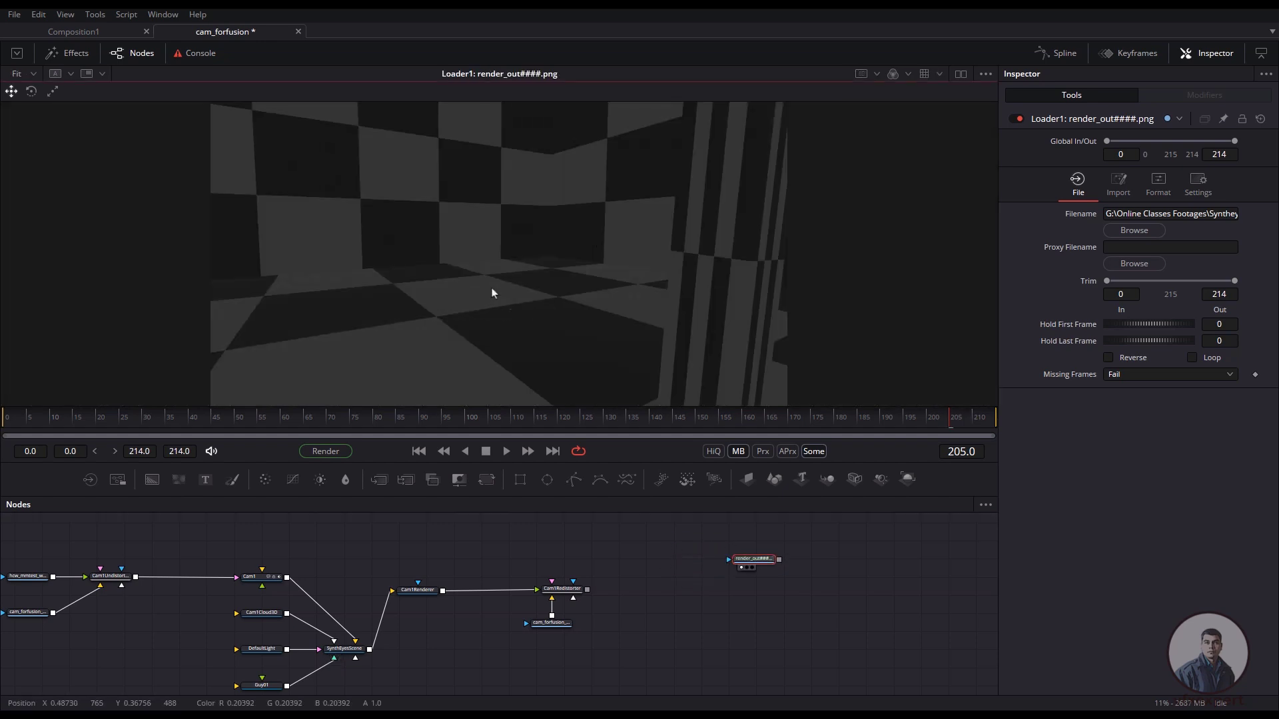
pyautogui.moveTo(317, 418); pyautogui.dragTo(956, 420)
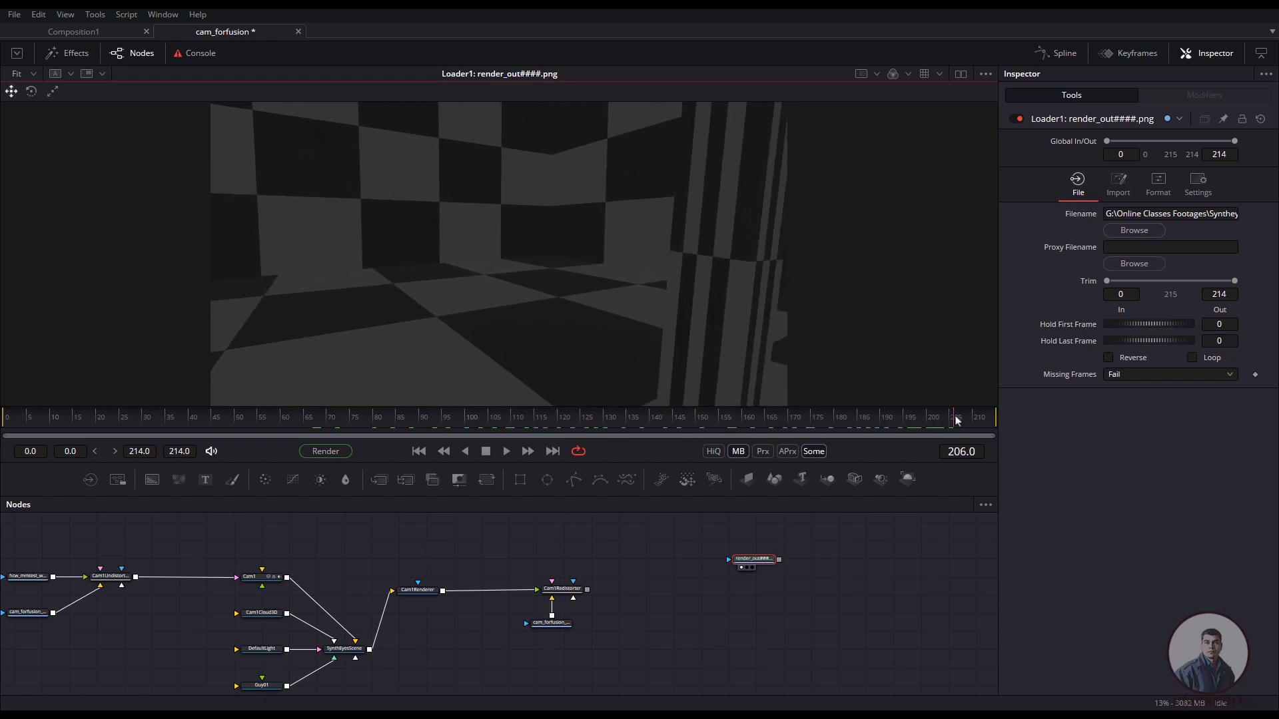
pyautogui.moveTo(655, 313); pyautogui.dragTo(555, 411, button='middle')
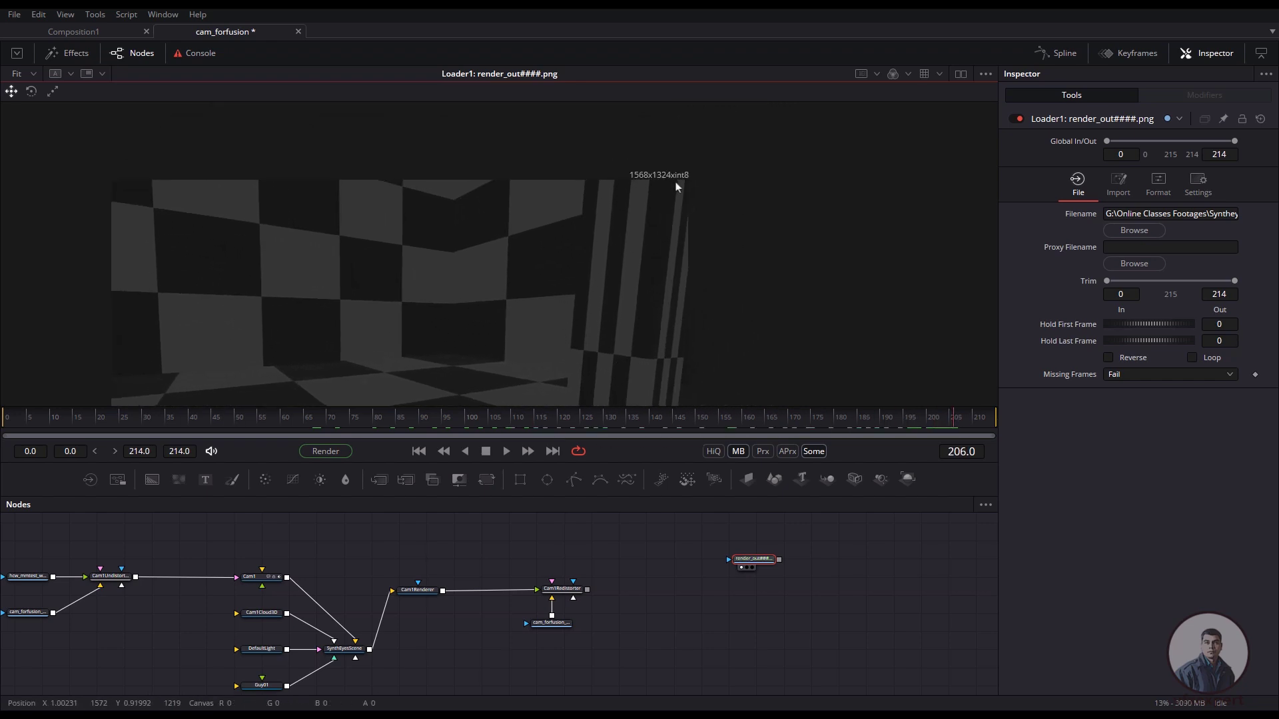
pyautogui.keyDown('ctrl'); pyautogui.scroll(2, 675, 185); pyautogui.keyUp('ctrl')
pyautogui.moveTo(737, 139); pyautogui.dragTo(614, 204)
# View the original hcw_mmtest_wide footage and inspect its resolution for comparison with the render.
pyautogui.moveTo(362, 575); pyautogui.dragTo(580, 607, button='middle')
pyautogui.keyDown('ctrl'); pyautogui.scroll(2, 206, 580); pyautogui.keyUp('ctrl')
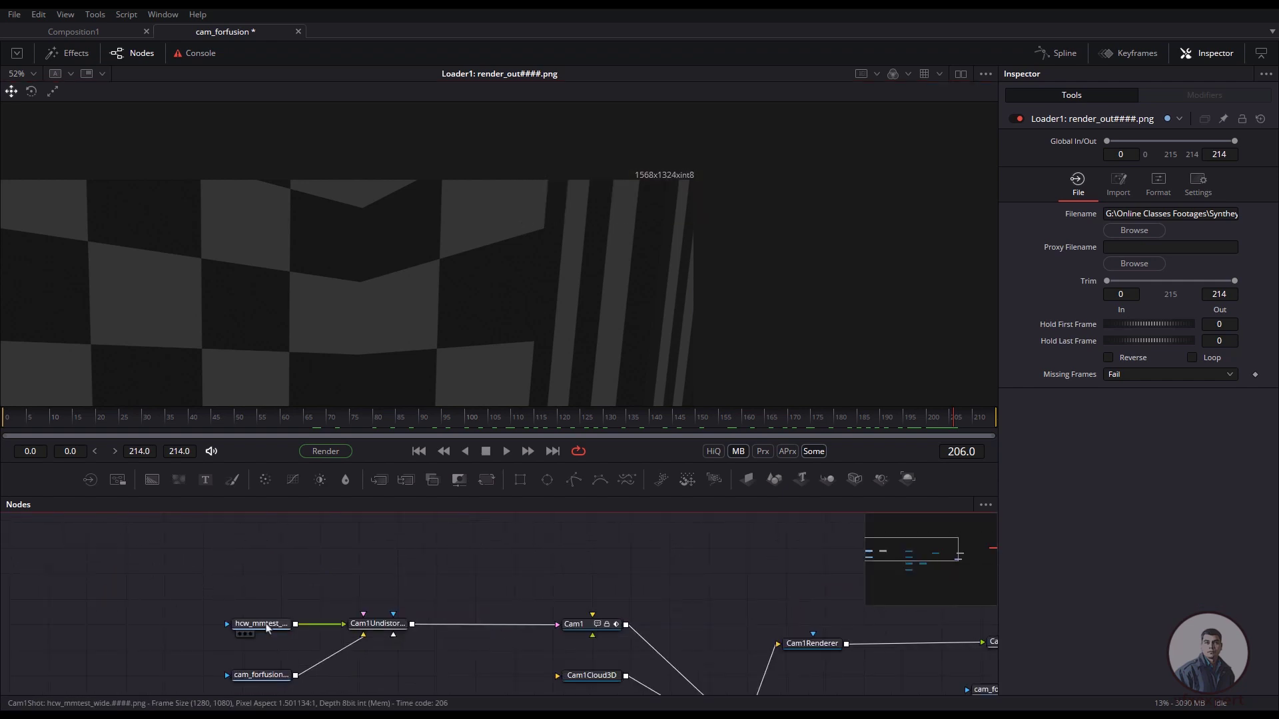
pyautogui.moveTo(264, 623); pyautogui.dragTo(638, 287)
pyautogui.keyDown('ctrl'); pyautogui.scroll(2, 638, 287); pyautogui.keyUp('ctrl')
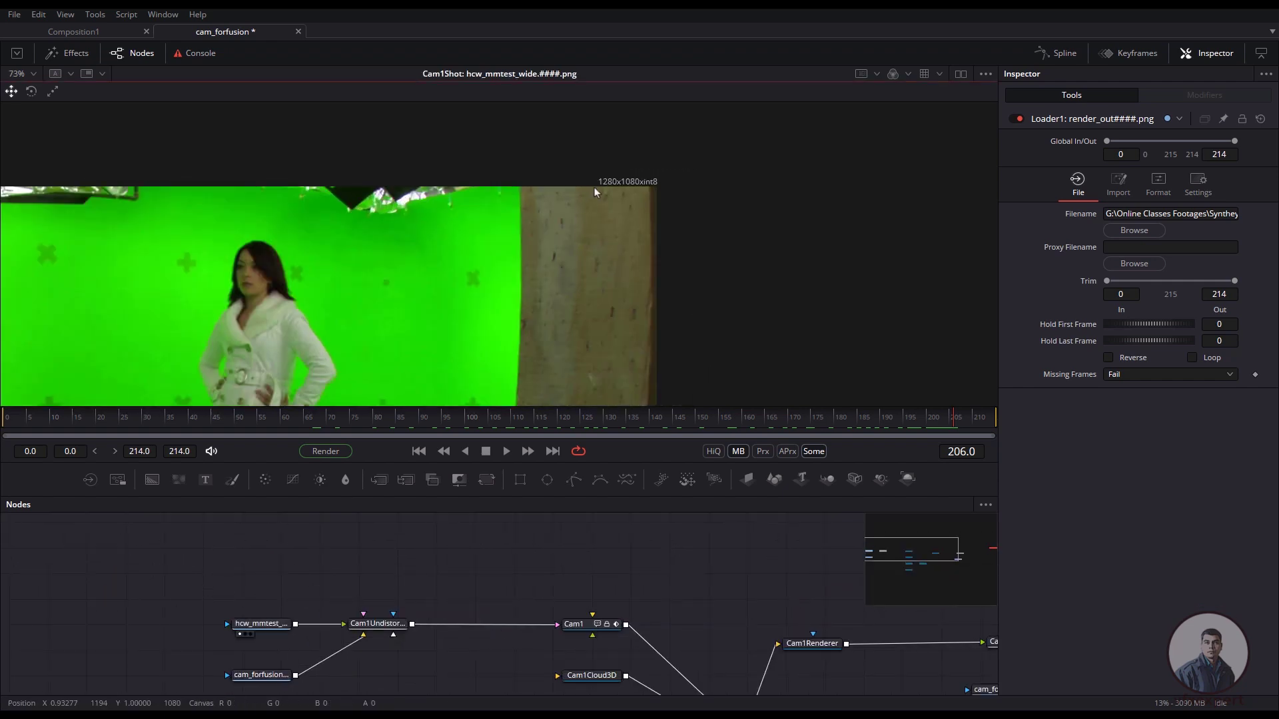
pyautogui.keyDown('ctrl'); pyautogui.scroll(-3, 625, 233); pyautogui.keyUp('ctrl')
pyautogui.keyDown('ctrl'); pyautogui.scroll(-3, 530, 583); pyautogui.keyUp('ctrl')
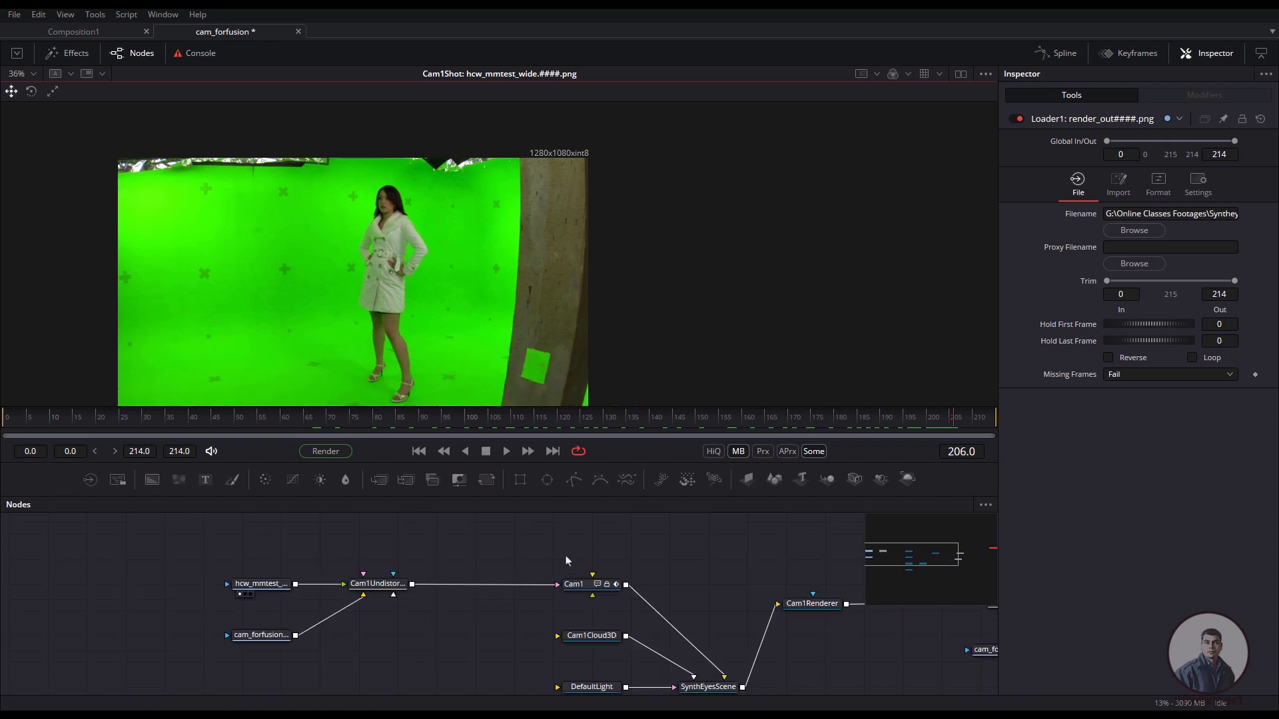
# Return to viewing the render_out sequence, examine its frame size and scrub to frame 207.
pyautogui.keyDown('ctrl'); pyautogui.scroll(2, 531, 583); pyautogui.keyUp('ctrl')
pyautogui.moveTo(619, 574); pyautogui.dragTo(571, 300)
pyautogui.keyDown('ctrl'); pyautogui.scroll(-3, 572, 300); pyautogui.keyUp('ctrl')
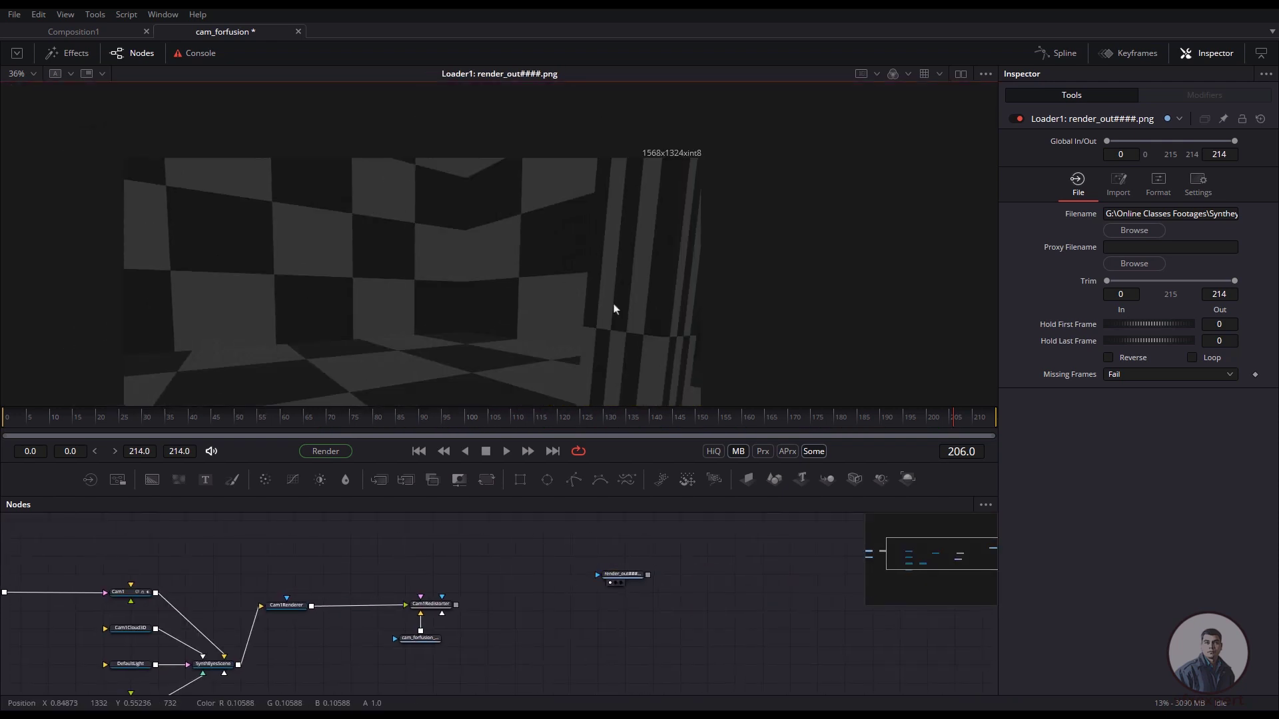
pyautogui.keyDown('ctrl'); pyautogui.scroll(3, 618, 304); pyautogui.keyUp('ctrl')
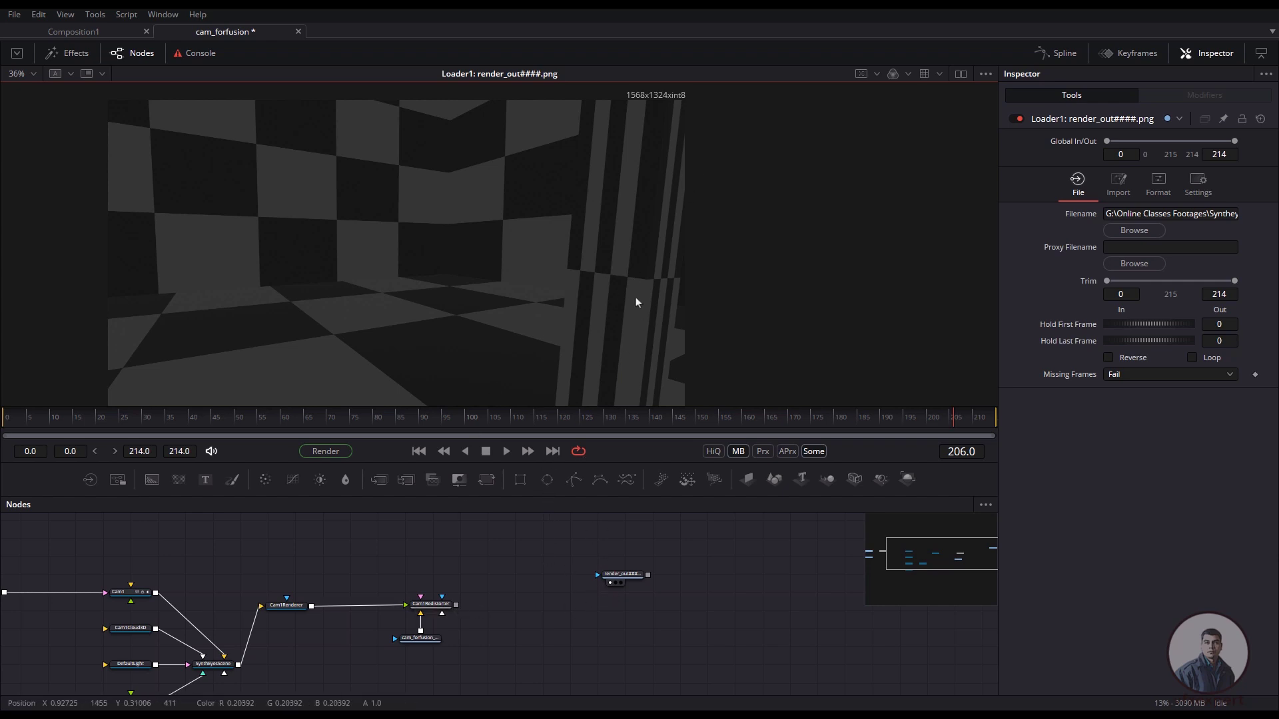
pyautogui.keyDown('ctrl'); pyautogui.scroll(-2, 634, 306); pyautogui.keyUp('ctrl')
pyautogui.moveTo(678, 427); pyautogui.dragTo(957, 422)
pyautogui.keyDown('ctrl'); pyautogui.scroll(-2, 448, 597); pyautogui.keyUp('ctrl')
pyautogui.moveTo(346, 593); pyautogui.dragTo(512, 598, button='middle')
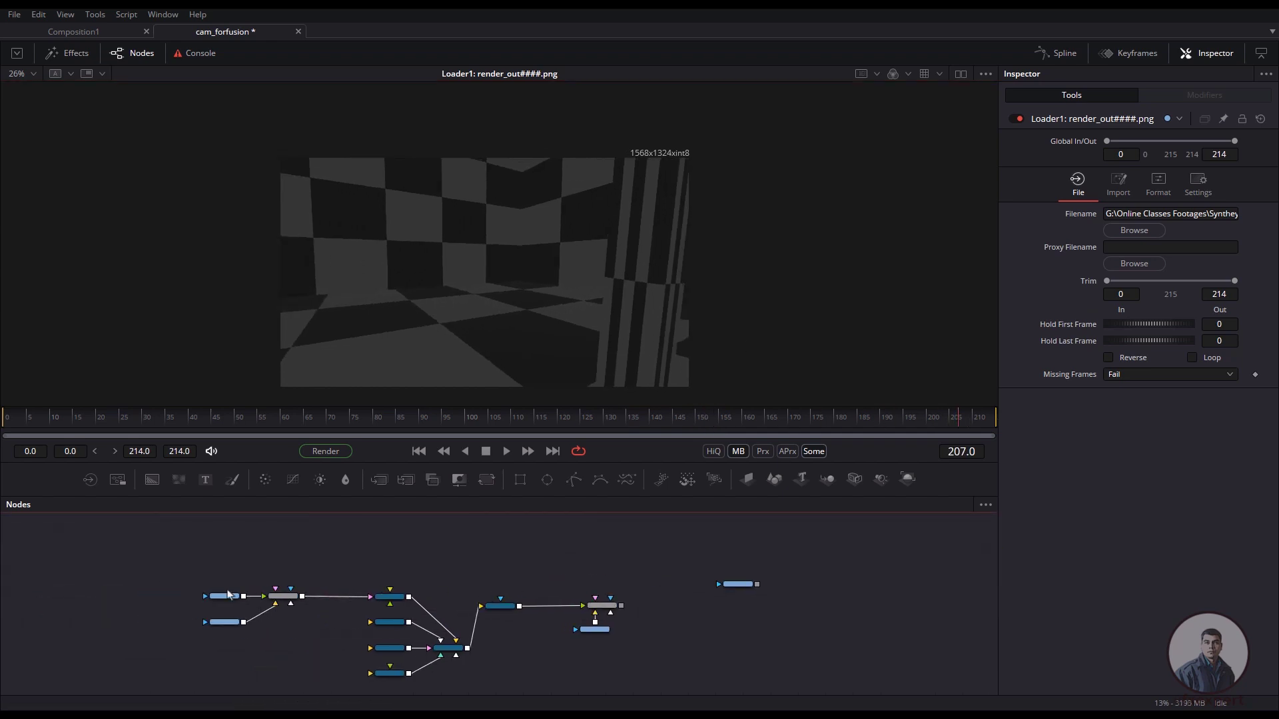
# Duplicate the hcw_mmtest_wide footage loader and place the copy above and left of the render_out loader.
pyautogui.scroll(1, 230, 594)
pyautogui.keyDown('ctrl'); pyautogui.scroll(4, 239, 655); pyautogui.keyUp('ctrl')
pyautogui.moveTo(227, 626); pyautogui.dragTo(439, 333)
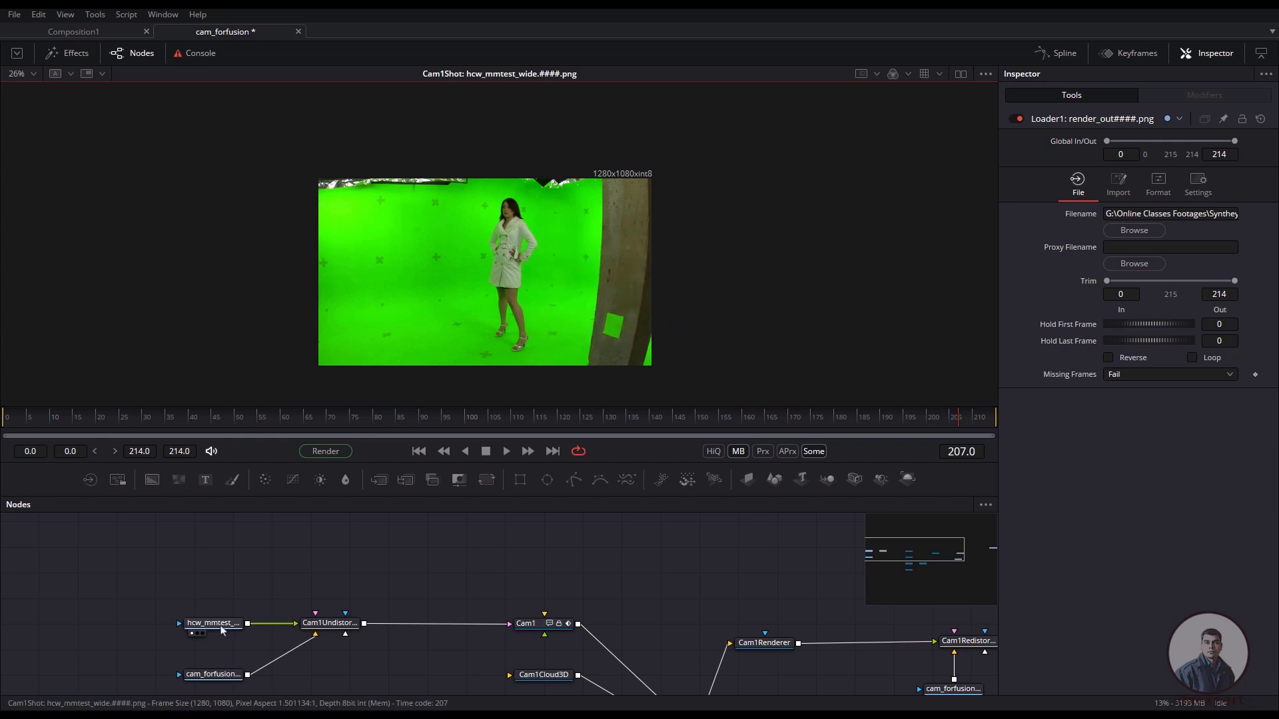
pyautogui.moveTo(222, 630); pyautogui.dragTo(219, 625)
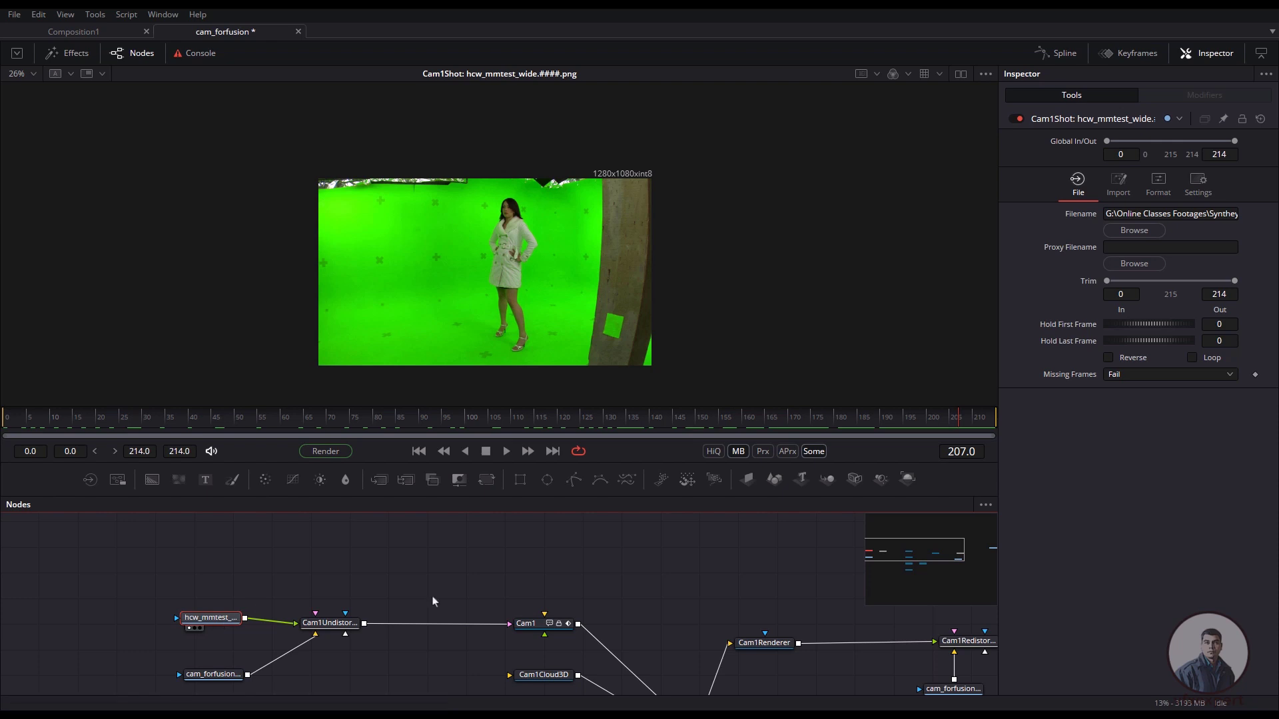
pyautogui.keyDown('ctrl'); pyautogui.scroll(-4, 433, 602); pyautogui.keyUp('ctrl')
pyautogui.moveTo(628, 605); pyautogui.dragTo(508, 616, button='middle')
pyautogui.keyDown('ctrl'); pyautogui.scroll(2, 510, 609); pyautogui.keyUp('ctrl')
pyautogui.keyDown('ctrl'); pyautogui.scroll(5, 511, 611); pyautogui.keyUp('ctrl')
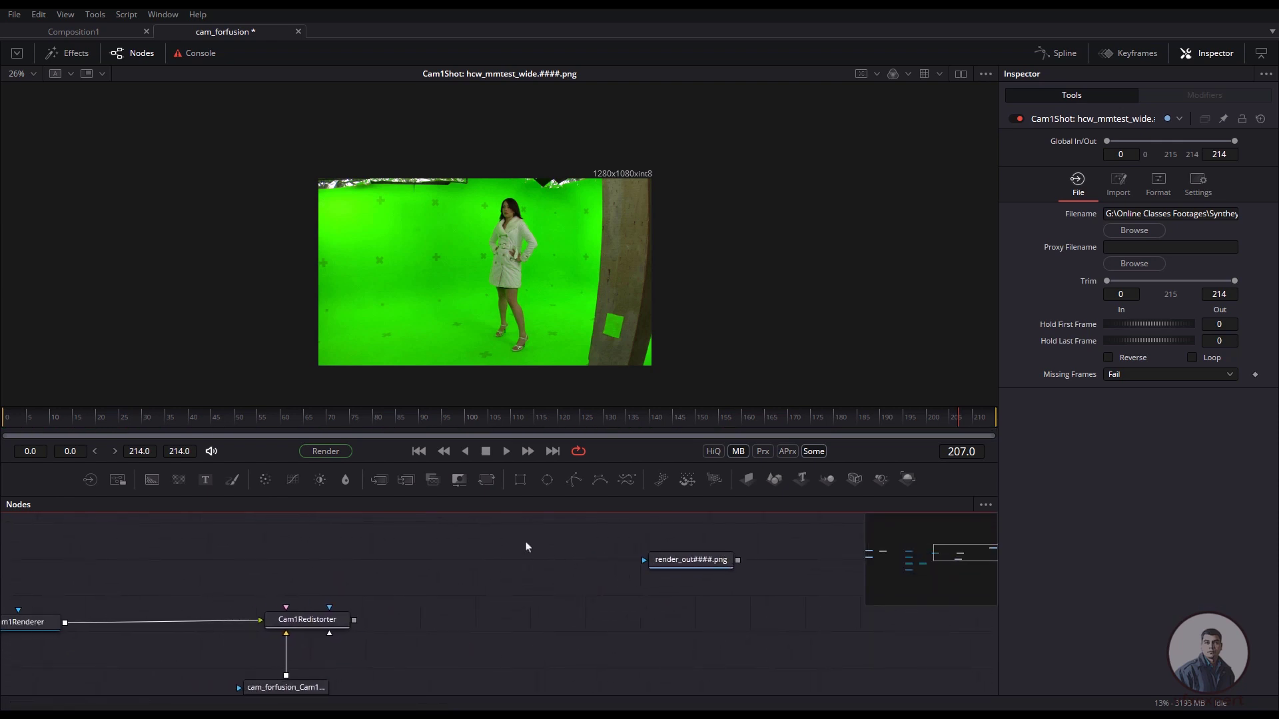
pyautogui.hotkey('ctrl', 'v')
pyautogui.moveTo(525, 545); pyautogui.dragTo(467, 528)
# View the render_out loader and move it just below the copied footage loader.
pyautogui.moveTo(684, 567); pyautogui.dragTo(651, 323)
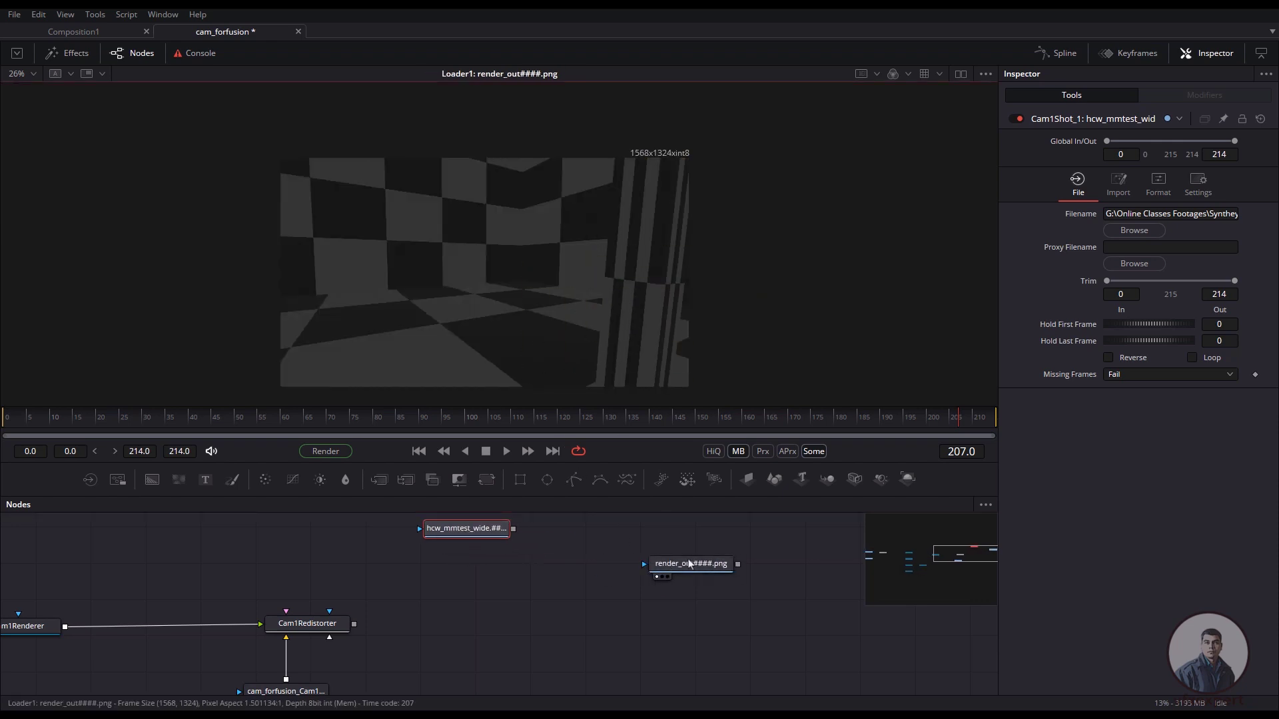
pyautogui.moveTo(691, 563); pyautogui.dragTo(549, 590)
pyautogui.click(681, 313)
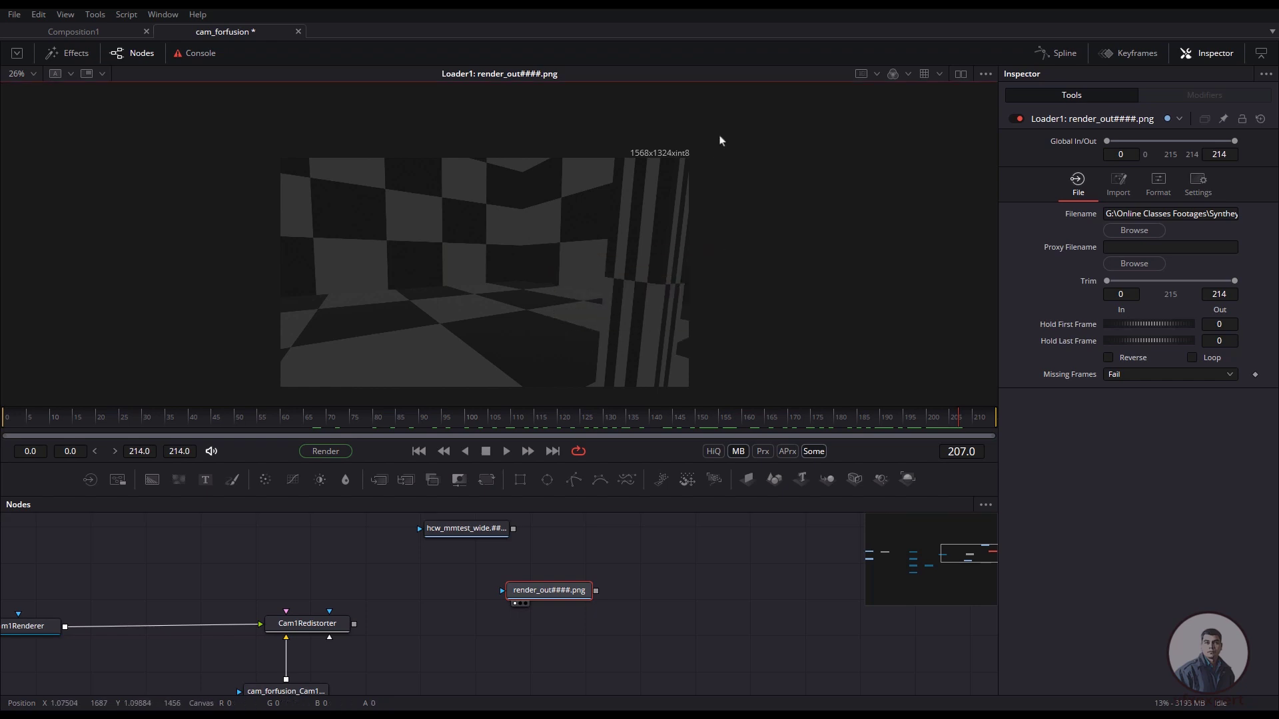
# Duplicate Cam1Redistorter together with its map loader and place the copies to the right of the render_out loader.
pyautogui.moveTo(403, 639); pyautogui.dragTo(491, 606, button='middle')
pyautogui.click(508, 561)
pyautogui.moveTo(510, 557); pyautogui.dragTo(352, 674)
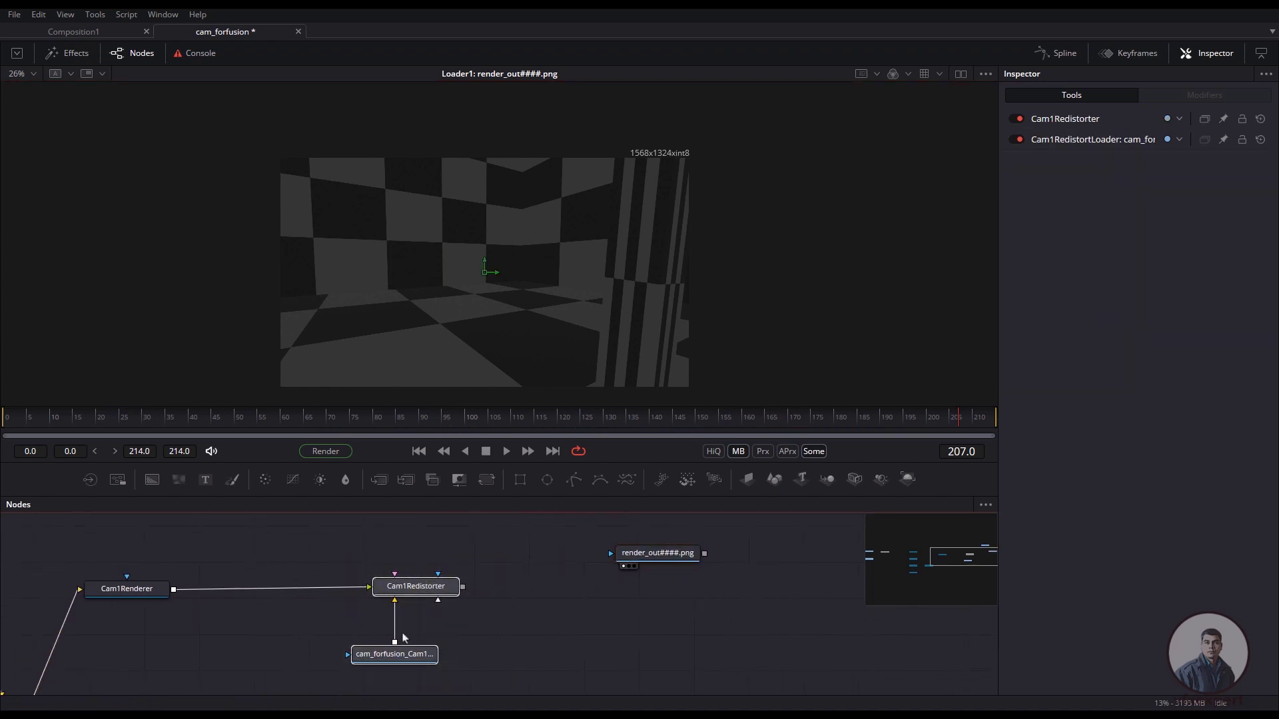
pyautogui.moveTo(504, 550); pyautogui.dragTo(323, 665)
pyautogui.scroll(-2, 450, 640)
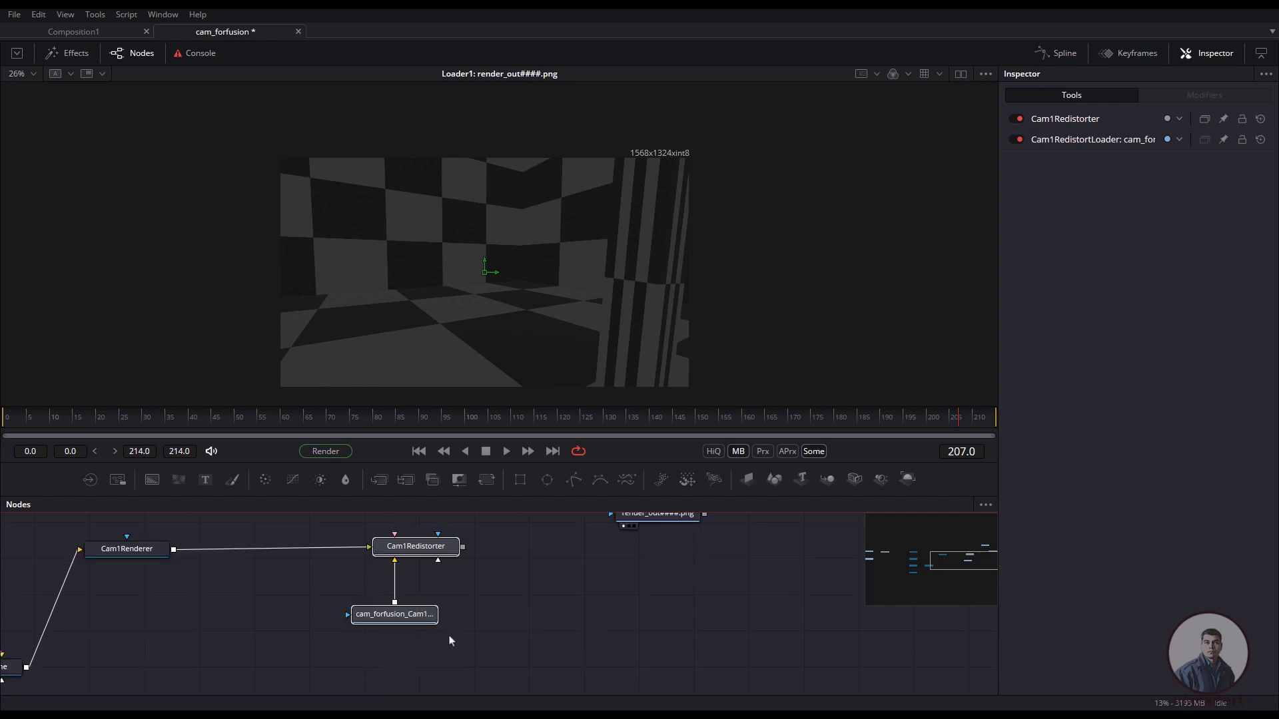
pyautogui.keyDown('ctrl'); pyautogui.scroll(-2, 449, 632); pyautogui.keyUp('ctrl')
pyautogui.moveTo(450, 633); pyautogui.dragTo(329, 643, button='middle')
pyautogui.keyDown('ctrl'); pyautogui.scroll(1, 426, 614); pyautogui.keyUp('ctrl')
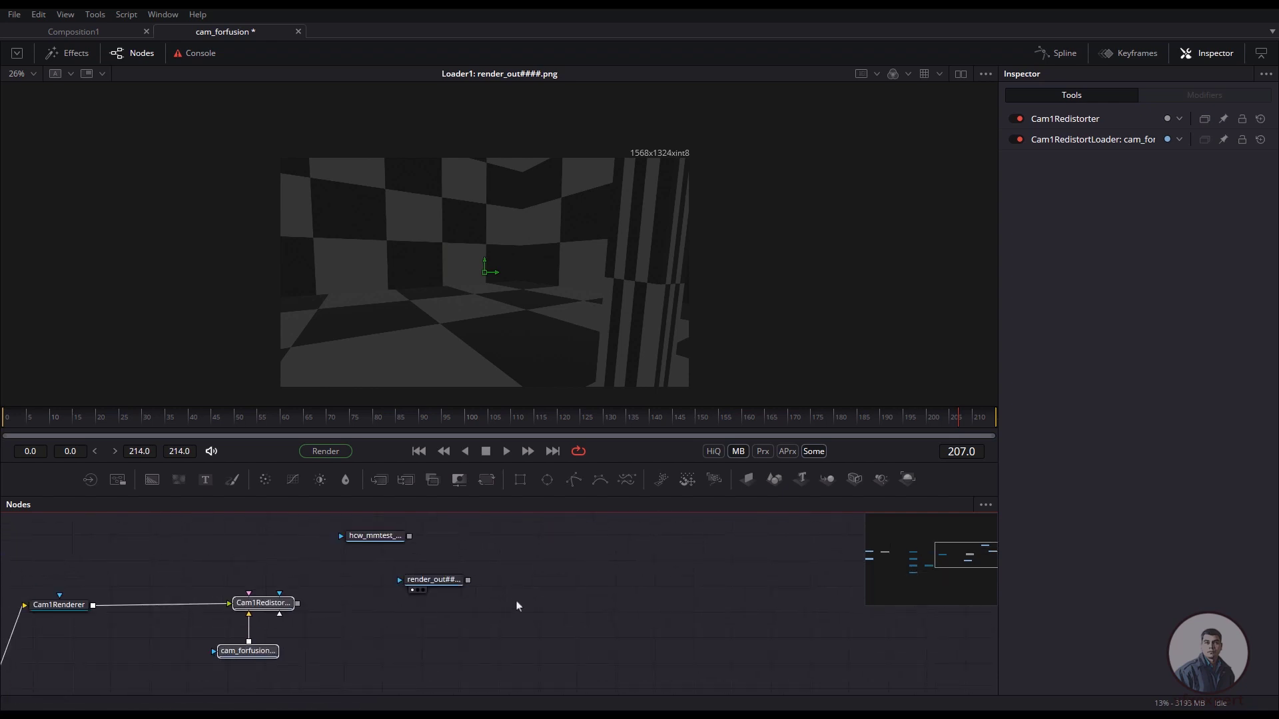
pyautogui.click(575, 579)
pyautogui.hotkey('ctrl', 'v')
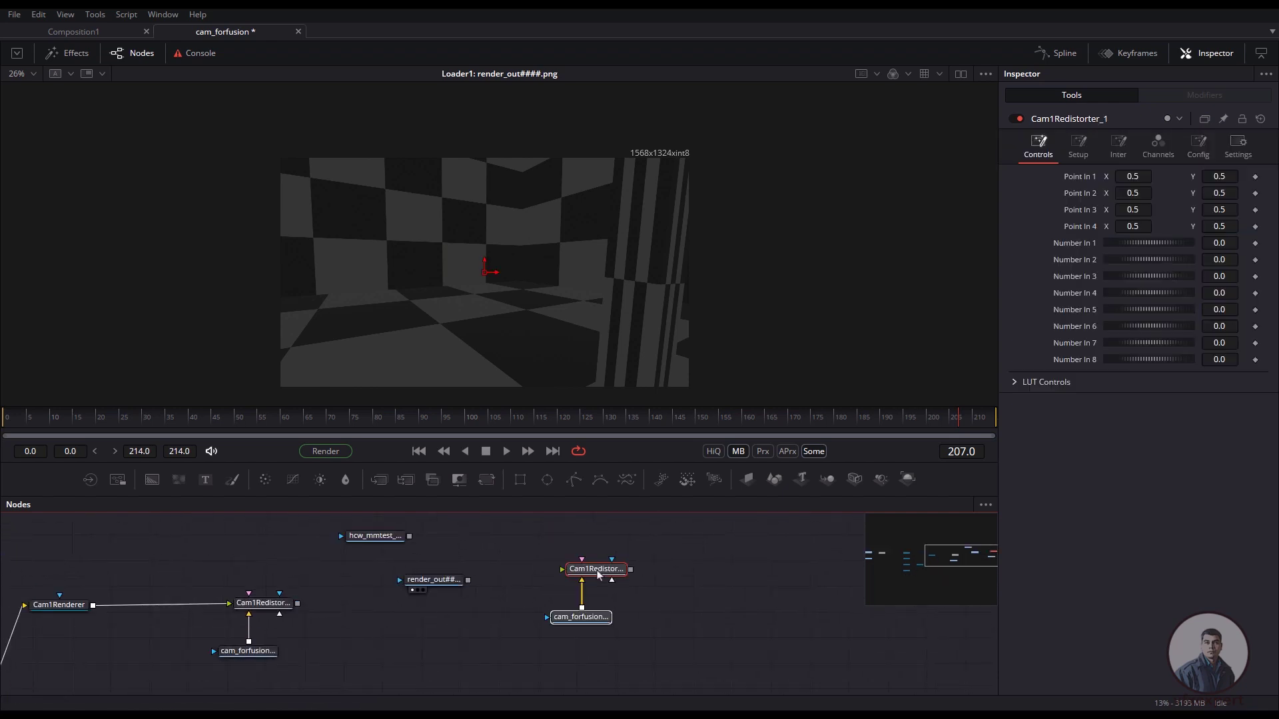
pyautogui.moveTo(598, 574); pyautogui.dragTo(615, 571)
# Connect the render_out loader to the copied redistorter's main image input and view that redistorter's output.
pyautogui.click(726, 604)
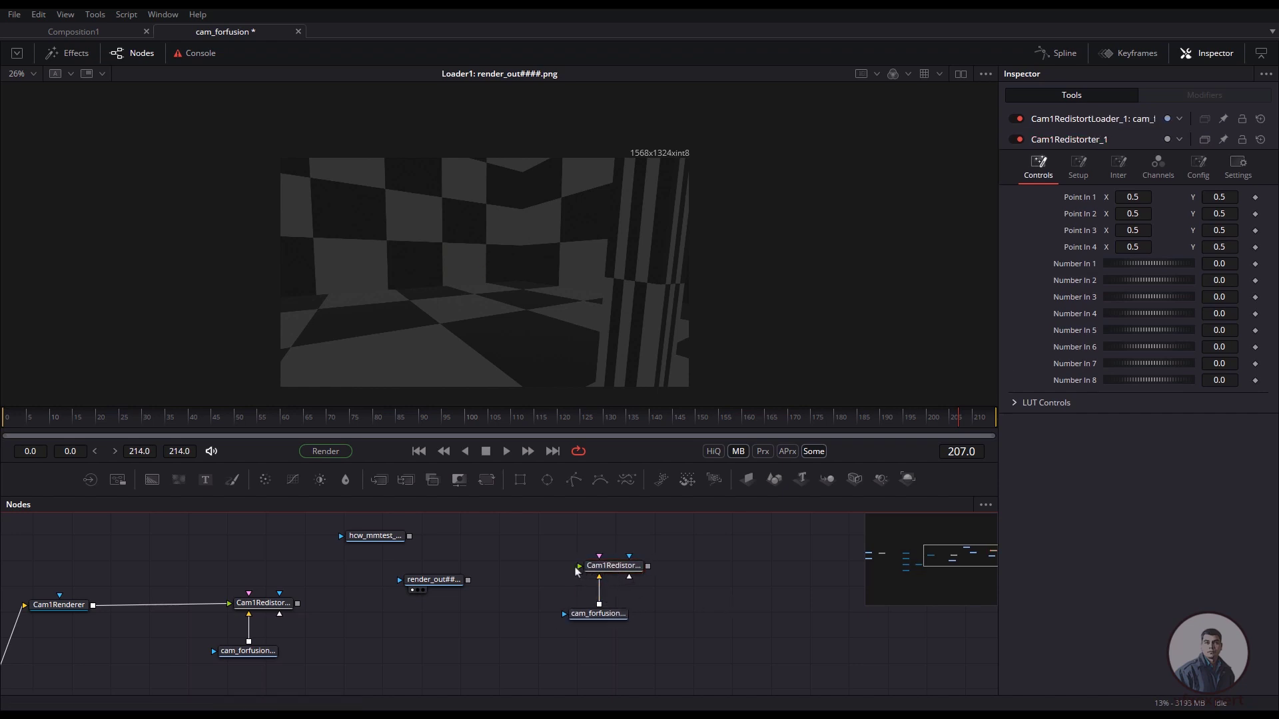
pyautogui.moveTo(468, 580); pyautogui.dragTo(601, 373)
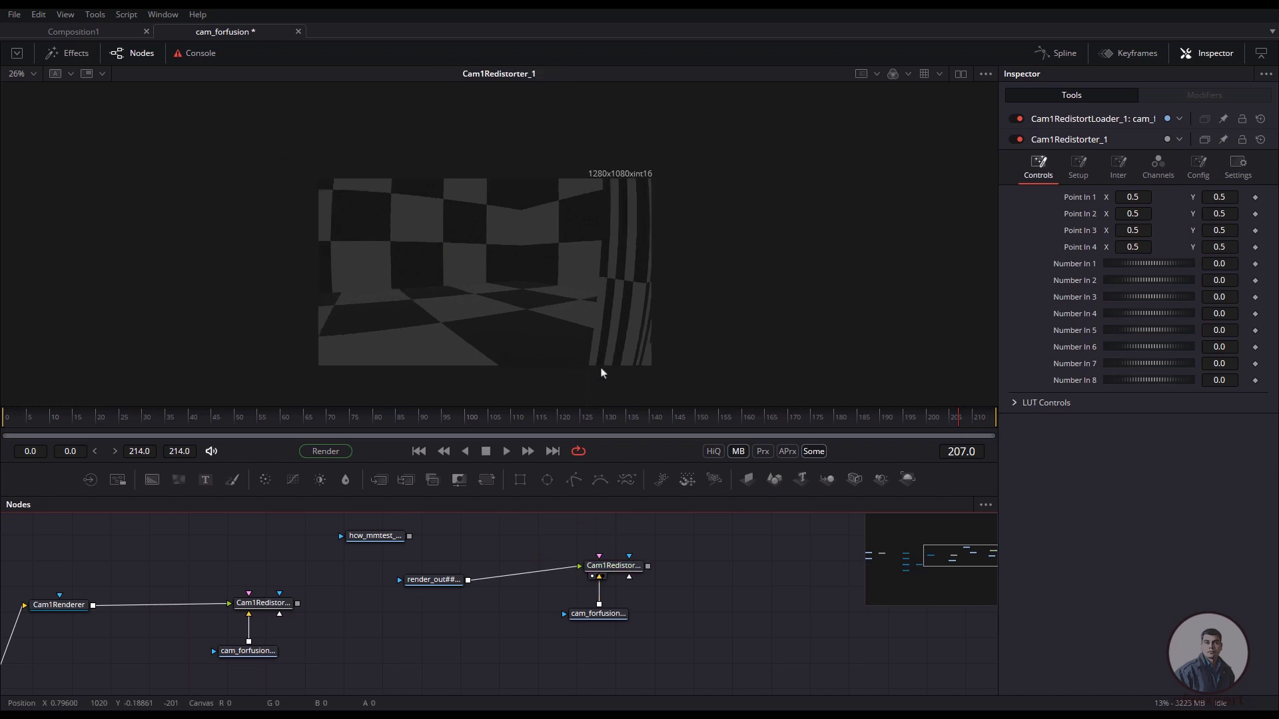
# Move the render_out loader closer to the copied redistorter and compare the original render with the redistorted output in the viewer.
pyautogui.keyDown('ctrl'); pyautogui.scroll(2, 619, 289); pyautogui.keyUp('ctrl')
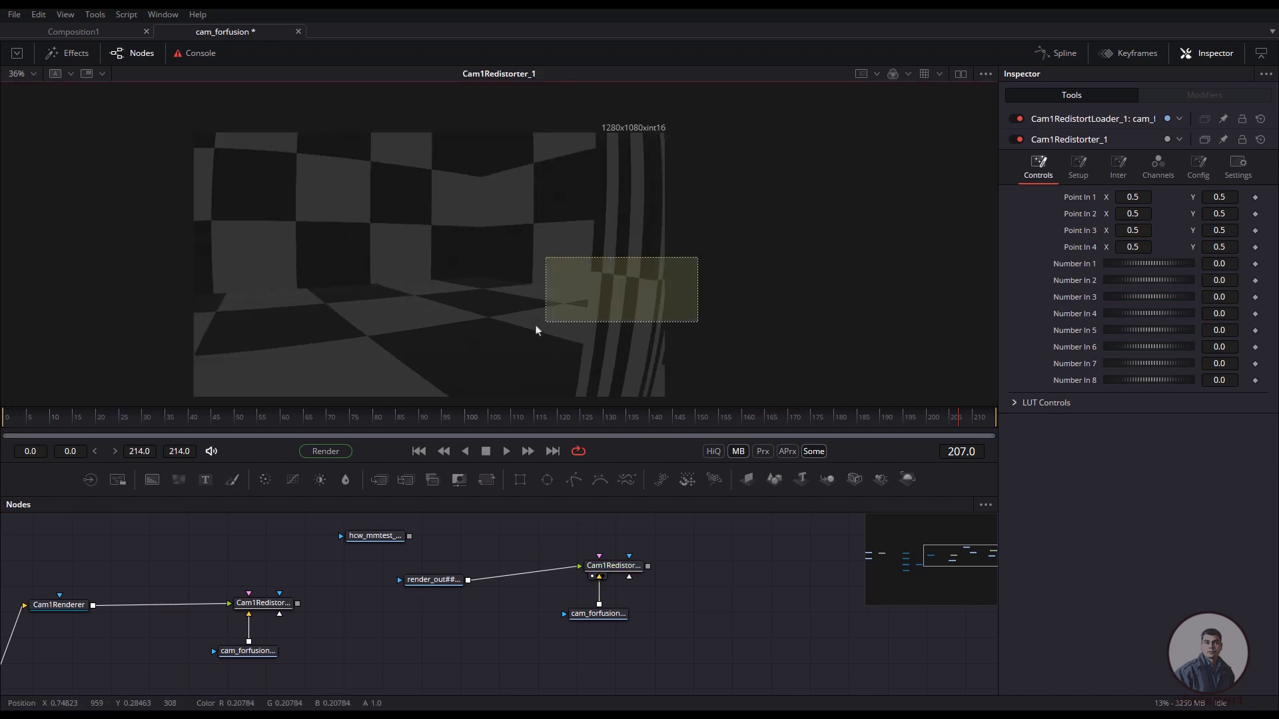
pyautogui.moveTo(511, 595); pyautogui.dragTo(545, 604, button='middle')
pyautogui.moveTo(464, 593)
pyautogui.mouseDown()
pyautogui.moveTo(402, 550)
pyautogui.moveTo(482, 579)
pyautogui.mouseUp()
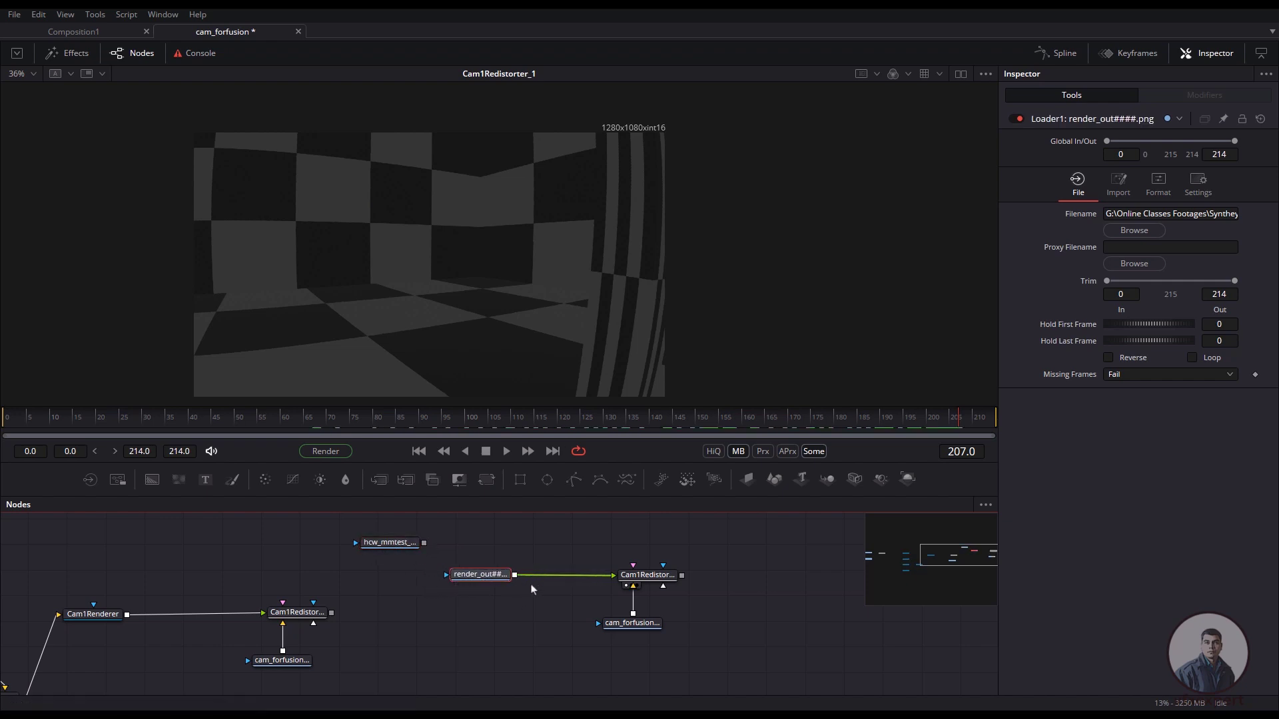
pyautogui.moveTo(597, 540); pyautogui.dragTo(705, 651)
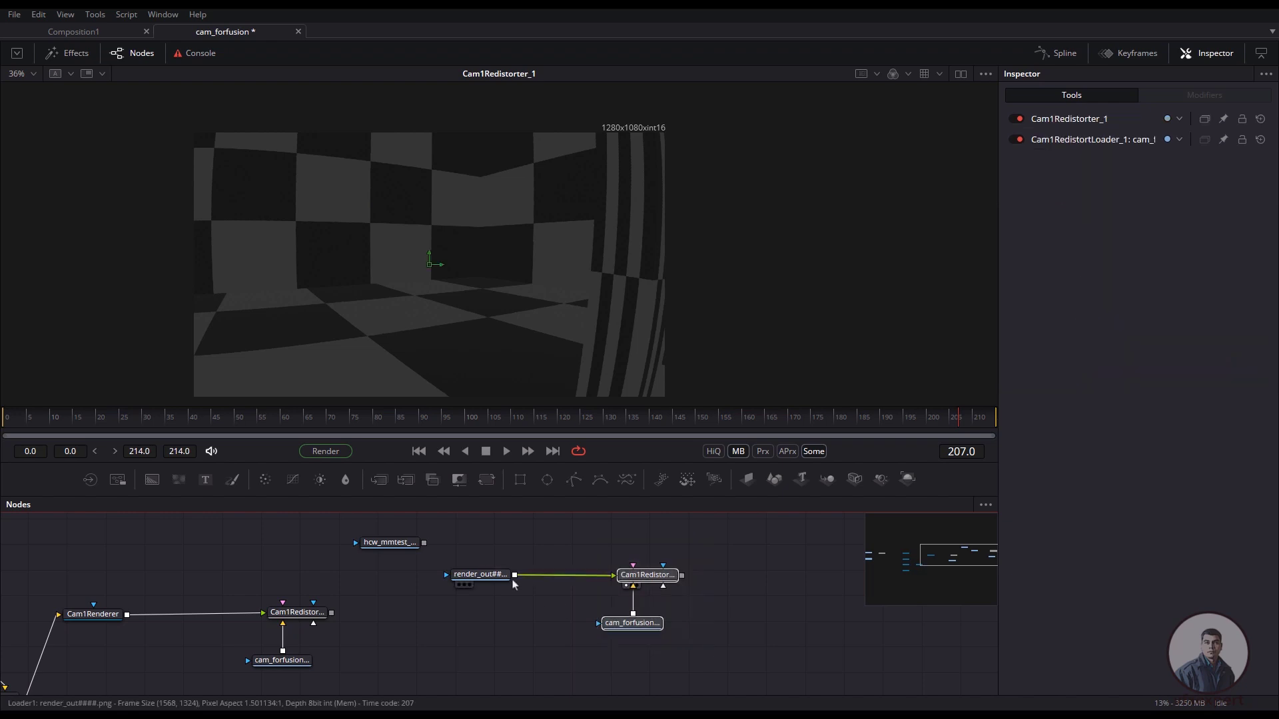
pyautogui.moveTo(545, 552); pyautogui.dragTo(434, 610)
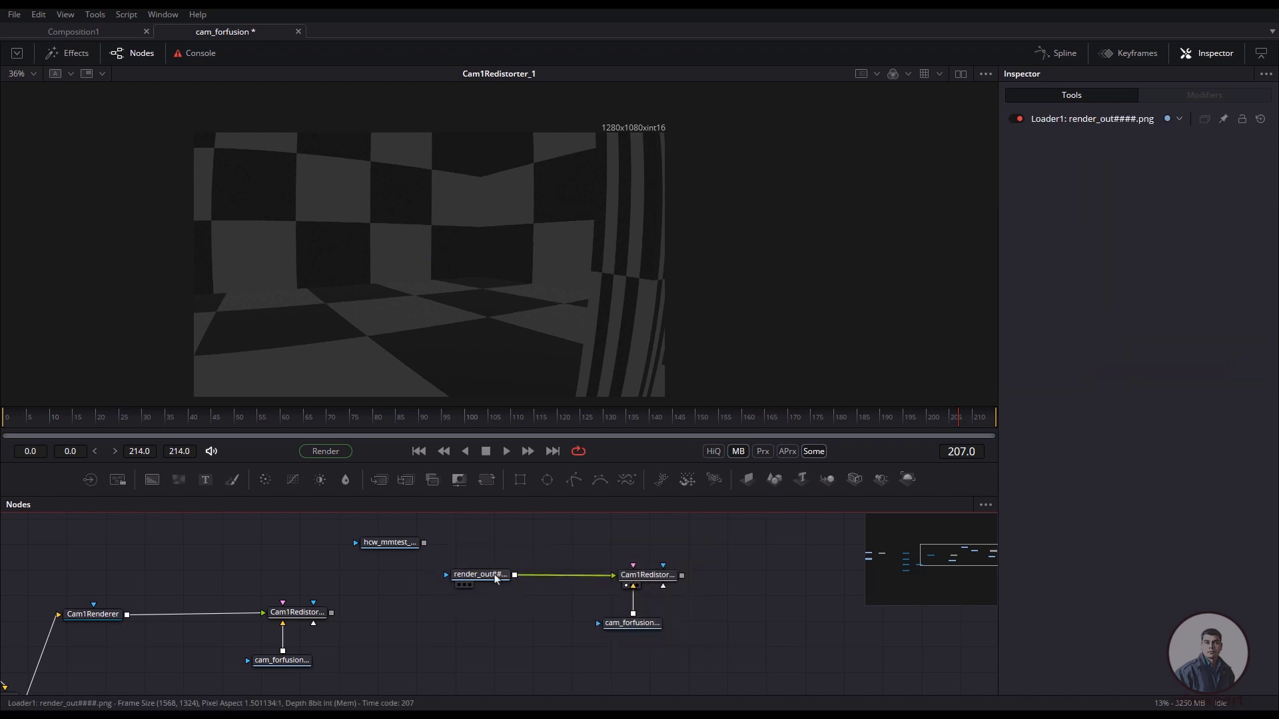
pyautogui.press('1')
pyautogui.moveTo(759, 251); pyautogui.dragTo(680, 286)
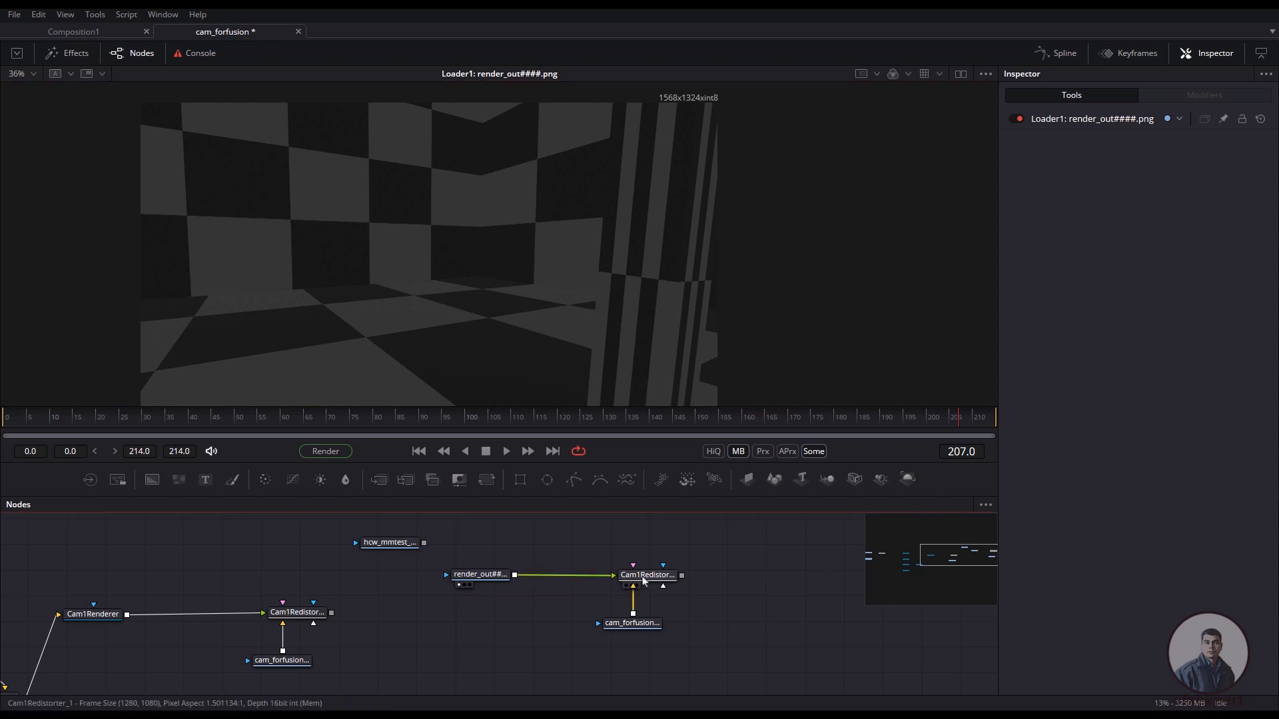
pyautogui.moveTo(644, 578); pyautogui.dragTo(635, 360)
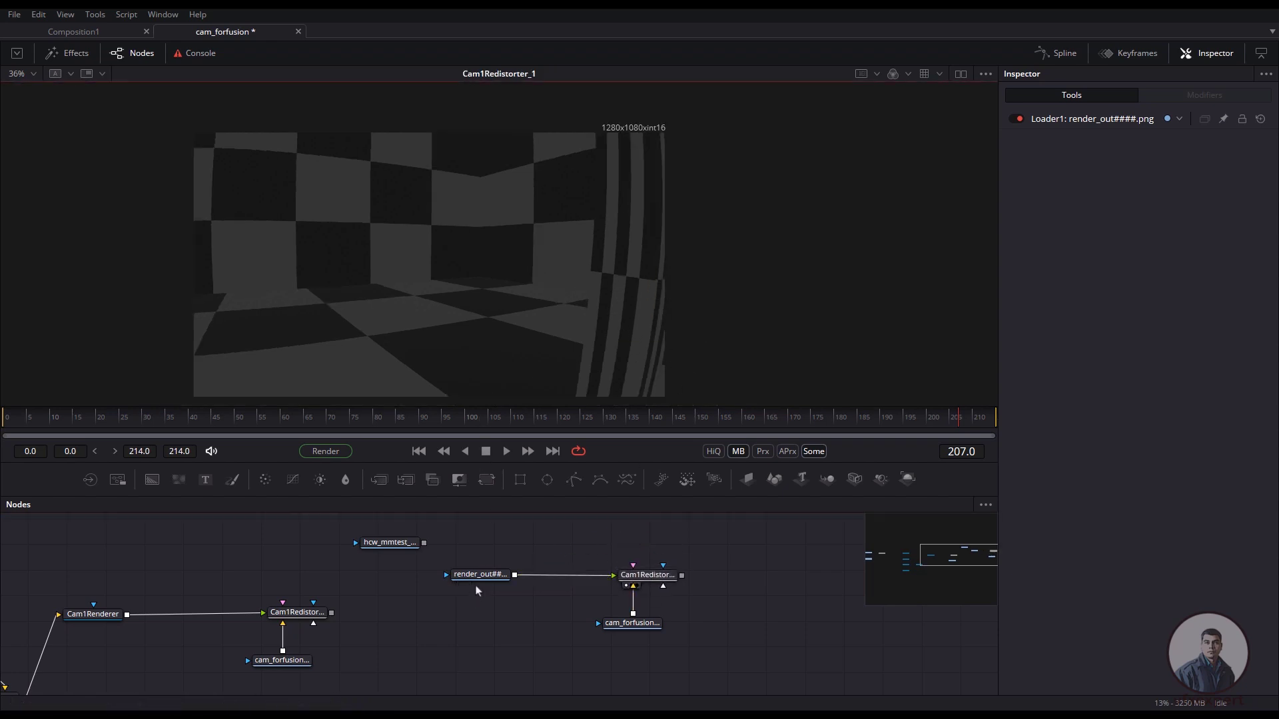
# Move the copied hcw_mmtest_wide footage loader above the copied redistorter in the node flow.
pyautogui.moveTo(400, 546); pyautogui.dragTo(647, 533)
pyautogui.moveTo(553, 574); pyautogui.dragTo(395, 596, button='middle')
pyautogui.moveTo(486, 559); pyautogui.dragTo(544, 542)
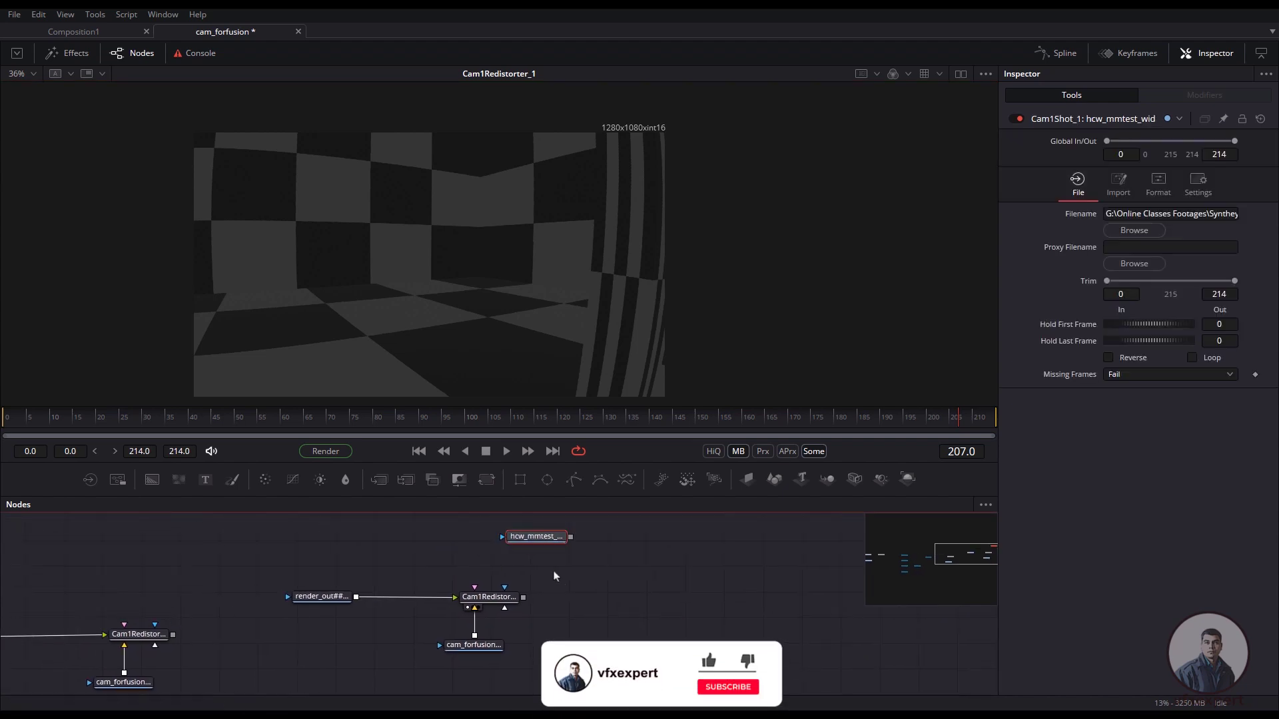
# Add a Merge node with the footage loader as background and the redistorted render as foreground, and view its output.
pyautogui.moveTo(582, 589); pyautogui.dragTo(541, 586, button='middle')
pyautogui.hotkey('shift', 'space')
pyautogui.write('merge')
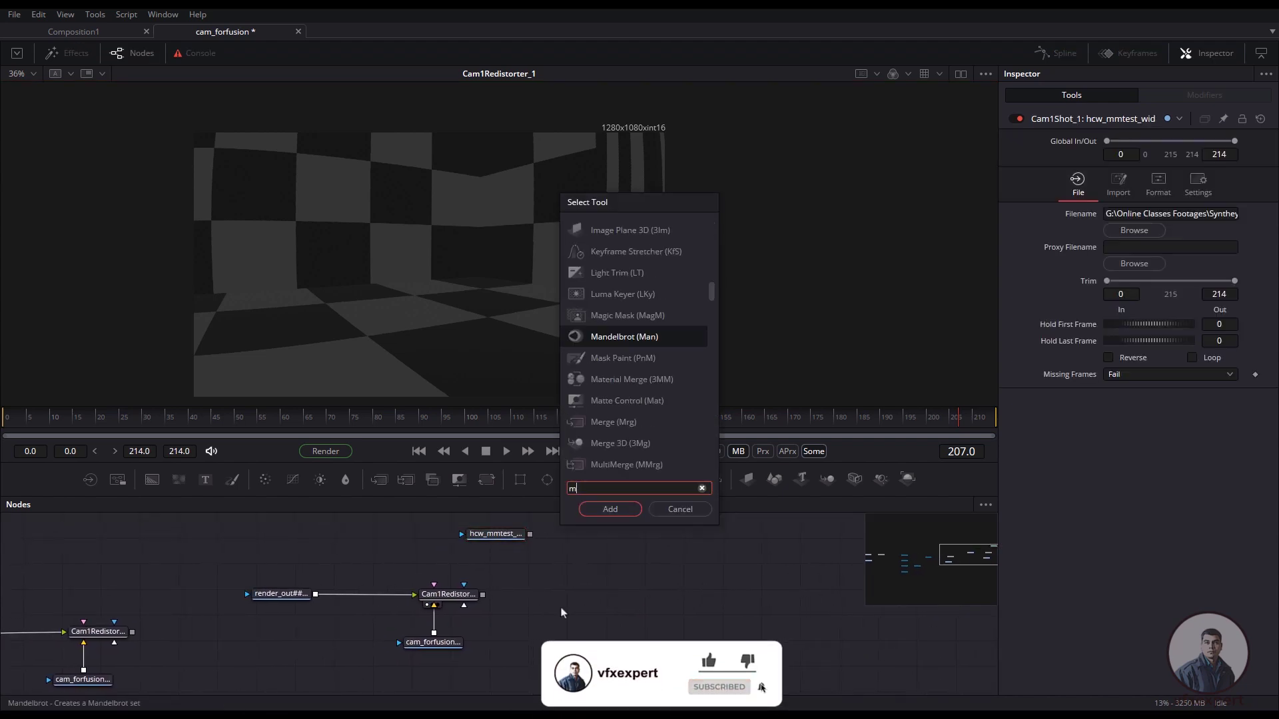
pyautogui.press('Return')
pyautogui.moveTo(568, 609); pyautogui.dragTo(573, 602)
pyautogui.moveTo(529, 534); pyautogui.dragTo(570, 597)
pyautogui.press('1')
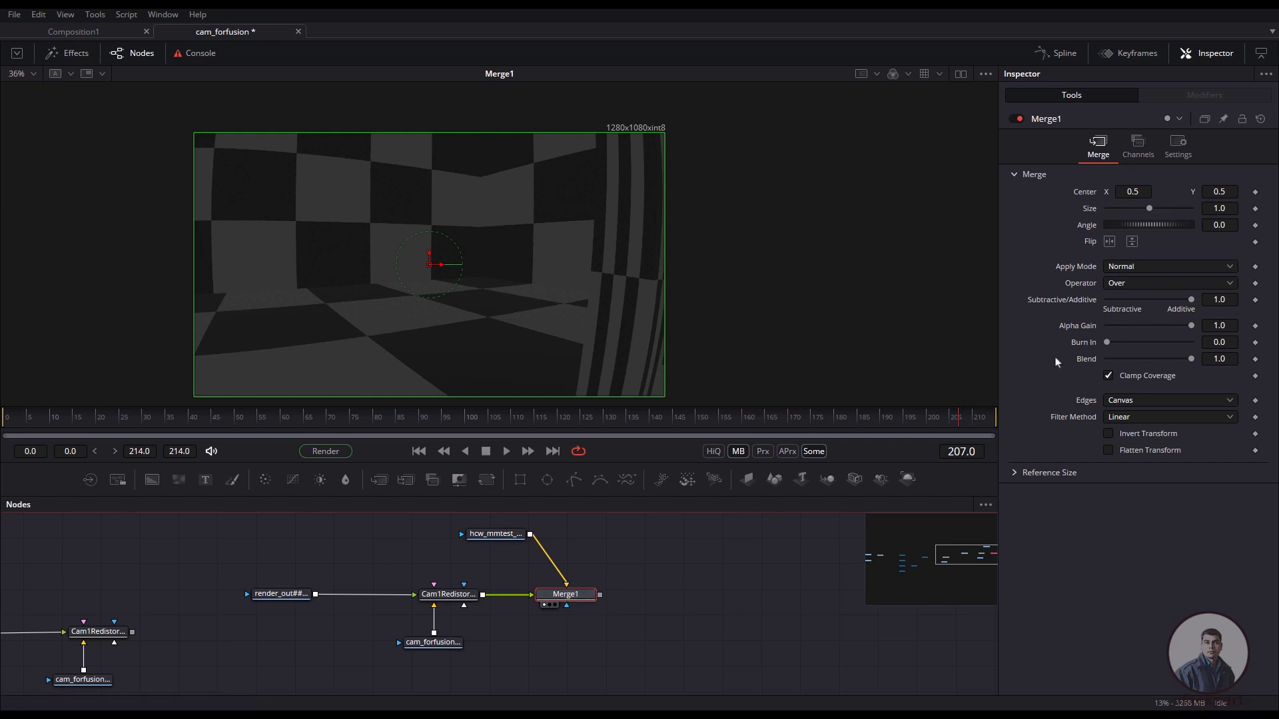
# Lower the merge's Blend to about 0.41 and play the overlay to check how the render aligns with the footage.
pyautogui.moveTo(1189, 360); pyautogui.dragTo(1141, 360)
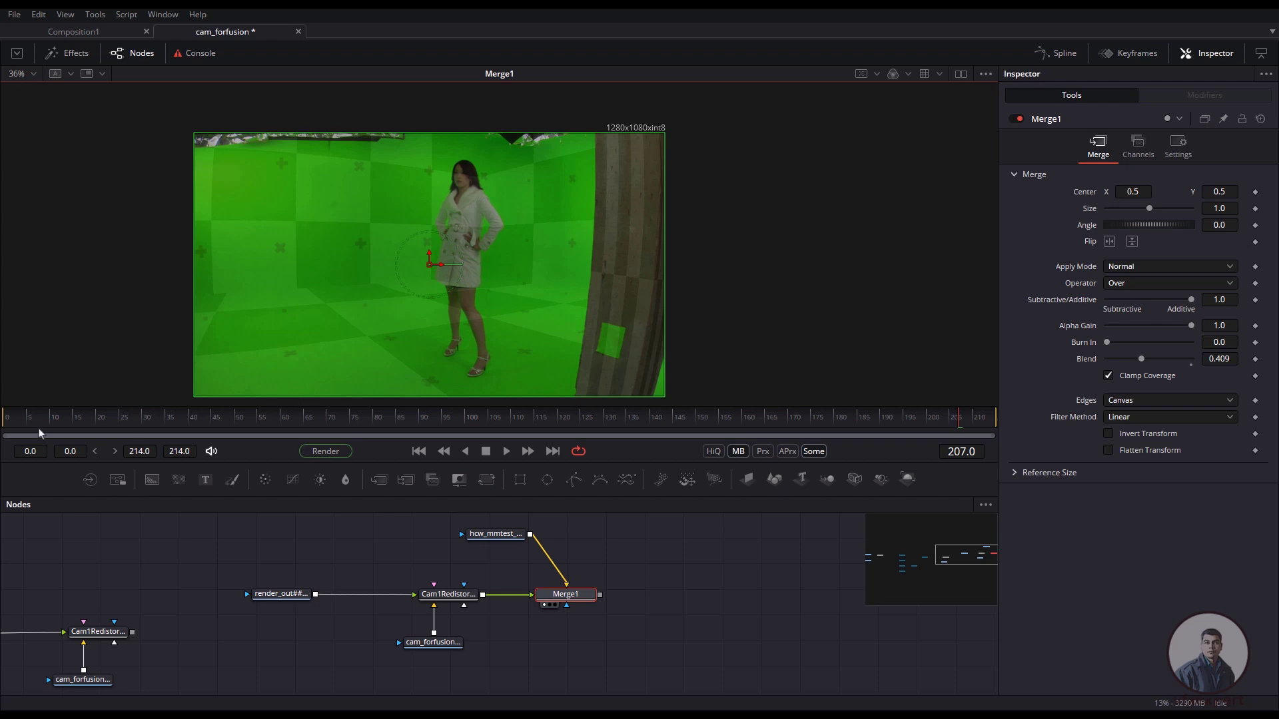
pyautogui.moveTo(6, 433); pyautogui.dragTo(899, 425)
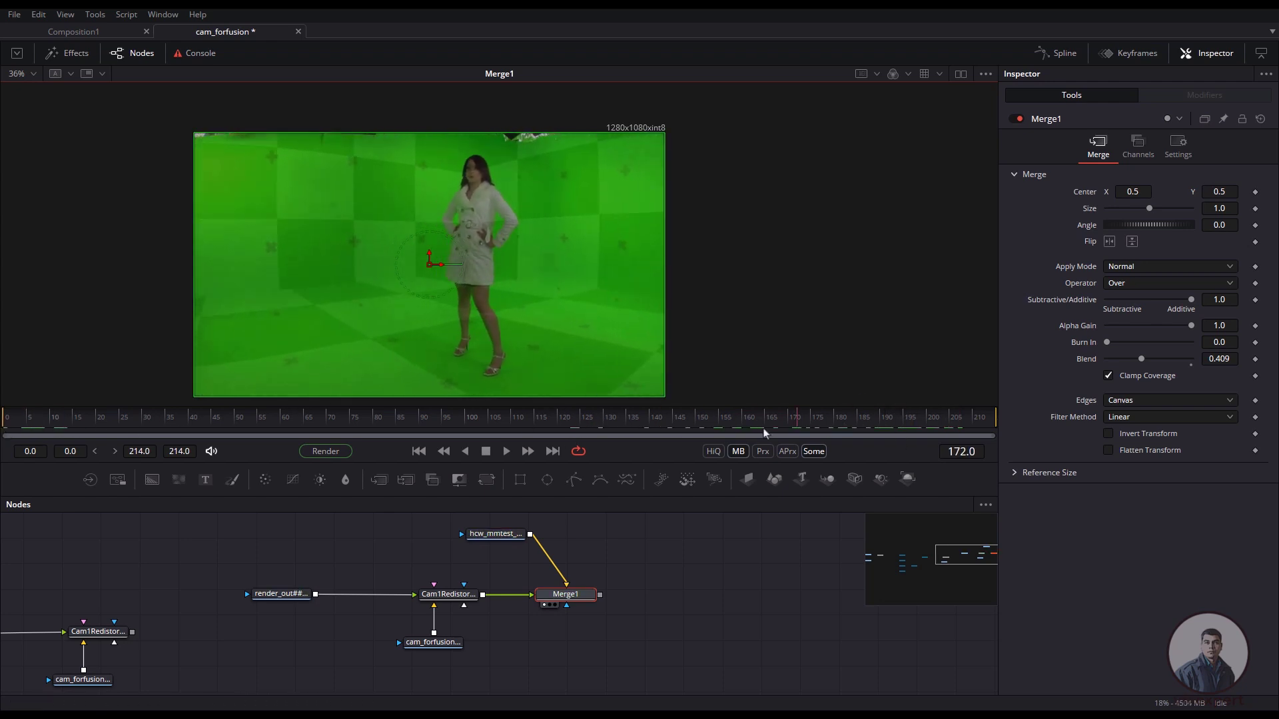
pyautogui.click(507, 451)
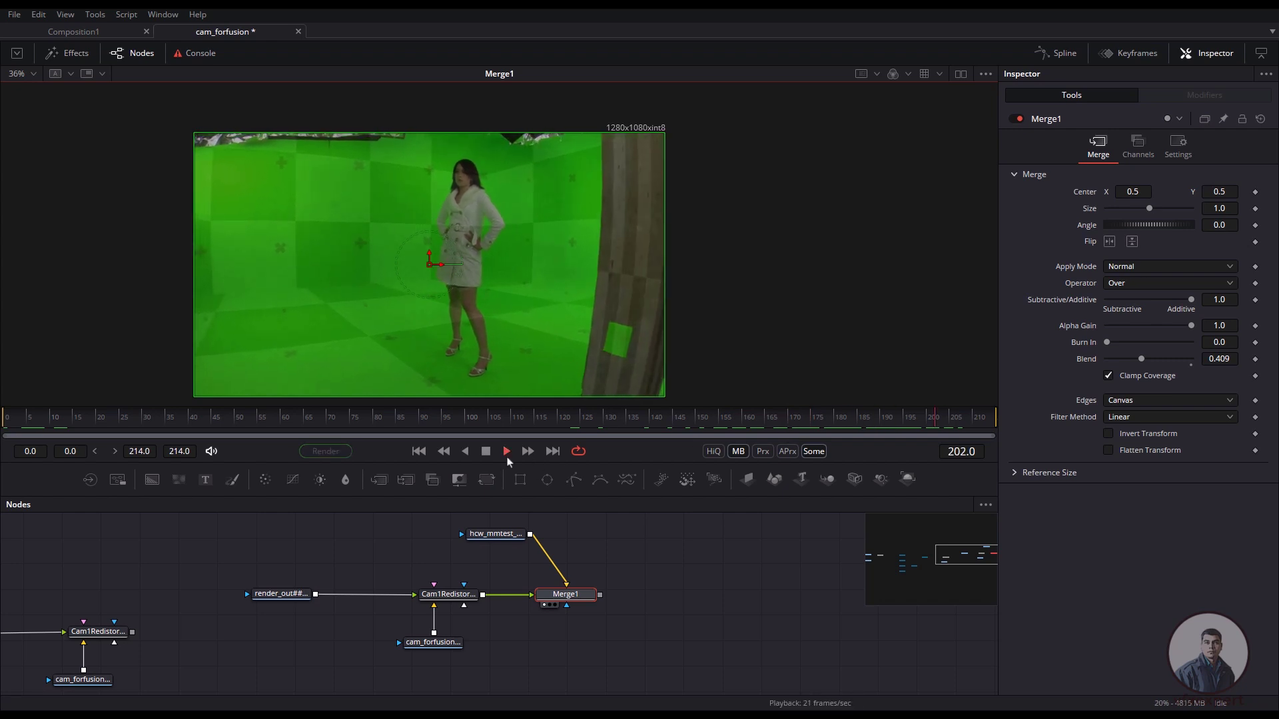
pyautogui.click(507, 456)
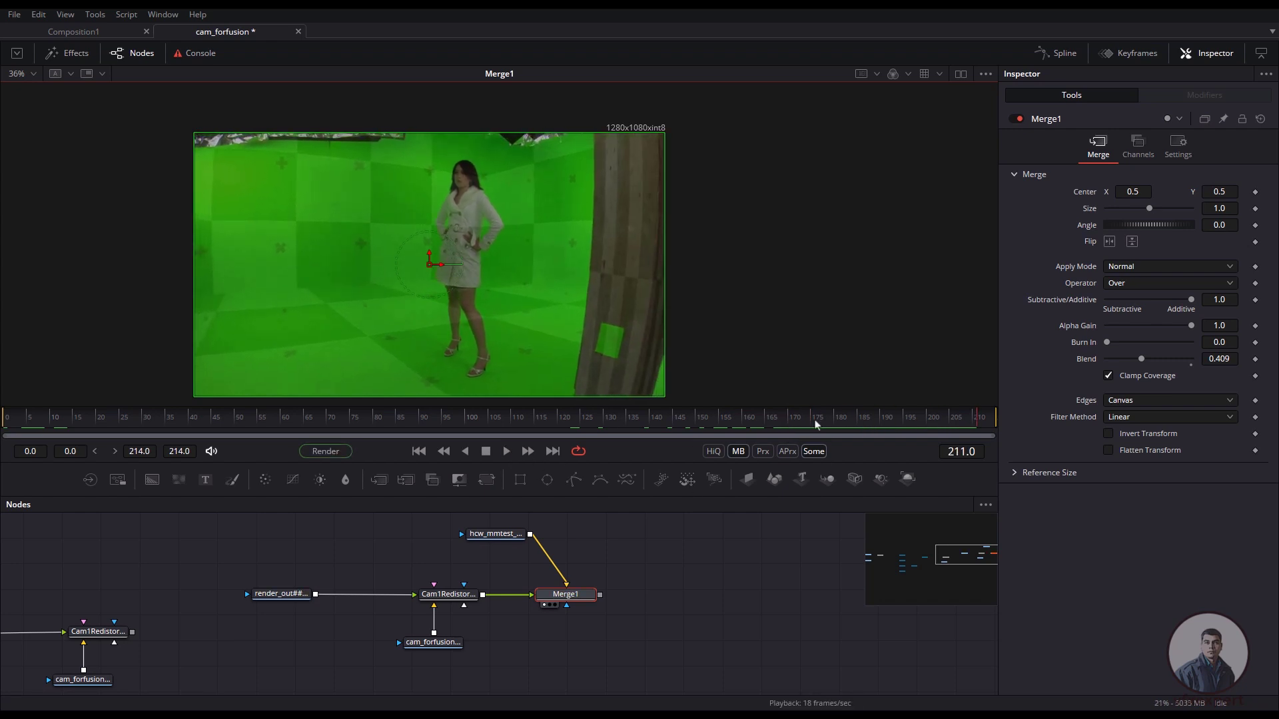
# Play the overlay with the render range starting at frame 175, and restore the full range with Auto Render Range.
pyautogui.keyDown('ctrl'); pyautogui.click(814, 425); pyautogui.keyUp('ctrl')
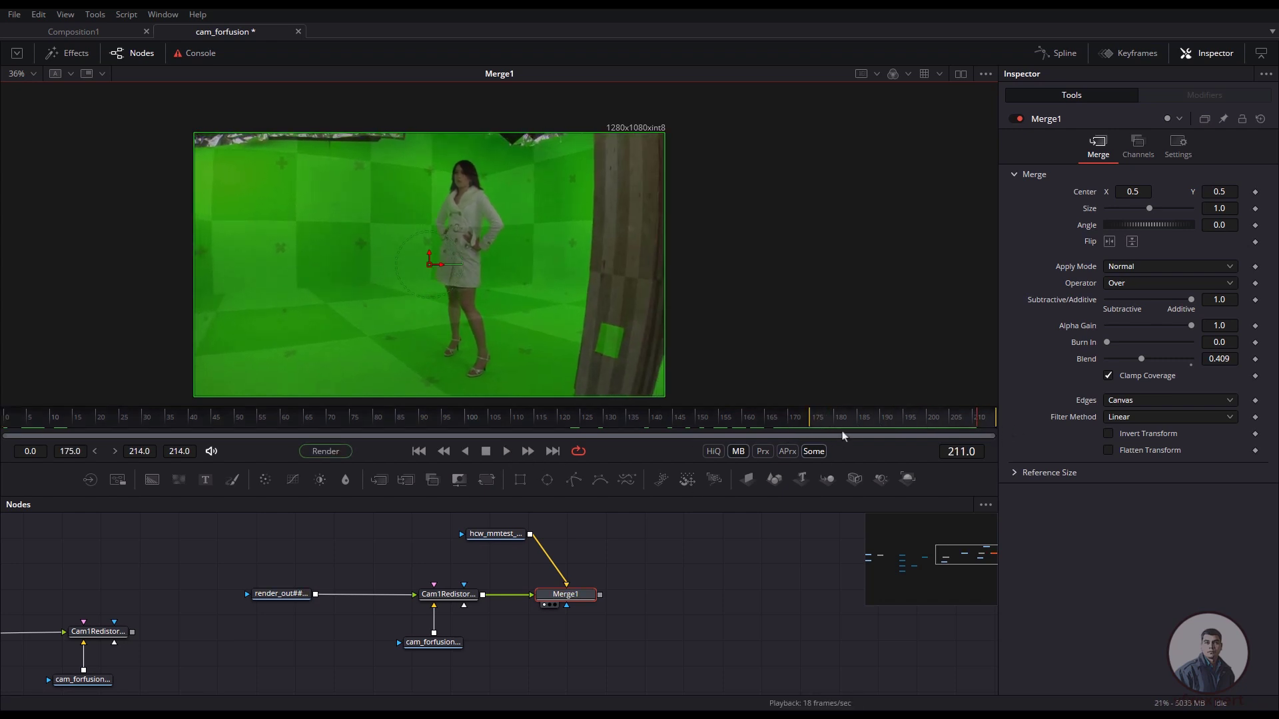
pyautogui.click(507, 452)
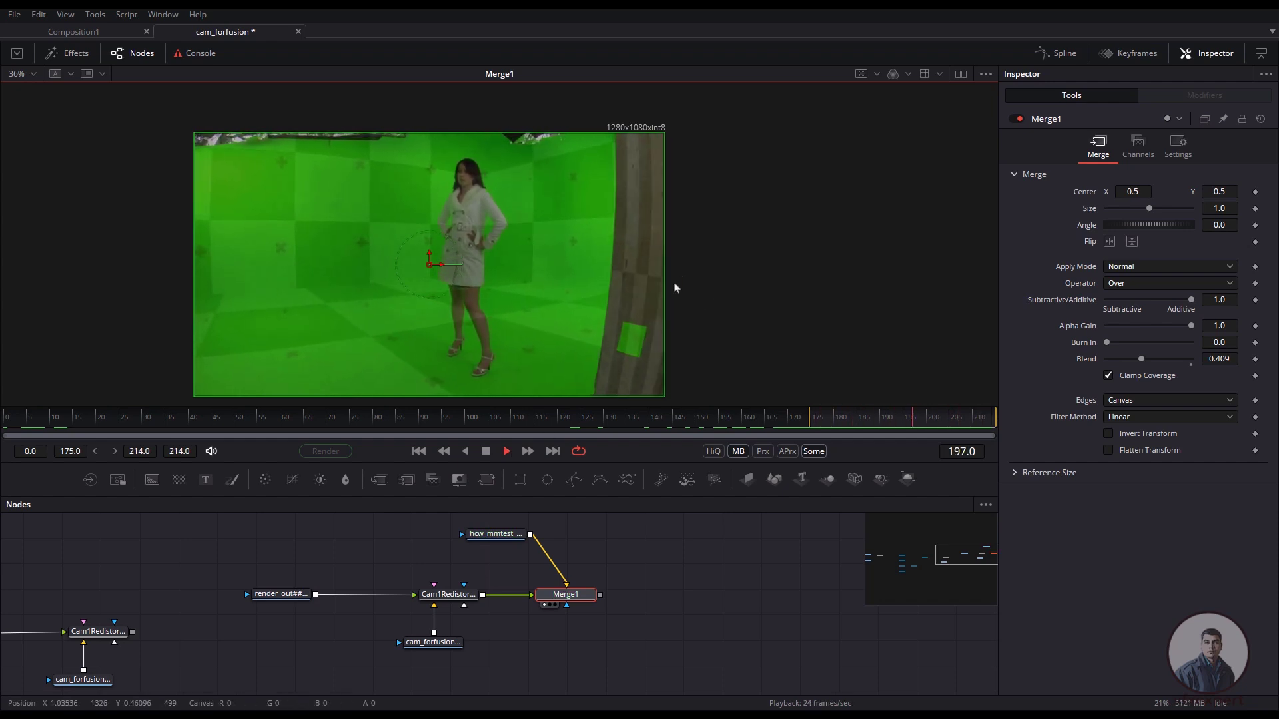
pyautogui.press('space')
pyautogui.rightClick(843, 431)
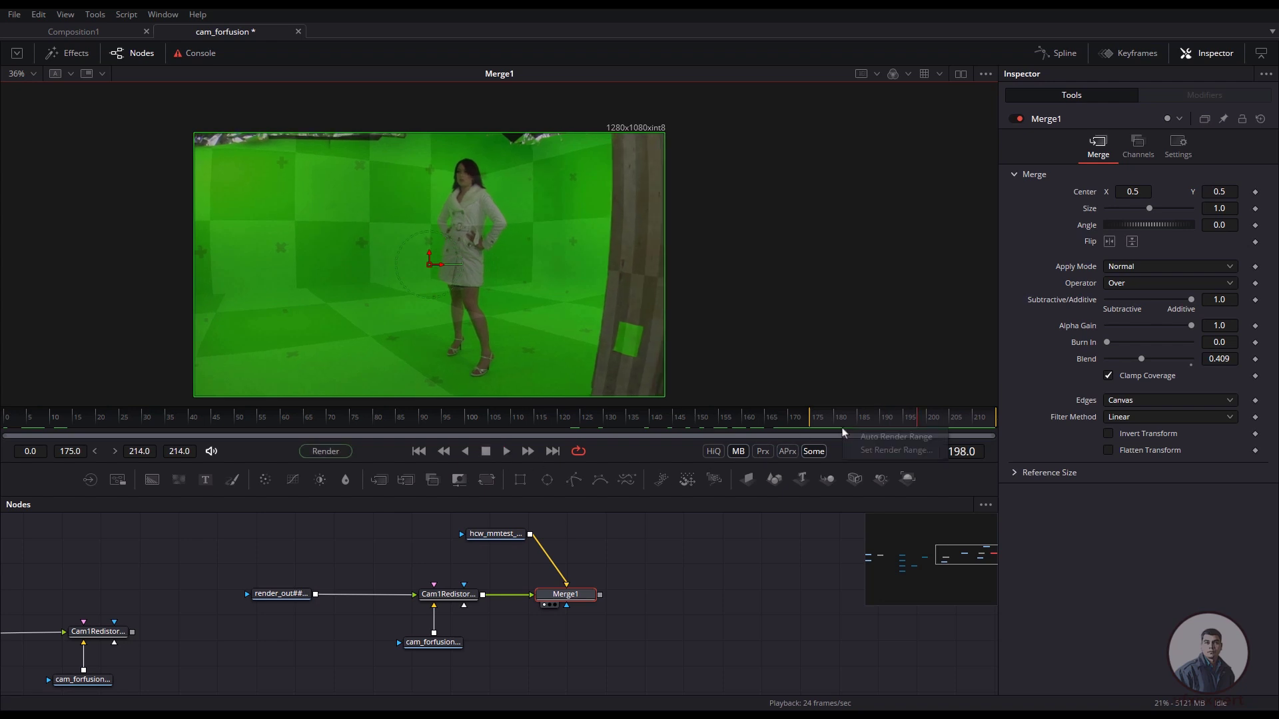
pyautogui.click(836, 418)
pyautogui.rightClick(837, 418)
pyautogui.click(858, 425)
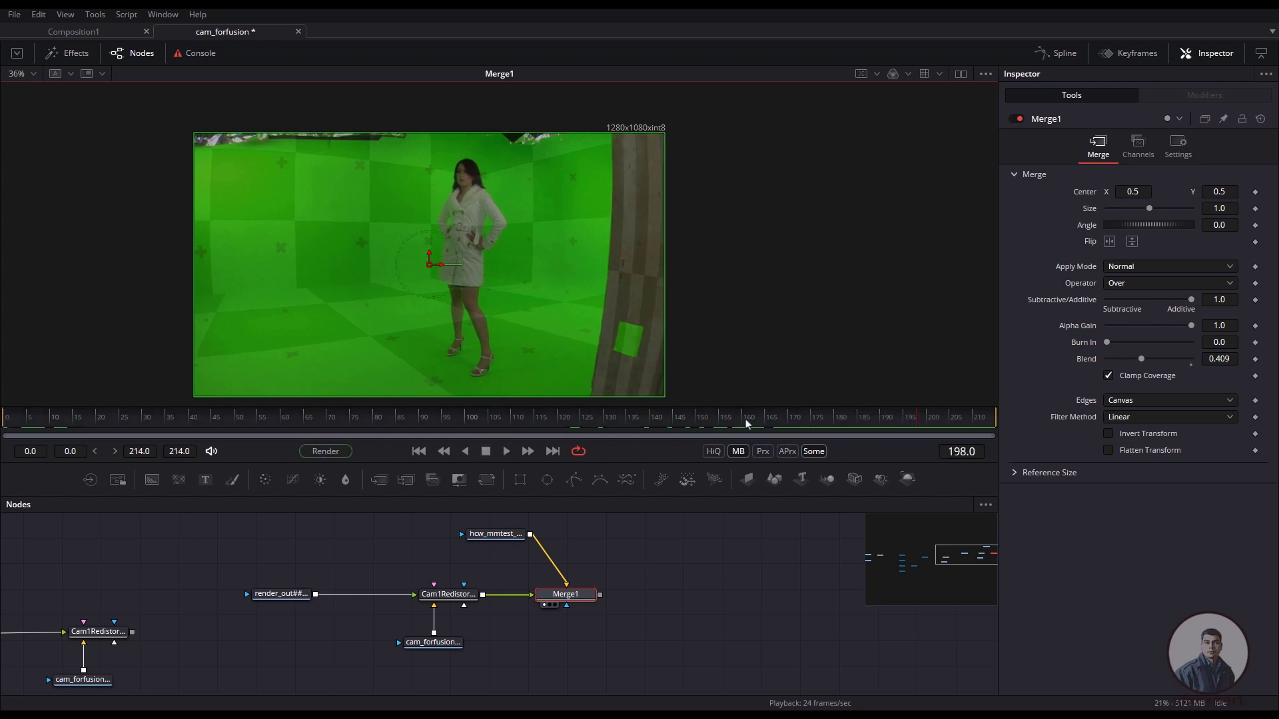
# Go to frame 193 and raise the merge's Blend to 0.63.
pyautogui.moveTo(747, 420); pyautogui.dragTo(893, 447)
pyautogui.click(577, 594)
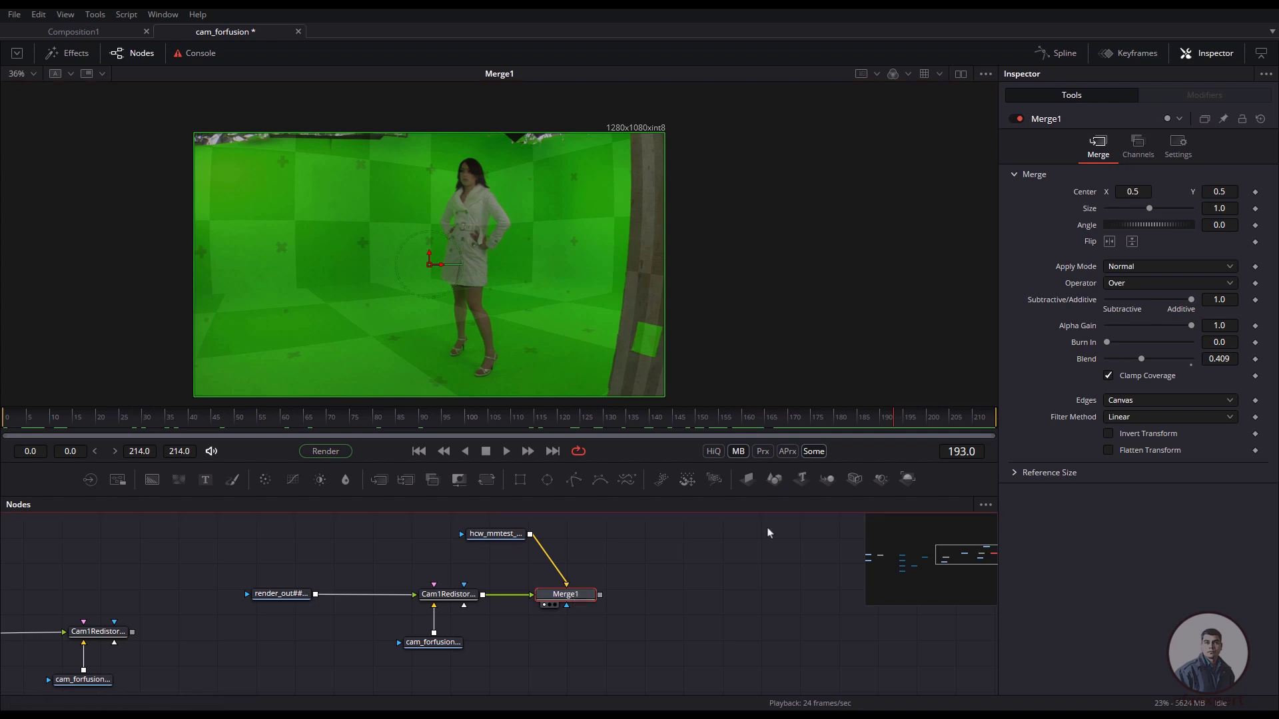
pyautogui.moveTo(1141, 359)
pyautogui.mouseDown()
pyautogui.moveTo(1113, 366)
pyautogui.moveTo(1159, 368)
pyautogui.mouseUp()
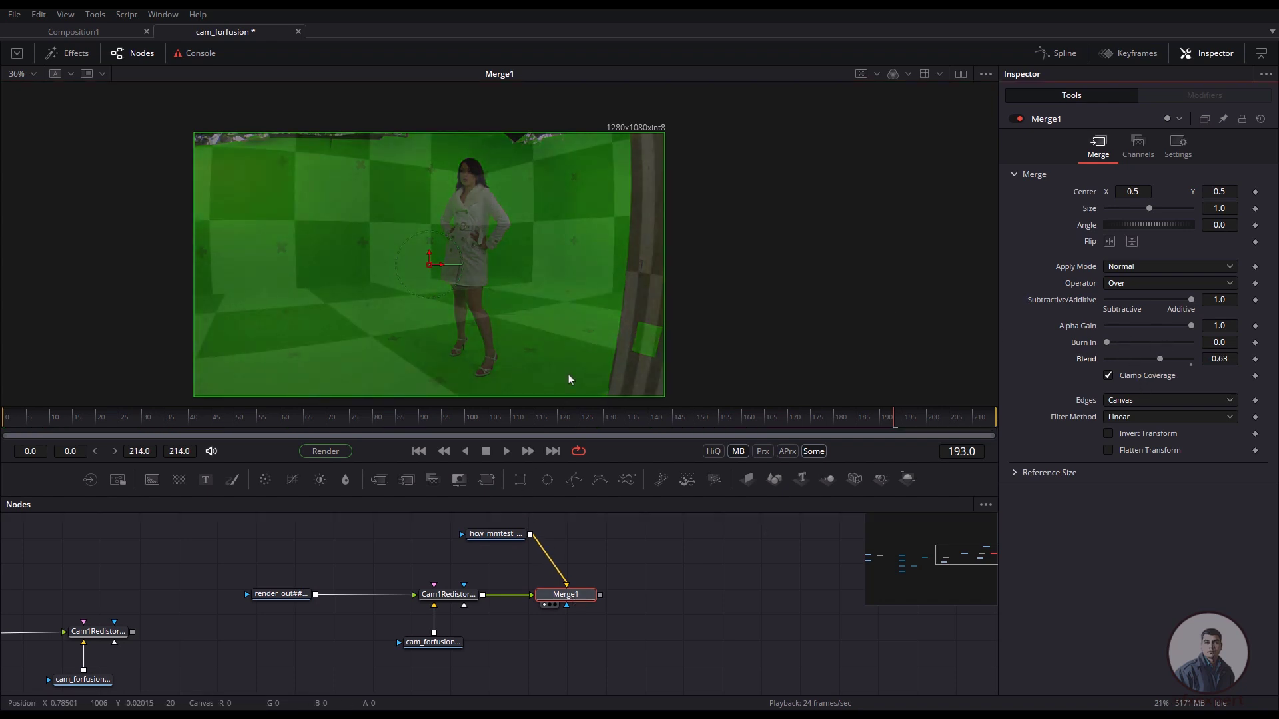
# Compare the original footage with the redistorted render by viewing the footage loader and the redistorter alternately.
pyautogui.click(474, 544)
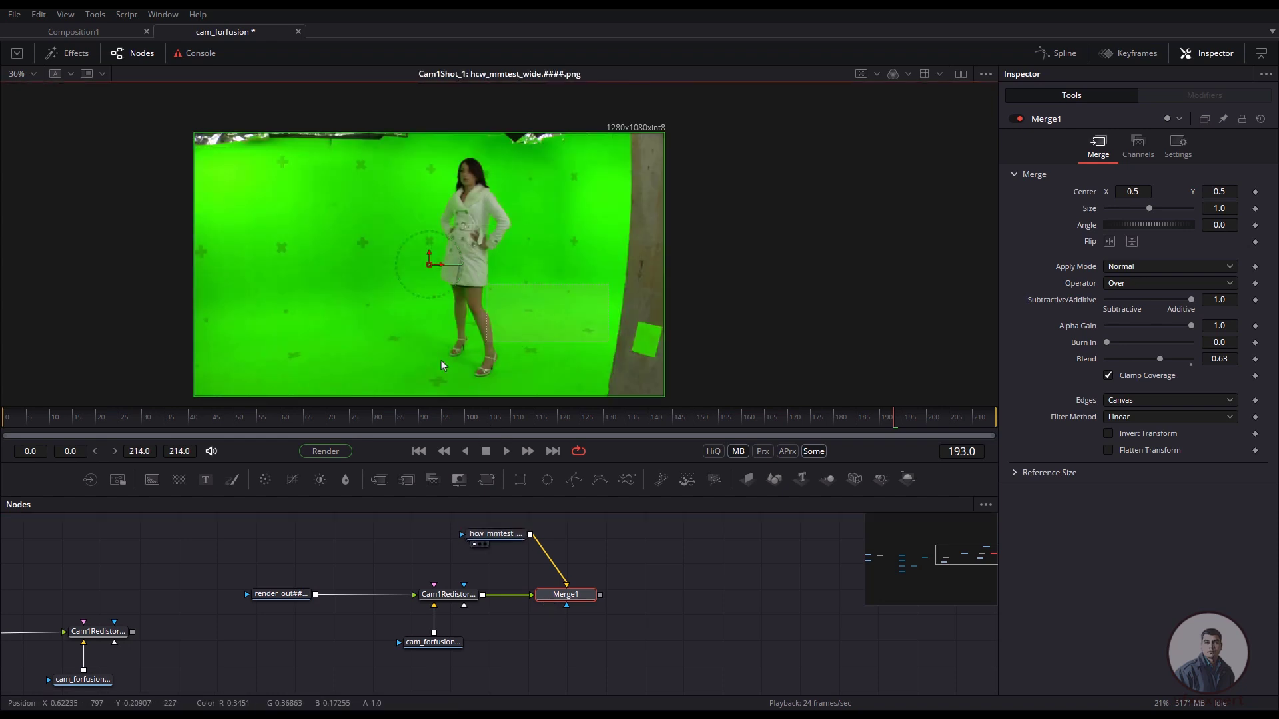
pyautogui.moveTo(568, 595); pyautogui.dragTo(528, 593, button='middle')
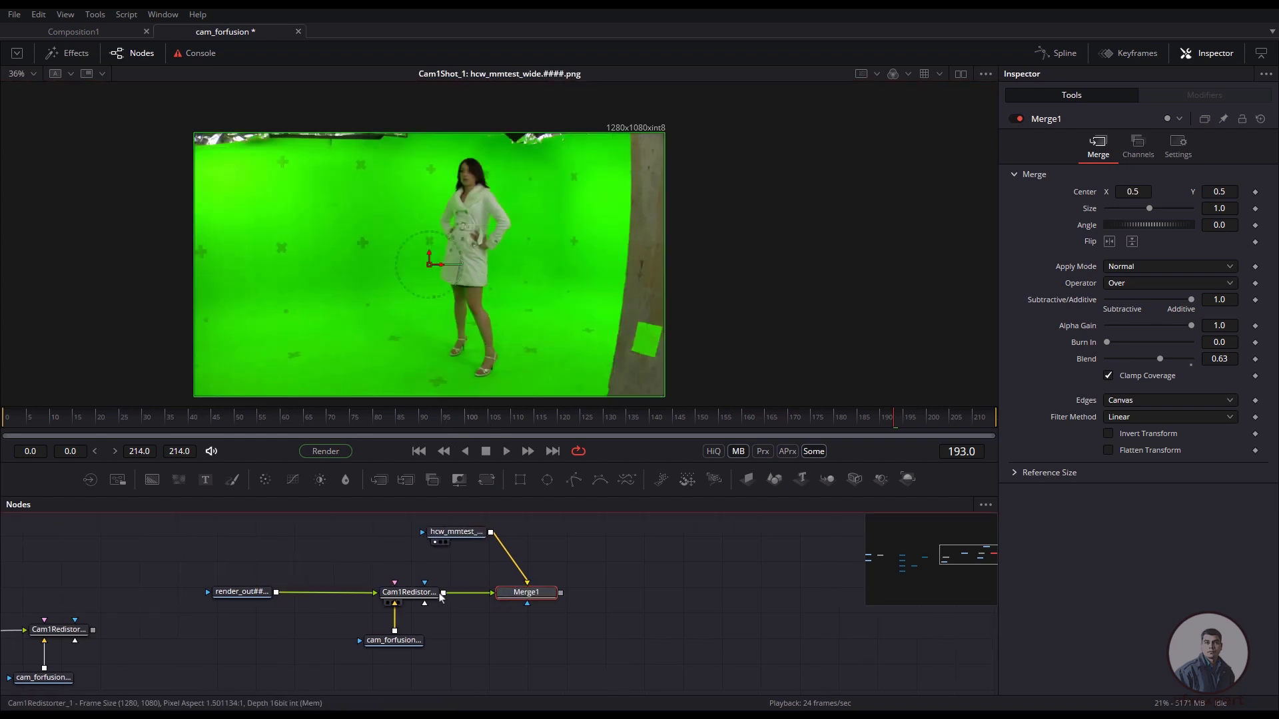
pyautogui.click(387, 603)
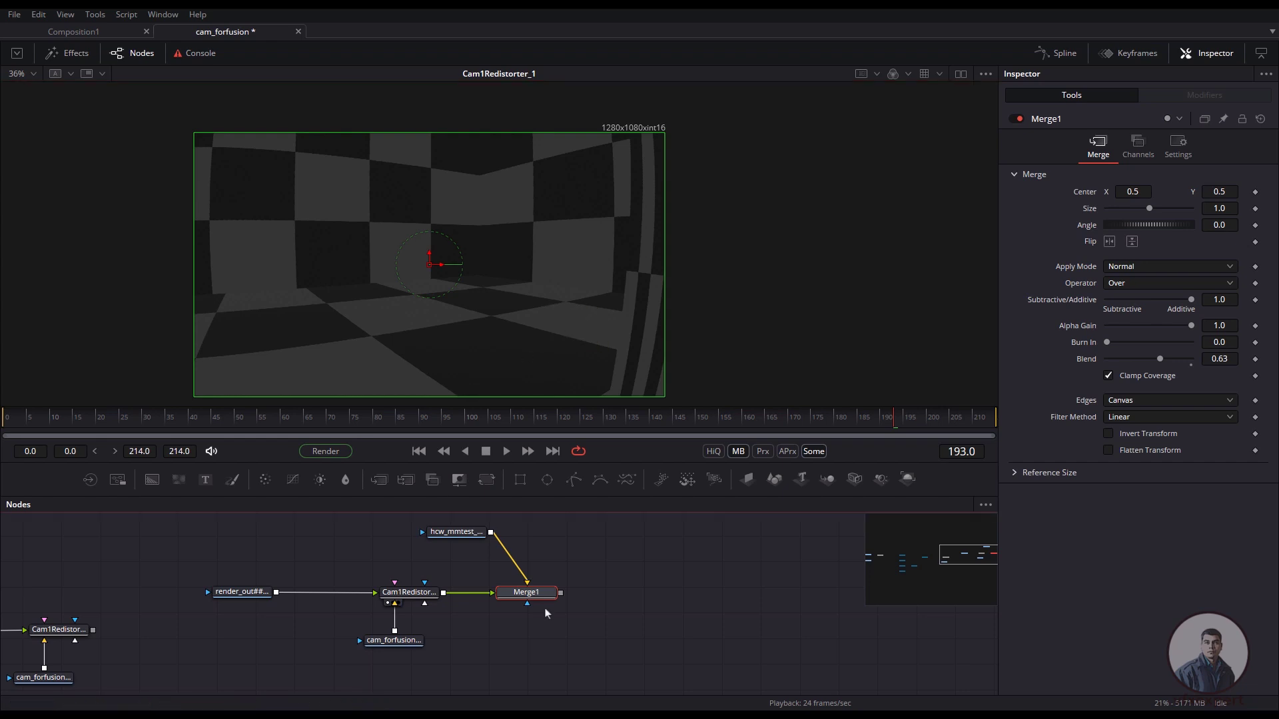
pyautogui.moveTo(596, 573); pyautogui.dragTo(420, 600, button='middle')
pyautogui.click(555, 588)
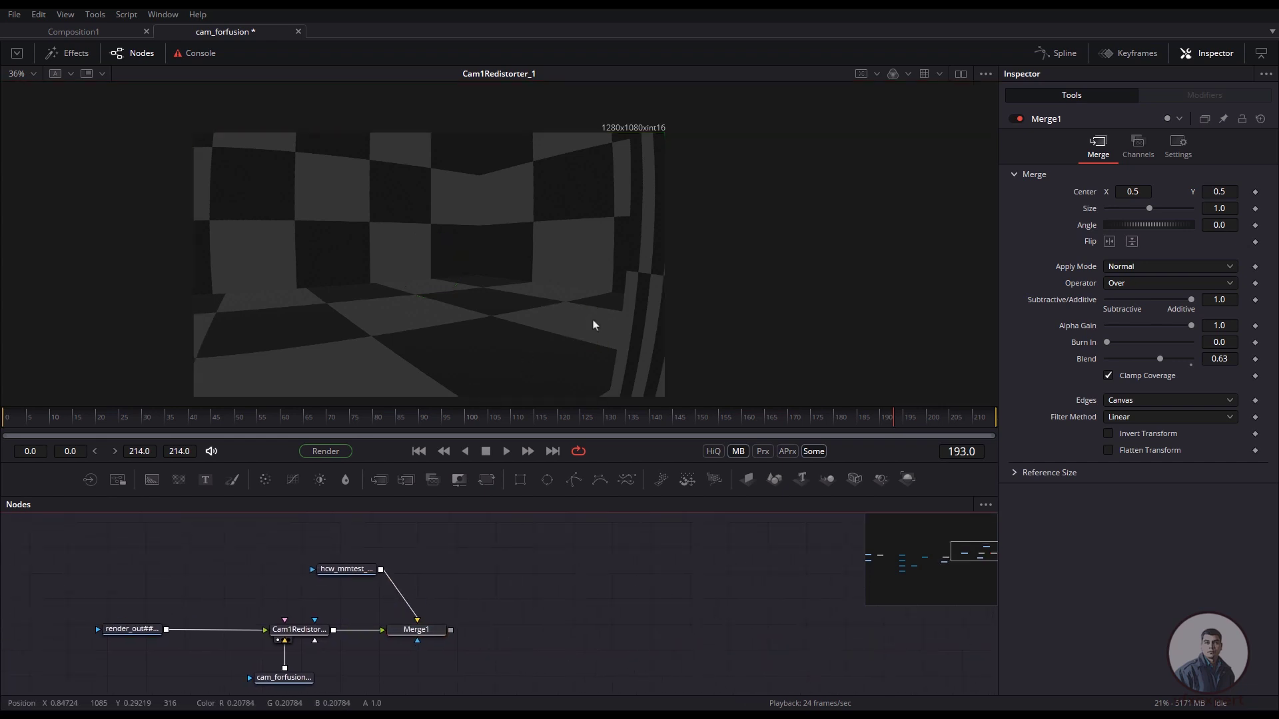
pyautogui.moveTo(355, 573); pyautogui.dragTo(431, 336)
pyautogui.click(502, 326)
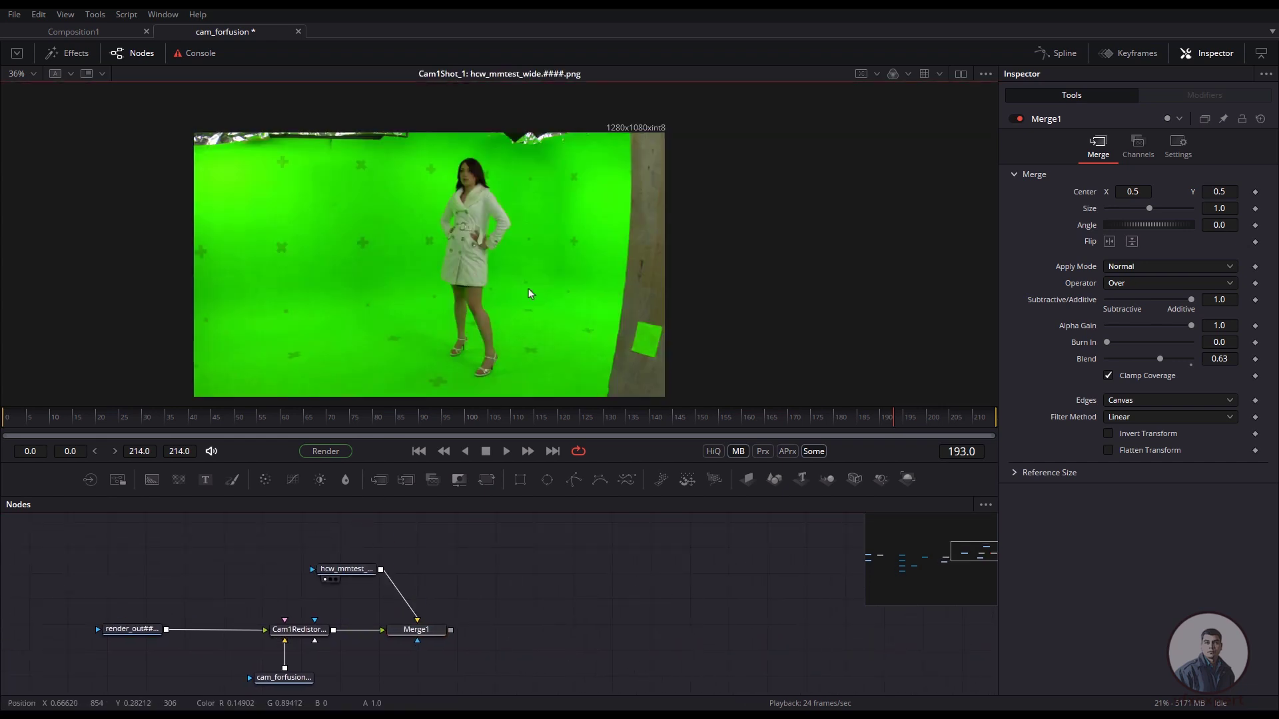
pyautogui.moveTo(458, 577); pyautogui.dragTo(493, 575, button='middle')
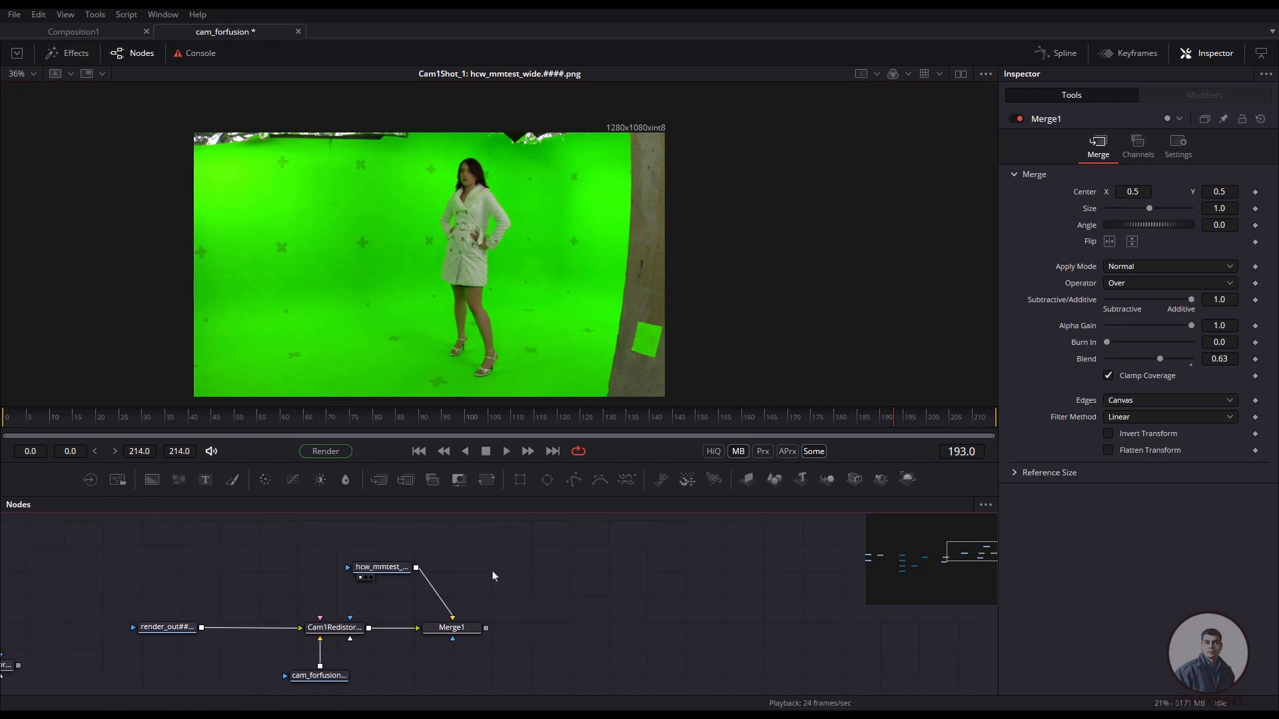
# Add the saved keyout settings from the Compositions bin to the flow beside the footage loader, and close the bin window.
pyautogui.hotkey('ctrl', 'b')
pyautogui.doubleClick(565, 139)
pyautogui.moveTo(540, 102); pyautogui.dragTo(1085, 164)
pyautogui.moveTo(988, 237); pyautogui.dragTo(558, 549)
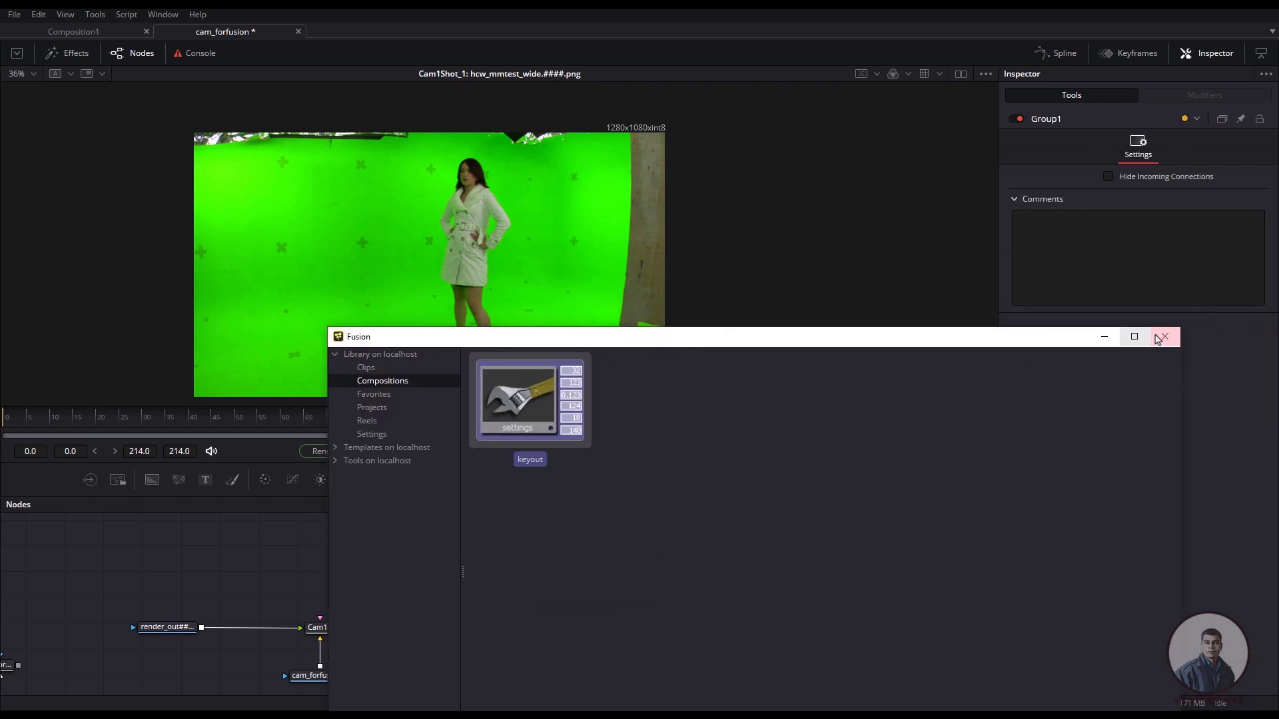
pyautogui.click(1156, 334)
pyautogui.moveTo(513, 631); pyautogui.dragTo(478, 640, button='middle')
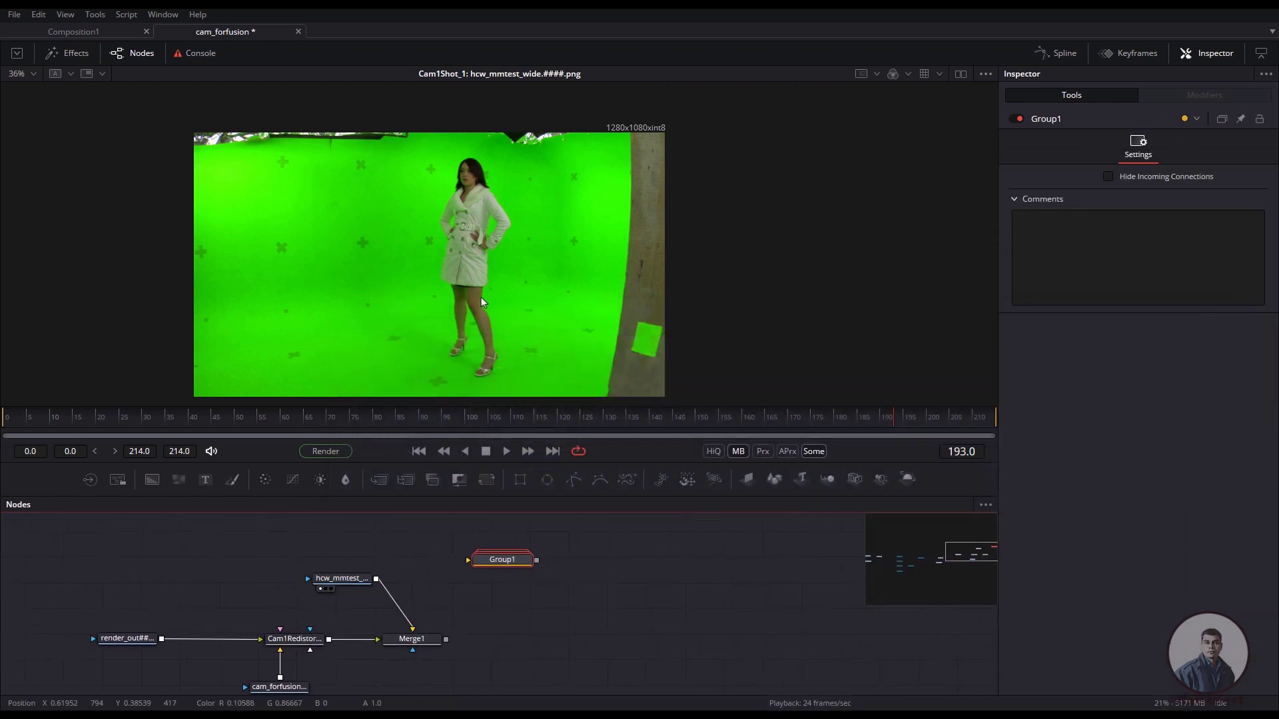
pyautogui.moveTo(500, 569); pyautogui.dragTo(500, 575)
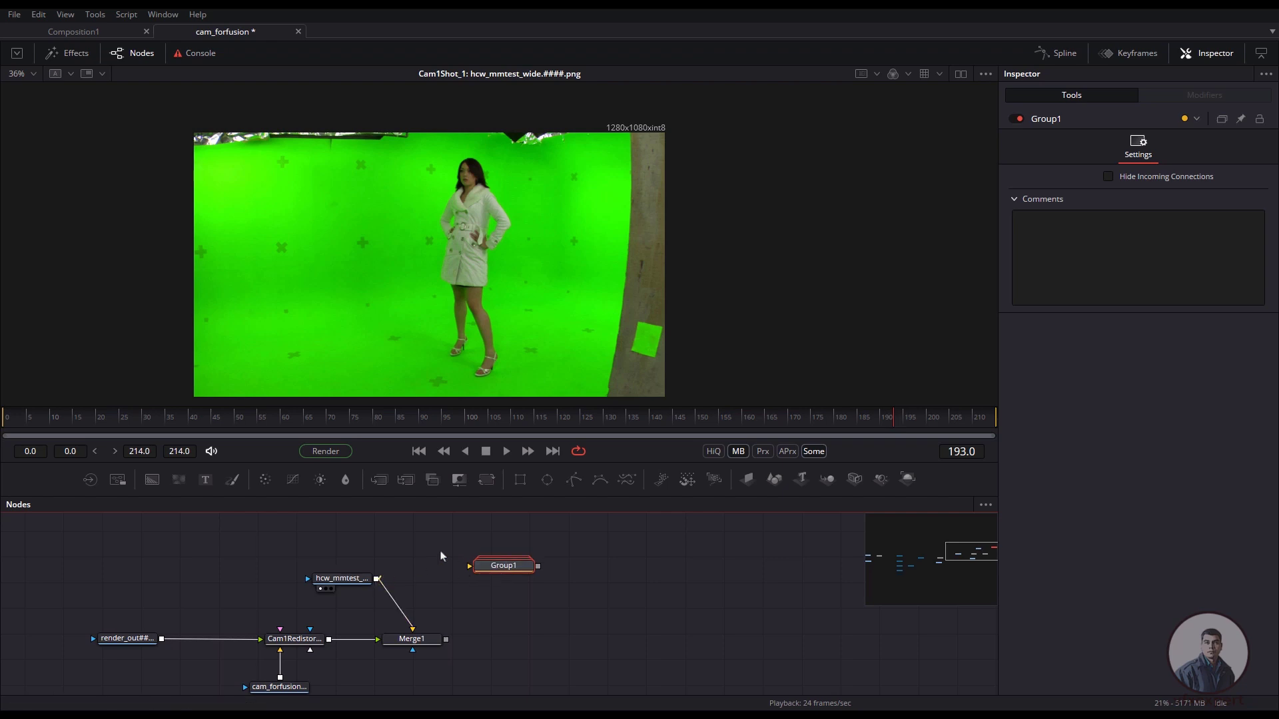
# Feed the footage loader into the keyout group and compare the keyed woman with the original green-screen footage at several frames.
pyautogui.press('1')
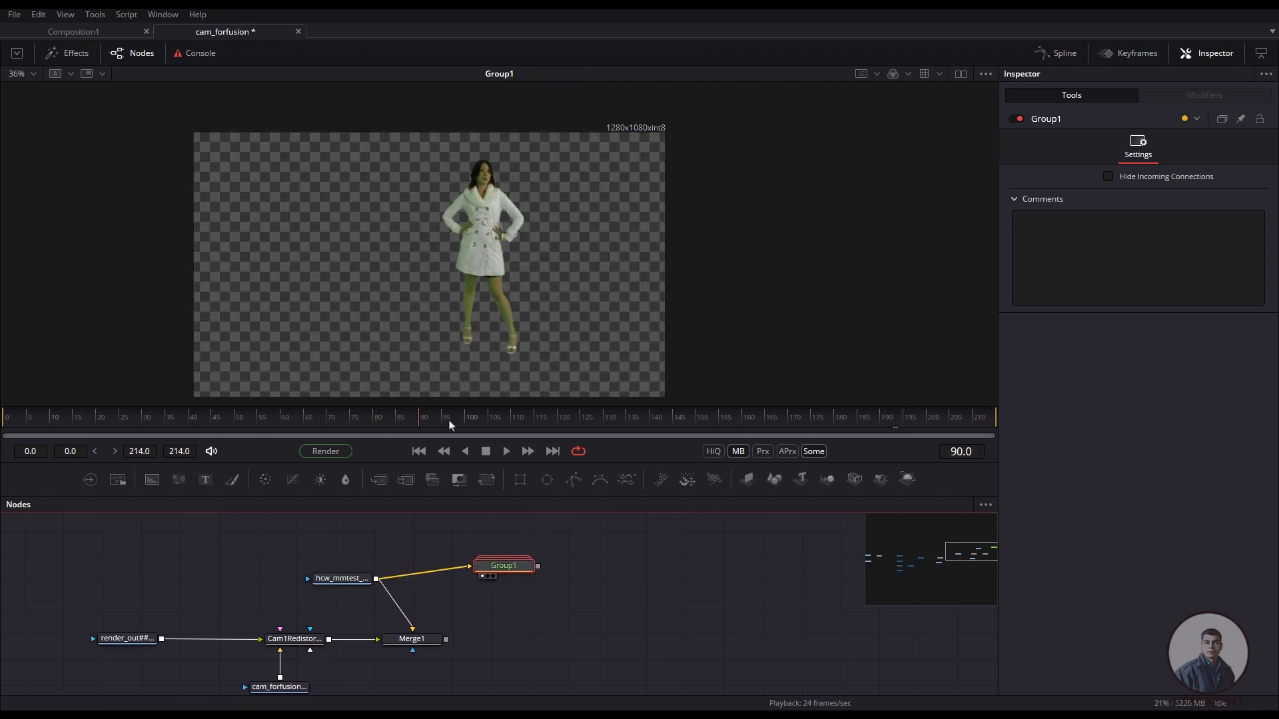
pyautogui.moveTo(534, 431)
pyautogui.mouseDown()
pyautogui.moveTo(116, 420)
pyautogui.moveTo(558, 426)
pyautogui.mouseUp()
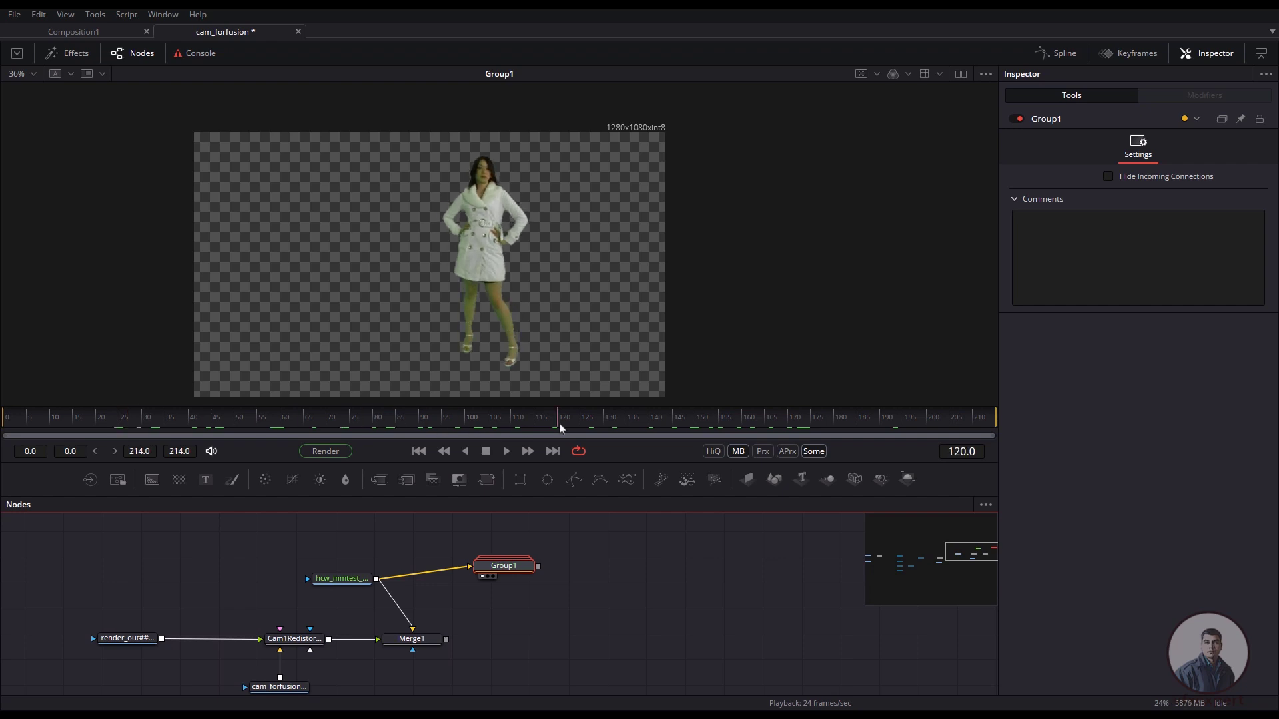
pyautogui.moveTo(382, 484); pyautogui.dragTo(433, 353)
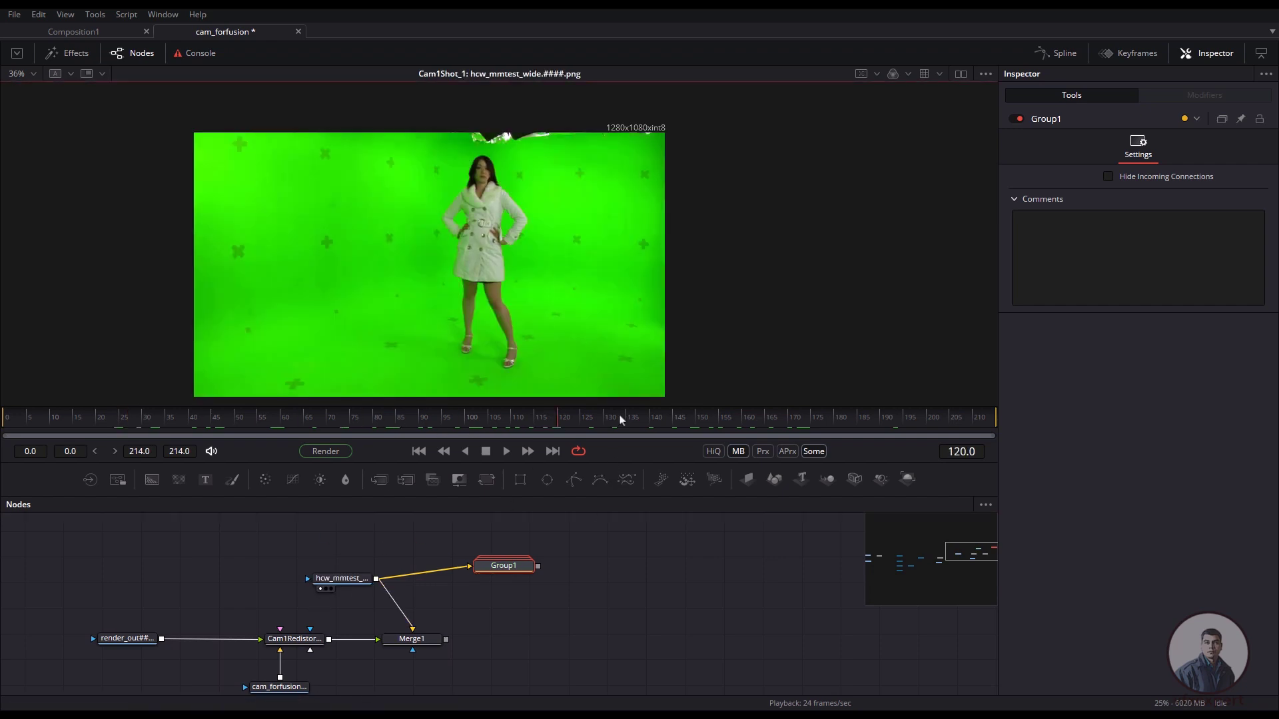
pyautogui.moveTo(620, 419); pyautogui.dragTo(888, 422)
pyautogui.moveTo(429, 652); pyautogui.dragTo(415, 649, button='middle')
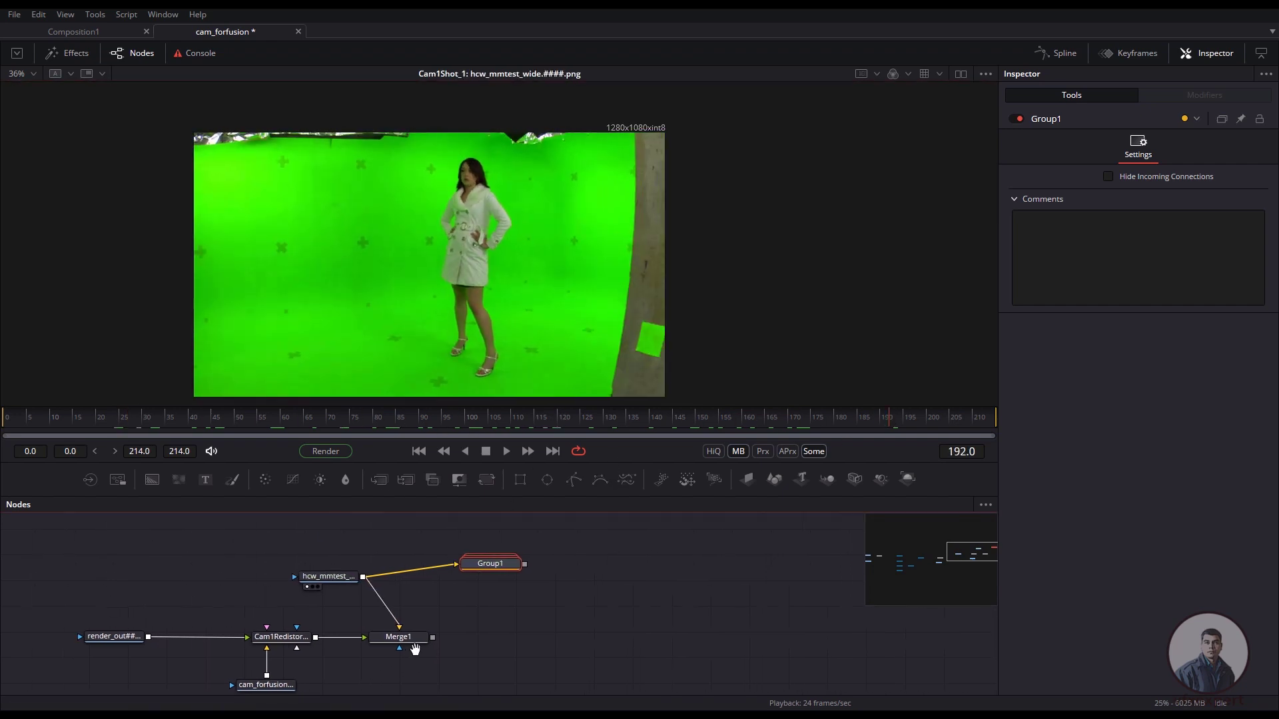
# Move Merge1 down, add a second Merge below the keyout group with the redistorted render as its background, and view the redistorter's output.
pyautogui.click(413, 644)
pyautogui.moveTo(426, 645); pyautogui.dragTo(415, 662)
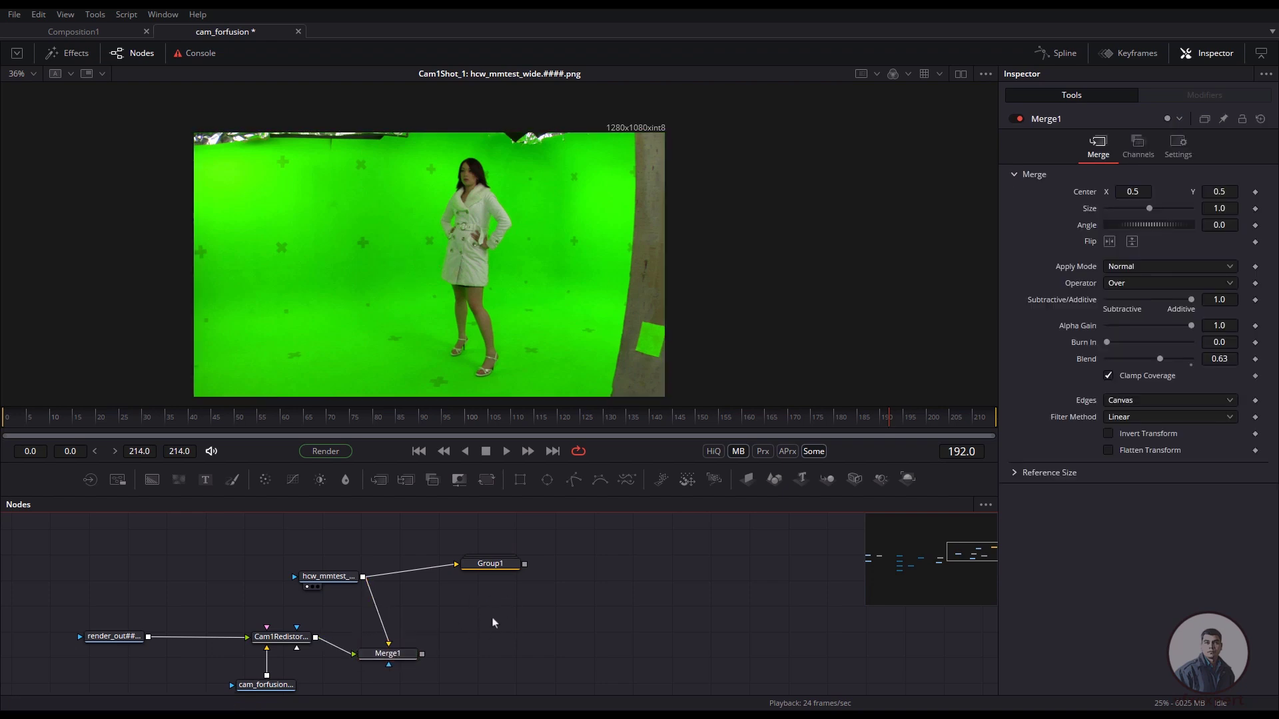
pyautogui.hotkey('shift', 'space')
pyautogui.write('merge')
pyautogui.press('Return')
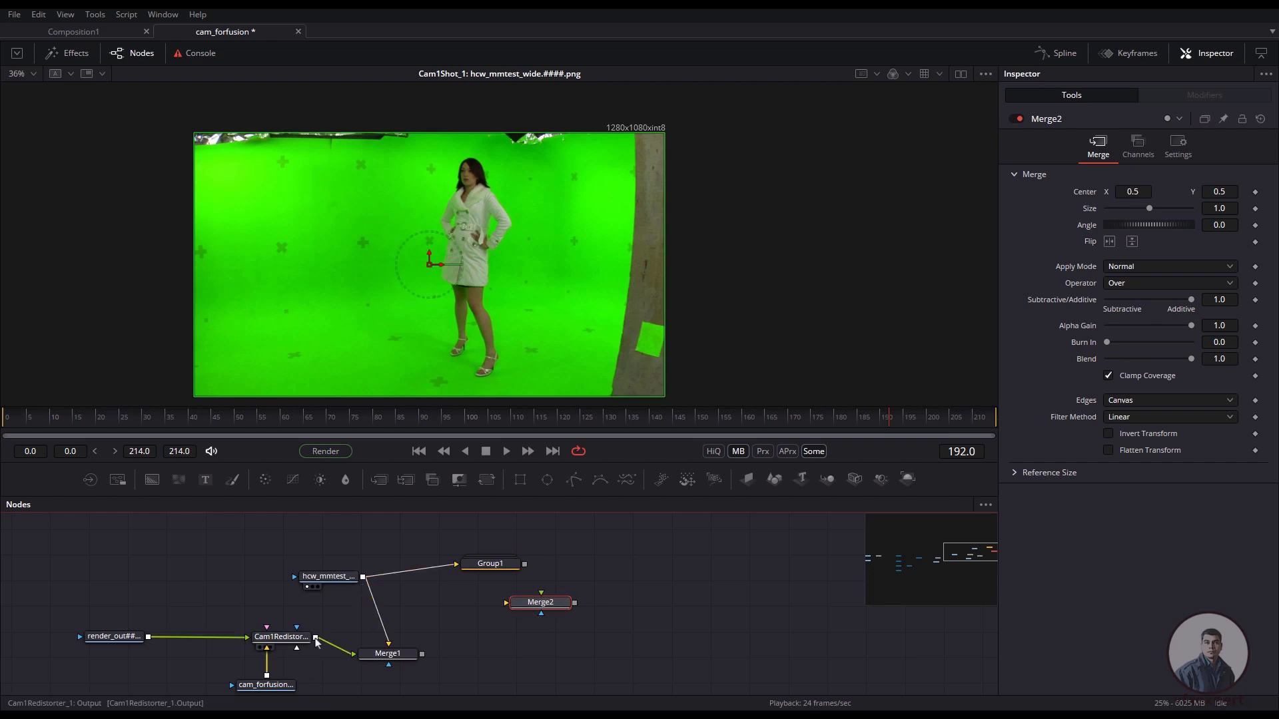
pyautogui.moveTo(315, 638); pyautogui.dragTo(506, 603)
pyautogui.click(260, 647)
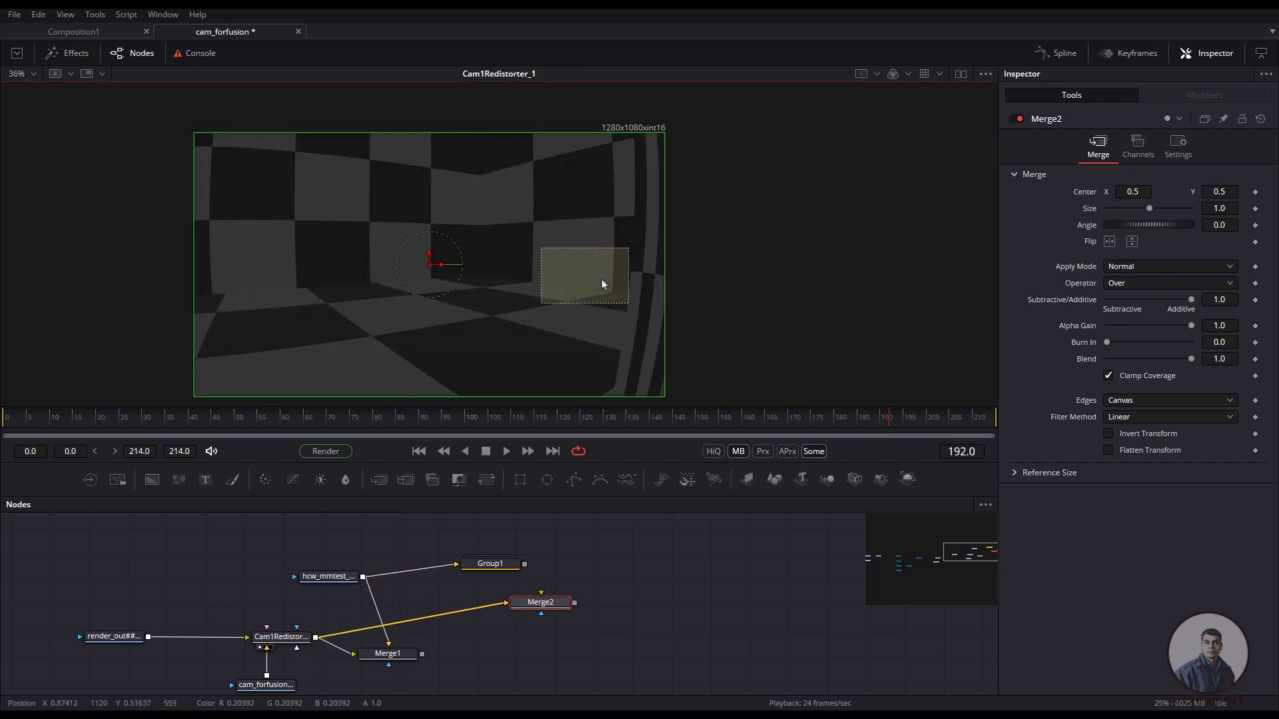
# Connect the keyout group as Merge2's foreground over the redistorted render and view the merged composite.
pyautogui.moveTo(545, 606); pyautogui.dragTo(548, 622)
pyautogui.press('1')
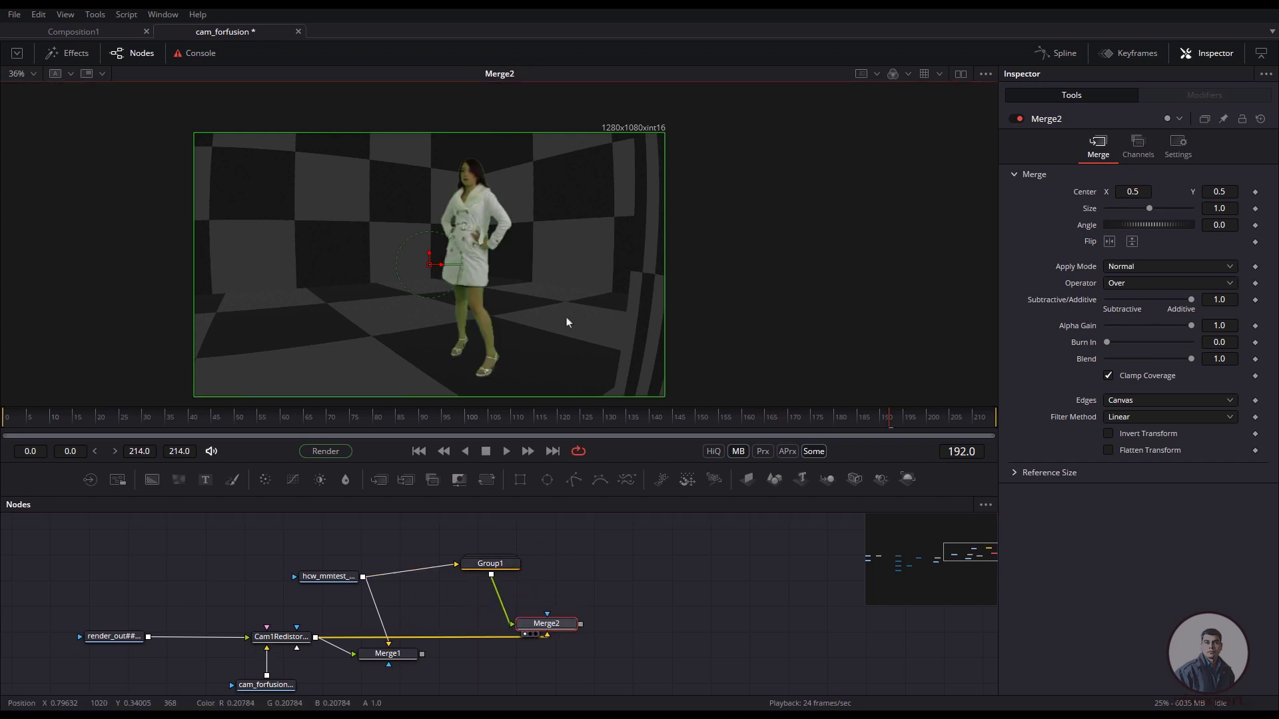
pyautogui.moveTo(572, 321); pyautogui.dragTo(653, 322, button='middle')
pyautogui.scroll(2, 653, 326)
pyautogui.moveTo(627, 328); pyautogui.dragTo(726, 228, button='middle')
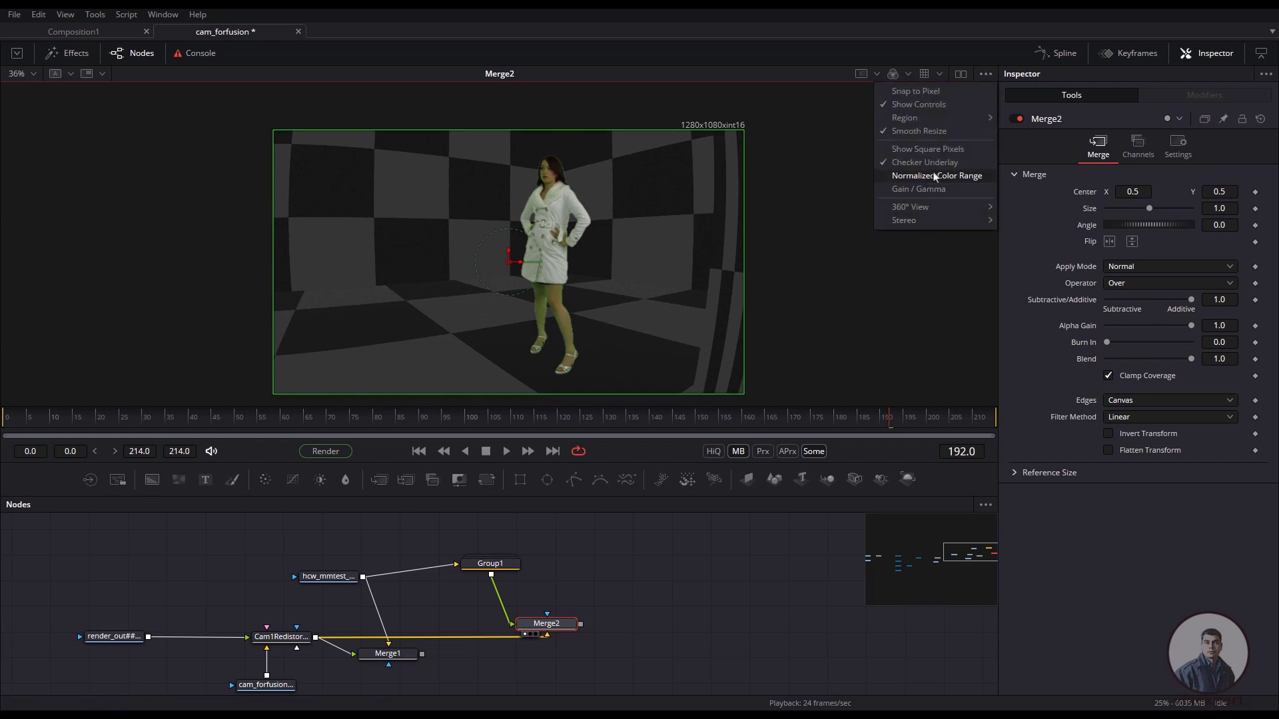
# Show the viewer's Gain and Gamma controls and raise the display gain slightly to brighten the composite.
pyautogui.click(928, 189)
pyautogui.moveTo(920, 360)
pyautogui.mouseDown()
pyautogui.moveTo(934, 364)
pyautogui.moveTo(925, 358)
pyautogui.mouseUp()
pyautogui.scroll(2, 590, 294)
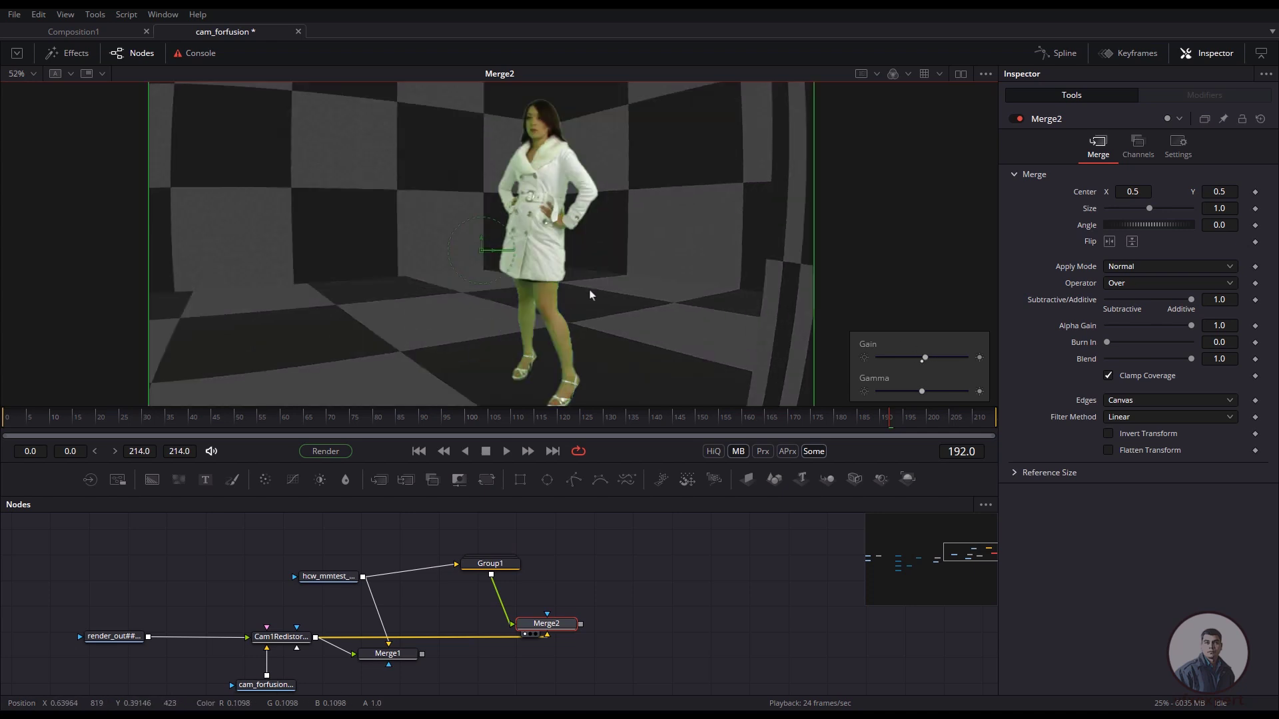
# Inspect the keyed woman over the checkered room up close, and play the composite from the first frame to check the tracking.
pyautogui.scroll(-1, 602, 319)
pyautogui.scroll(1, 680, 305)
pyautogui.scroll(-2, 563, 311)
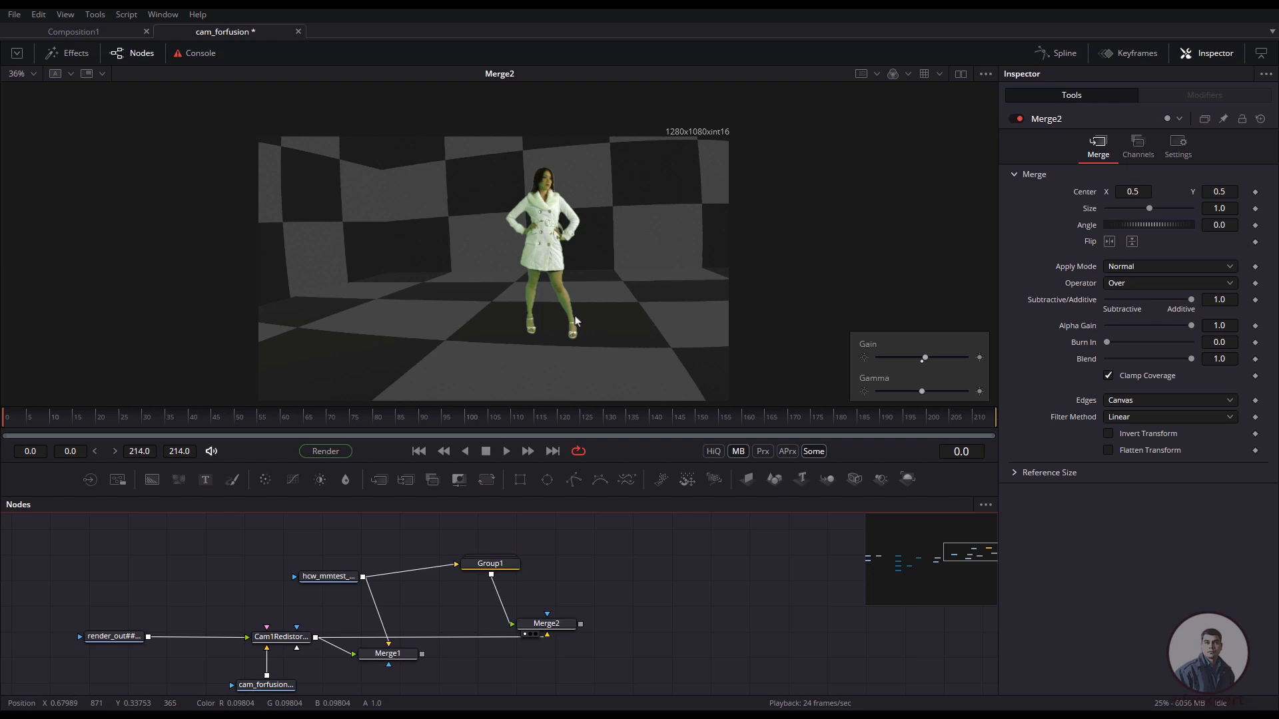
pyautogui.scroll(2, 576, 321)
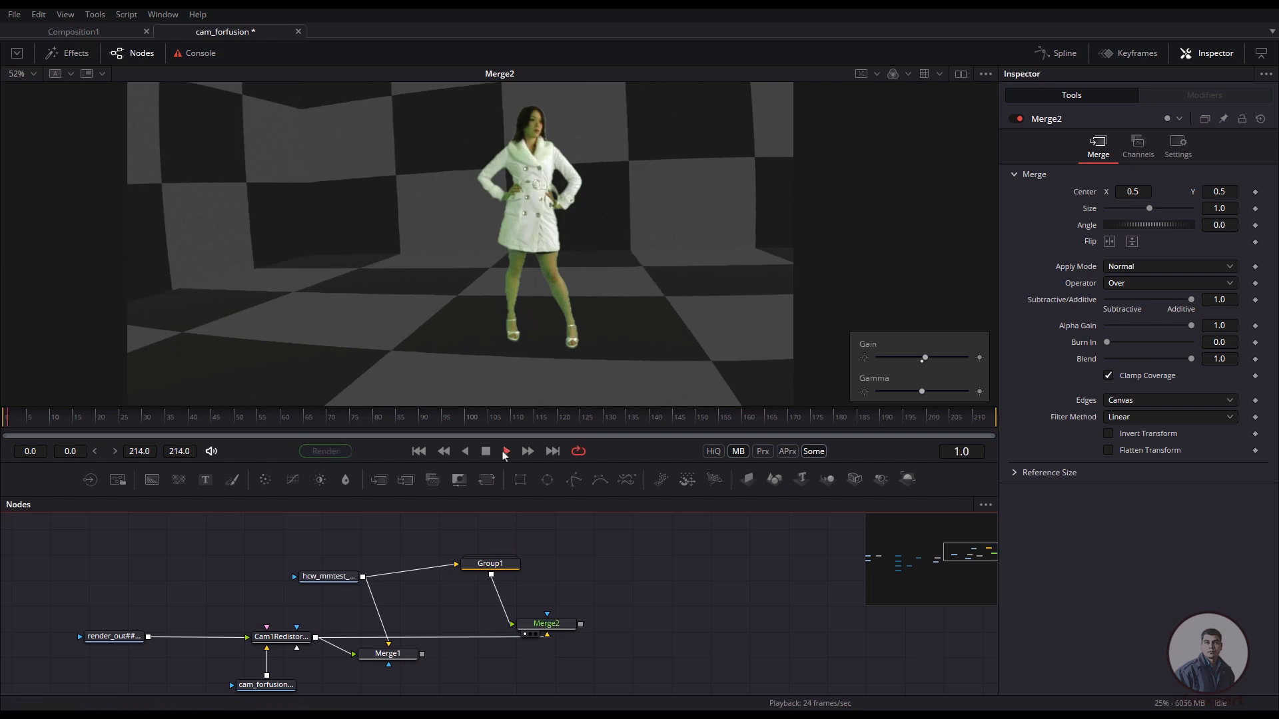
pyautogui.hotkey('ctrl', 'f')
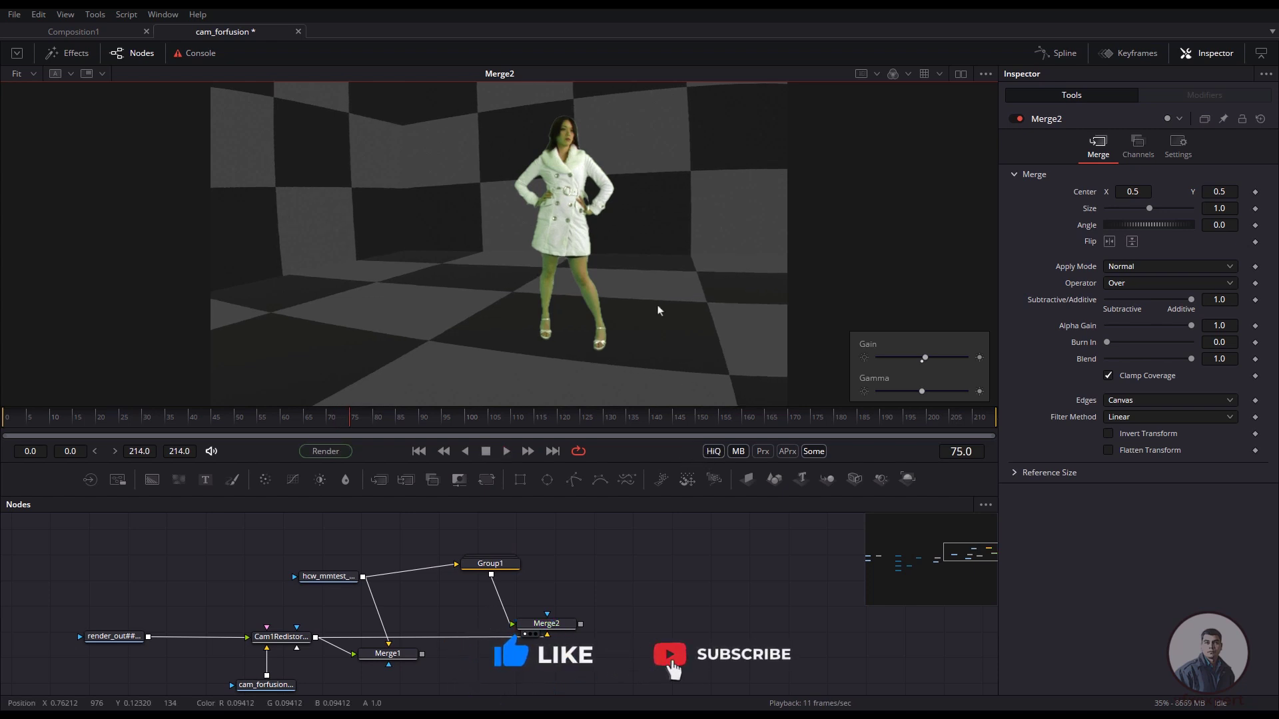
pyautogui.click(419, 451)
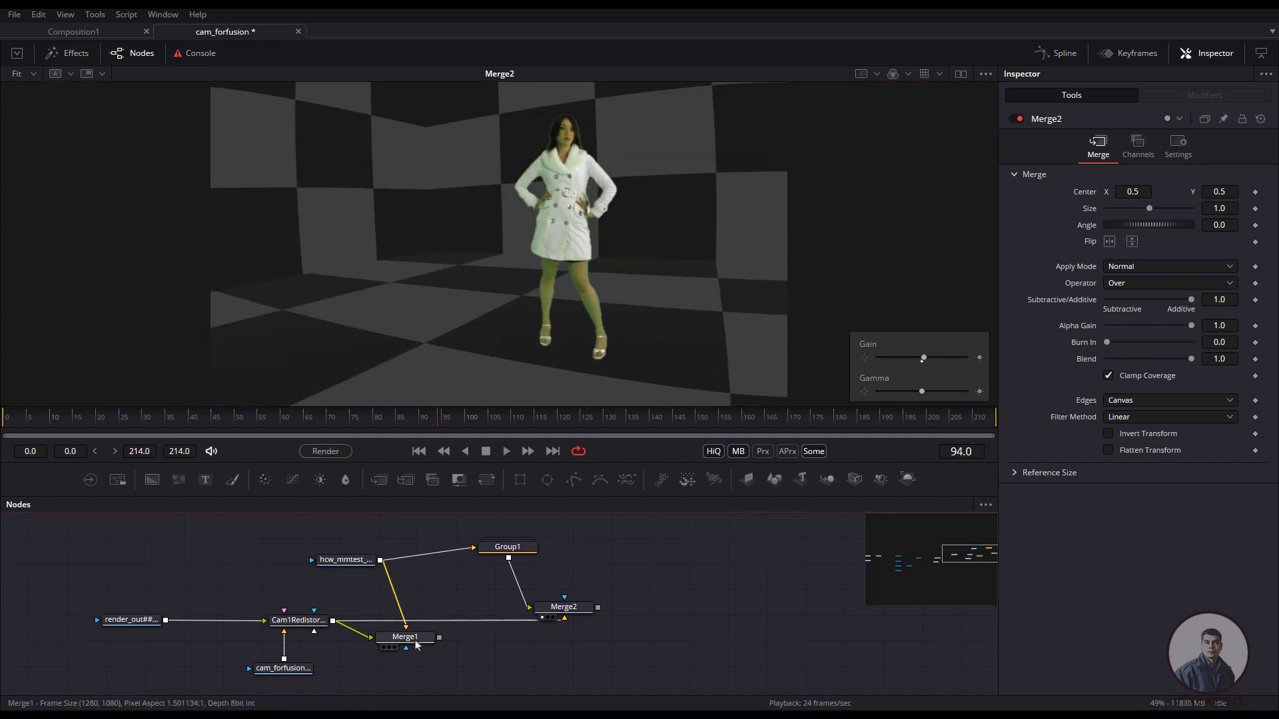
# View Merge1, set its Blend to 0.701, and scrub through the timeline to check the render's match with the green-screen footage.
pyautogui.press('1')
pyautogui.moveTo(605, 353); pyautogui.dragTo(552, 351, button='middle')
pyautogui.moveTo(581, 419); pyautogui.dragTo(922, 421)
pyautogui.moveTo(1160, 365)
pyautogui.mouseDown()
pyautogui.moveTo(1149, 365)
pyautogui.moveTo(1164, 365)
pyautogui.mouseUp()
pyautogui.moveTo(557, 438); pyautogui.dragTo(918, 423)
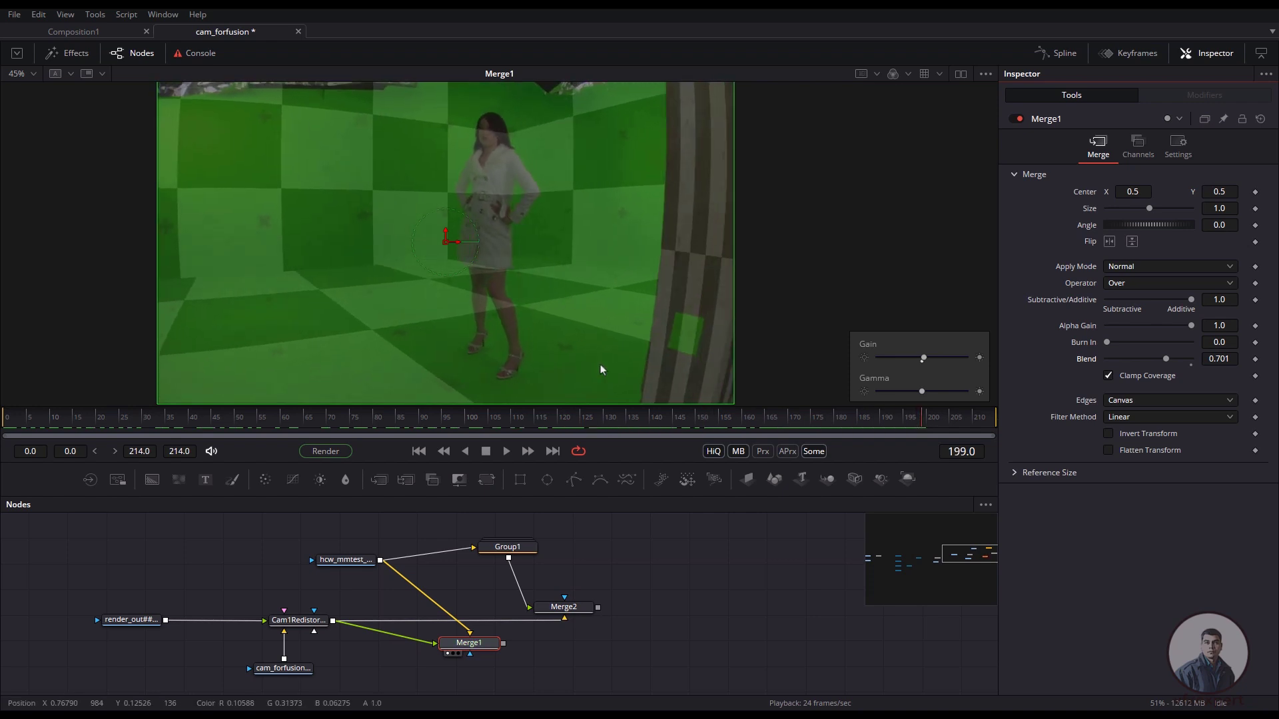
pyautogui.moveTo(545, 424); pyautogui.dragTo(942, 422)
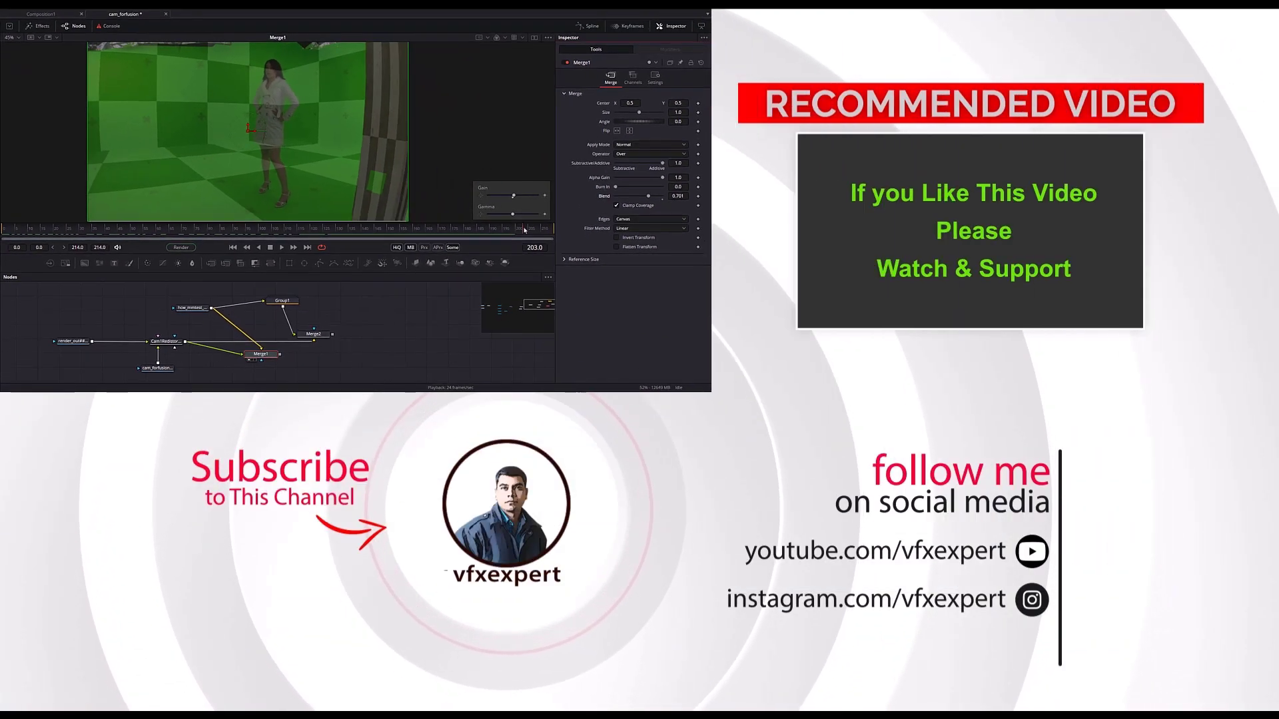